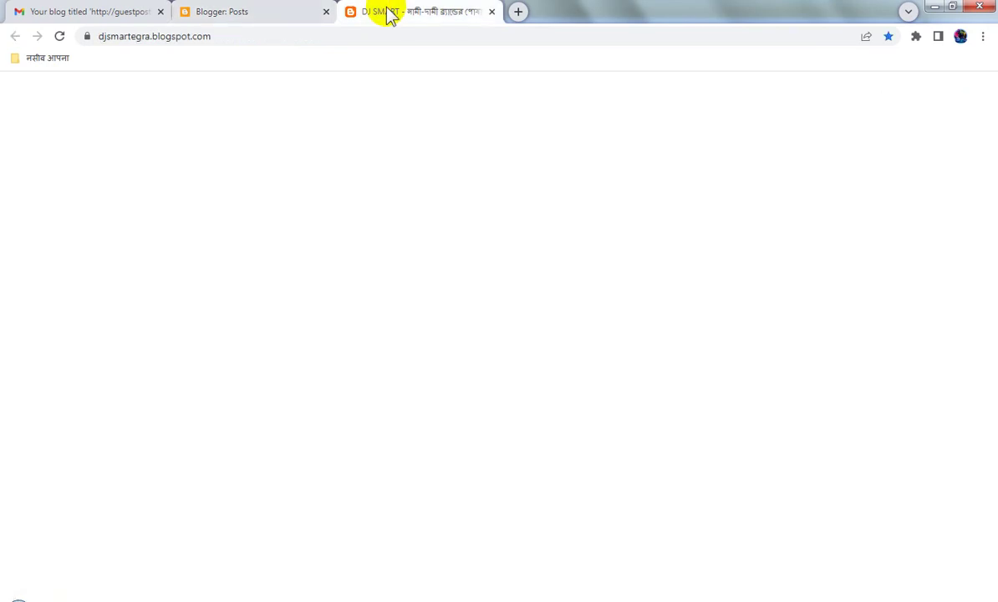
- Copy 'djsmartegra' from the DJ SMART blog's web address and return to the Blogger Theme page
{"action": "left_click", "coordinate": [197, 36]}
{"action": "left_click", "coordinate": [153, 37]}
{"action": "double_click", "coordinate": [149, 37]}
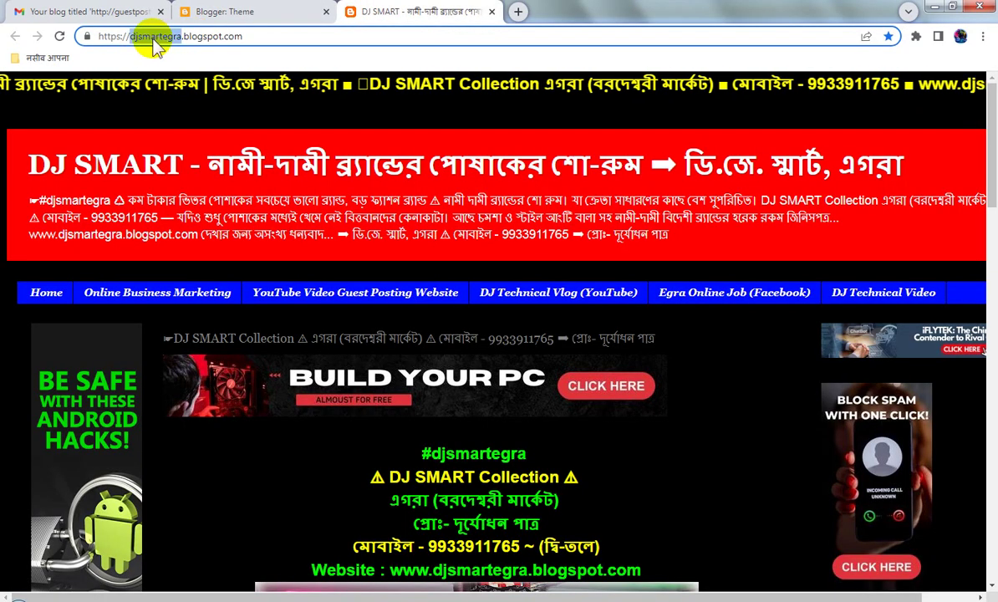
{"action": "right_click", "coordinate": [147, 38]}
{"action": "left_click", "coordinate": [189, 89]}
{"action": "left_click", "coordinate": [242, 10]}
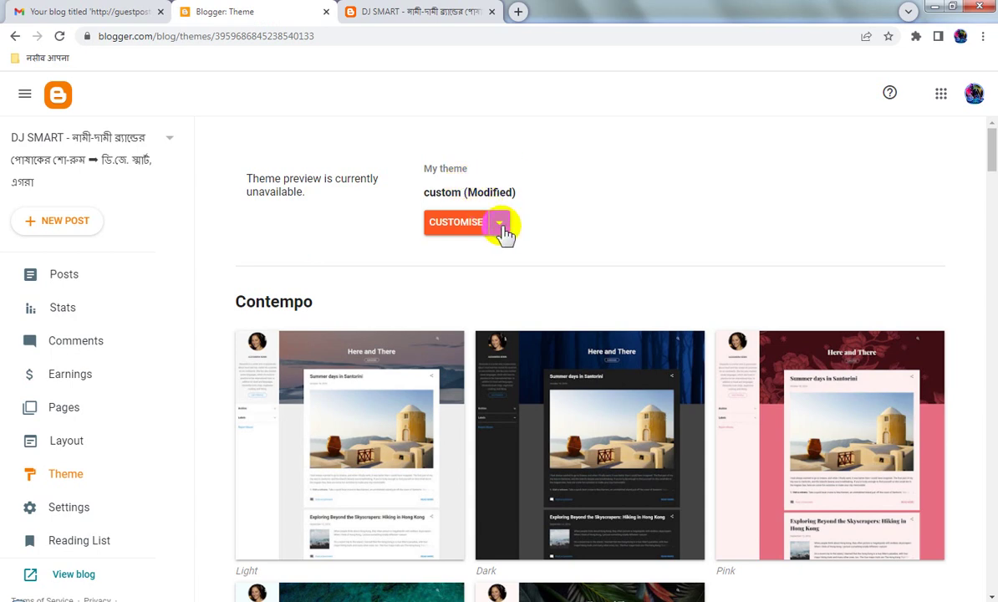
- Download a Backup of the custom theme and open the downloaded XML file
{"action": "left_click", "coordinate": [501, 224]}
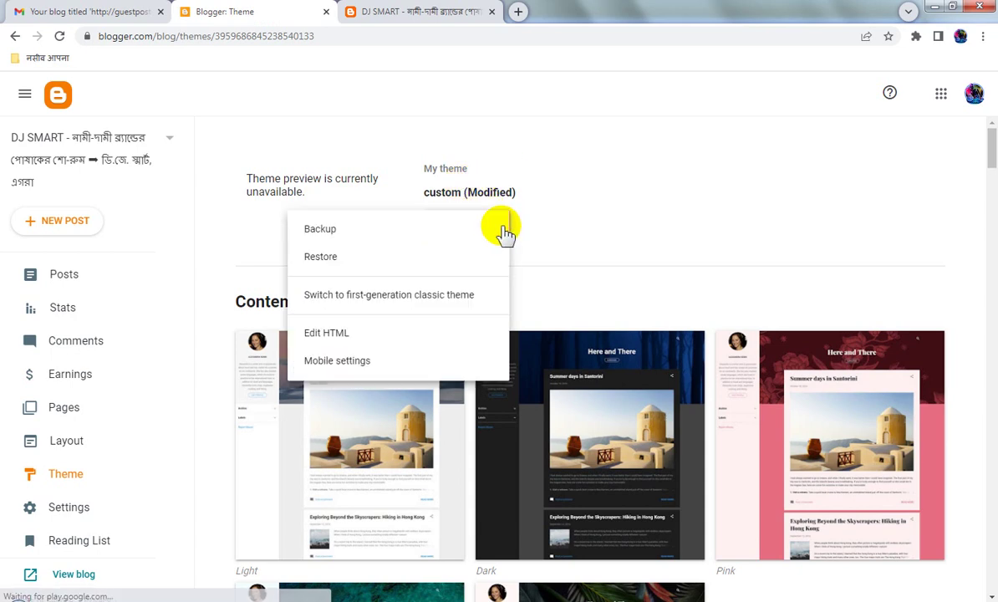
{"action": "left_click", "coordinate": [362, 236]}
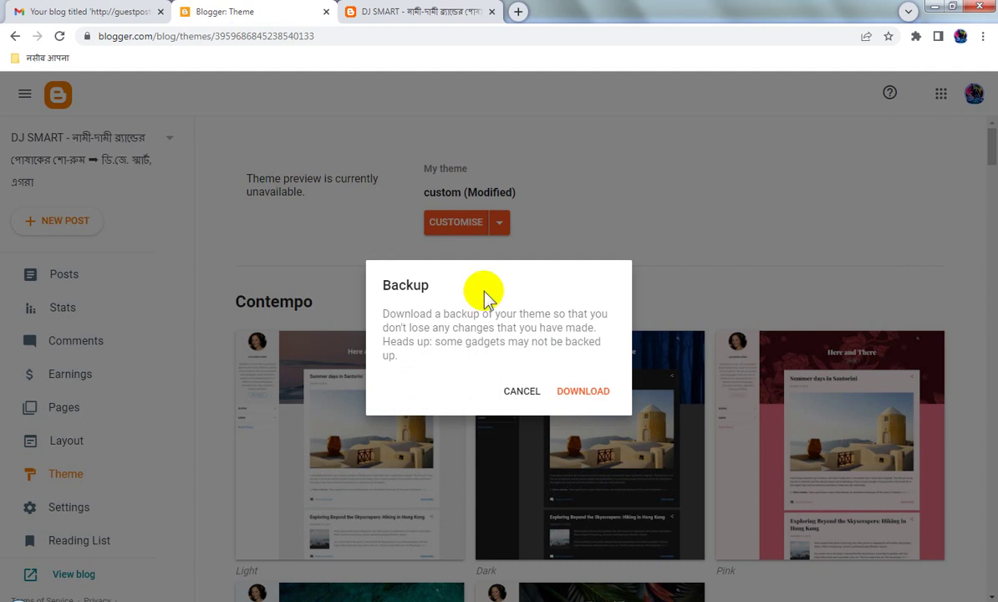
{"action": "left_click", "coordinate": [587, 392]}
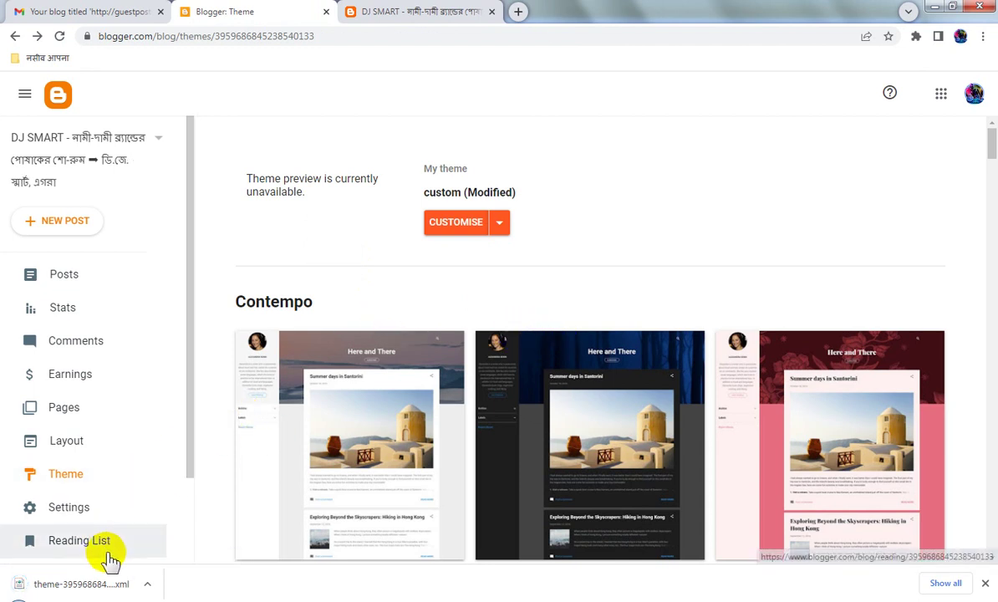
{"action": "left_click", "coordinate": [105, 584]}
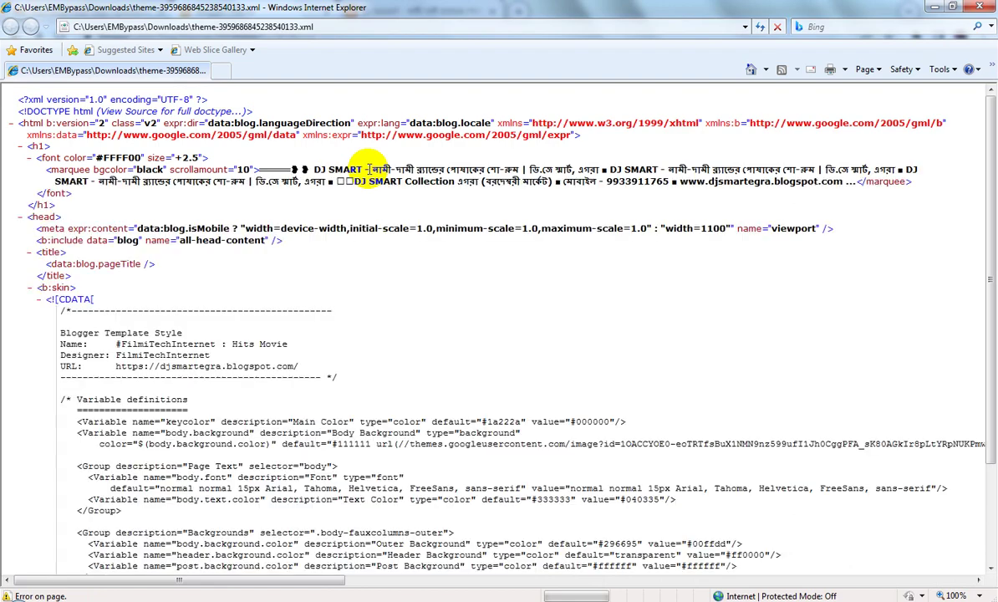
- Dismiss the IE8 setup prompt, inspect the marquee and viewport meta lines, then close the XML view
{"action": "left_click", "coordinate": [642, 474]}
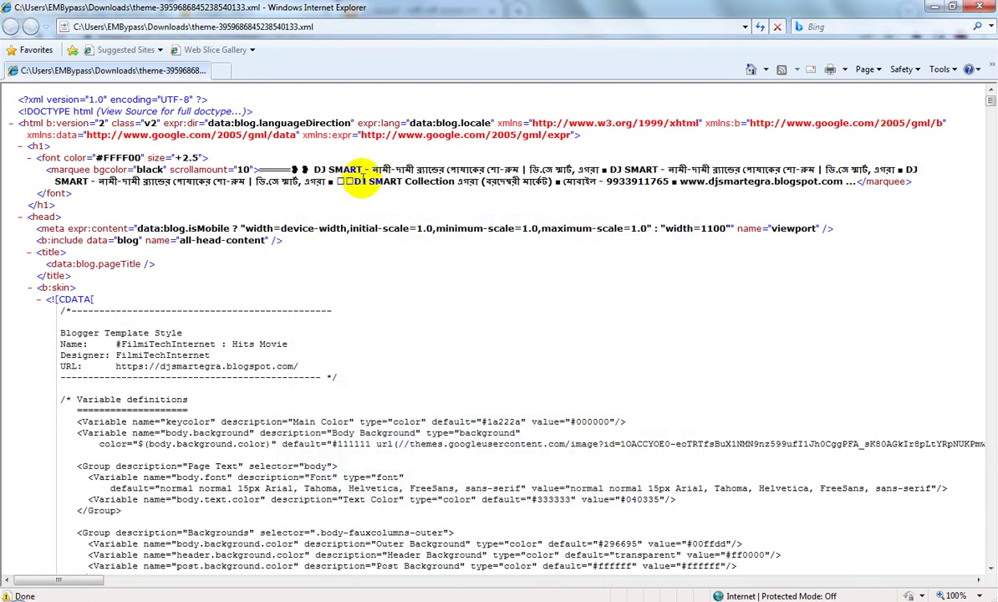
{"action": "left_click_drag", "start_coordinate": [368, 182], "coordinate": [644, 184]}
{"action": "left_click", "coordinate": [642, 182]}
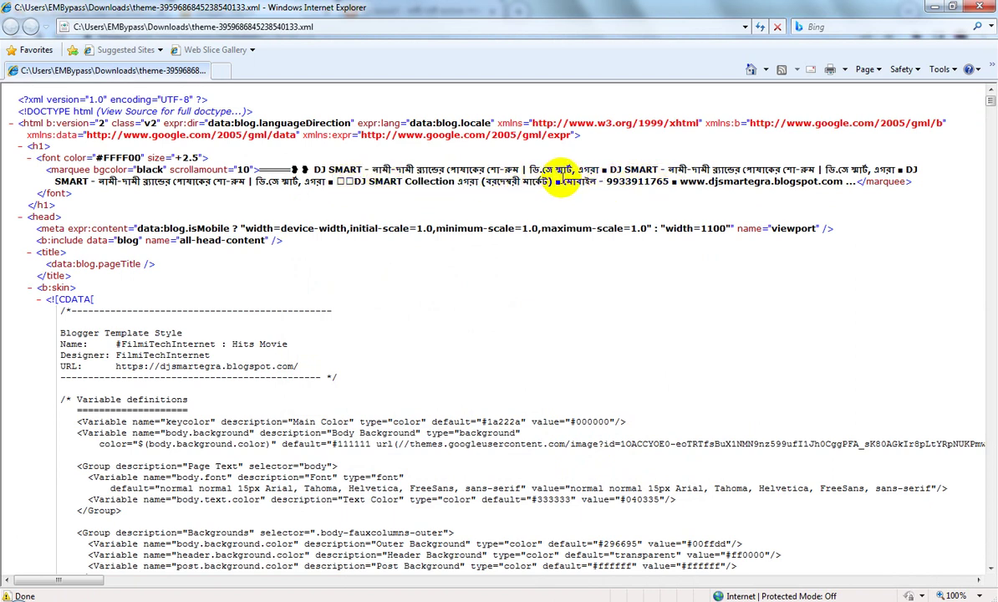
{"action": "left_click_drag", "start_coordinate": [239, 228], "coordinate": [393, 240]}
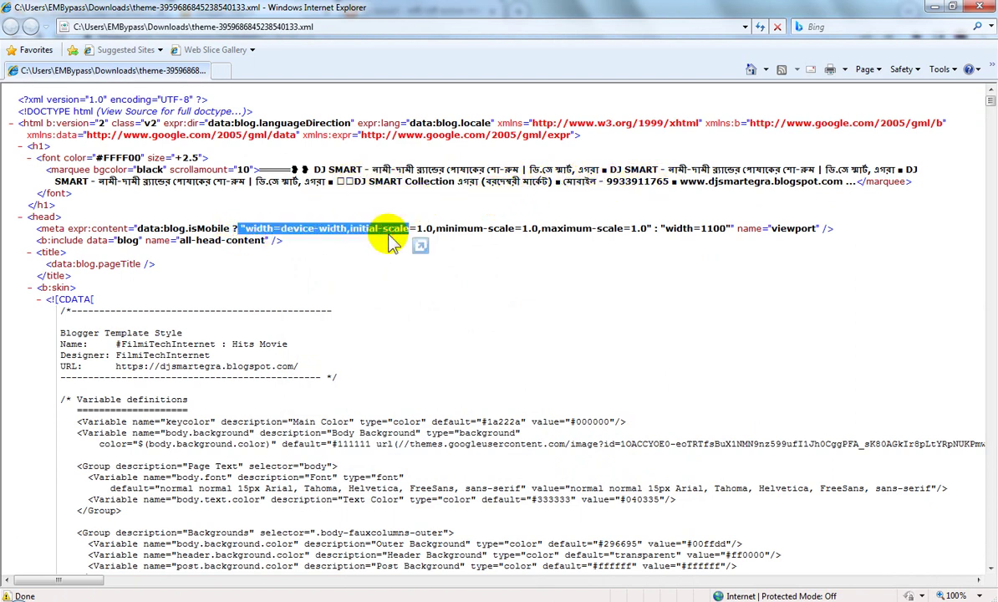
{"action": "scroll", "coordinate": [520, 341], "scroll_direction": "down", "scroll_amount": 3}
{"action": "scroll", "coordinate": [522, 347], "scroll_direction": "up", "scroll_amount": 3}
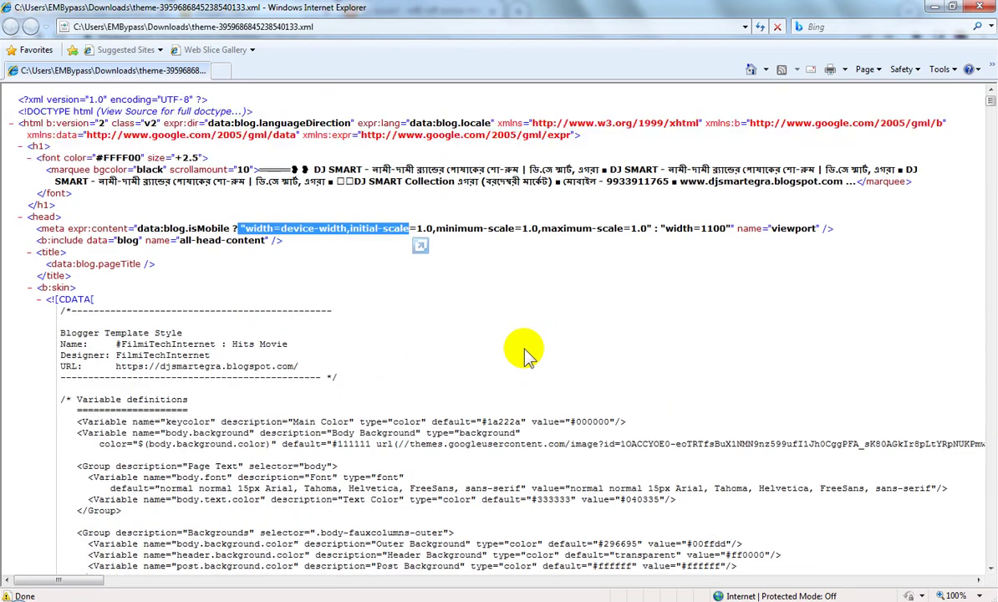
{"action": "left_click", "coordinate": [982, 8]}
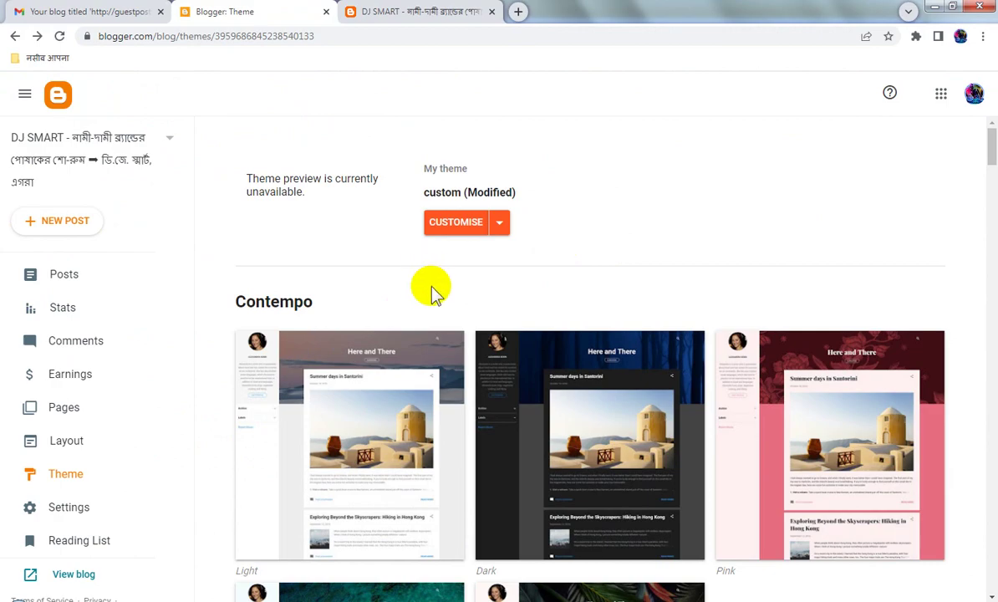
- Copy the channel name 'SAKTI GRILL FABRICATION' from YouTube Studio and switch back to Blogger
{"action": "key", "text": "alt+Tab"}
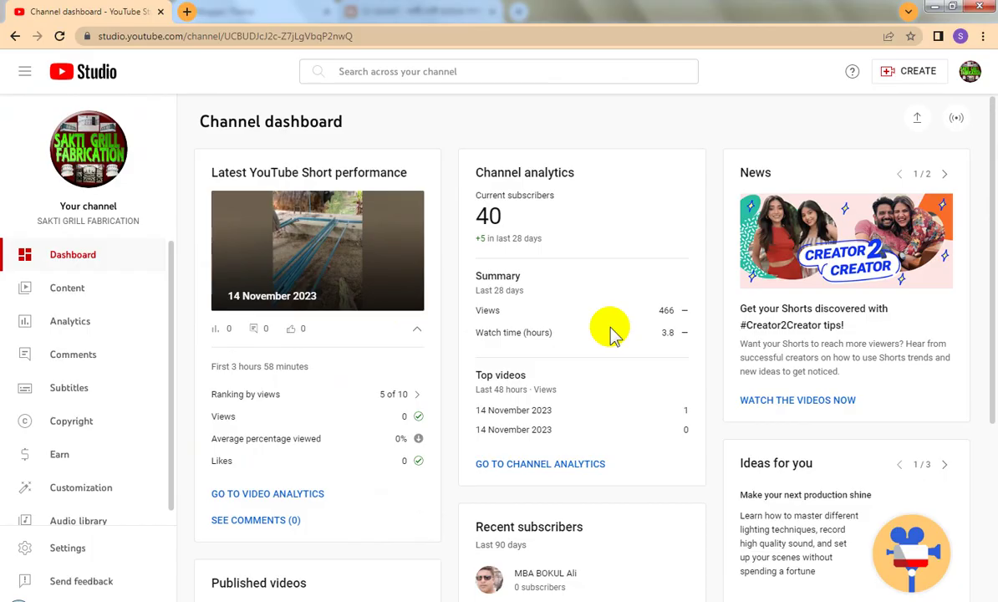
{"action": "triple_click", "coordinate": [91, 221]}
{"action": "right_click", "coordinate": [92, 222]}
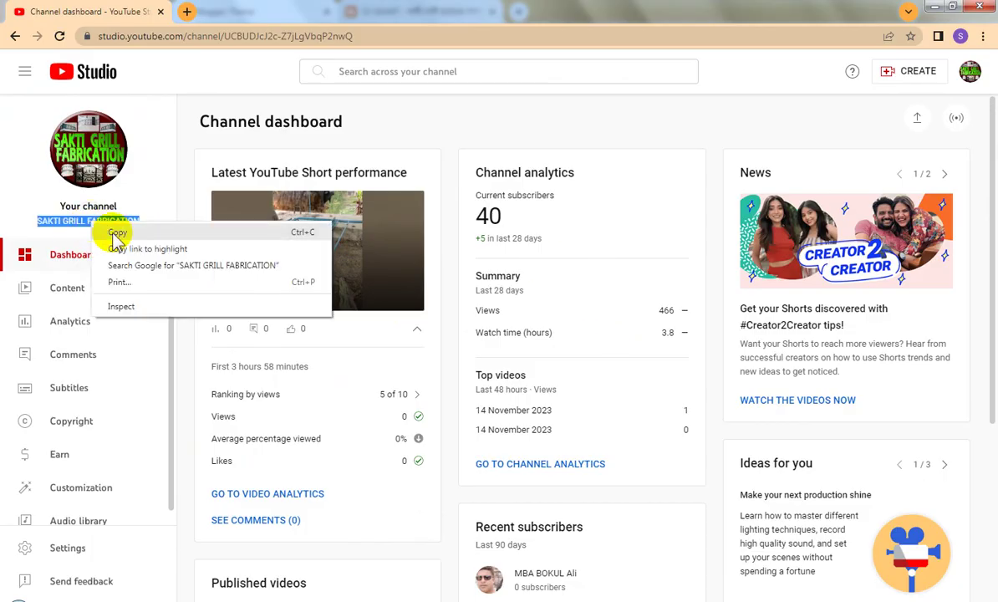
{"action": "left_click", "coordinate": [121, 233]}
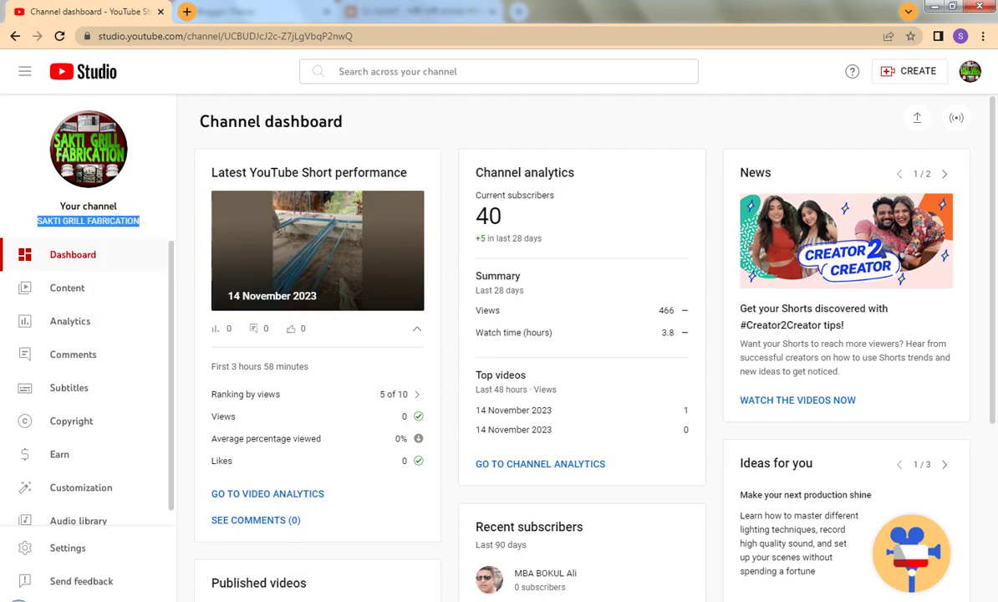
{"action": "key", "text": "alt+Tab"}
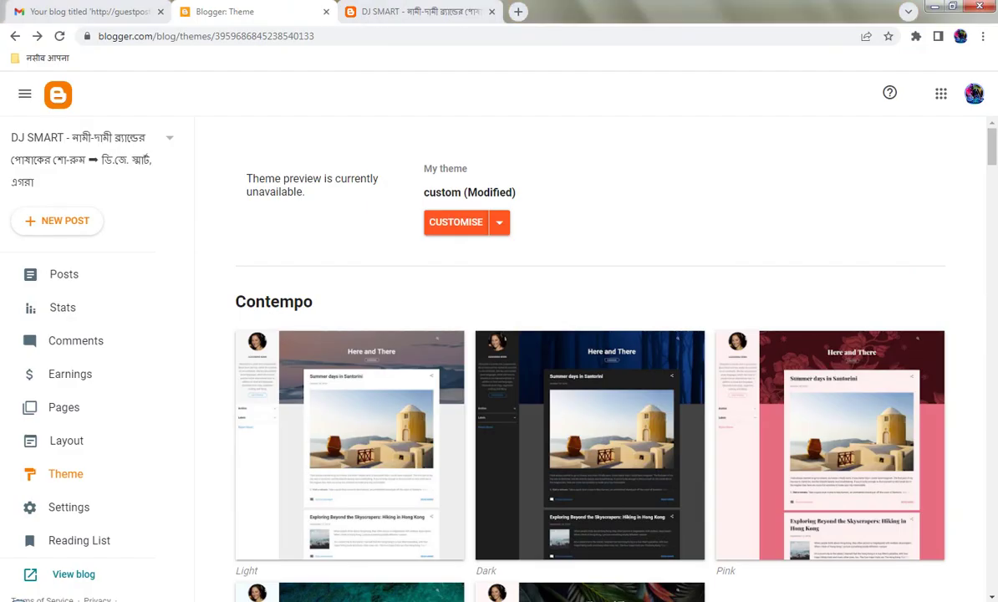
- Start a New Blog from the blog list and paste the channel name as its title
{"action": "left_click", "coordinate": [160, 140]}
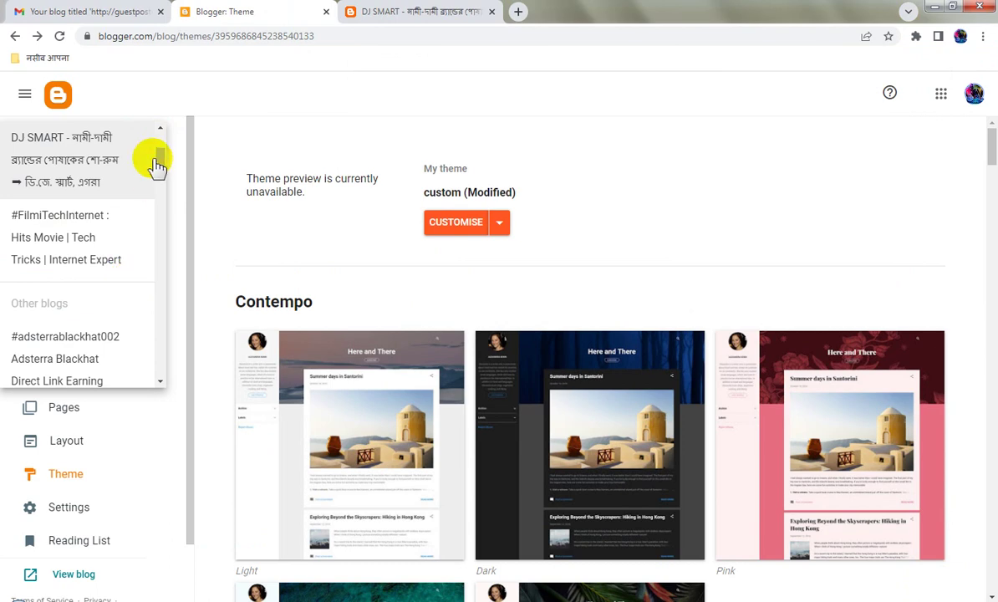
{"action": "left_click_drag", "start_coordinate": [161, 164], "coordinate": [160, 378]}
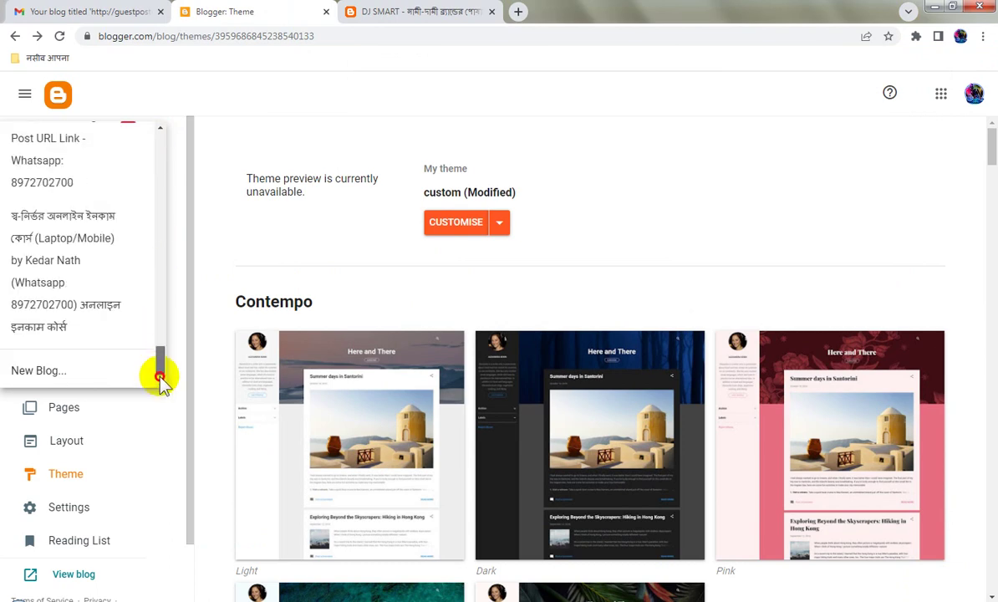
{"action": "left_click", "coordinate": [65, 373]}
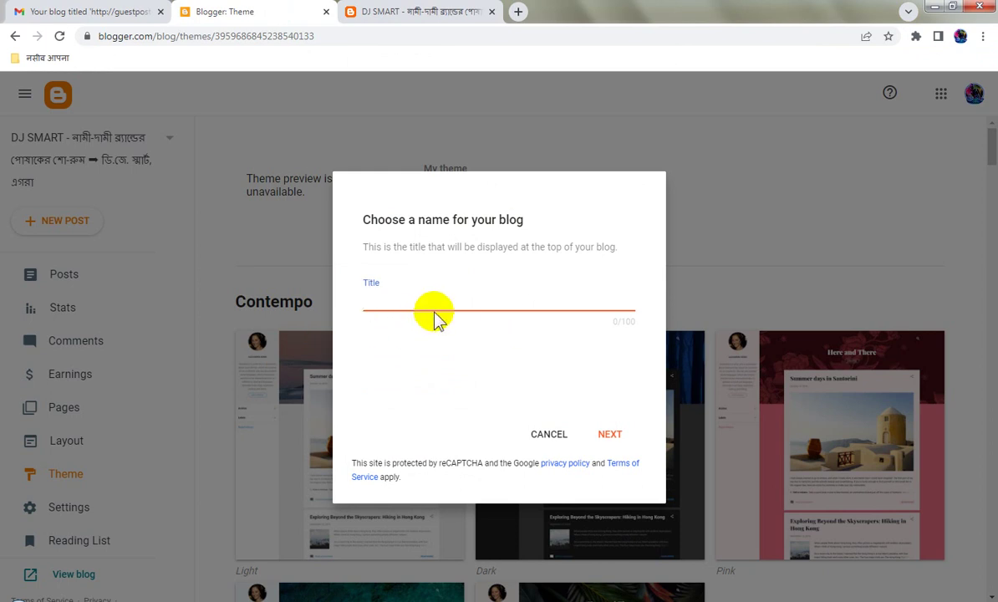
{"action": "key", "text": "ctrl+v"}
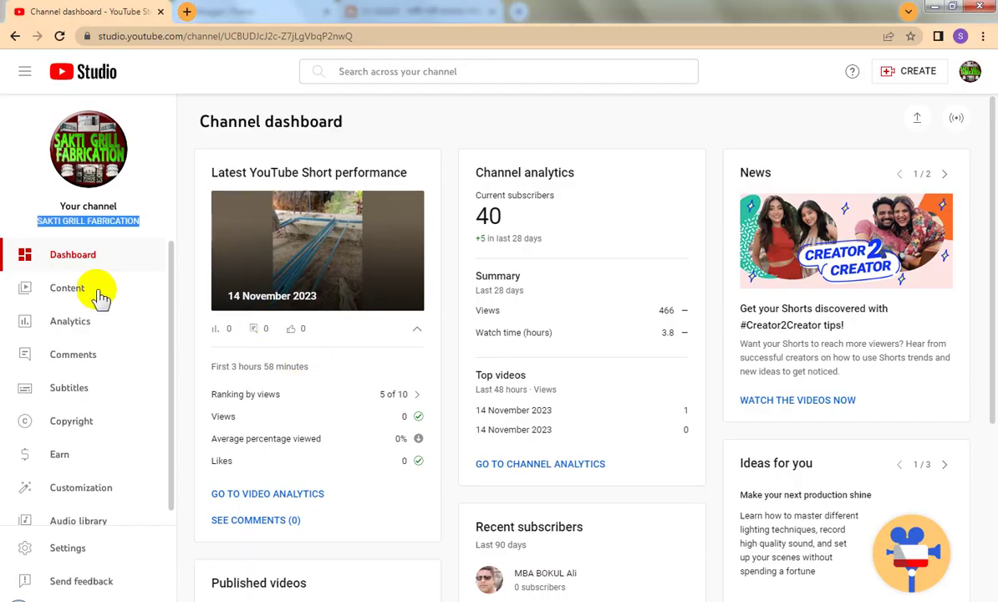
- Open Edit title and description for the Profile Gate Design (Part 55) video and select its title
{"action": "left_click", "coordinate": [60, 288]}
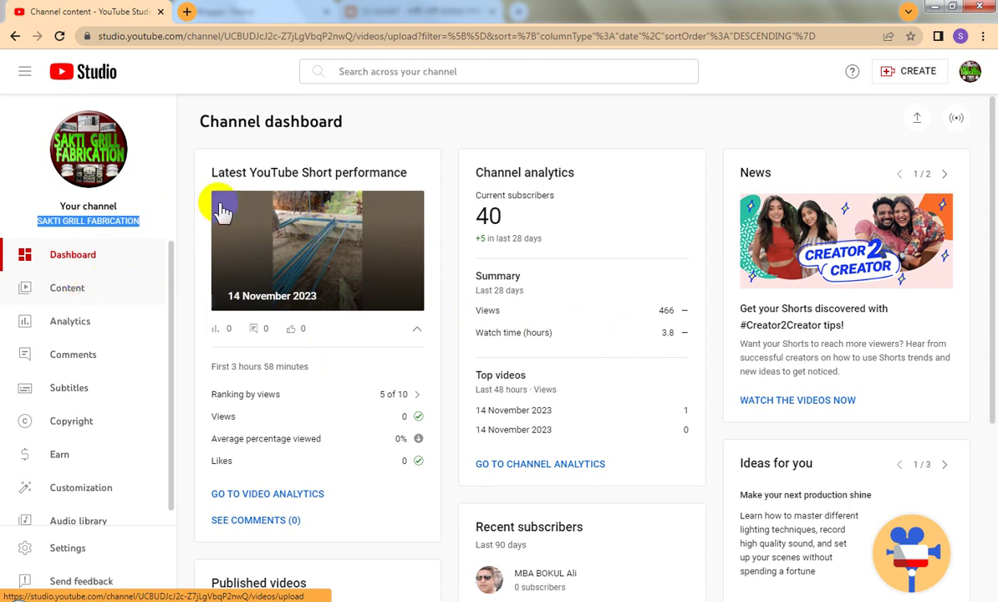
{"action": "left_click", "coordinate": [101, 286]}
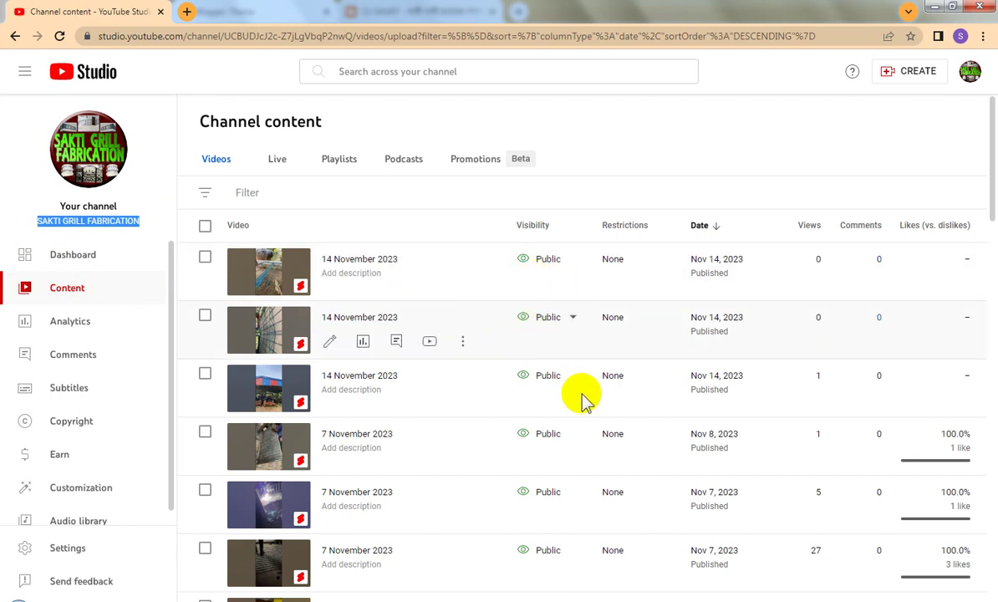
{"action": "scroll", "coordinate": [606, 414], "scroll_direction": "down", "scroll_amount": 10}
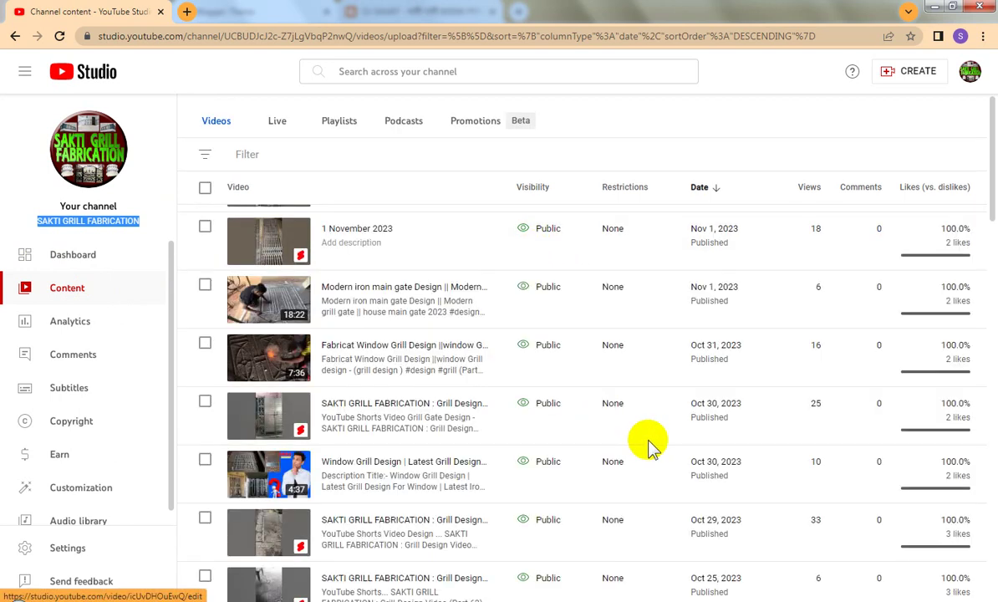
{"action": "scroll", "coordinate": [560, 443], "scroll_direction": "down", "scroll_amount": 3}
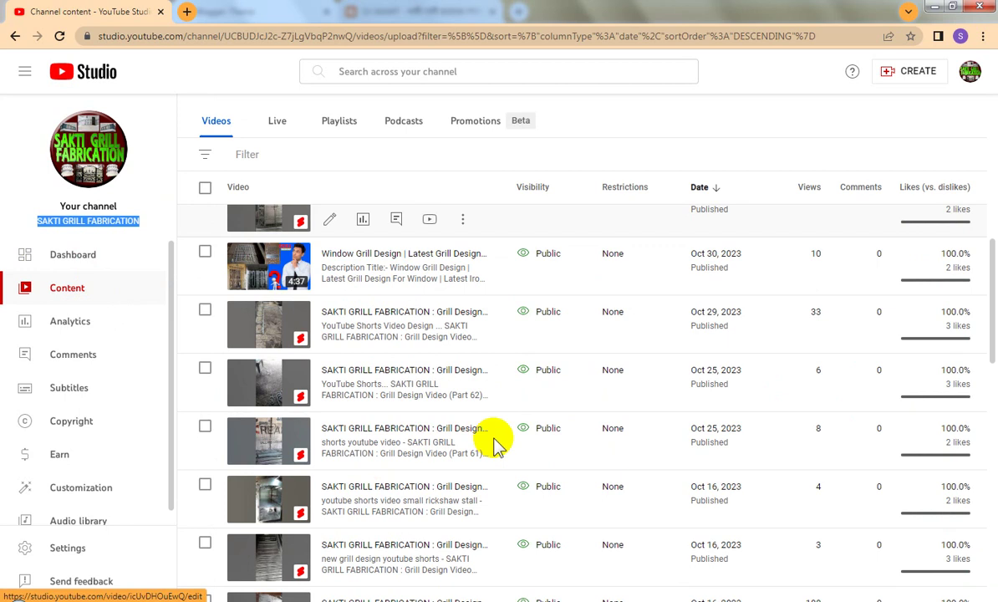
{"action": "scroll", "coordinate": [495, 464], "scroll_direction": "down", "scroll_amount": 5}
{"action": "scroll", "coordinate": [511, 483], "scroll_direction": "down", "scroll_amount": 1}
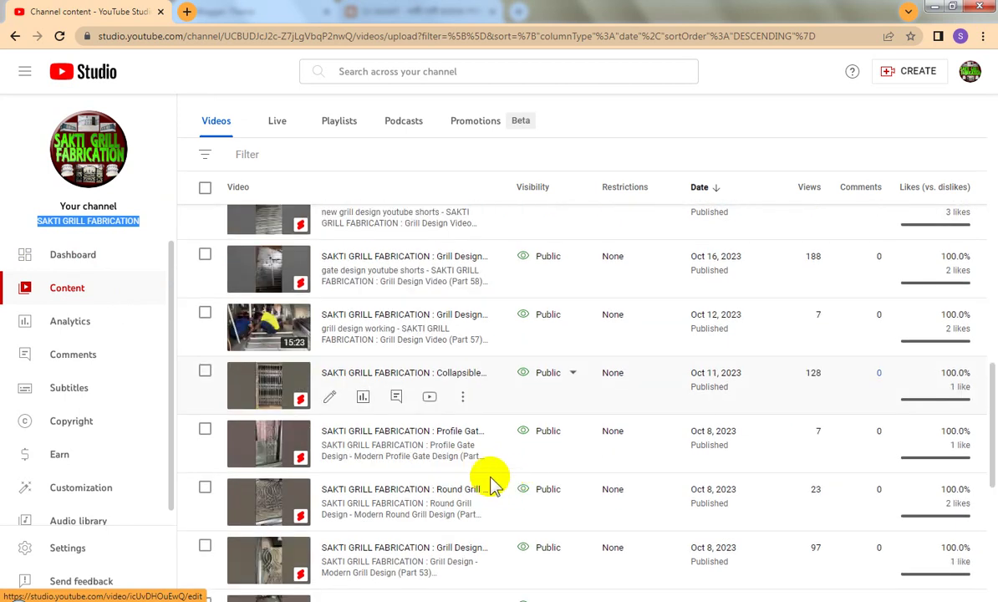
{"action": "mouse_move", "coordinate": [475, 456]}
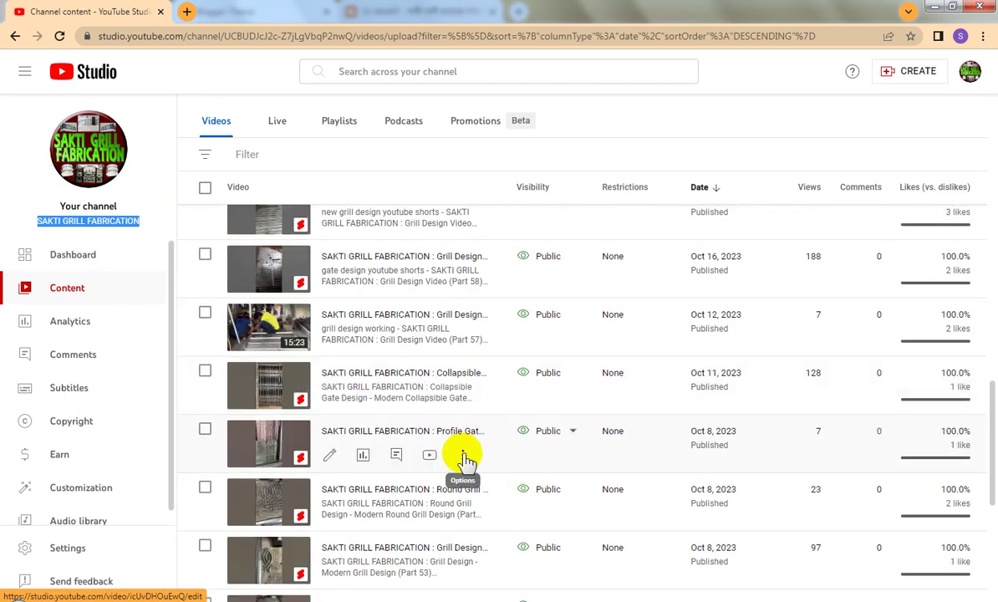
{"action": "left_click", "coordinate": [465, 456]}
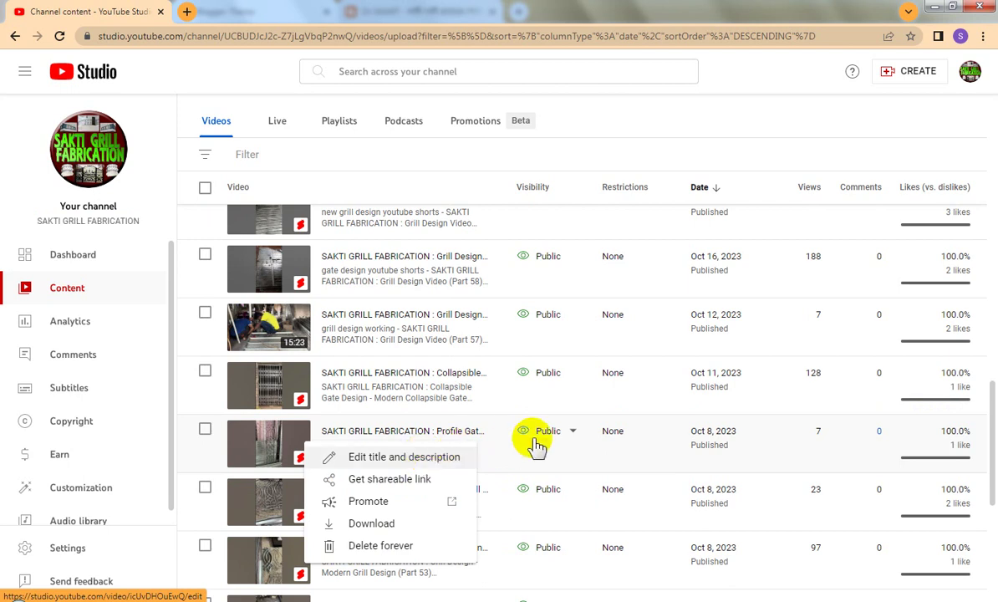
{"action": "left_click", "coordinate": [403, 457]}
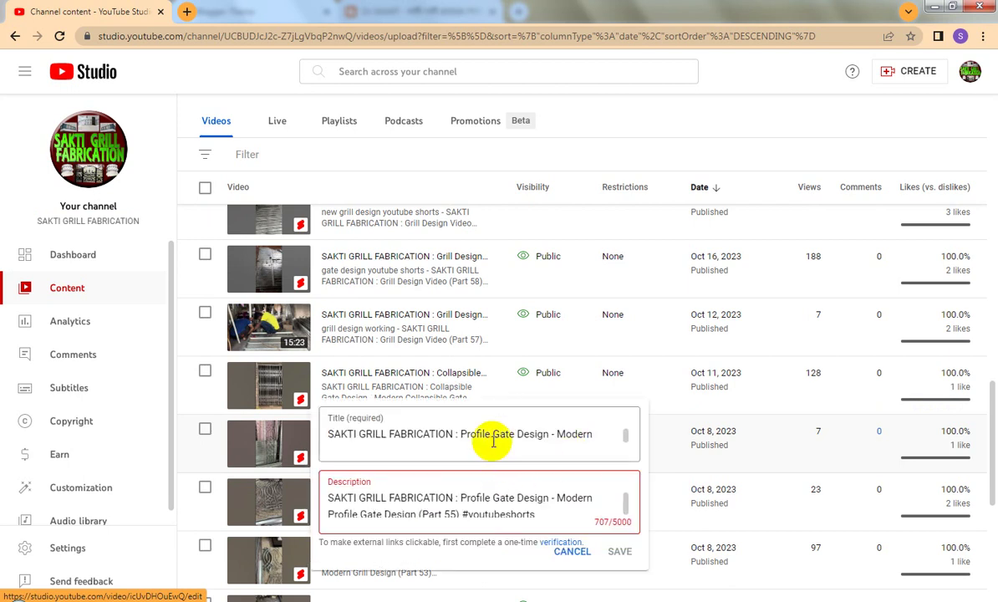
{"action": "left_click_drag", "start_coordinate": [462, 434], "coordinate": [619, 440]}
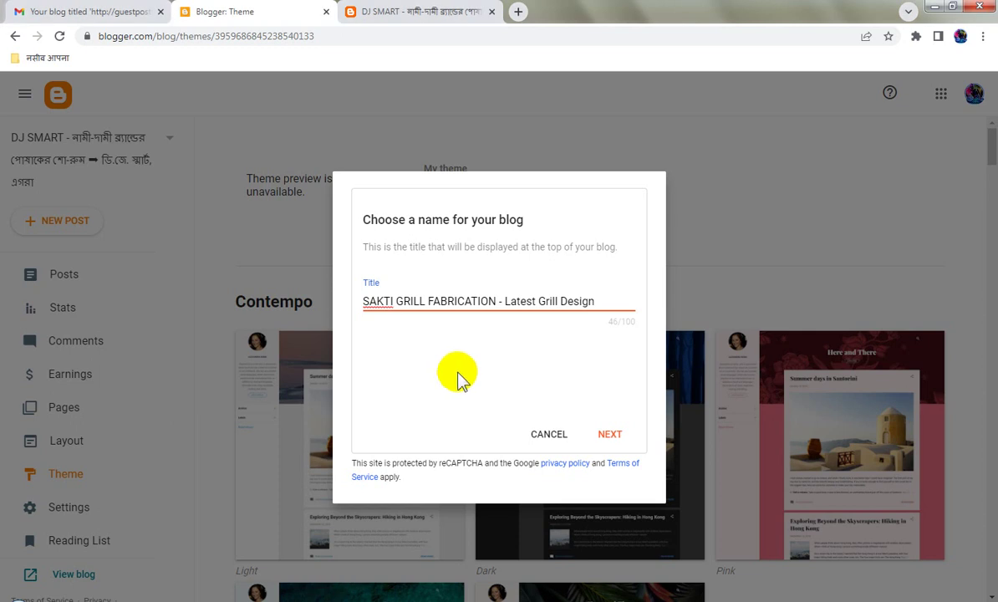
- Append the pasted video title after 'Design' in the blog title and trim the cut-off end
{"action": "left_click", "coordinate": [598, 306]}
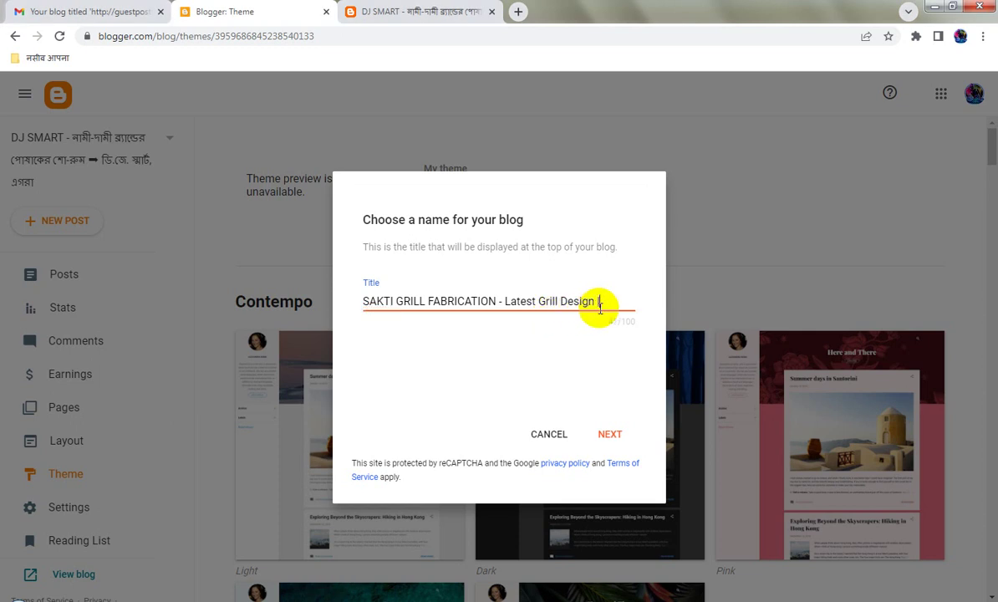
{"action": "type", "text": "| Profile Gate Design - Modern Profile Gate Design (Pa"}
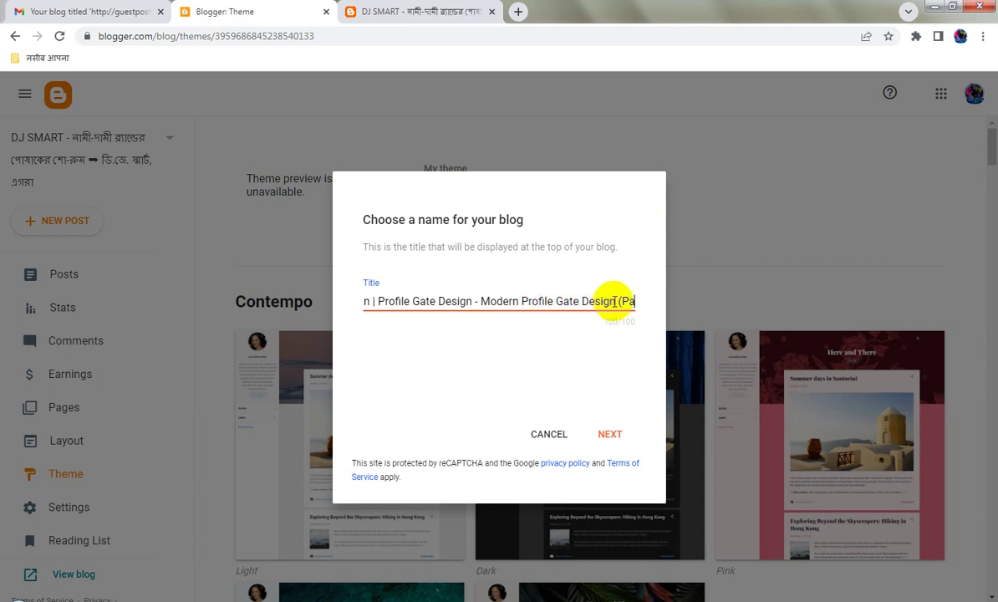
{"action": "left_click_drag", "start_coordinate": [616, 302], "coordinate": [675, 310]}
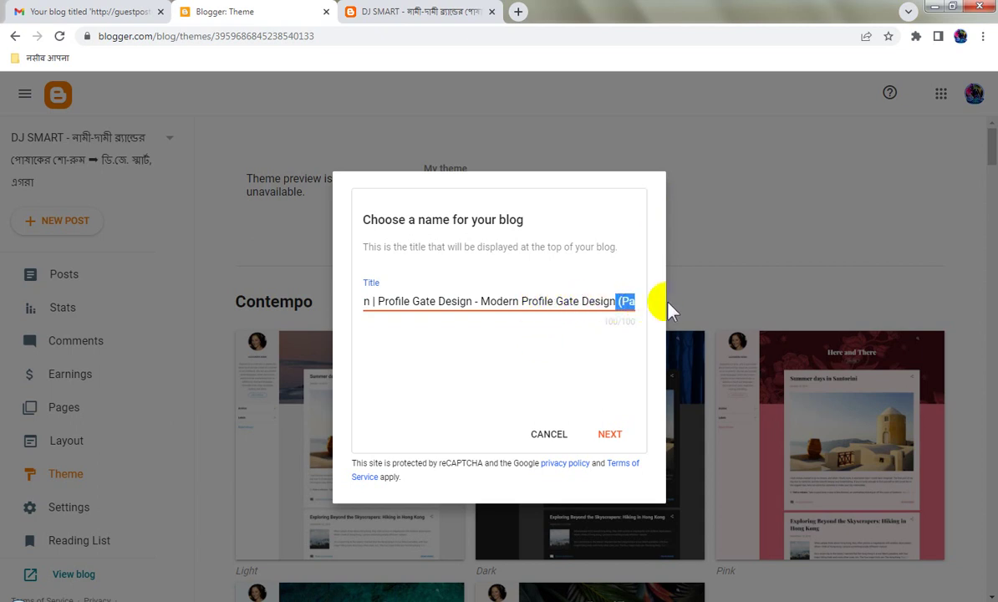
{"action": "key", "text": "BackSpace"}
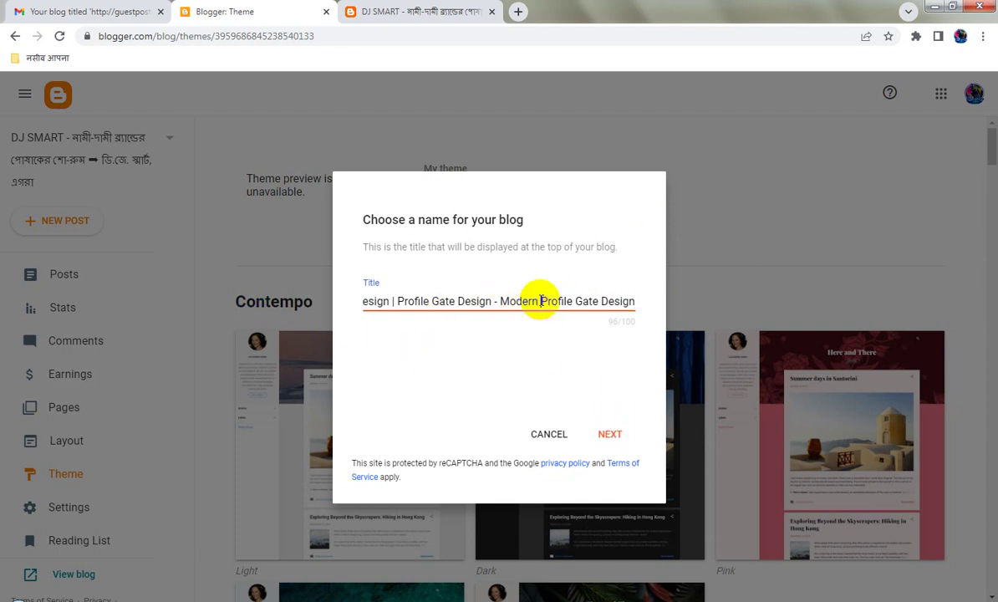
- Replace the '-' separators with '|', select the whole title, and continue to the address step
{"action": "left_click_drag", "start_coordinate": [483, 301], "coordinate": [372, 309]}
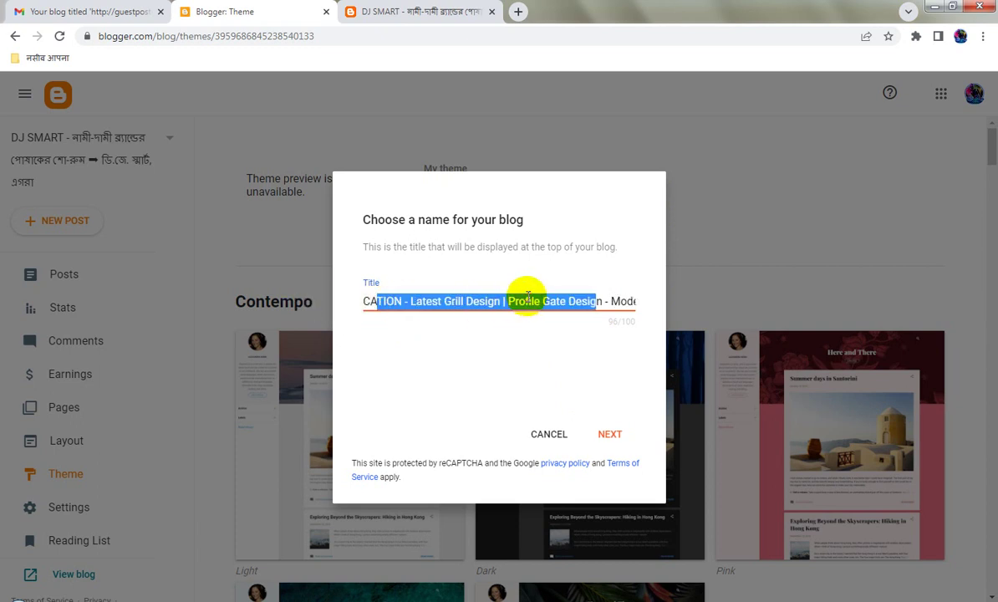
{"action": "left_click", "coordinate": [452, 297]}
{"action": "left_click", "coordinate": [406, 301]}
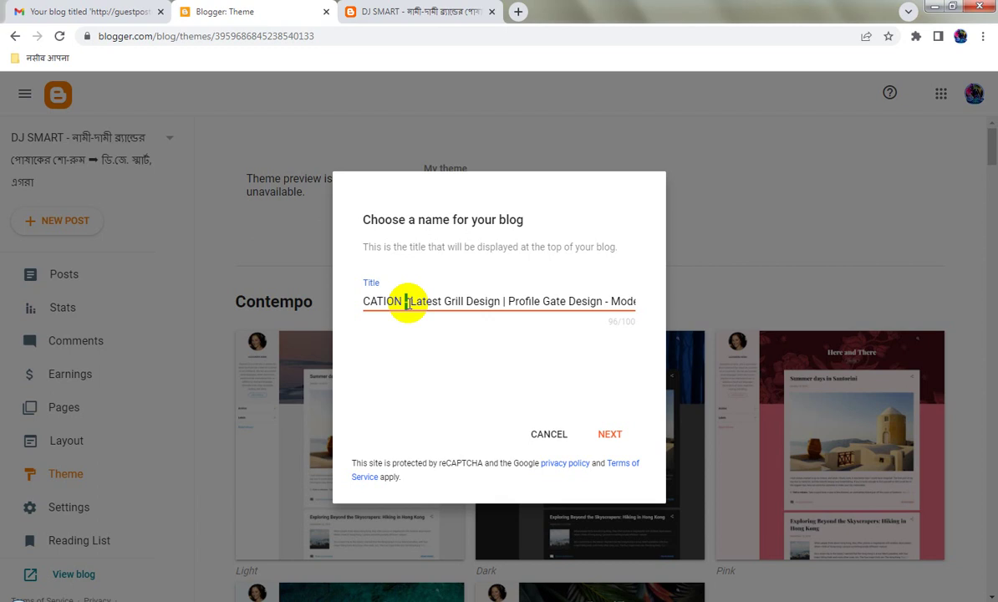
{"action": "key", "text": "BackSpace"}
{"action": "type", "text": "|"}
{"action": "left_click", "coordinate": [607, 301]}
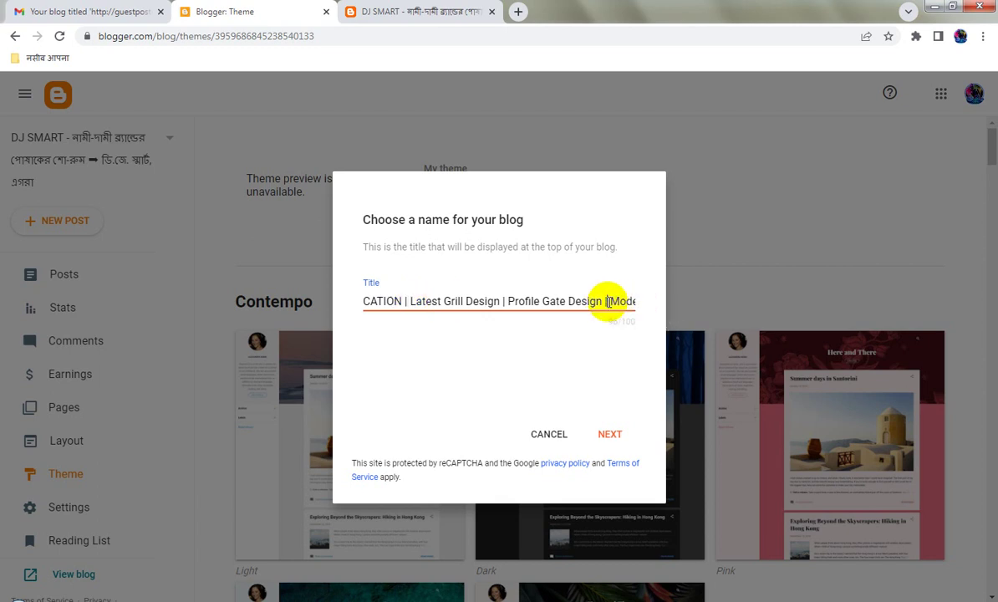
{"action": "key", "text": "ctrl+a"}
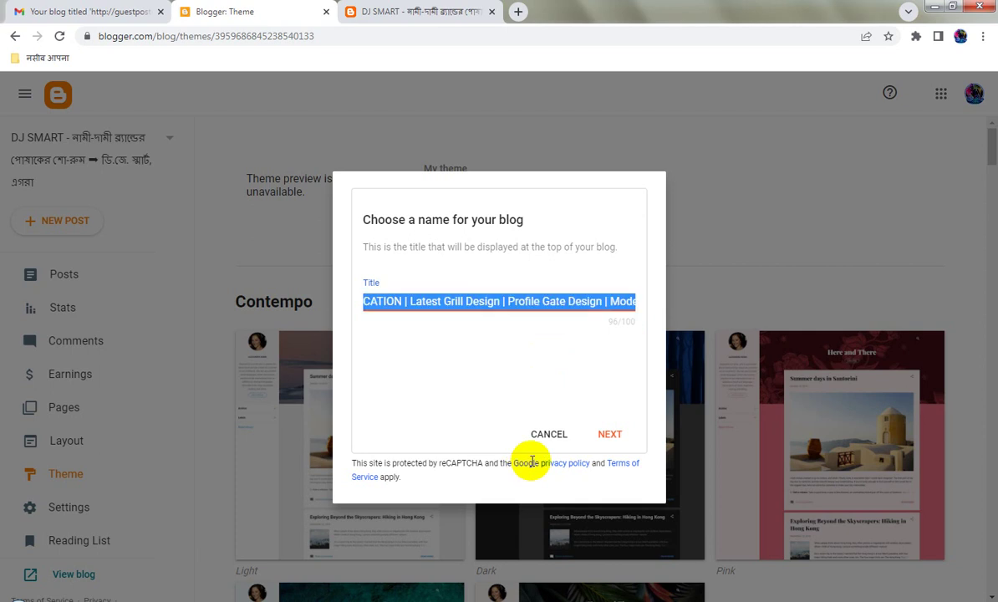
{"action": "left_click", "coordinate": [608, 434]}
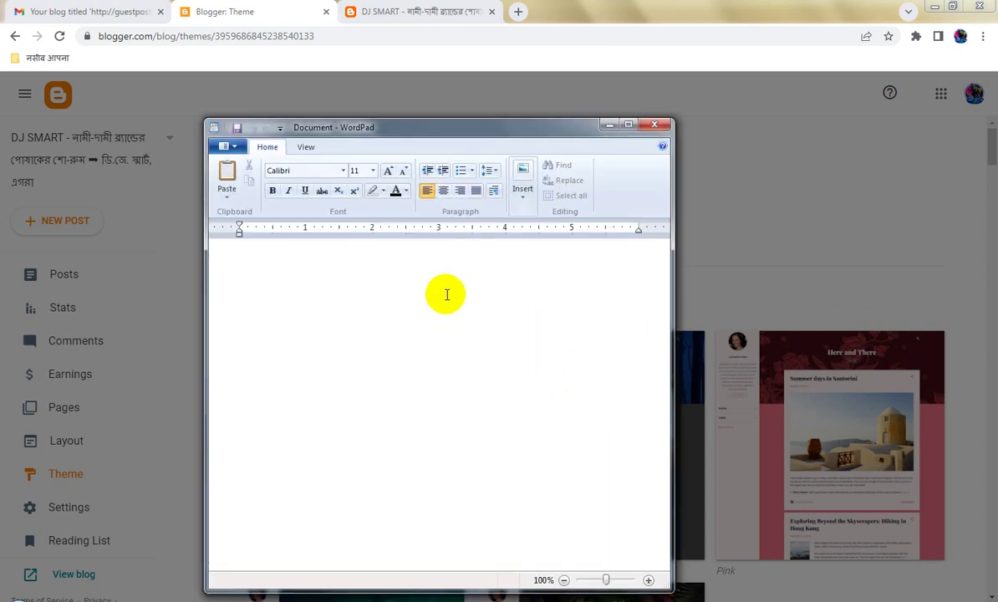
- Paste the full title into WordPad, take 'SAKTI GRILL FABRICATION' from it, and minimize WordPad
{"action": "type", "text": "SAKTI GRILL FABRICATION | Latest Grill Design | Profile Gate Design | Modern Profile Gate Design"}
{"action": "left_click_drag", "start_coordinate": [351, 255], "coordinate": [237, 254]}
{"action": "key", "text": "ctrl+c"}
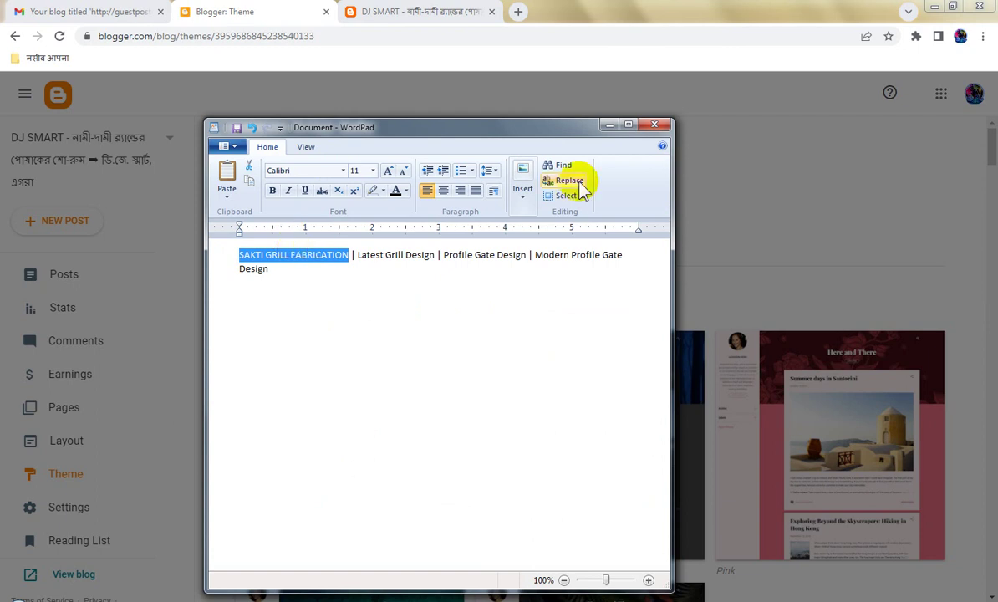
{"action": "left_click", "coordinate": [609, 126]}
{"action": "left_click", "coordinate": [493, 299]}
- Enter the address SAKTIGRILLFABRICATION with spaces removed and save the new blog
{"action": "key", "text": "ctrl+v"}
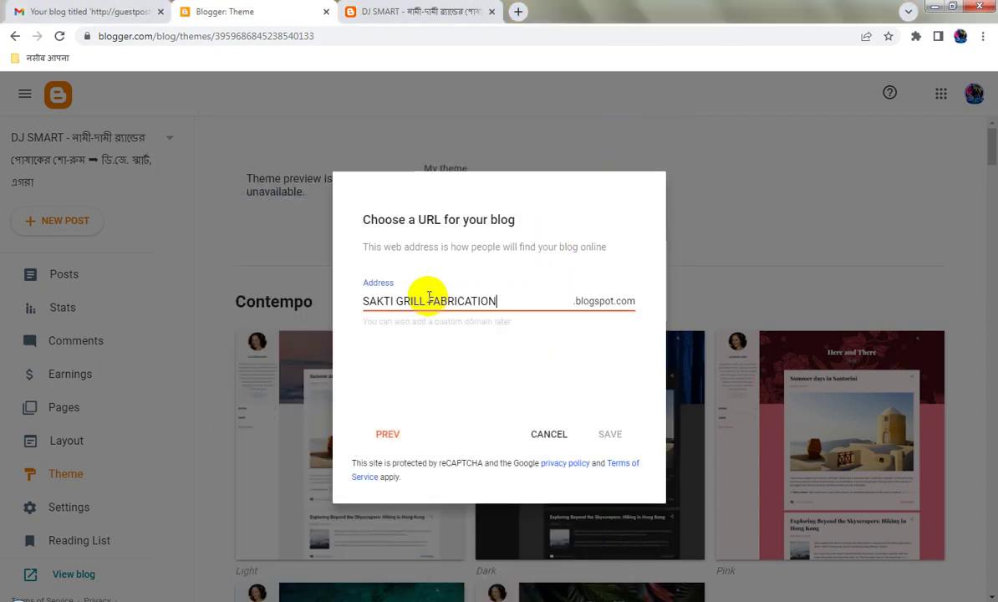
{"action": "left_click", "coordinate": [397, 301]}
{"action": "key", "text": "BackSpace"}
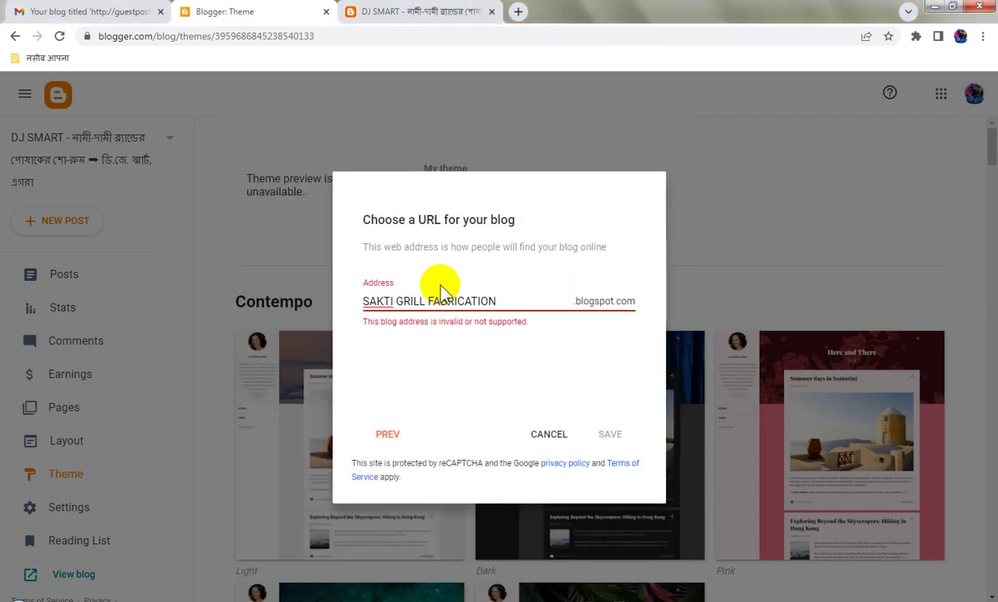
{"action": "left_click", "coordinate": [427, 300]}
{"action": "key", "text": "BackSpace"}
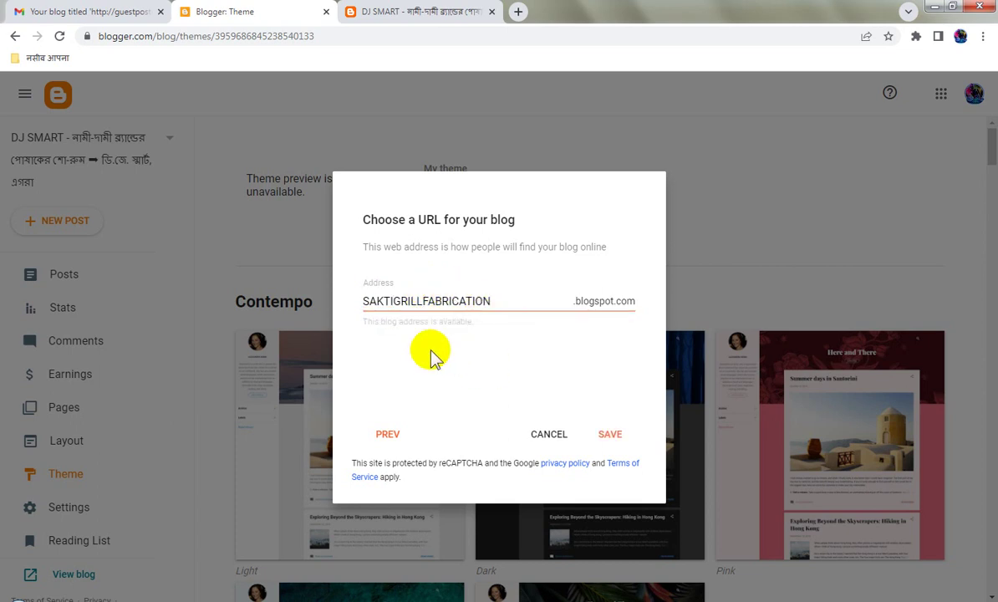
{"action": "left_click", "coordinate": [611, 434]}
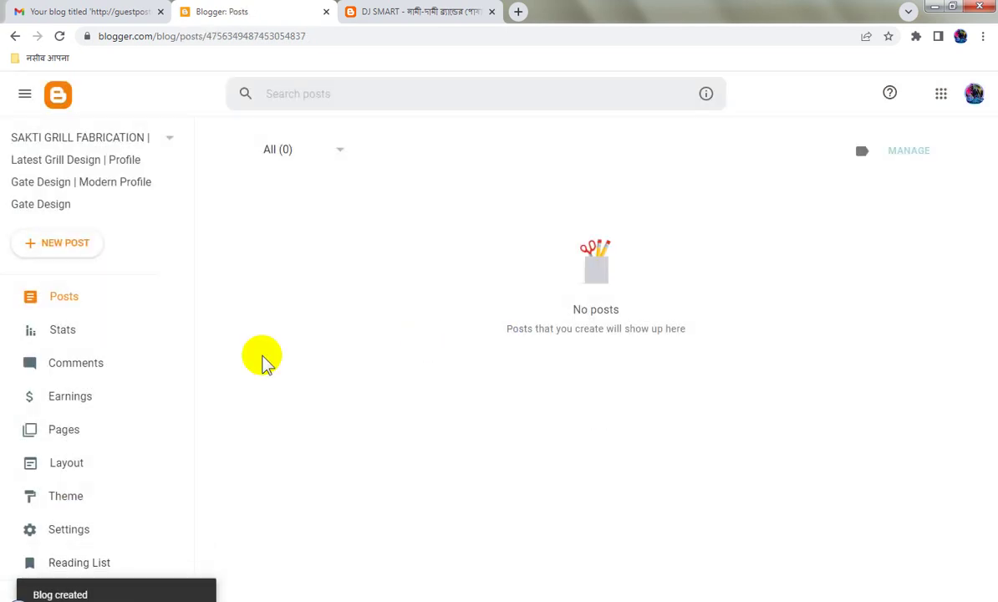
- Open saktigrillfabrication.blogspot.com in a new tab, close the DJ SMART tab, and return to Blogger Posts
{"action": "scroll", "coordinate": [92, 477], "scroll_direction": "down", "scroll_amount": 2}
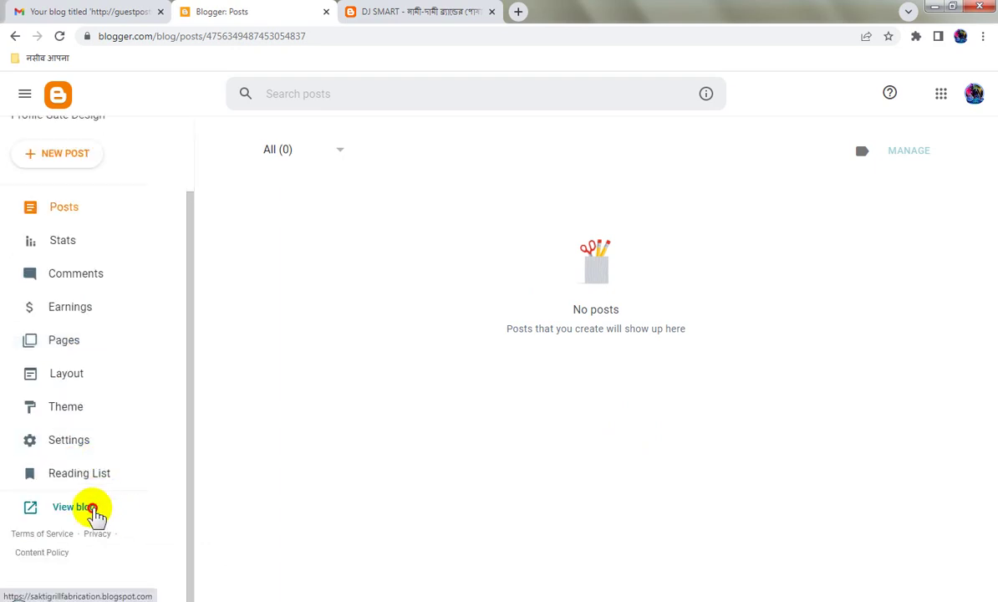
{"action": "left_click", "coordinate": [95, 514]}
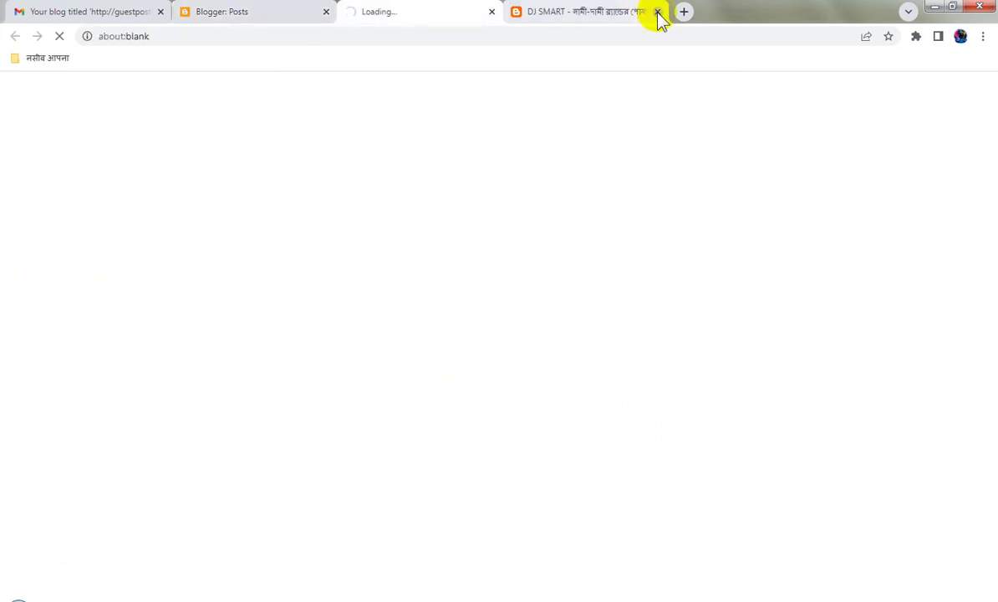
{"action": "left_click", "coordinate": [658, 12]}
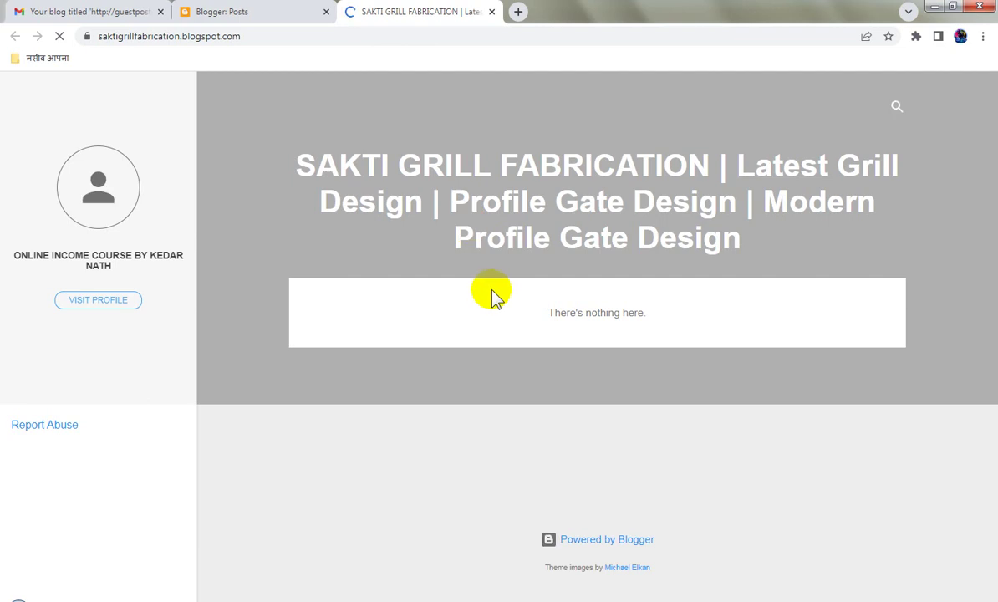
{"action": "left_click_drag", "start_coordinate": [468, 201], "coordinate": [686, 216]}
{"action": "left_click", "coordinate": [516, 212]}
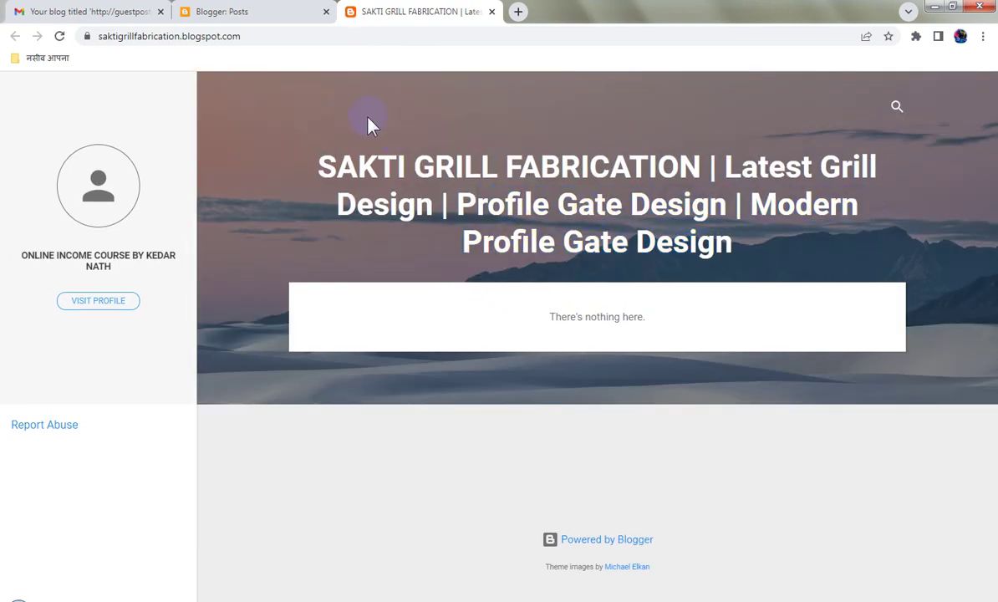
{"action": "left_click", "coordinate": [244, 12]}
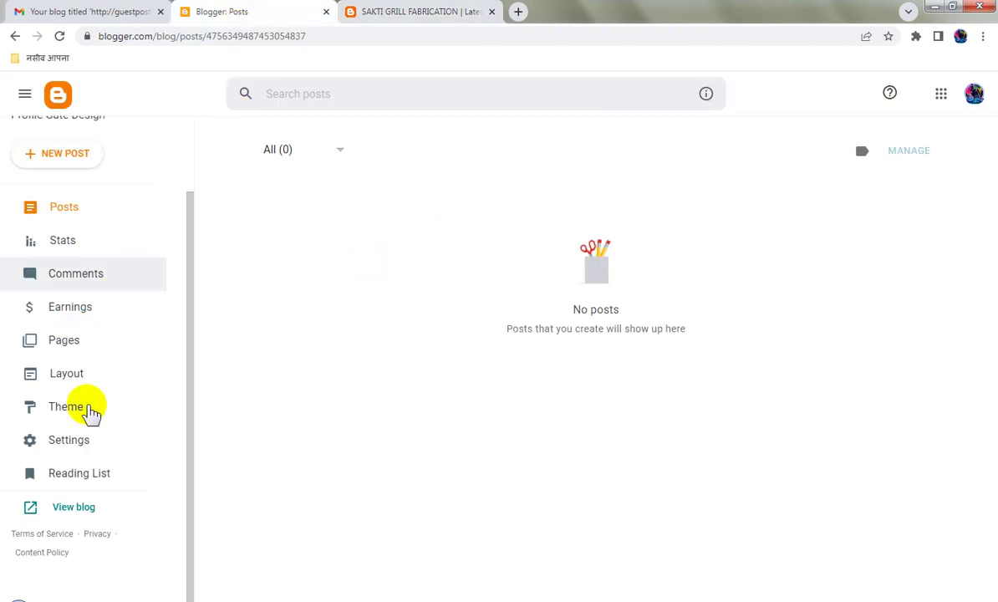
- Delete all of the new blog's theme code in Edit HTML and switch to the backup folder
{"action": "left_click", "coordinate": [92, 413]}
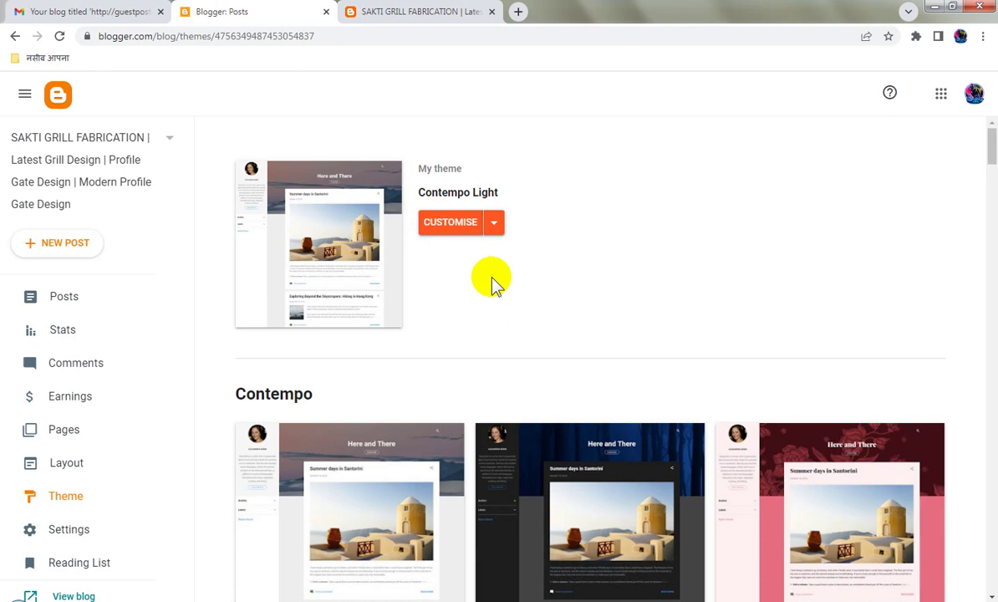
{"action": "left_click", "coordinate": [498, 227]}
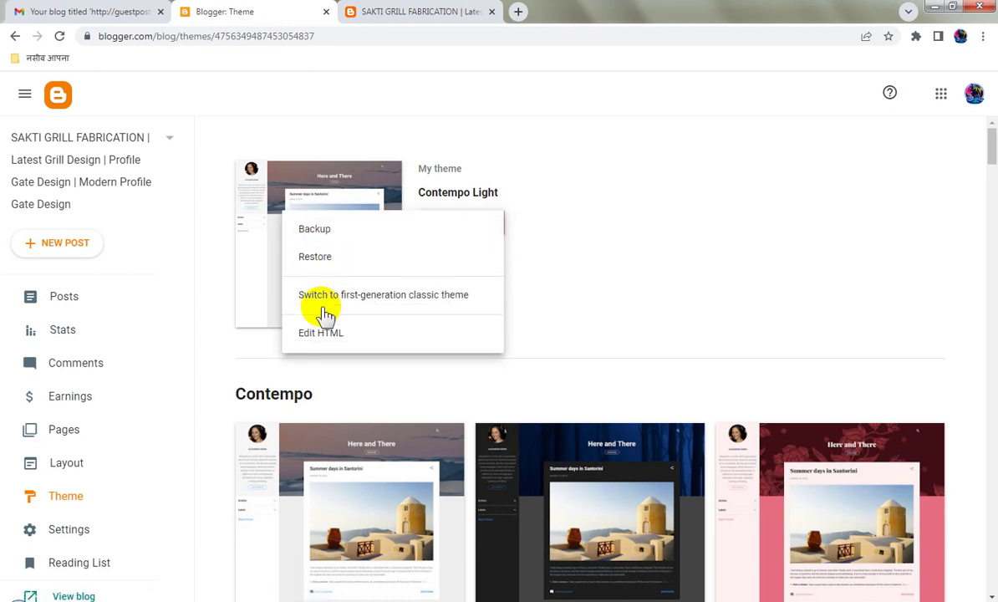
{"action": "left_click", "coordinate": [376, 338]}
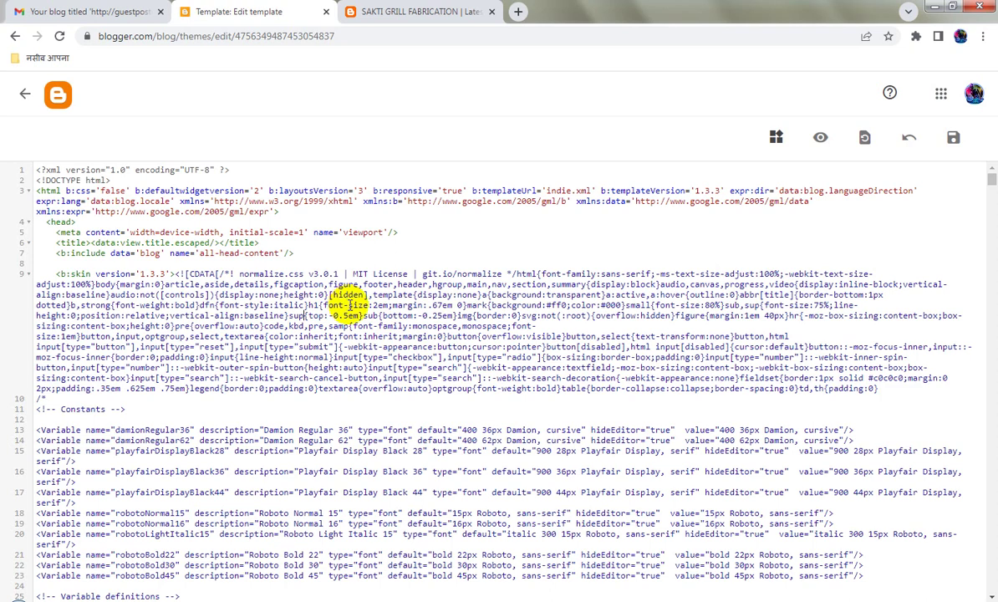
{"action": "key", "text": "ctrl+a"}
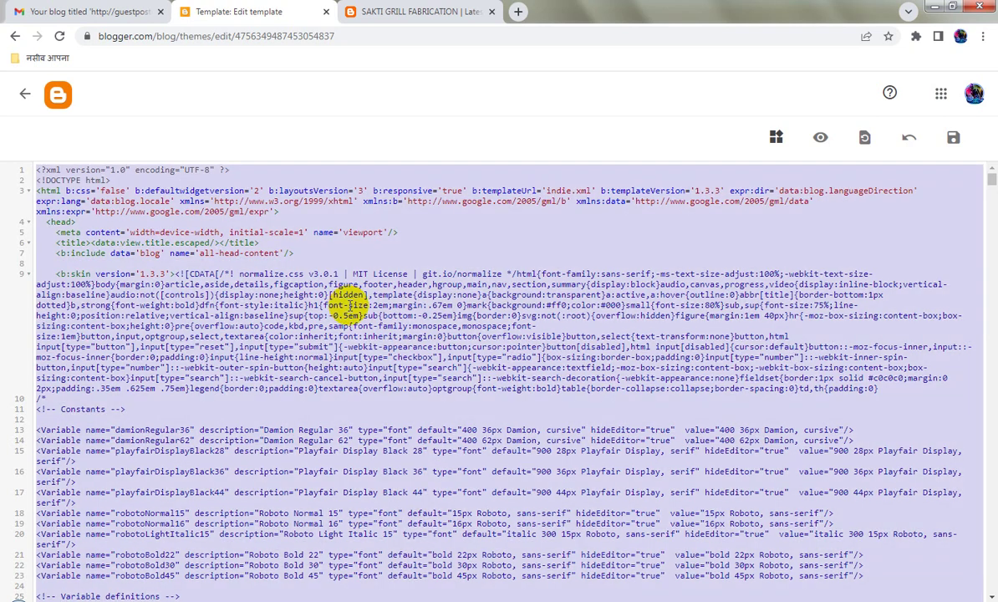
{"action": "key", "text": "Delete"}
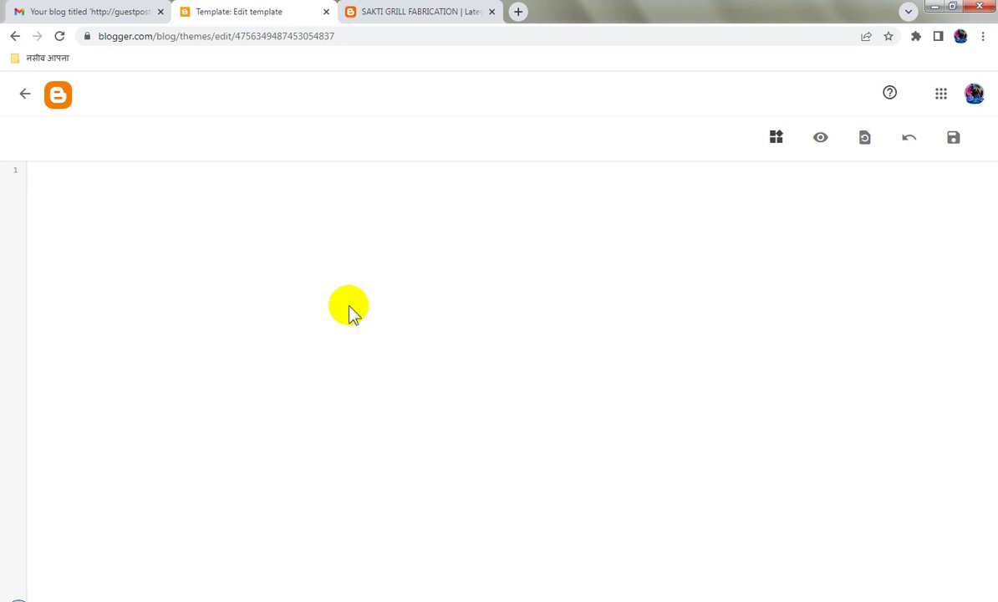
{"action": "key", "text": "alt+Tab"}
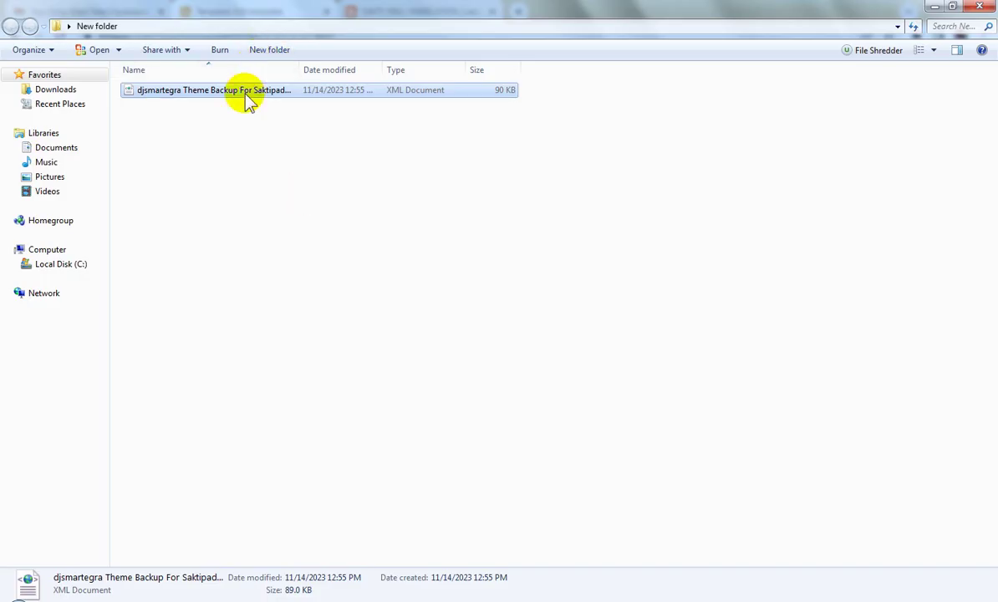
- Open the djsmartegra Theme Backup XML in Notepad and copy all of its code
{"action": "right_click", "coordinate": [248, 98]}
{"action": "left_click", "coordinate": [285, 119]}
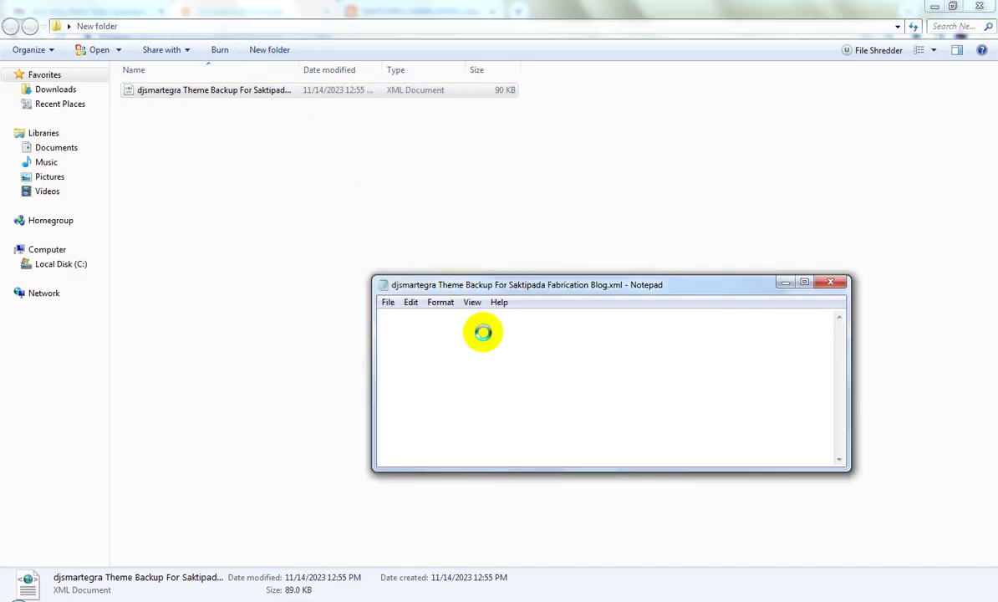
{"action": "left_click", "coordinate": [411, 303]}
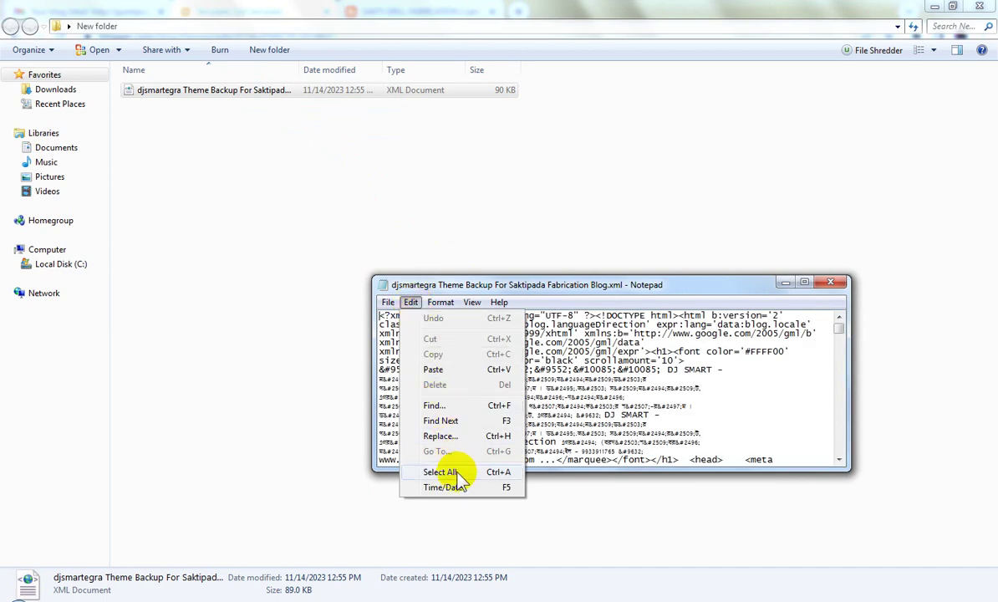
{"action": "left_click", "coordinate": [451, 473]}
{"action": "left_click", "coordinate": [410, 302]}
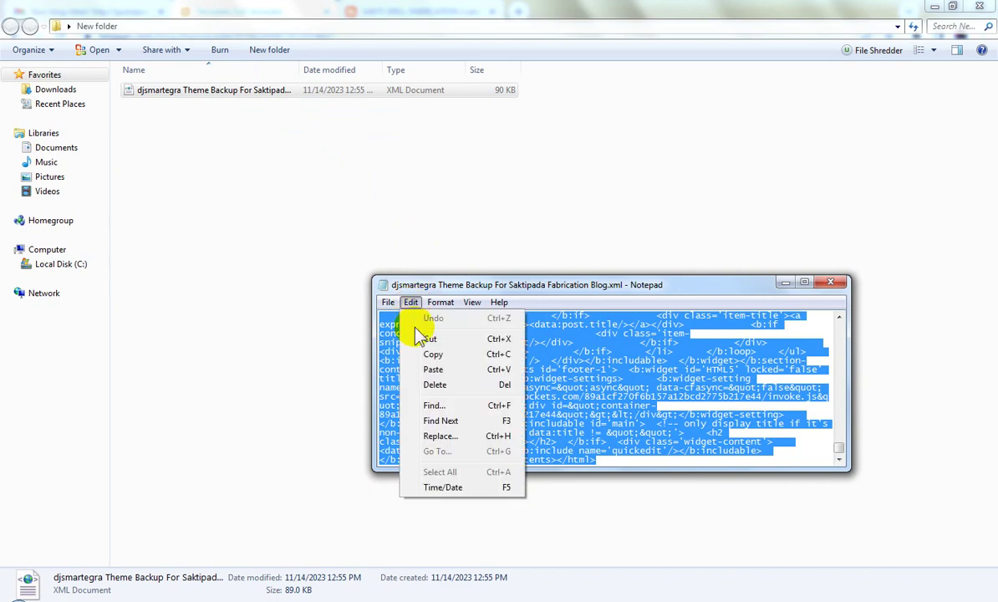
{"action": "left_click", "coordinate": [448, 359]}
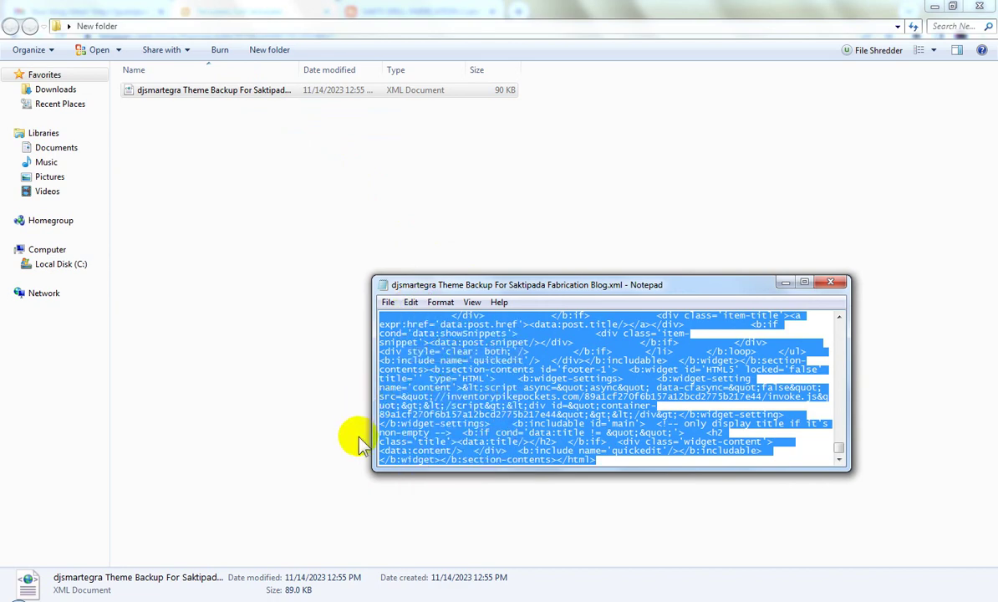
{"action": "key", "text": "alt+Tab"}
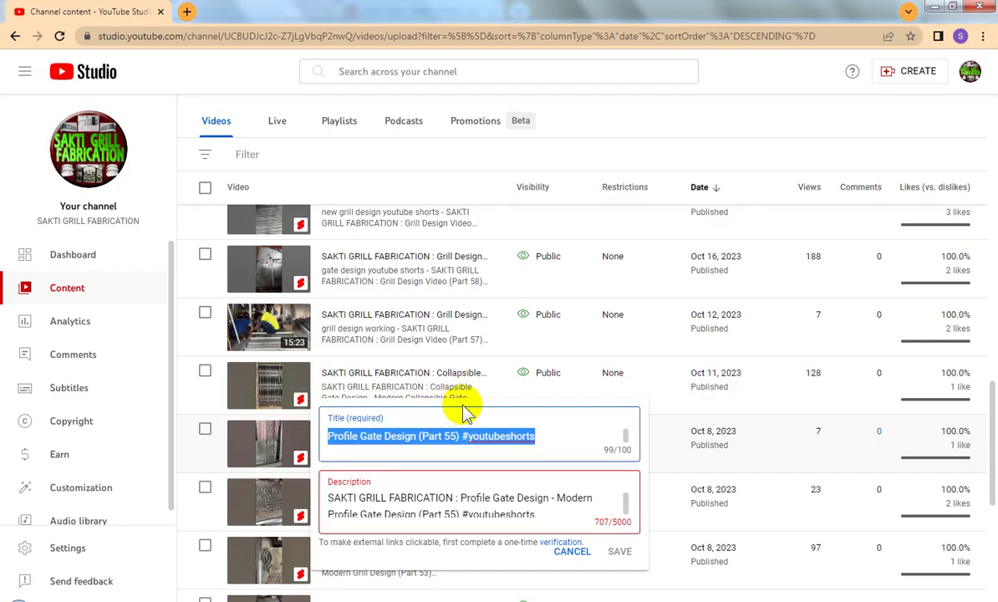
{"action": "key", "text": "alt+Tab"}
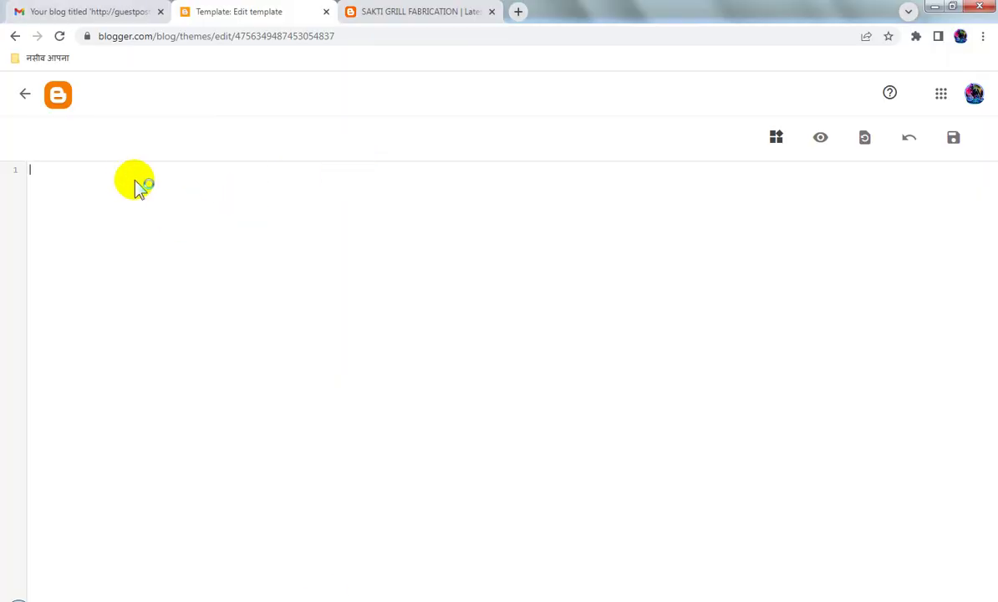
- Paste the copied backup code into the empty template editor
{"action": "right_click", "coordinate": [82, 173]}
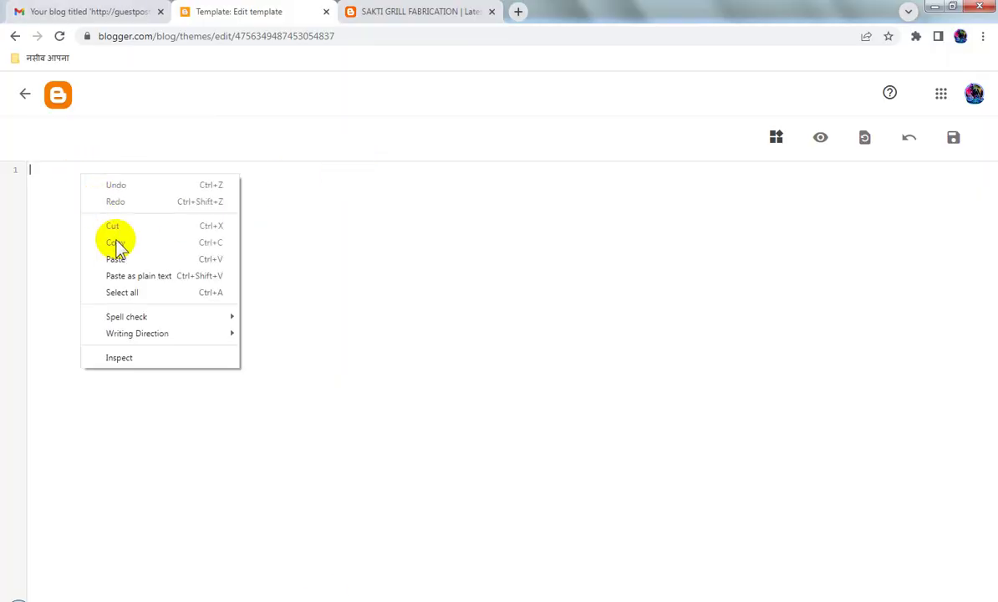
{"action": "left_click", "coordinate": [127, 258]}
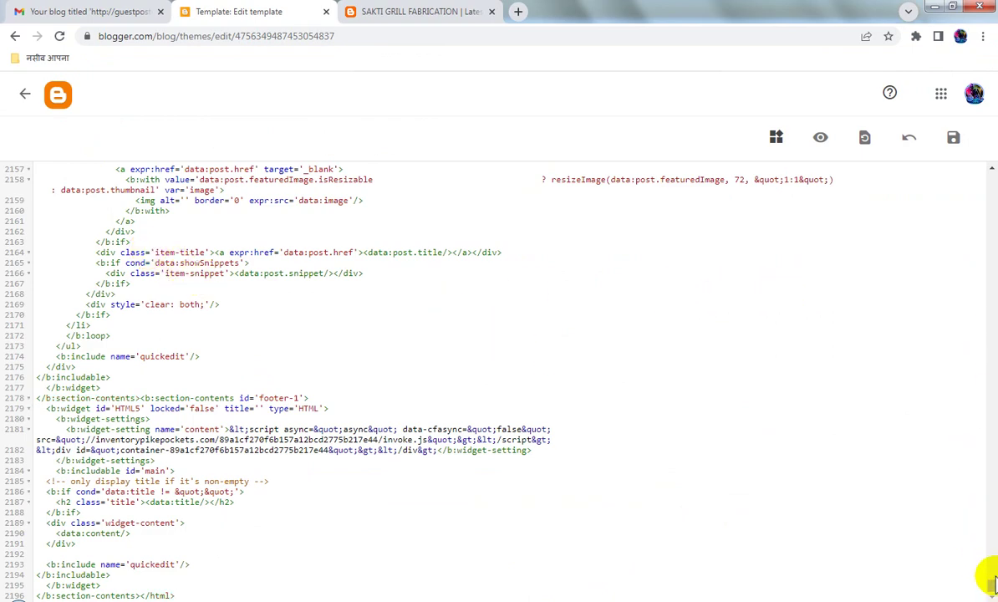
{"action": "left_click_drag", "start_coordinate": [991, 588], "coordinate": [994, 158]}
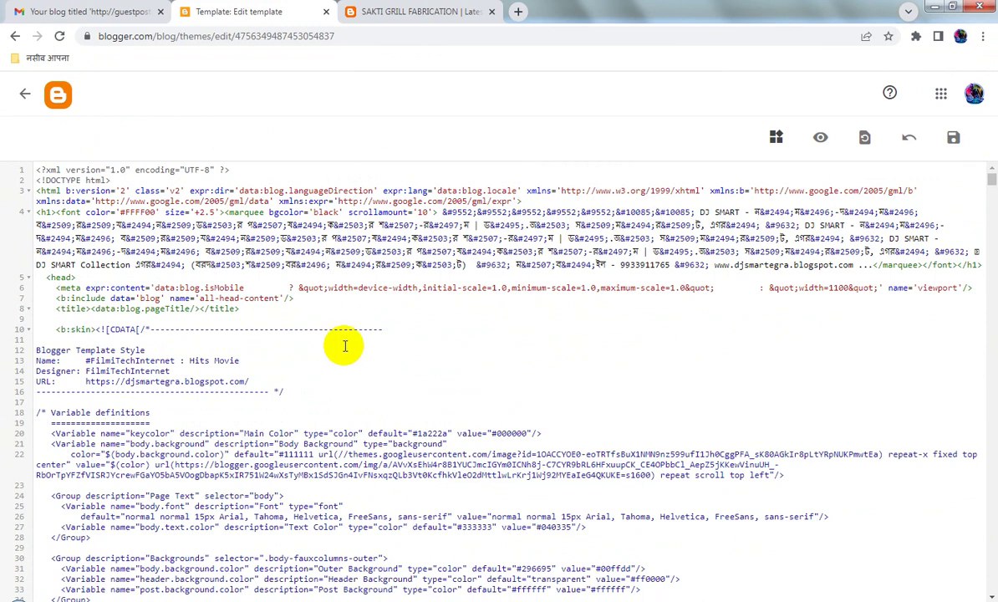
{"action": "left_click", "coordinate": [380, 13]}
{"action": "left_click", "coordinate": [280, 37]}
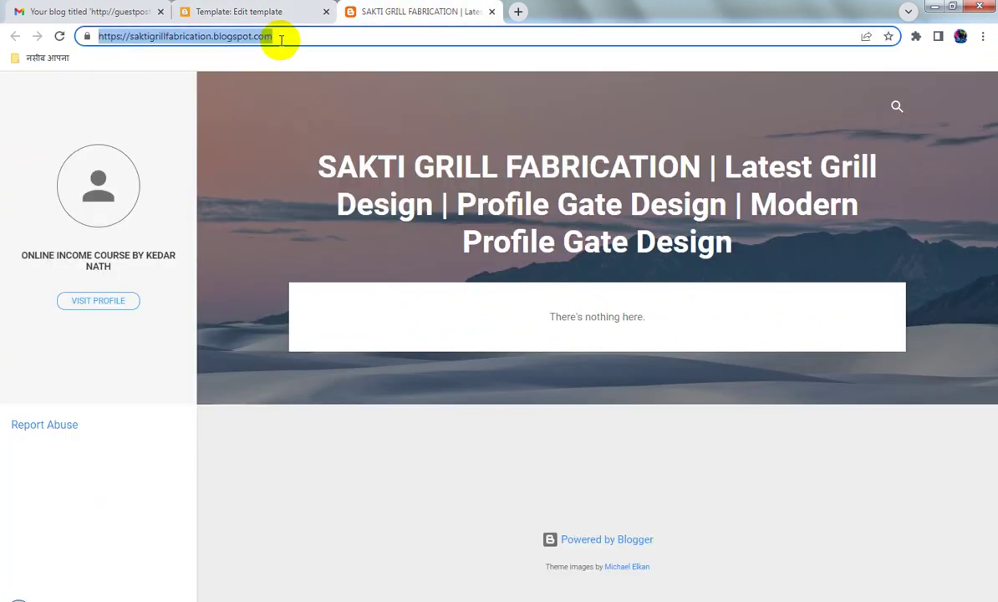
{"action": "right_click", "coordinate": [242, 41]}
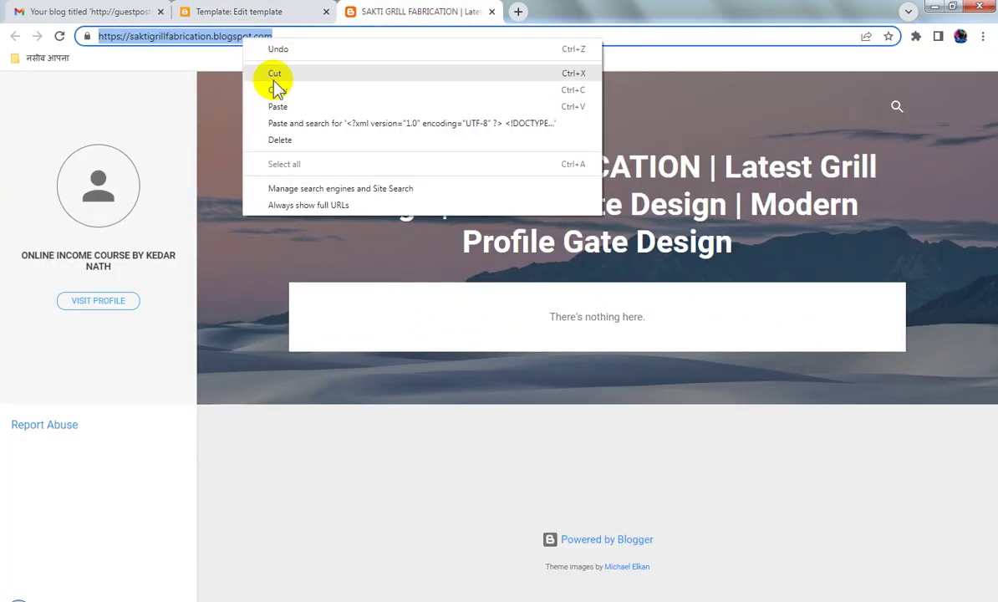
{"action": "left_click", "coordinate": [279, 89]}
{"action": "left_click", "coordinate": [257, 15]}
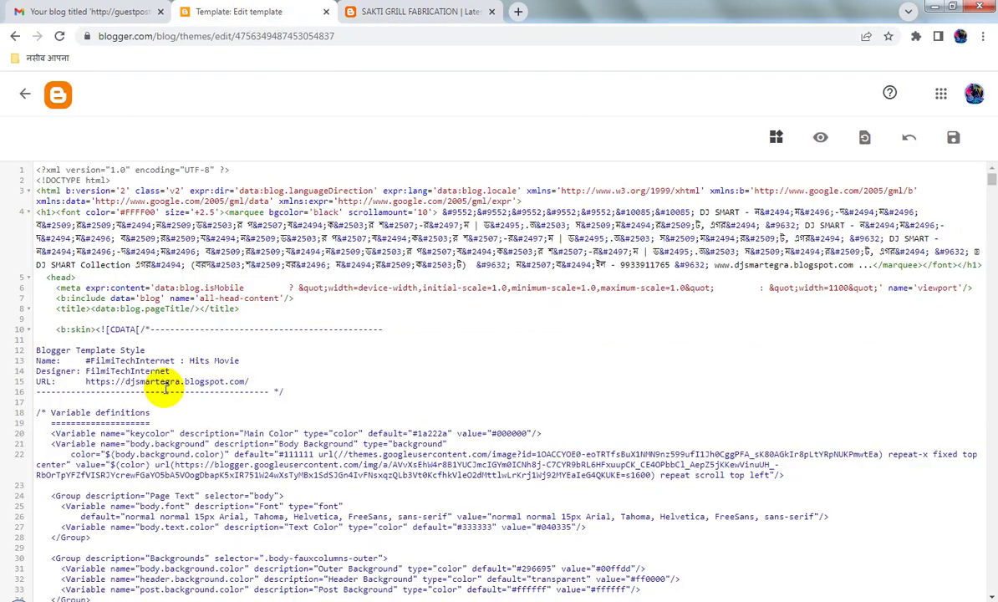
{"action": "left_click_drag", "start_coordinate": [87, 383], "coordinate": [252, 380]}
{"action": "key", "text": "ctrl+v"}
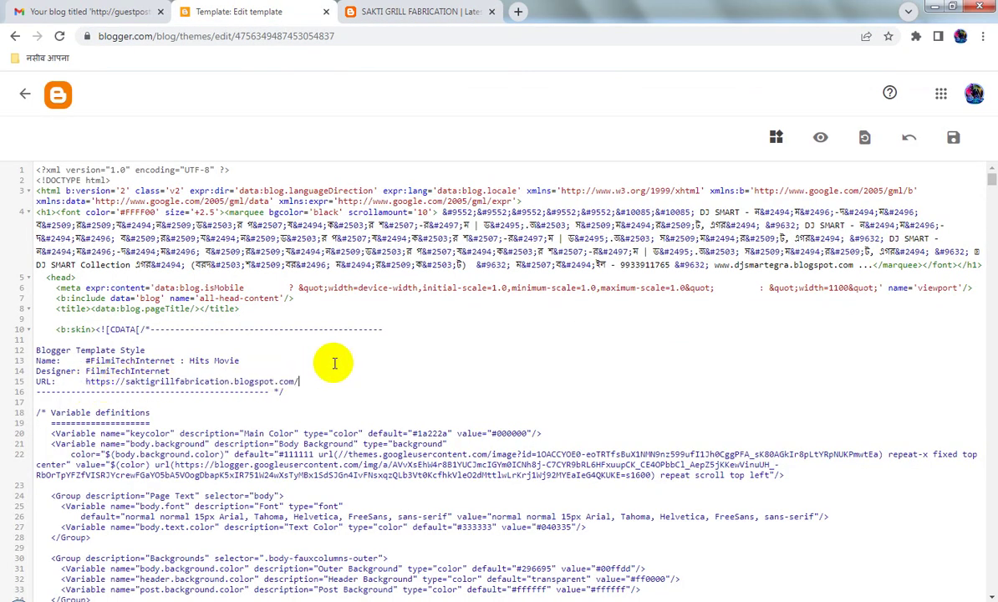
{"action": "left_click", "coordinate": [954, 140]}
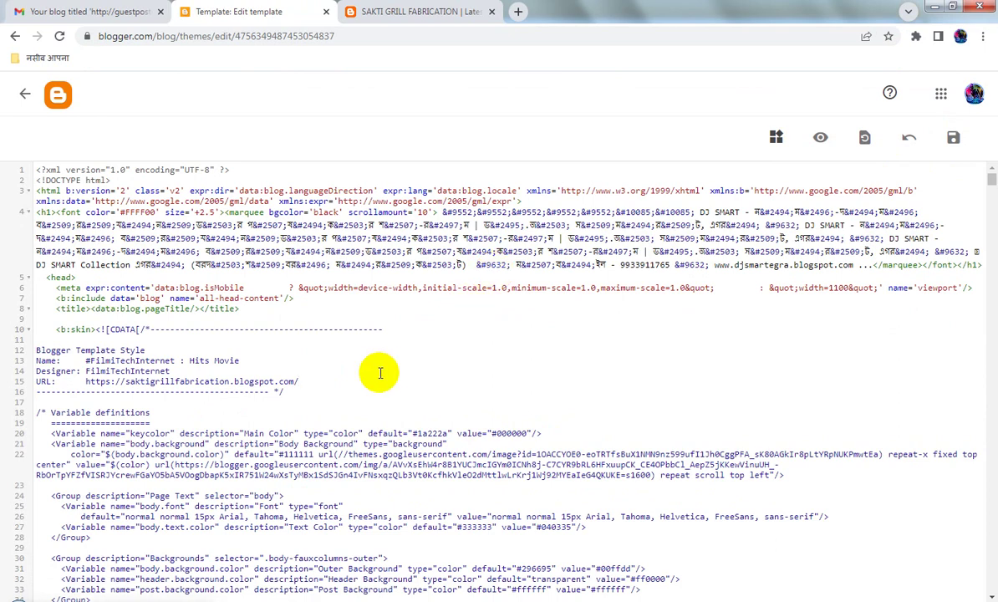
{"action": "left_click", "coordinate": [232, 595]}
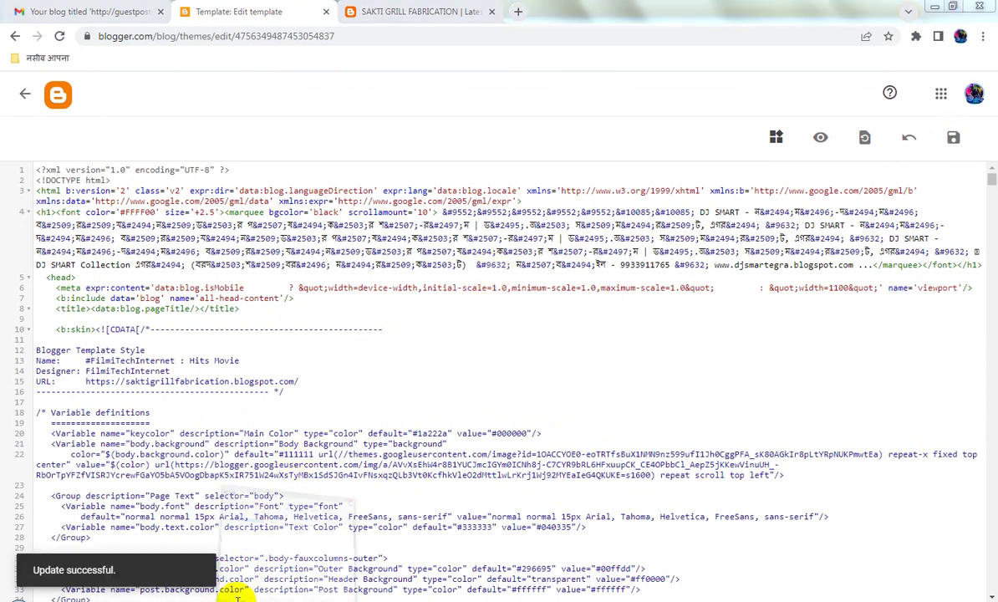
{"action": "left_click", "coordinate": [318, 273]}
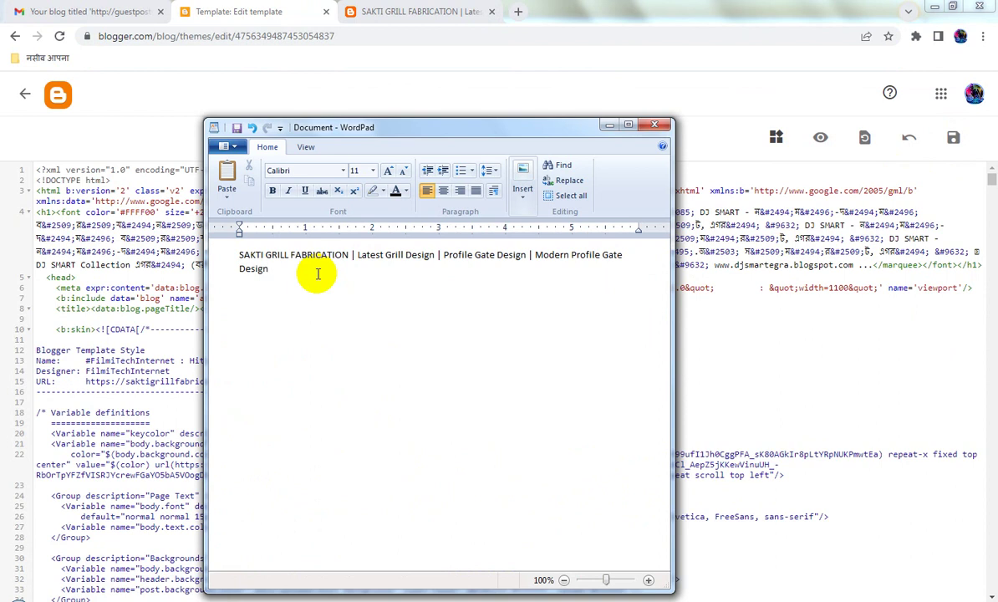
{"action": "key", "text": "ctrl+v"}
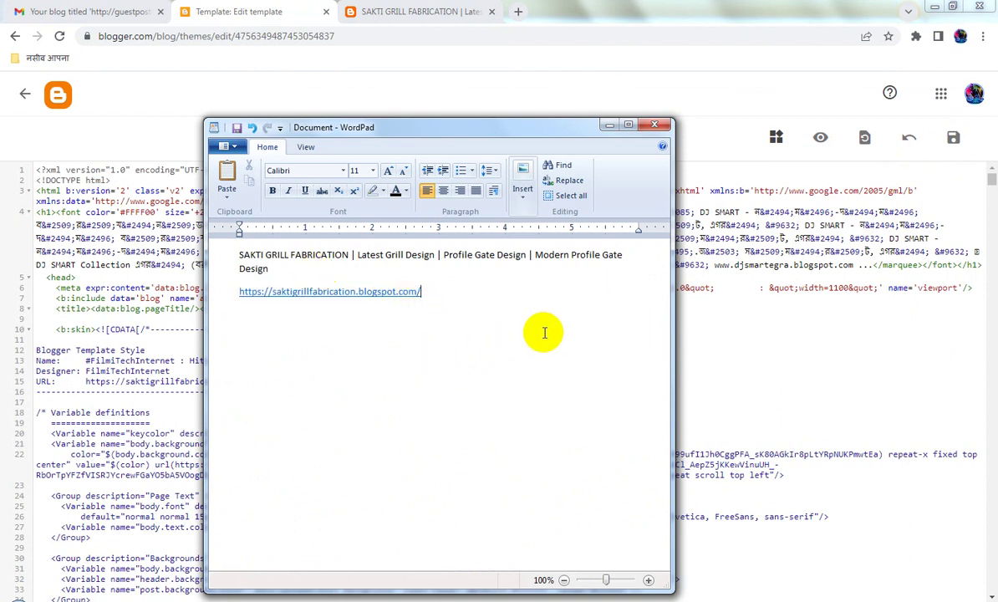
{"action": "left_click", "coordinate": [610, 127]}
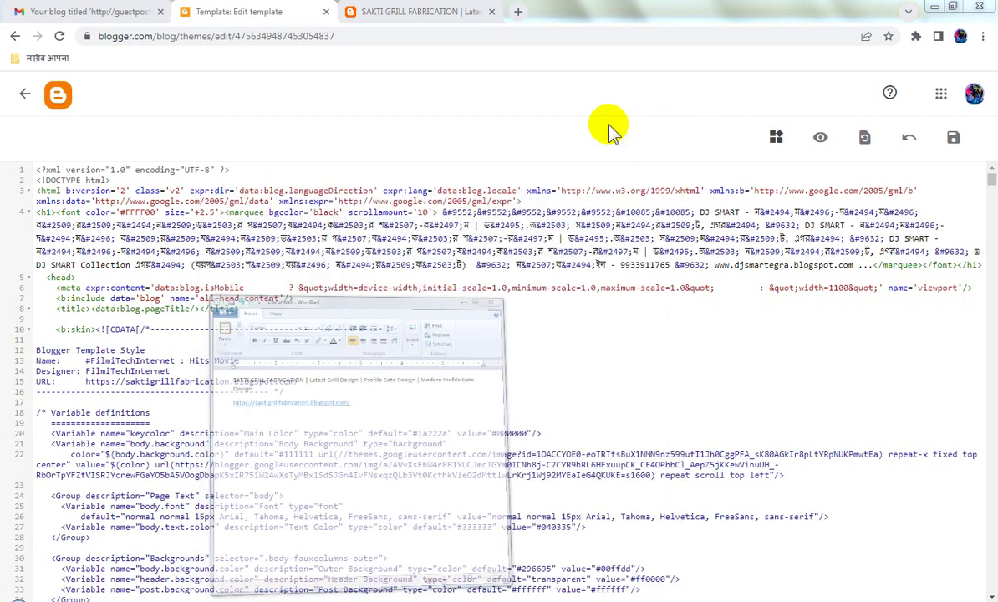
- Leave the template editor and go to the blog's Layout page
{"action": "left_click", "coordinate": [953, 137]}
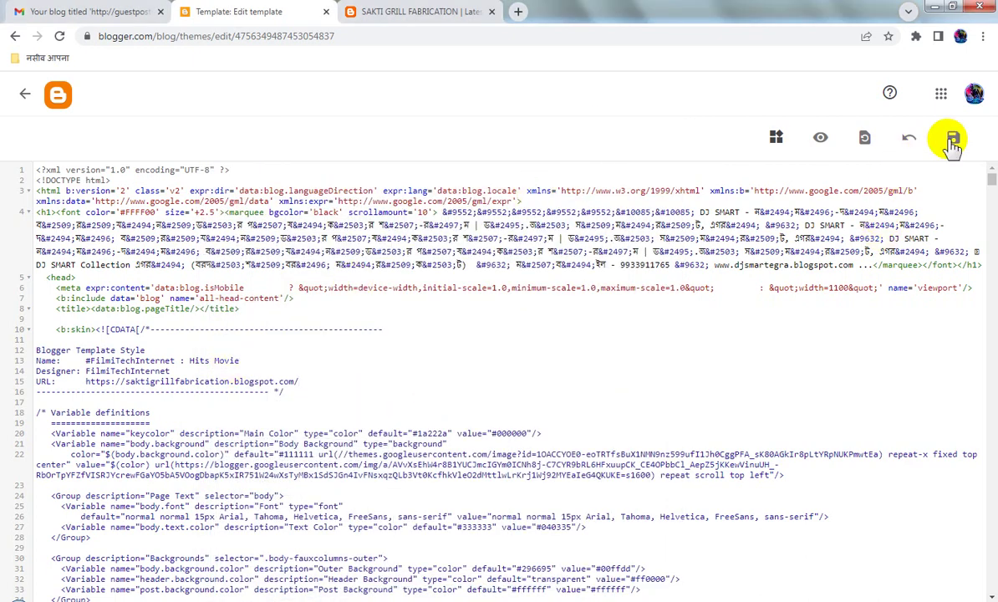
{"action": "left_click", "coordinate": [29, 99]}
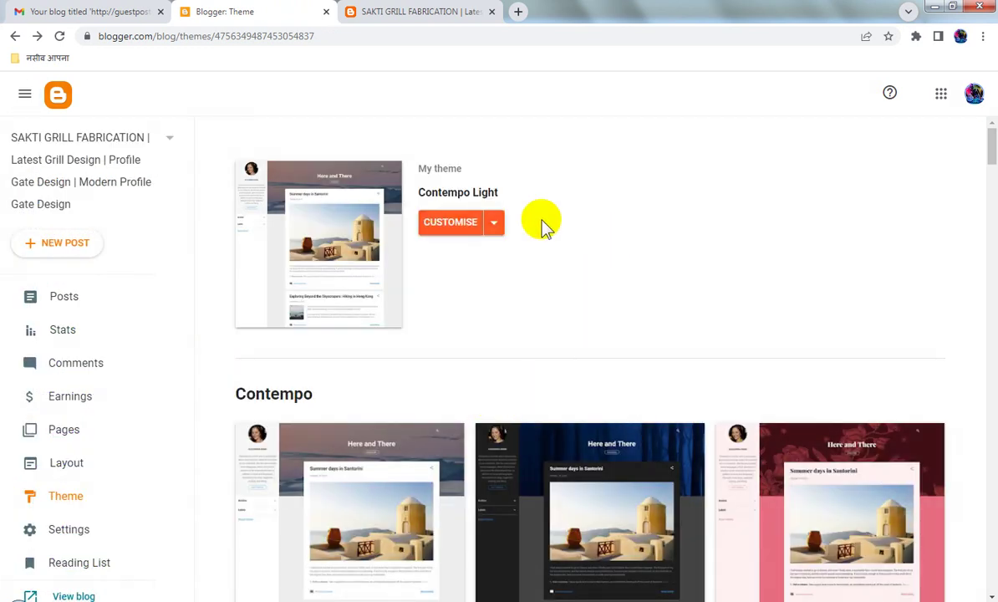
{"action": "left_click", "coordinate": [492, 230]}
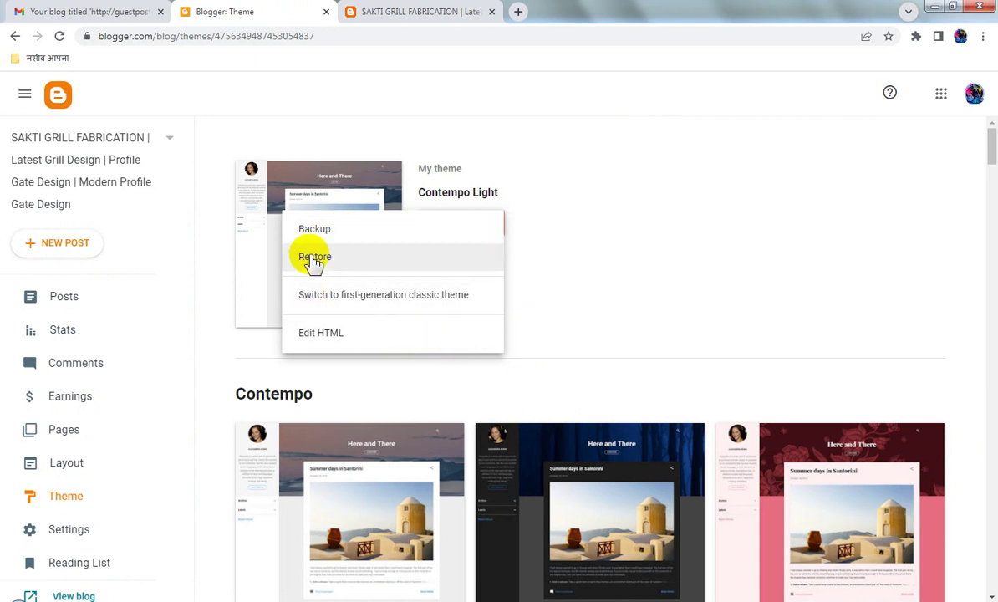
{"action": "left_click", "coordinate": [635, 301]}
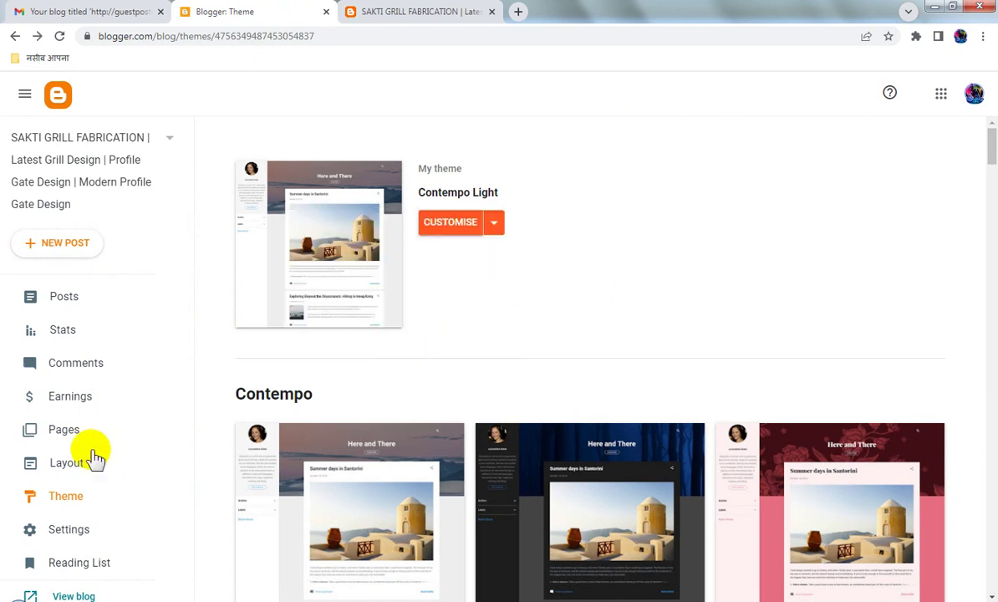
{"action": "left_click", "coordinate": [83, 462]}
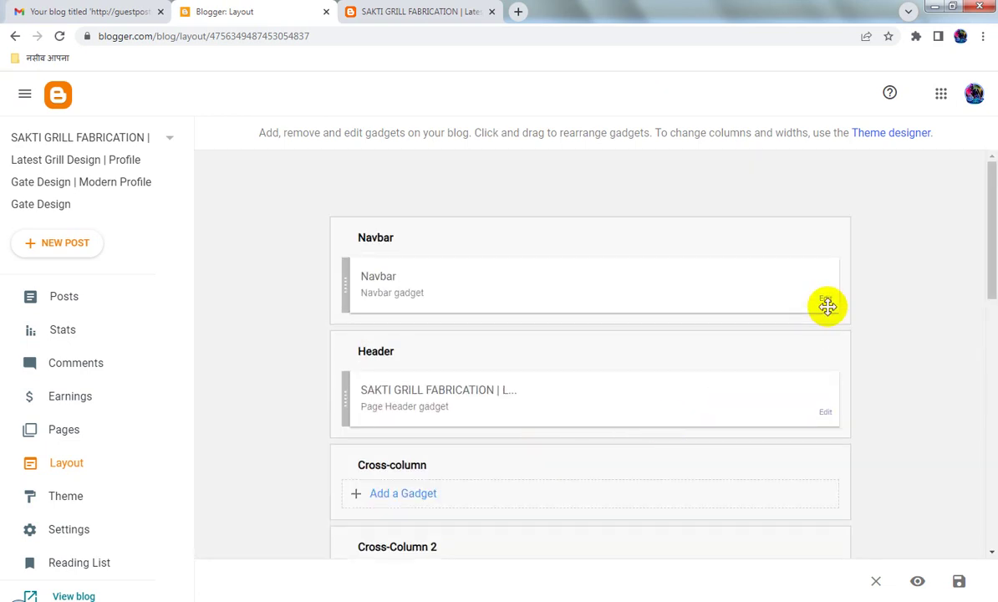
- Switch the Navbar gadget Off and save, then bring up the Pages gadget settings
{"action": "left_click", "coordinate": [826, 303]}
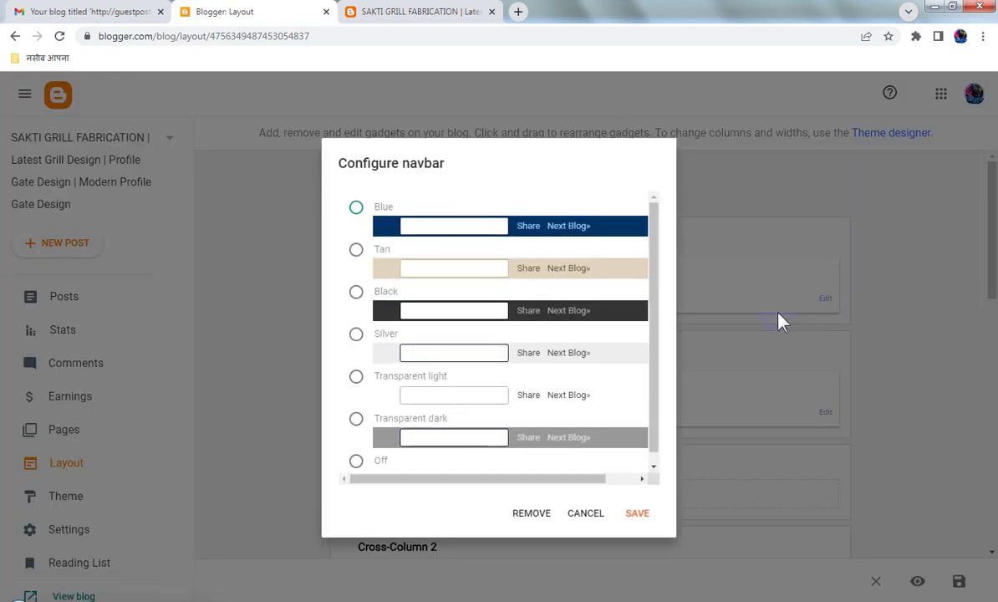
{"action": "left_click", "coordinate": [356, 461]}
{"action": "left_click", "coordinate": [639, 514]}
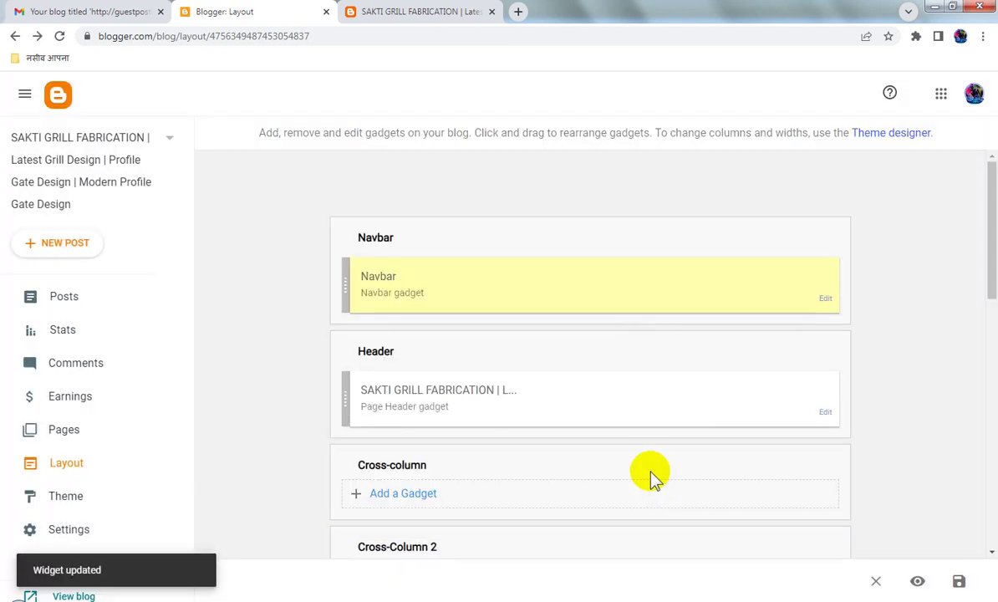
{"action": "scroll", "coordinate": [662, 464], "scroll_direction": "down", "scroll_amount": 1}
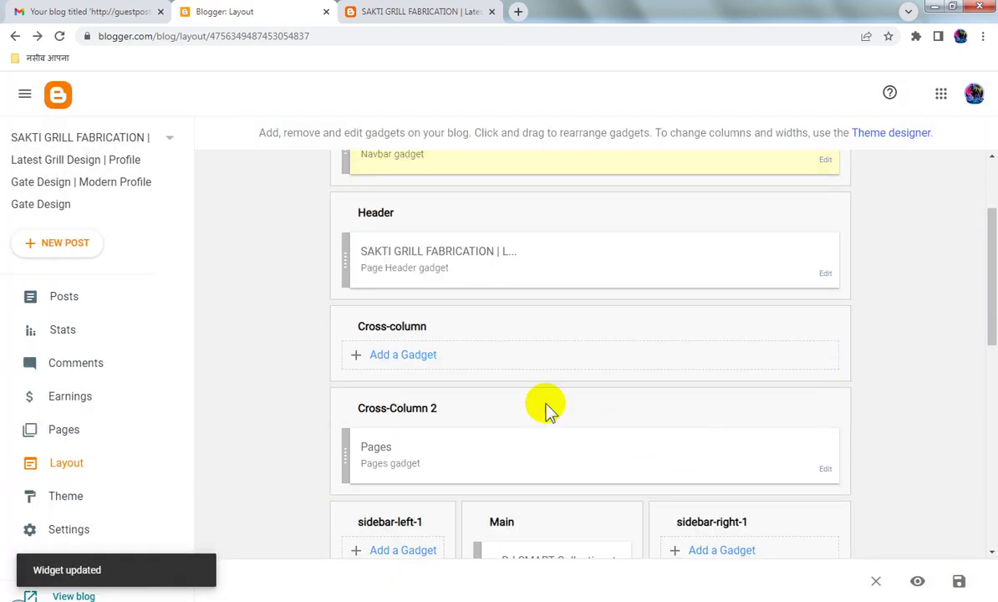
{"action": "scroll", "coordinate": [652, 418], "scroll_direction": "down", "scroll_amount": 1}
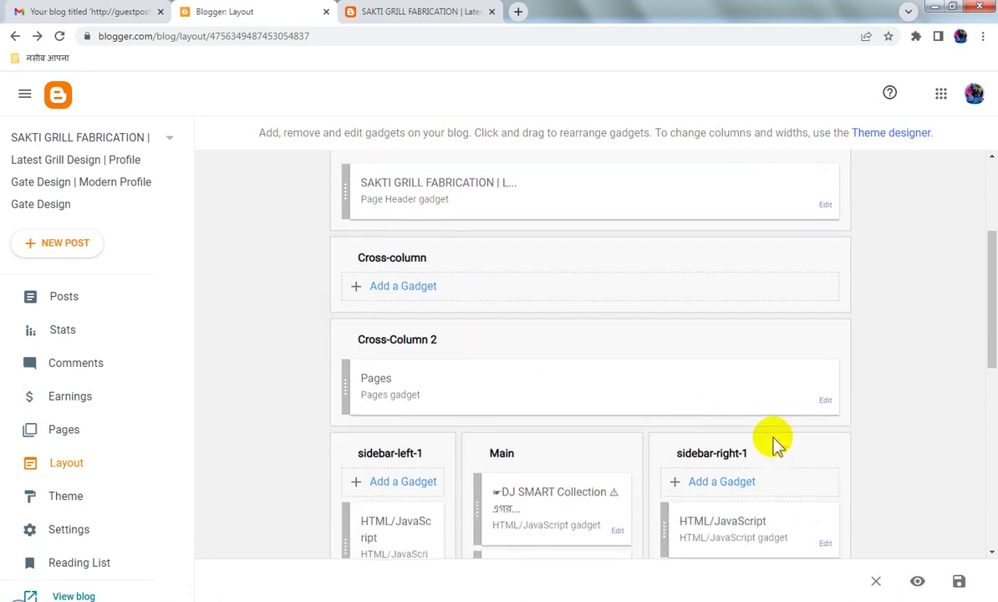
{"action": "left_click", "coordinate": [825, 400]}
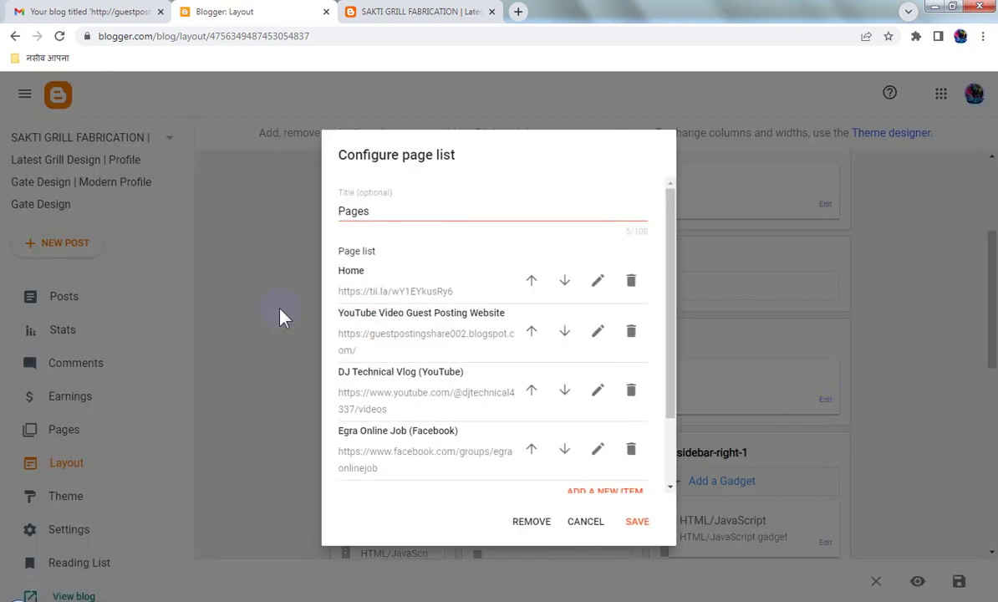
- Edit the guest-posting page link and copy the channel name SAKTI GRILL FABRICATION from YouTube Studio
{"action": "left_click", "coordinate": [596, 333]}
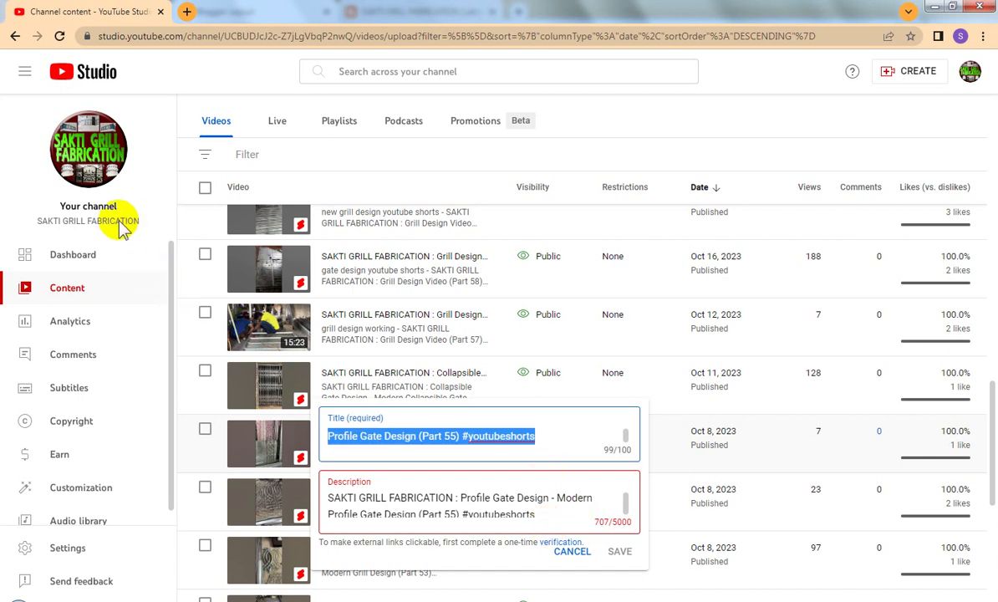
{"action": "left_click", "coordinate": [121, 223]}
{"action": "double_click", "coordinate": [108, 224]}
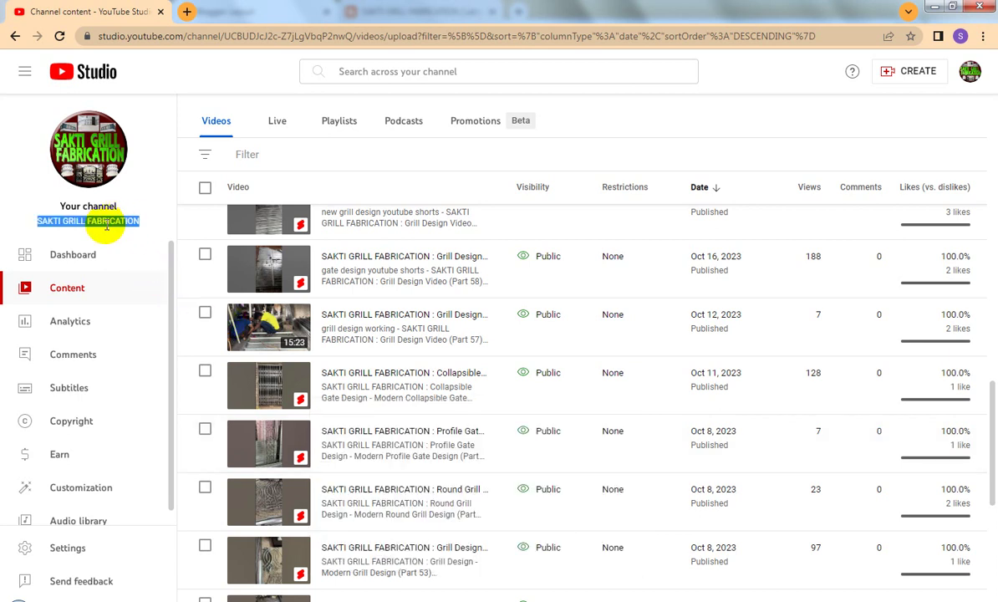
{"action": "right_click", "coordinate": [117, 224]}
{"action": "left_click", "coordinate": [156, 234]}
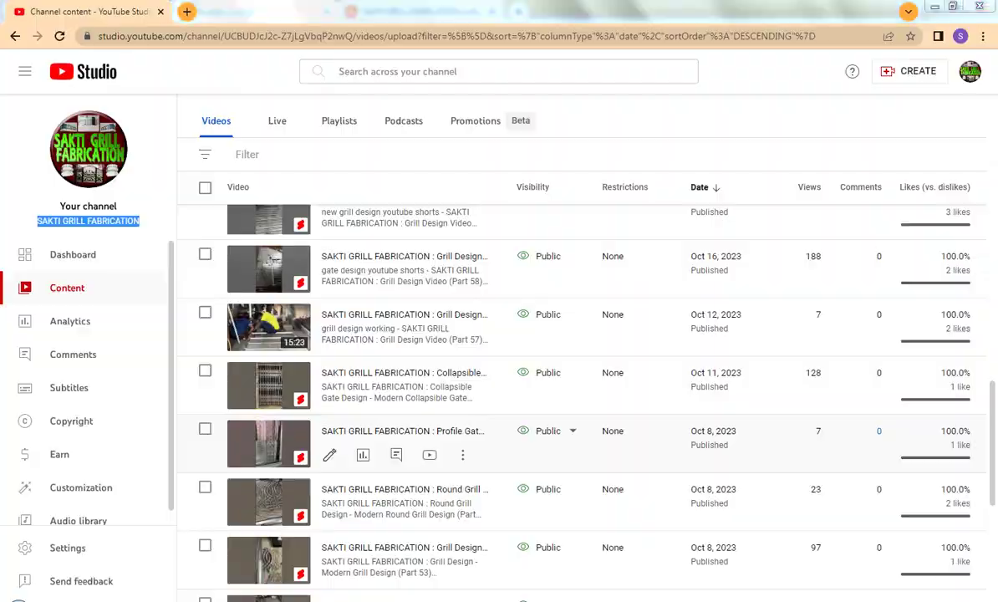
{"action": "key", "text": "alt+Tab"}
- Rename the guest-posting link to SAKTI GRILL FABRICATION with the blog URL as its link
{"action": "triple_click", "coordinate": [475, 215]}
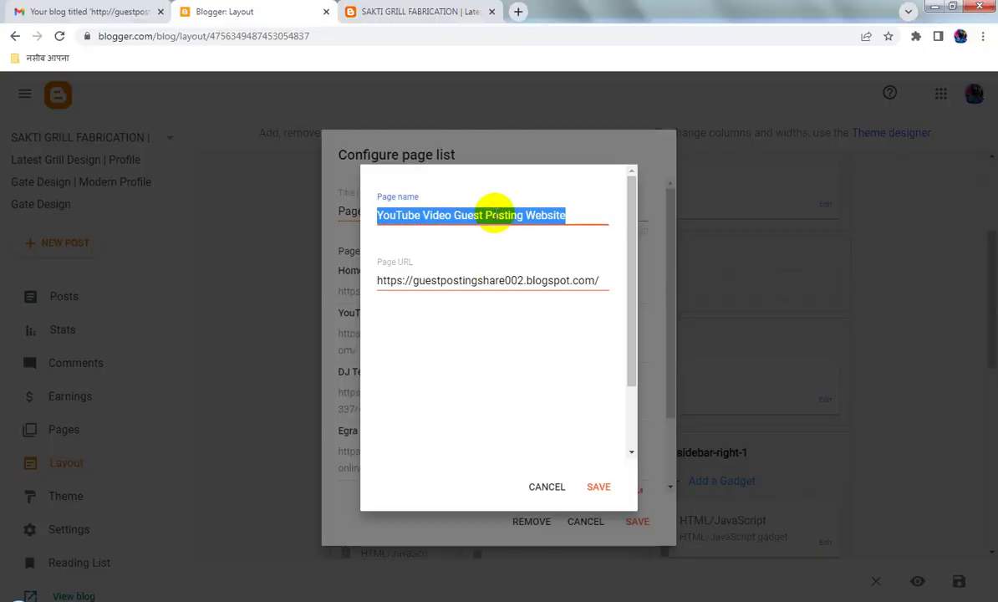
{"action": "key", "text": "ctrl+v"}
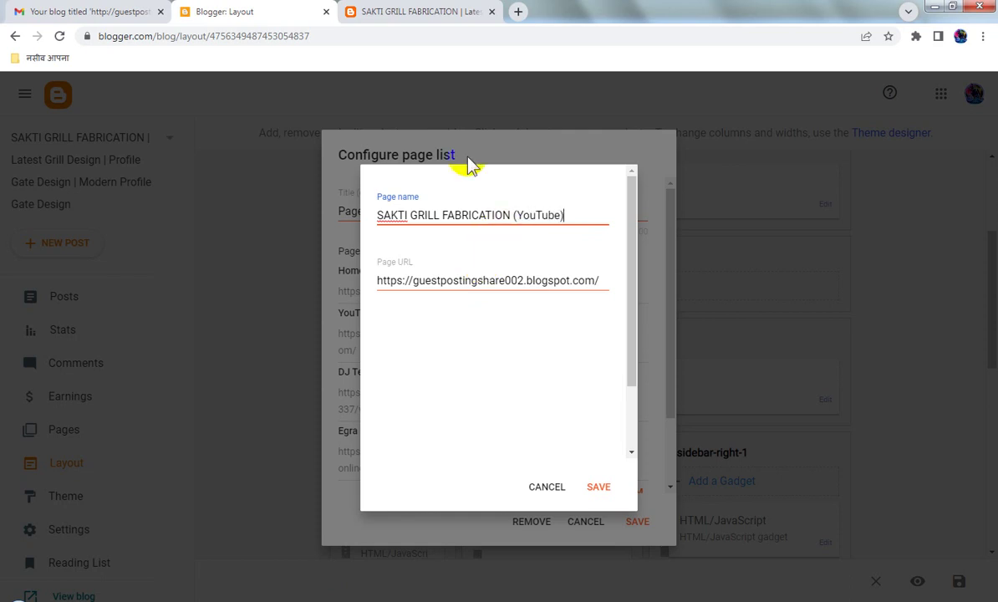
{"action": "left_click", "coordinate": [415, 10]}
{"action": "right_click", "coordinate": [239, 46]}
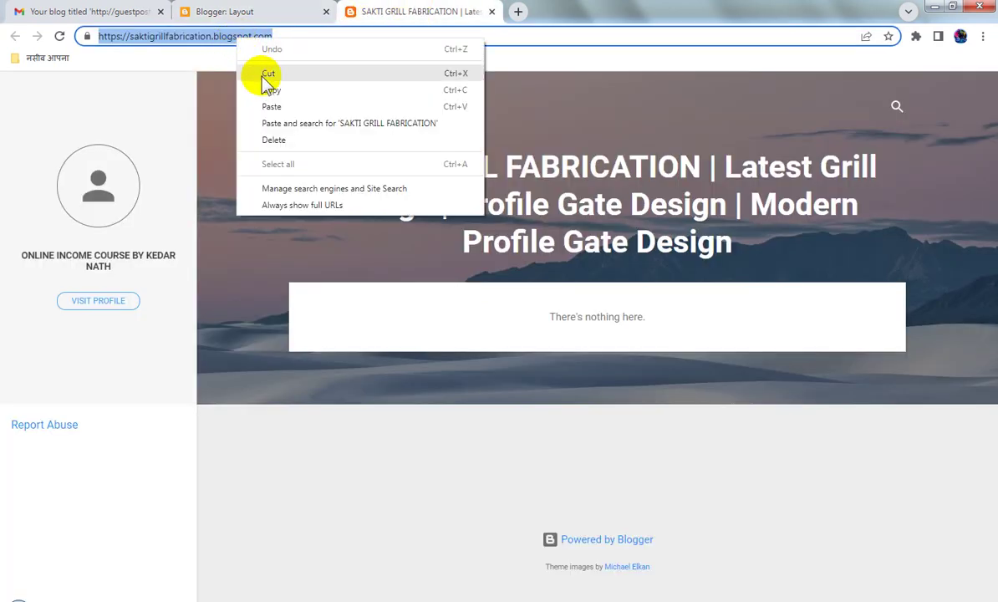
{"action": "left_click", "coordinate": [266, 87]}
{"action": "left_click", "coordinate": [246, 11]}
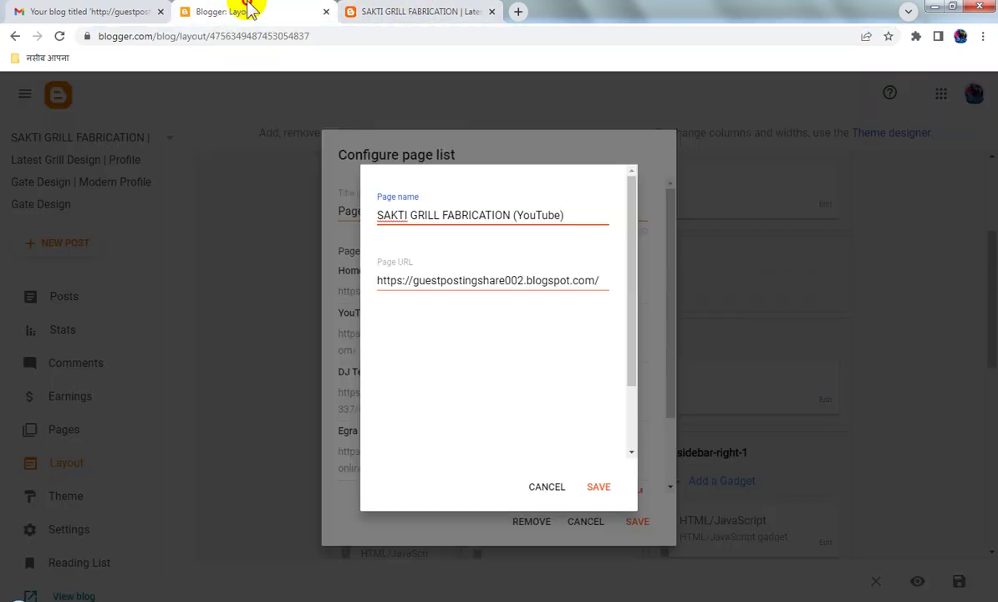
{"action": "triple_click", "coordinate": [480, 281]}
{"action": "key", "text": "ctrl+v"}
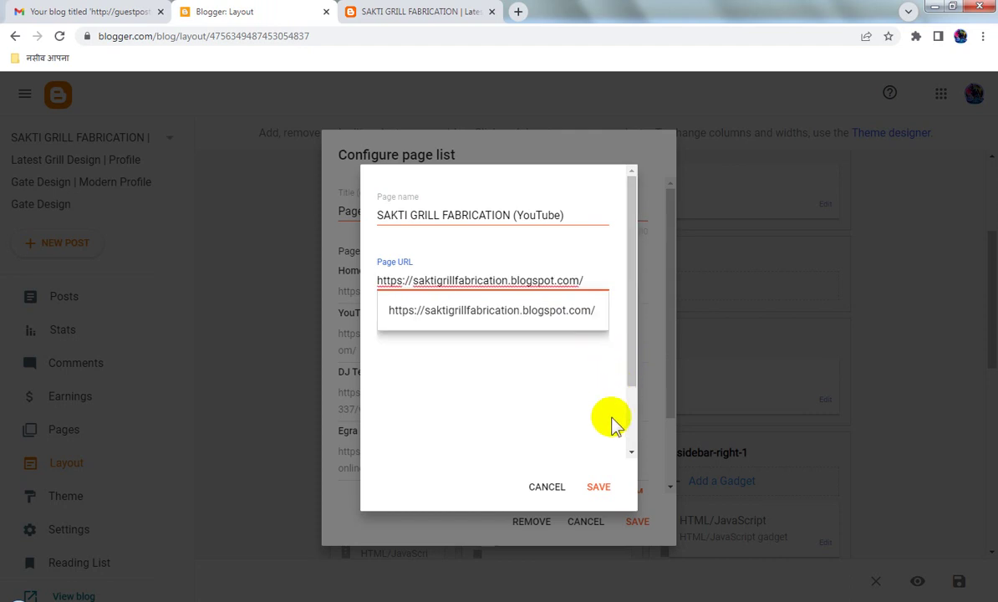
{"action": "left_click", "coordinate": [602, 486]}
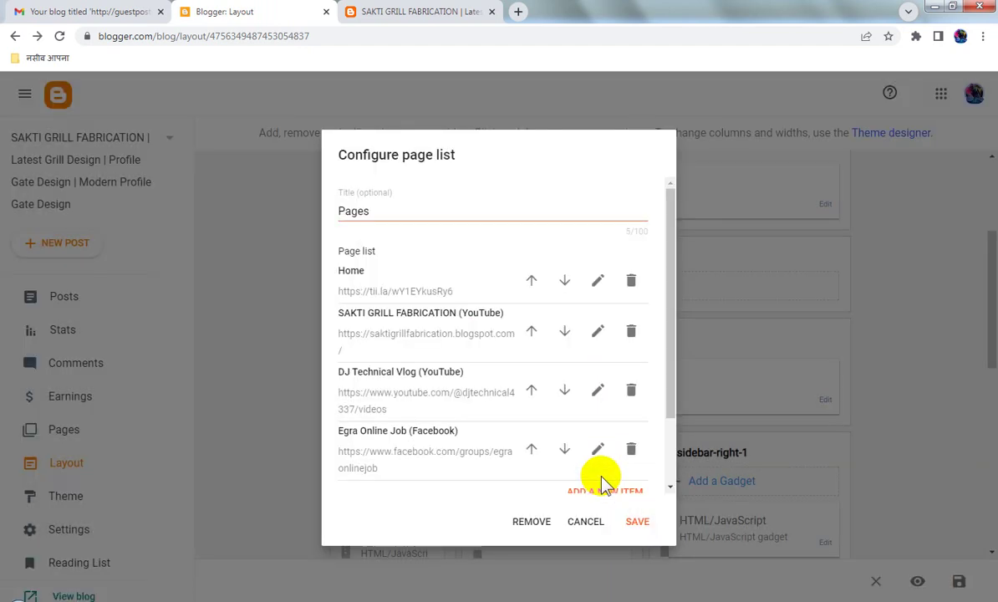
- Point the Home page link to the blog's web address
{"action": "left_click", "coordinate": [598, 282]}
{"action": "triple_click", "coordinate": [459, 280]}
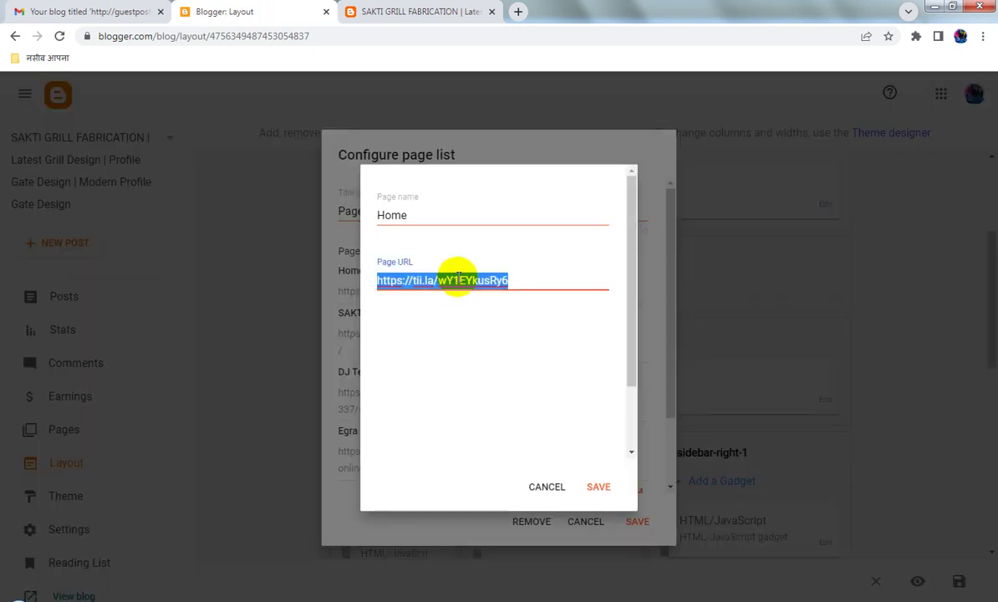
{"action": "key", "text": "ctrl+v"}
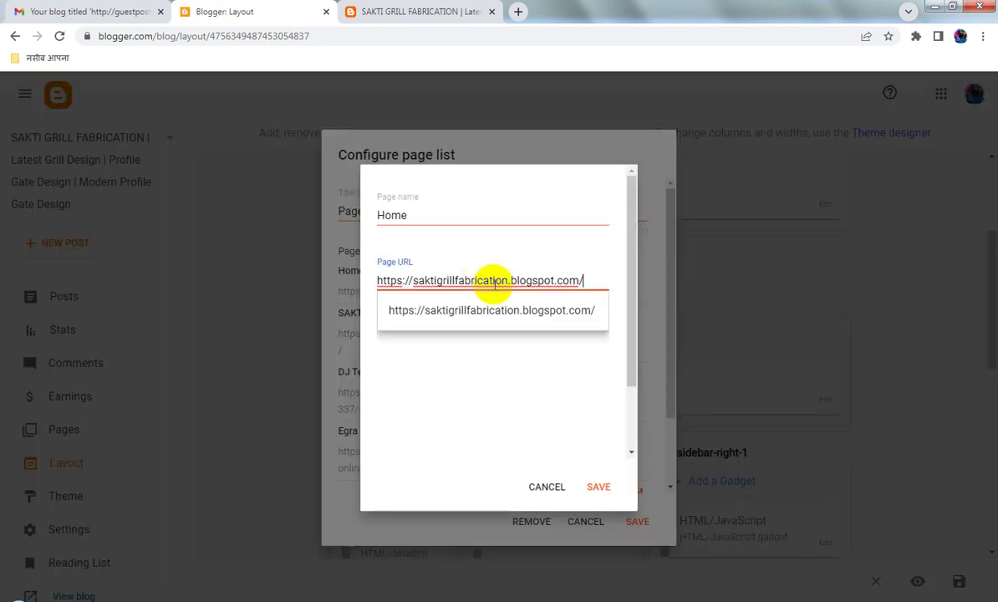
{"action": "left_click", "coordinate": [599, 488]}
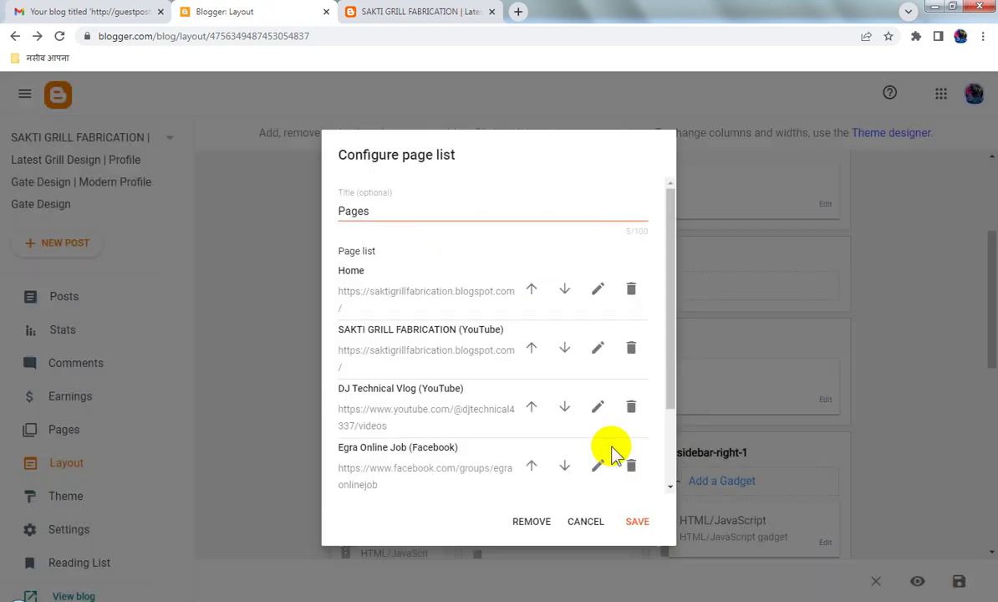
- Save the Pages gadget's page list
{"action": "scroll", "coordinate": [491, 392], "scroll_direction": "down", "scroll_amount": 1}
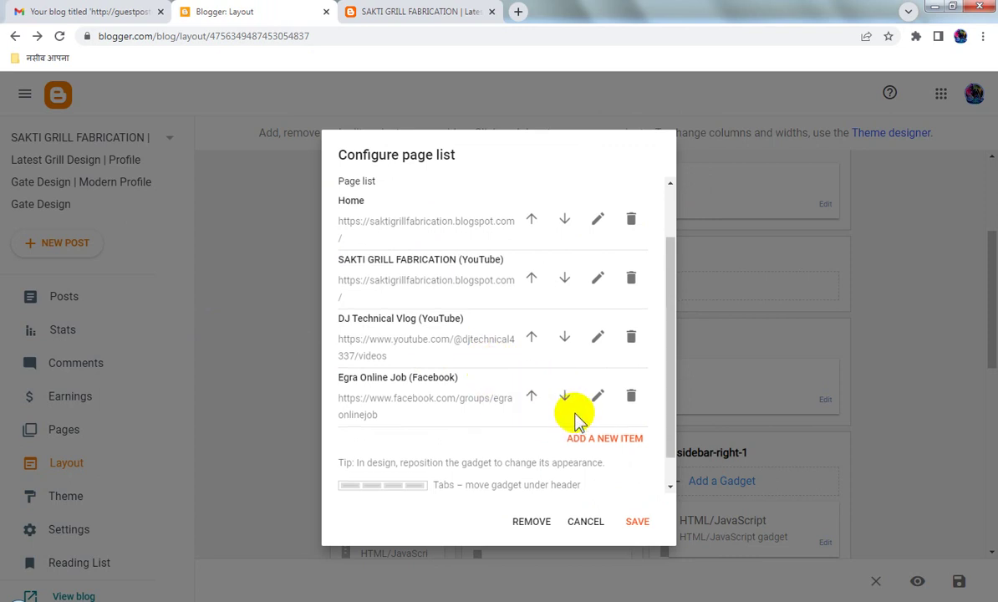
{"action": "scroll", "coordinate": [577, 420], "scroll_direction": "down", "scroll_amount": 1}
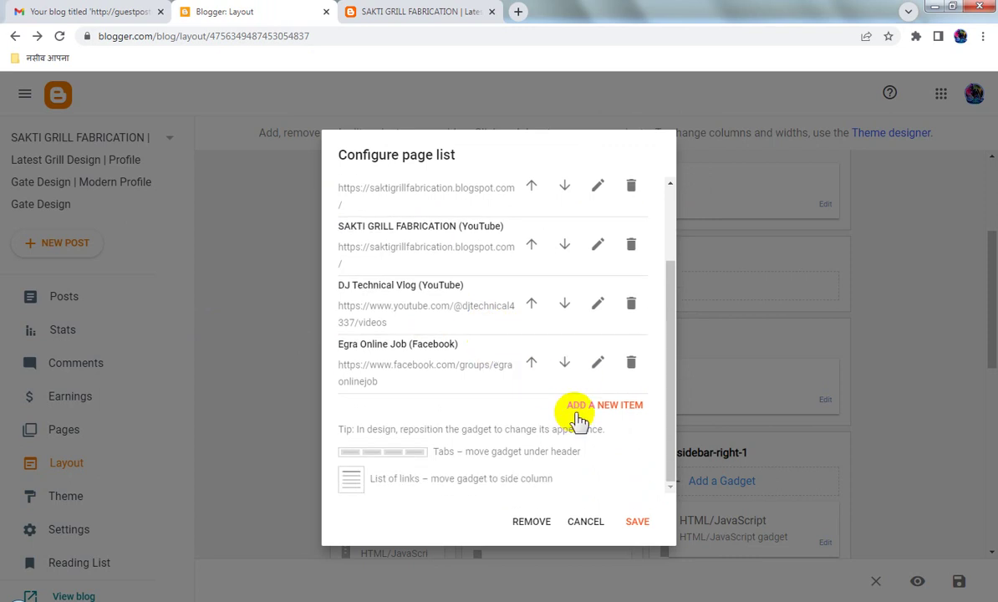
{"action": "scroll", "coordinate": [580, 421], "scroll_direction": "up", "scroll_amount": 3}
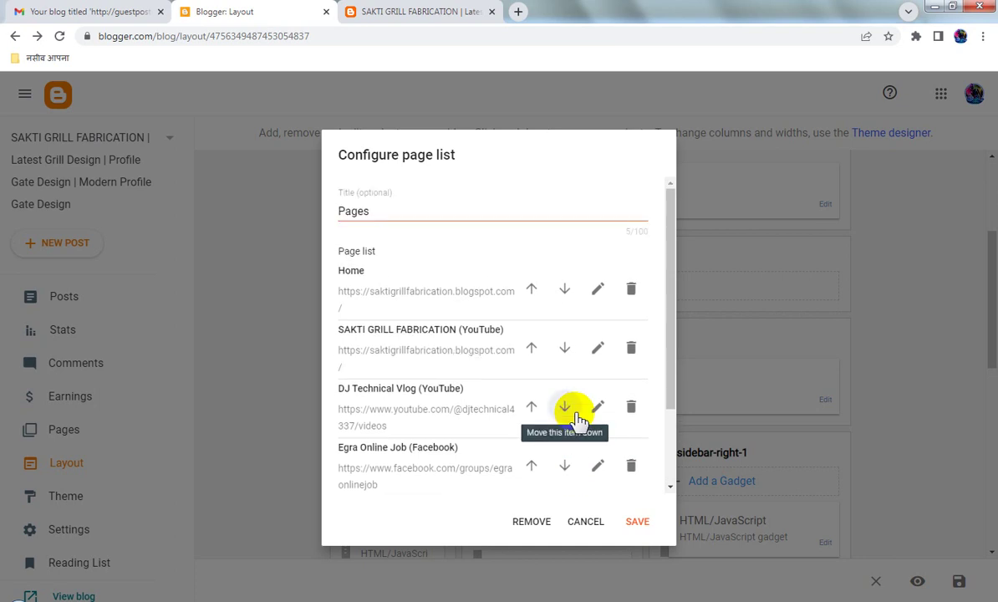
{"action": "scroll", "coordinate": [577, 421], "scroll_direction": "down", "scroll_amount": 3}
{"action": "left_click", "coordinate": [642, 522]}
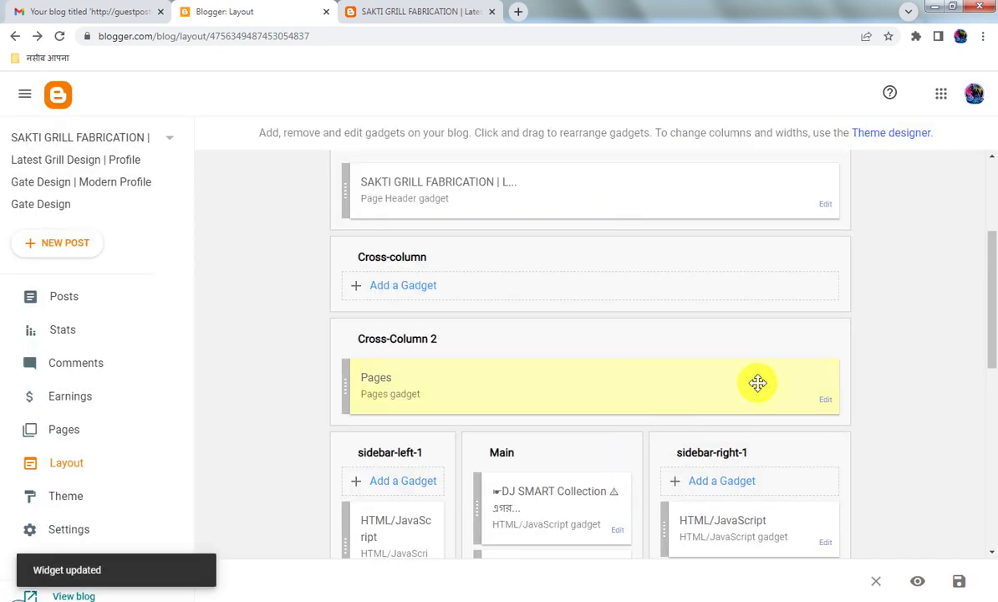
- Replace 'DJ SMART Collection' in the gadget title with the blog's web address and select the title
{"action": "scroll", "coordinate": [761, 415], "scroll_direction": "down", "scroll_amount": 2}
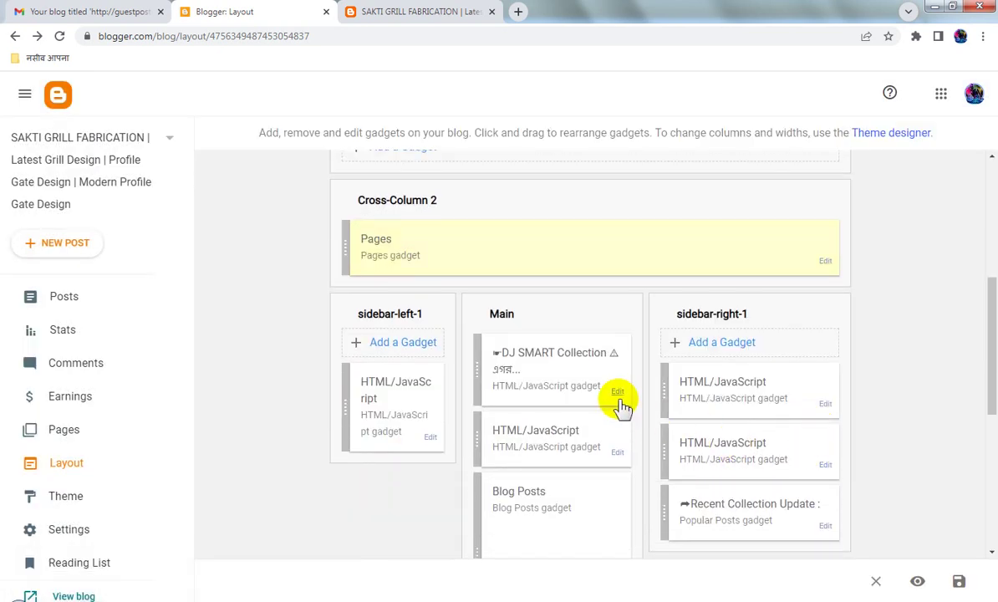
{"action": "left_click", "coordinate": [617, 394]}
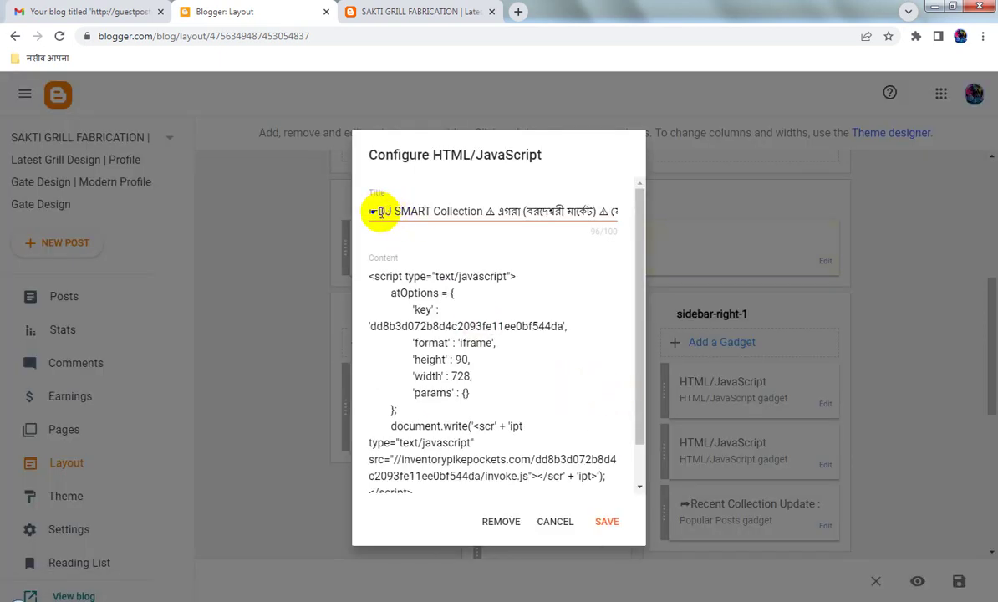
{"action": "left_click_drag", "start_coordinate": [382, 212], "coordinate": [474, 211]}
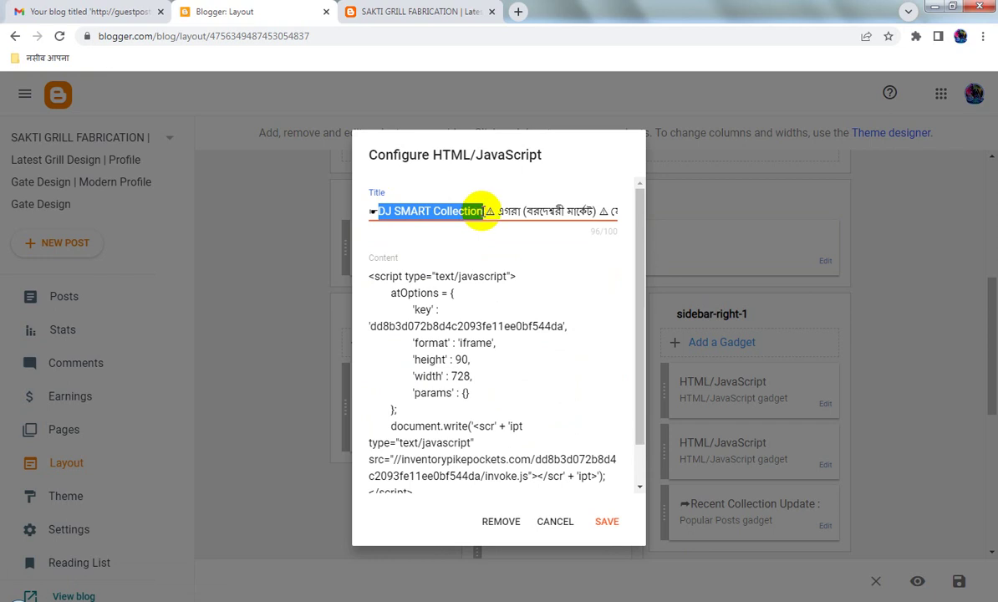
{"action": "type", "text": "https://saktigrillfabri"}
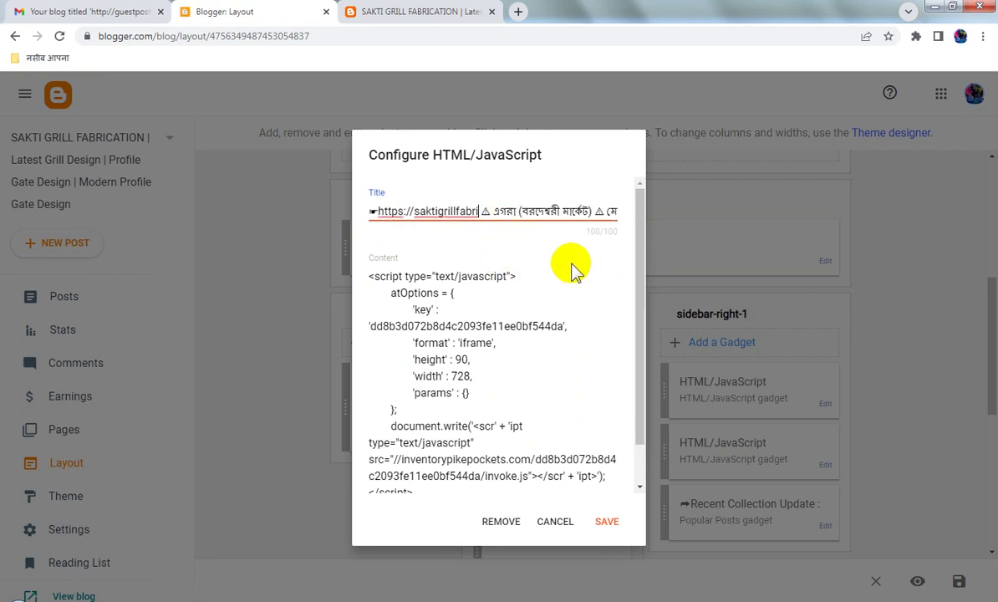
{"action": "triple_click", "coordinate": [542, 211]}
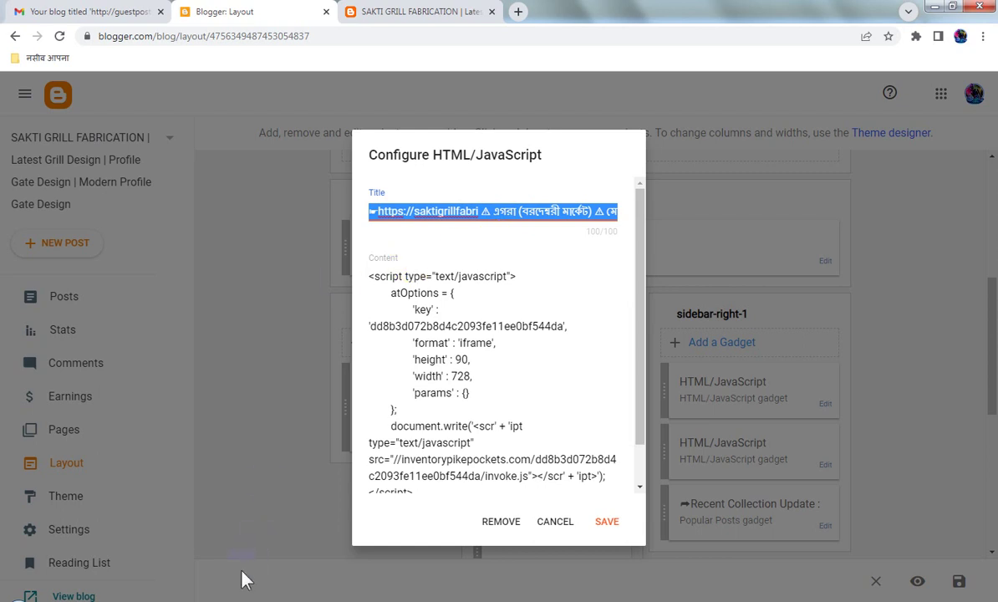
{"action": "key", "text": "alt+Tab"}
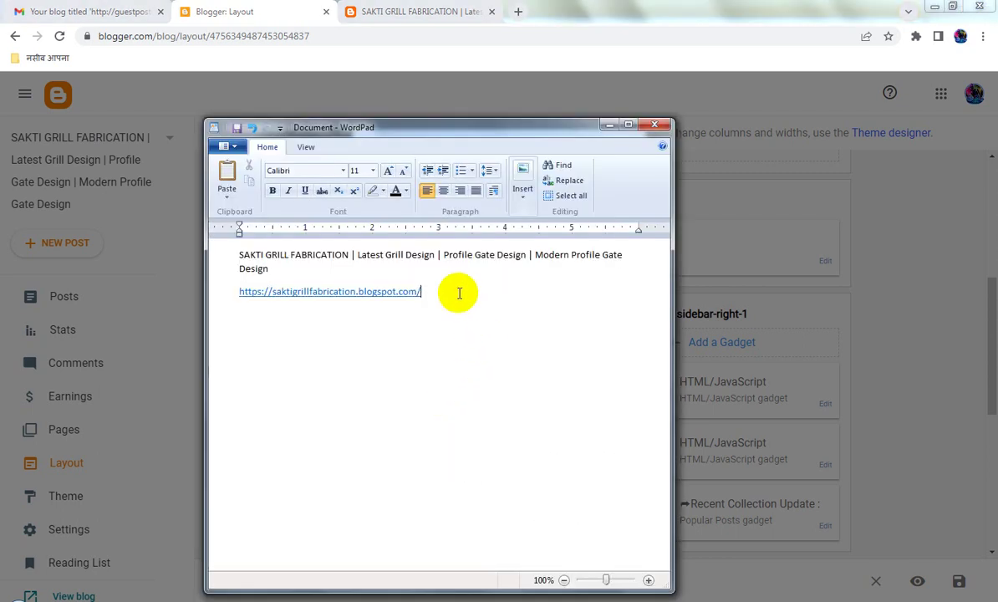
- Paste the gadget title on line 3 and start it with SAKTI GRILL FABRICATION
{"action": "key", "text": "ctrl+v"}
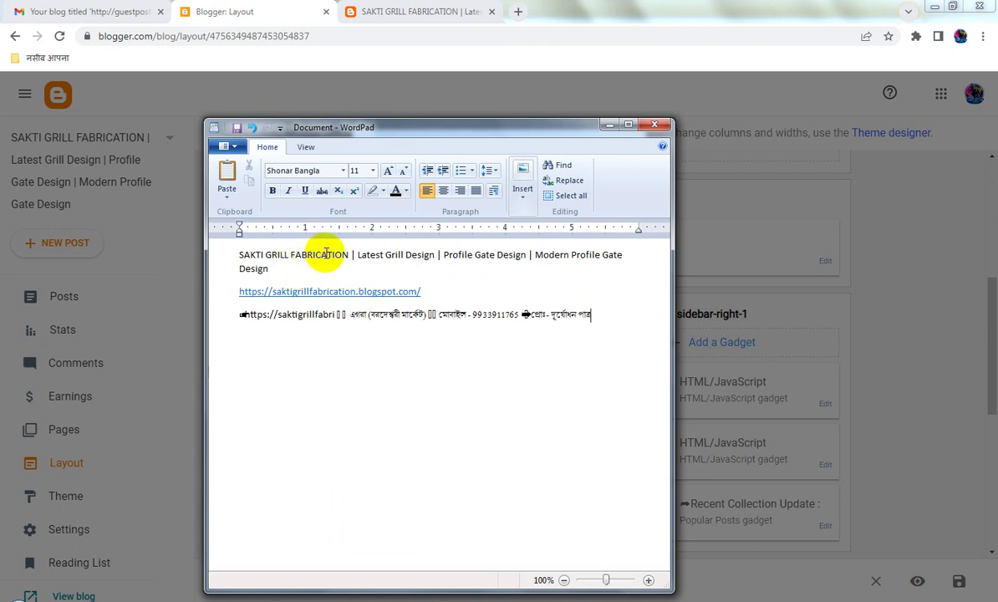
{"action": "left_click_drag", "start_coordinate": [349, 255], "coordinate": [245, 251]}
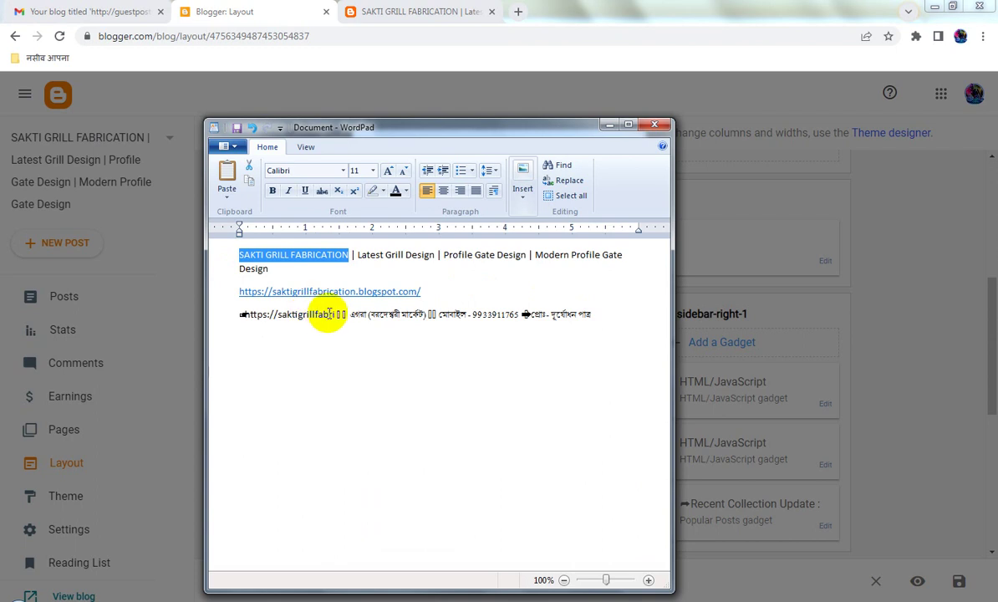
{"action": "left_click_drag", "start_coordinate": [337, 315], "coordinate": [285, 318]}
{"action": "key", "text": "Delete"}
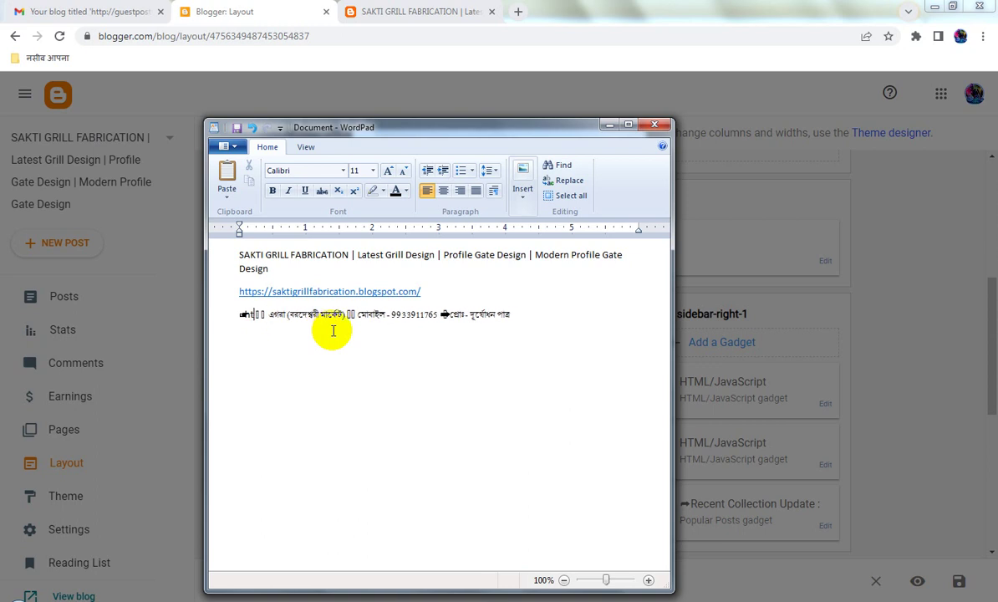
{"action": "key", "text": "BackSpace"}
{"action": "type", "text": "SAKTI GRILL FABRICATION"}
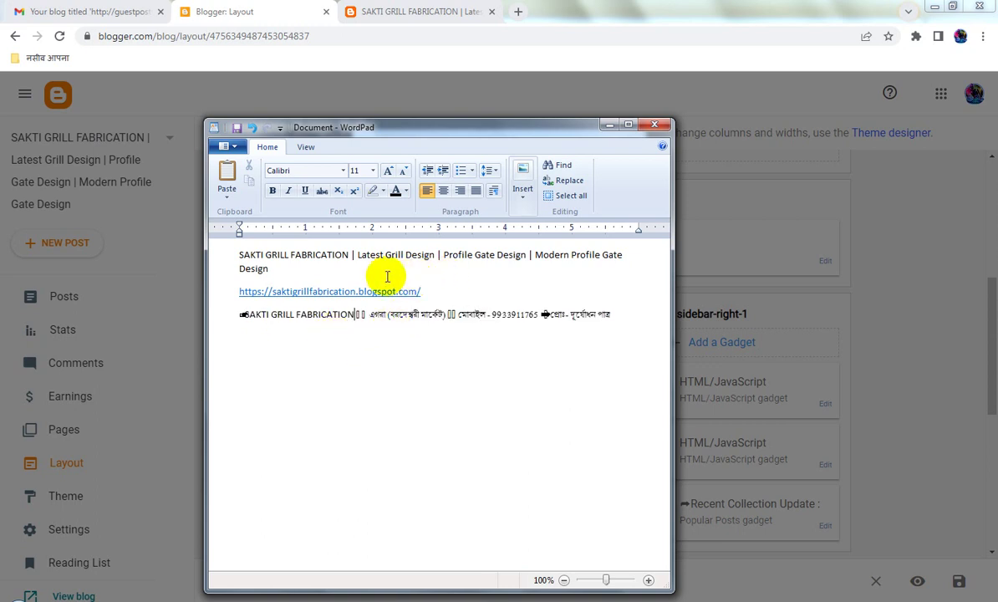
- Replace the Bengali place phrase with Latest Grill Design and the mobile number with Profile Gate Design
{"action": "left_click_drag", "start_coordinate": [357, 255], "coordinate": [427, 257]}
{"action": "key", "text": "ctrl+c"}
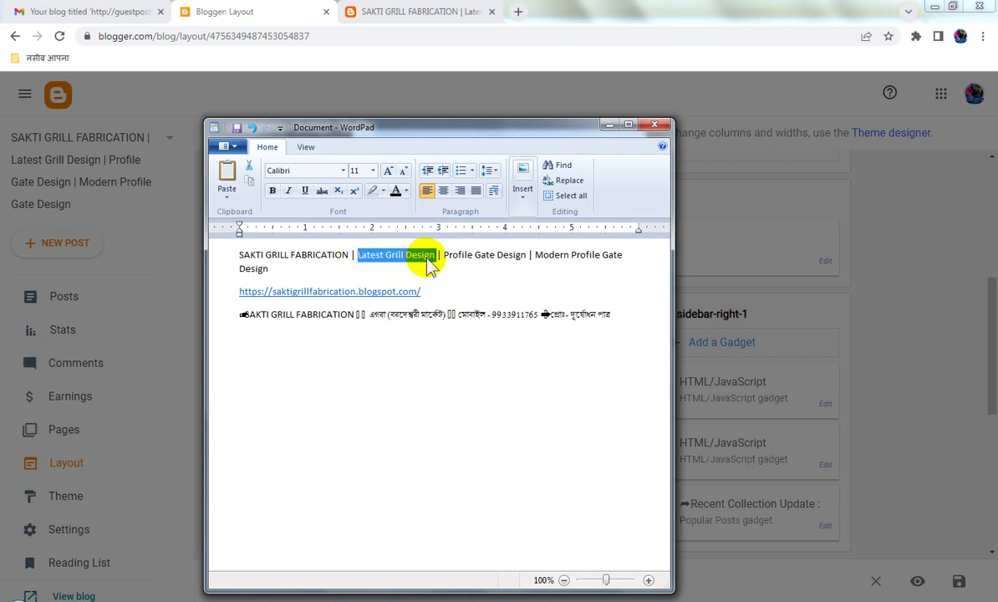
{"action": "left_click", "coordinate": [373, 315]}
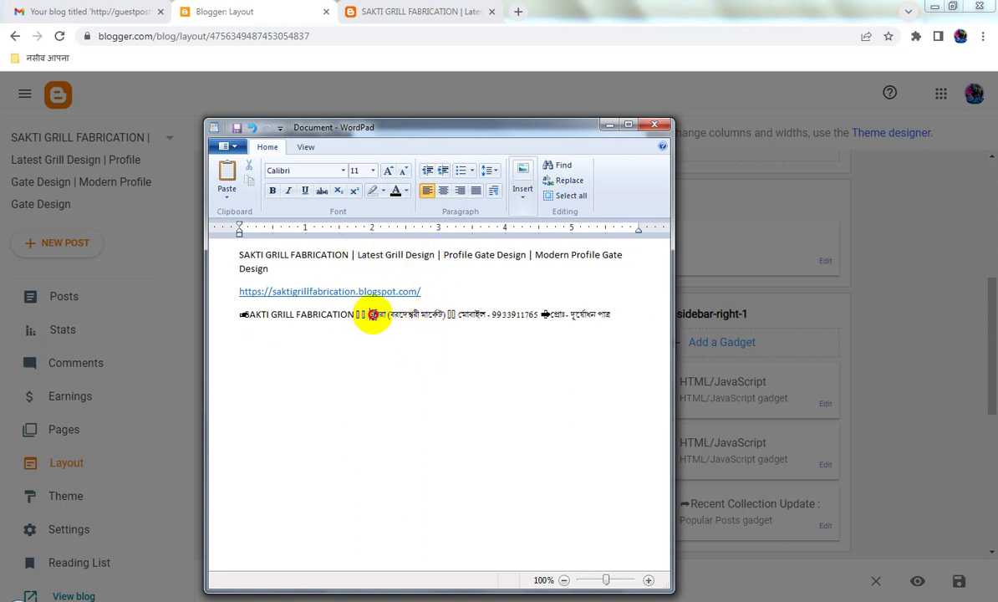
{"action": "left_click_drag", "start_coordinate": [372, 314], "coordinate": [435, 313]}
{"action": "key", "text": "Delete"}
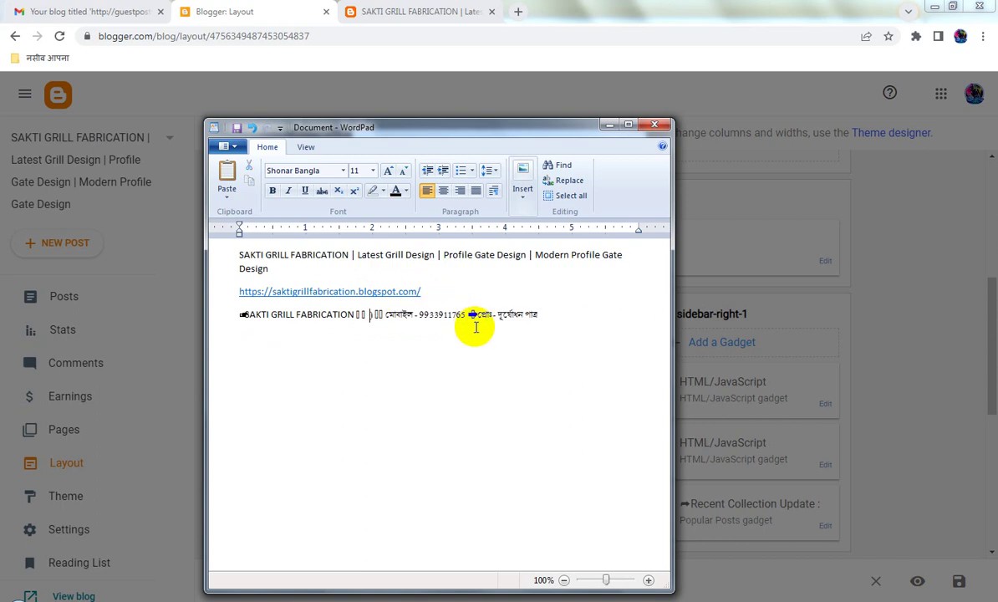
{"action": "key", "text": "ctrl+v"}
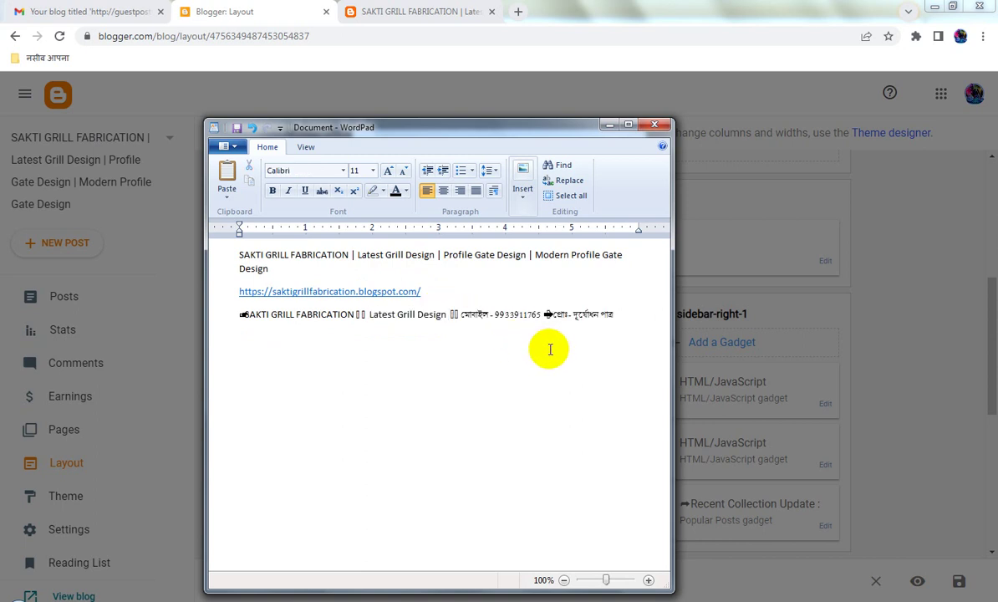
{"action": "left_click_drag", "start_coordinate": [444, 254], "coordinate": [518, 255]}
{"action": "key", "text": "ctrl+c"}
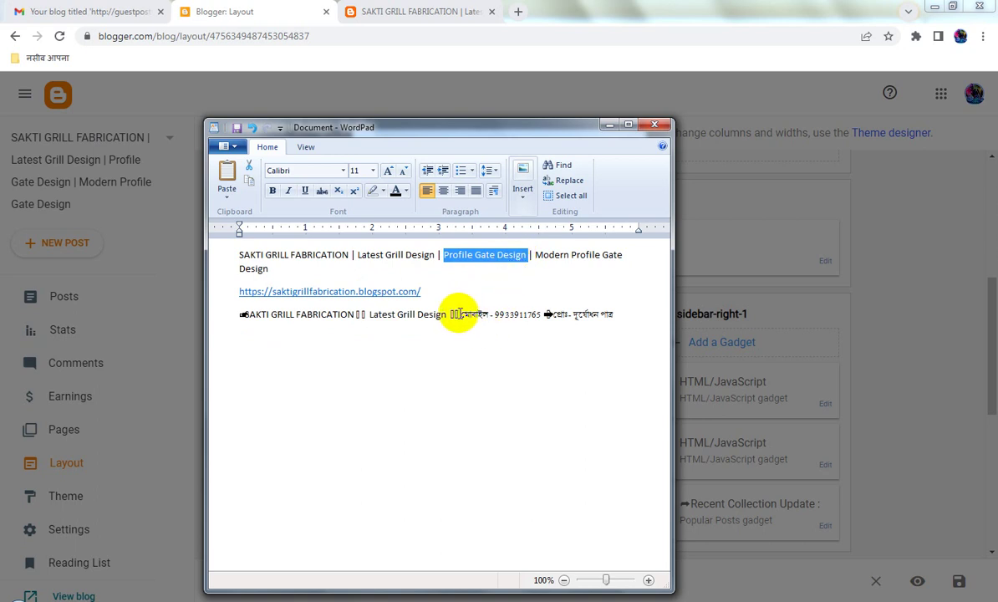
{"action": "left_click_drag", "start_coordinate": [461, 315], "coordinate": [518, 314]}
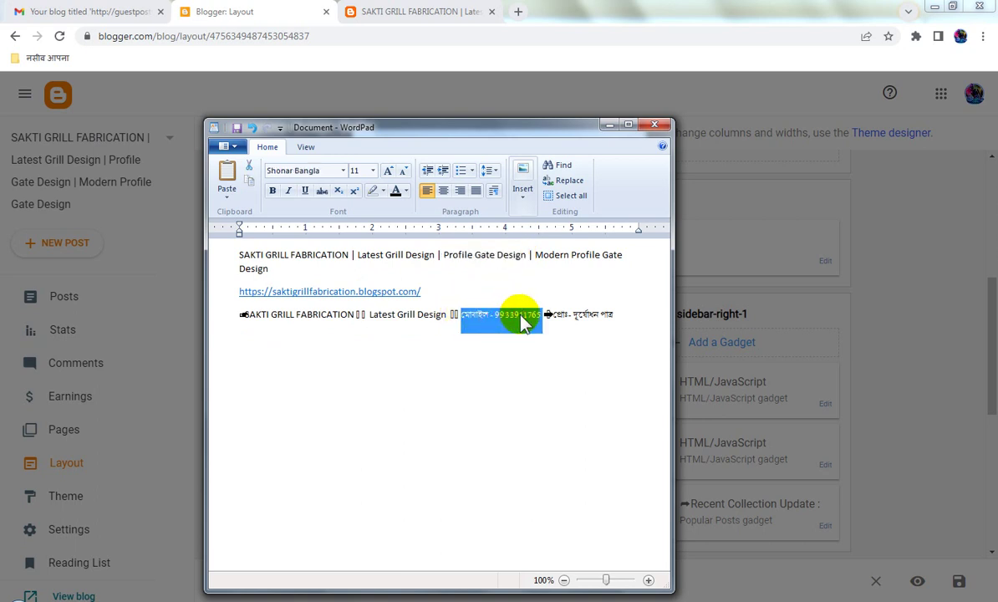
{"action": "key", "text": "ctrl+v"}
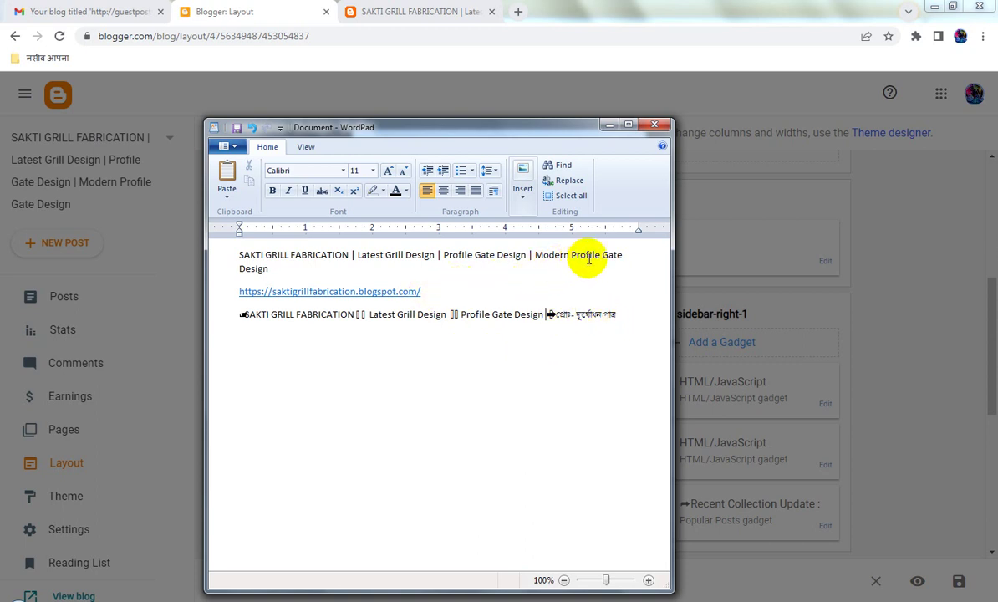
- Remove the Bengali proprietor's name and select the rewritten third line
{"action": "double_click", "coordinate": [554, 315]}
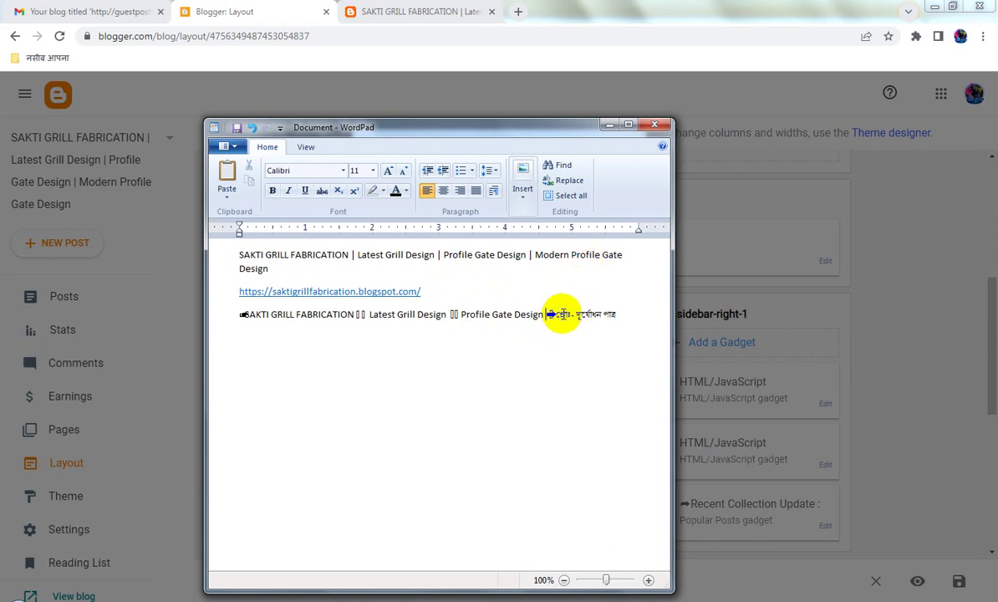
{"action": "left_click_drag", "start_coordinate": [584, 314], "coordinate": [617, 316]}
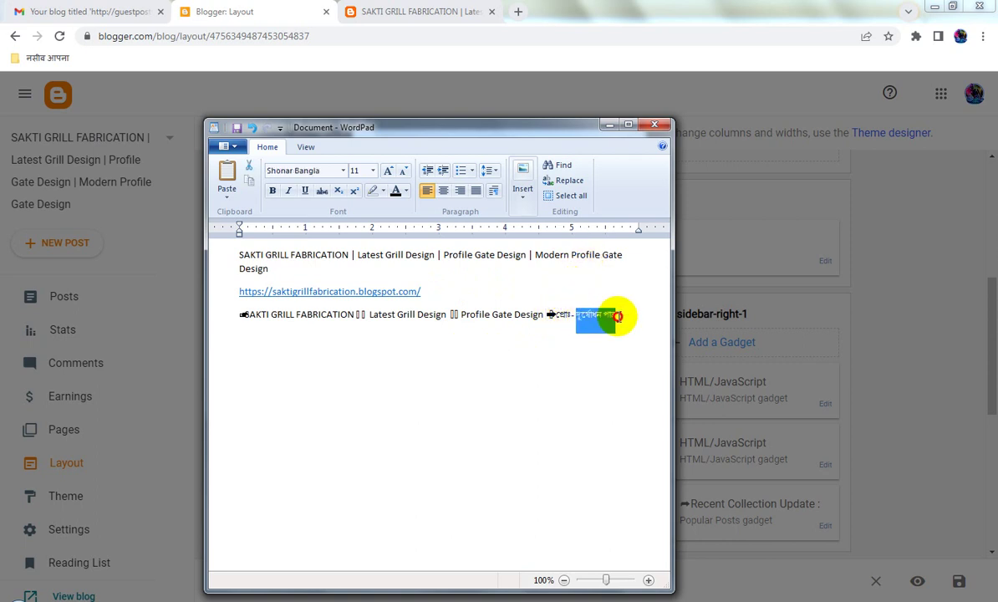
{"action": "key", "text": "BackSpace"}
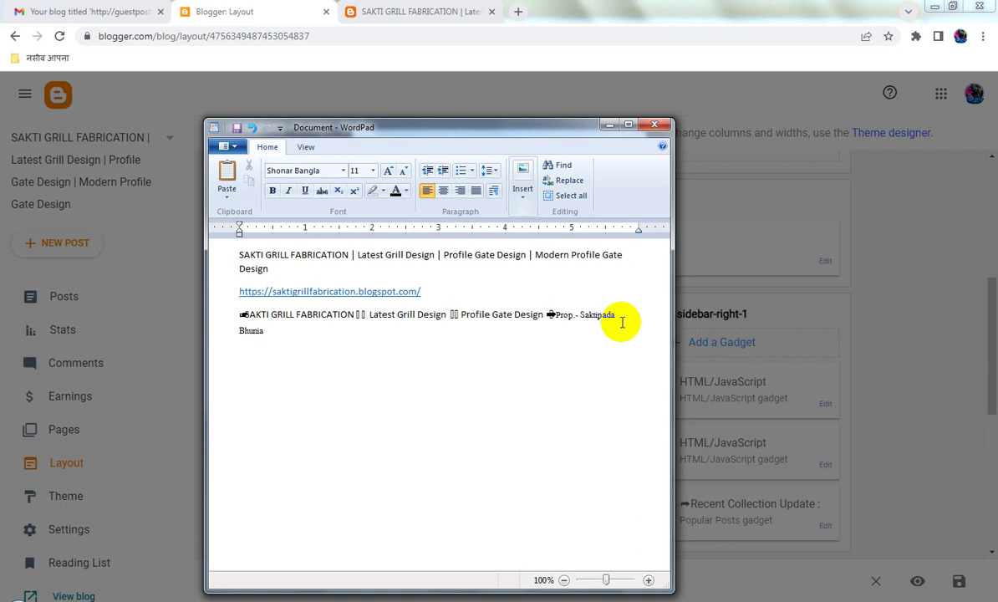
{"action": "left_click_drag", "start_coordinate": [296, 345], "coordinate": [216, 312]}
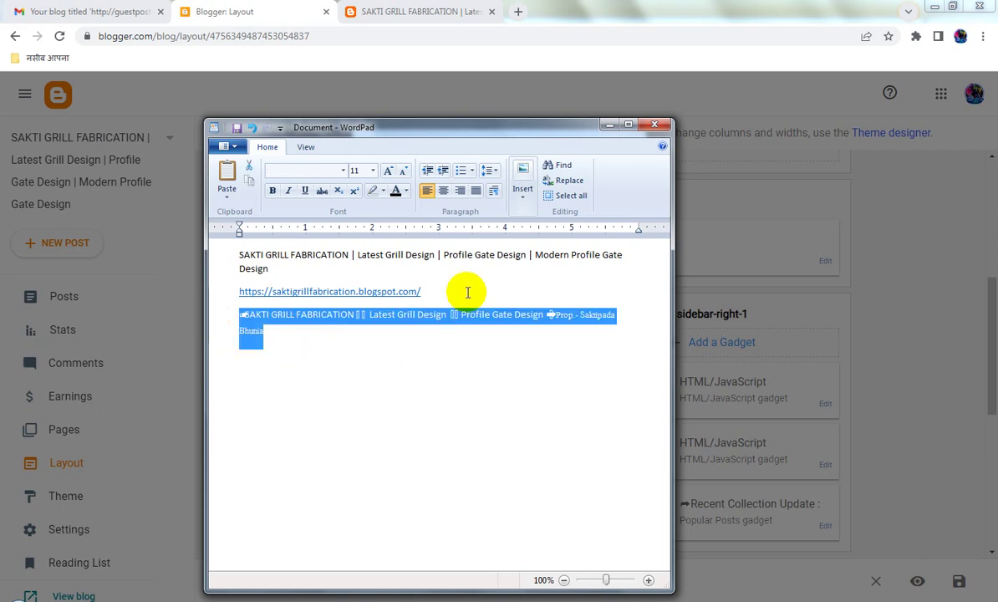
{"action": "left_click", "coordinate": [609, 125]}
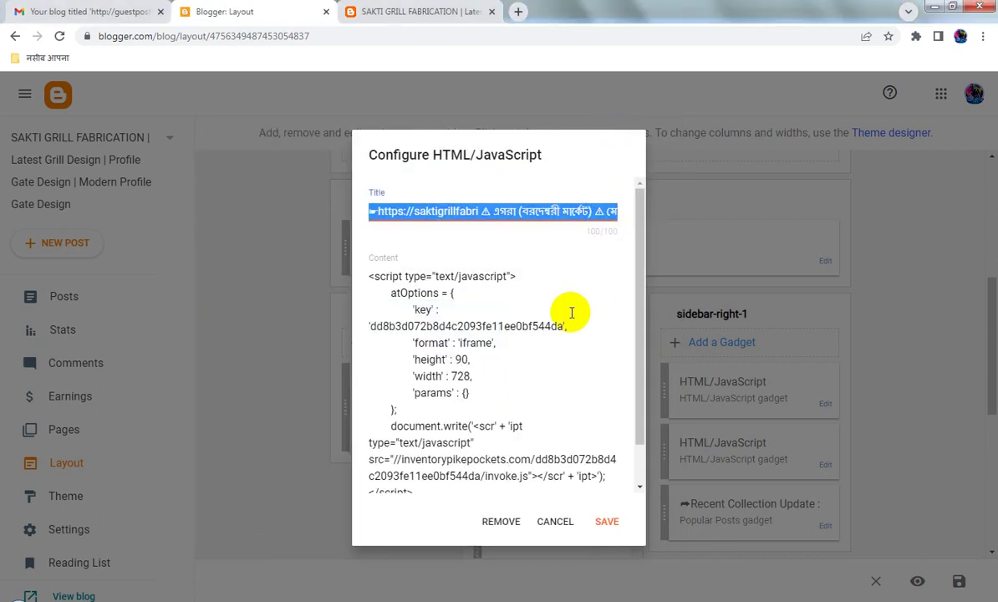
- Set the rewritten line as the gadget title, replace its script with 'Ads', and save
{"action": "key", "text": "ctrl+v"}
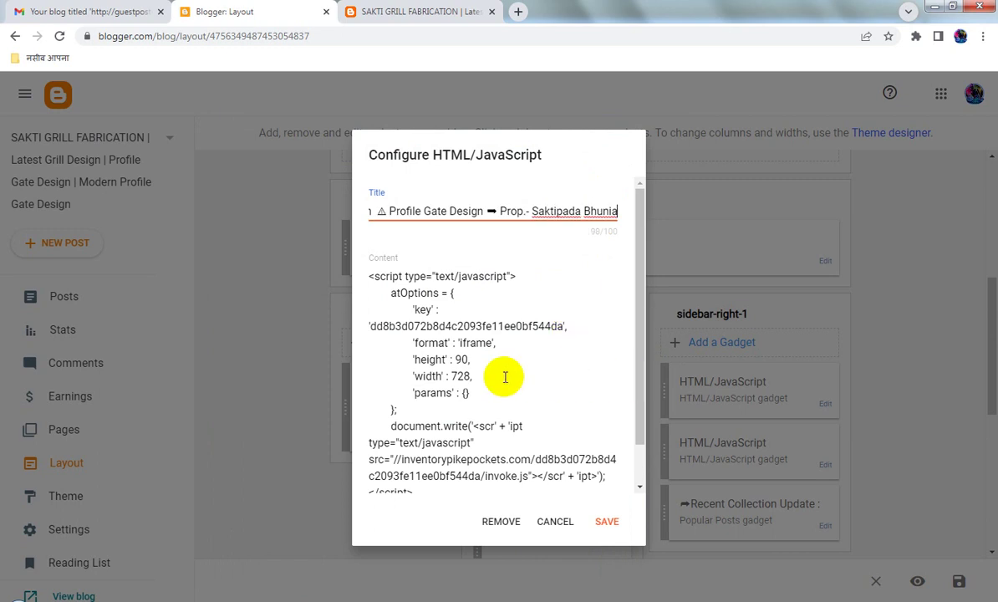
{"action": "left_click", "coordinate": [477, 389]}
{"action": "key", "text": "ctrl+a"}
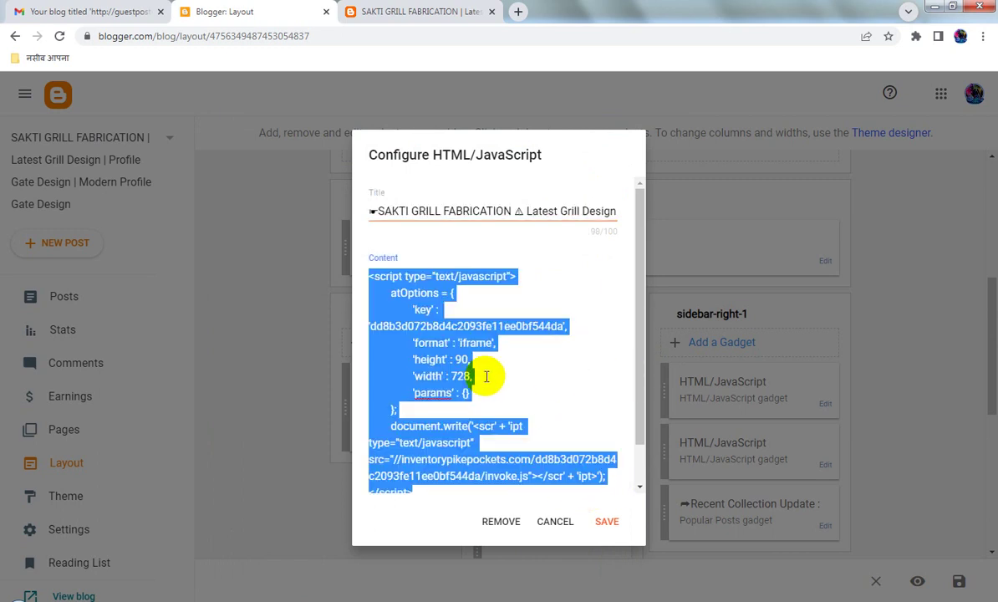
{"action": "type", "text": "Ad"}
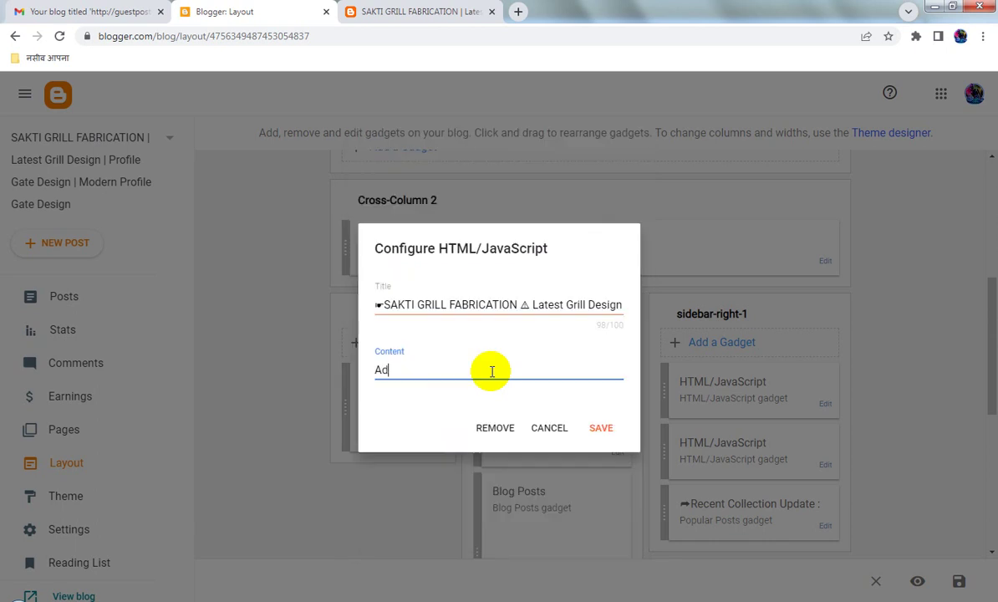
{"action": "type", "text": "s"}
{"action": "left_click", "coordinate": [602, 428]}
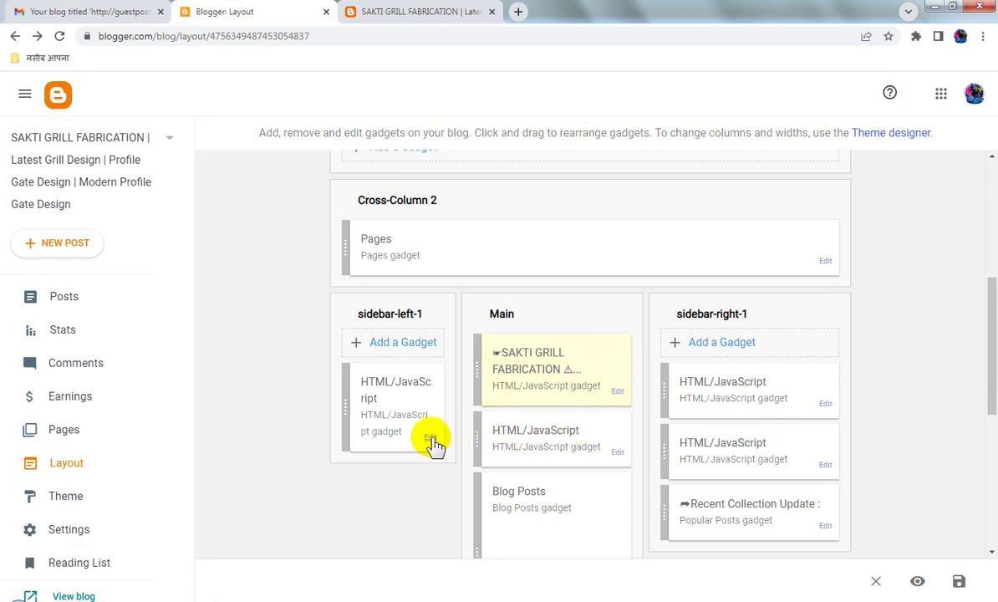
- Replace the sidebar-left-1 gadget's ad script with 'Ad' and save the gadget
{"action": "left_click", "coordinate": [429, 439]}
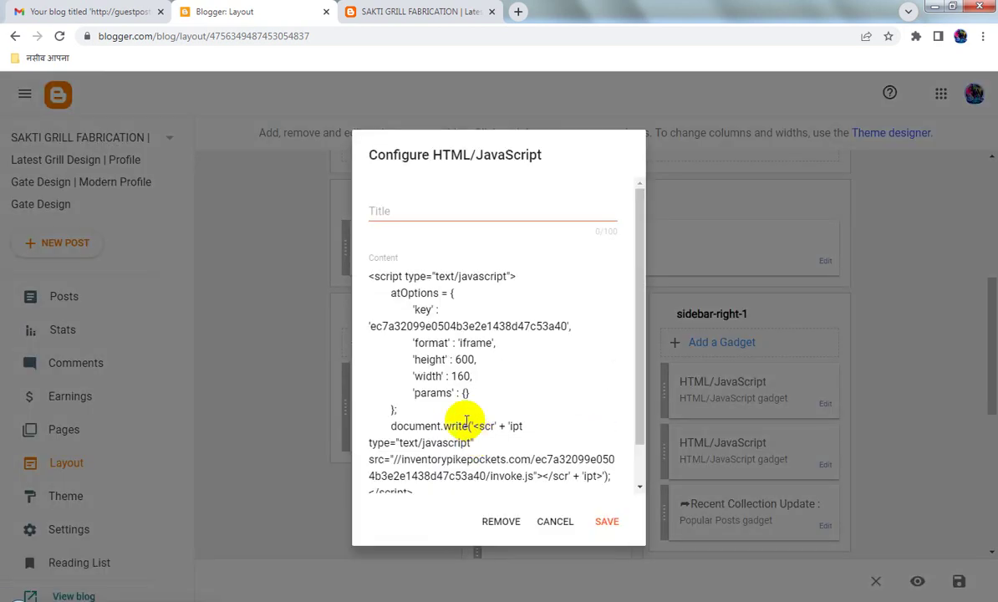
{"action": "left_click", "coordinate": [446, 337]}
{"action": "key", "text": "ctrl+a"}
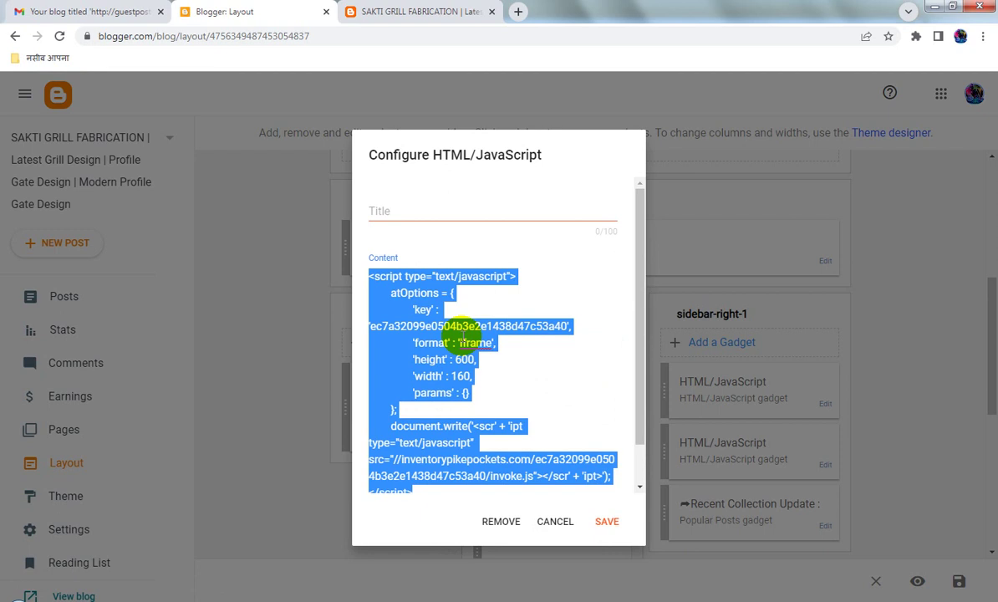
{"action": "type", "text": "Ads"}
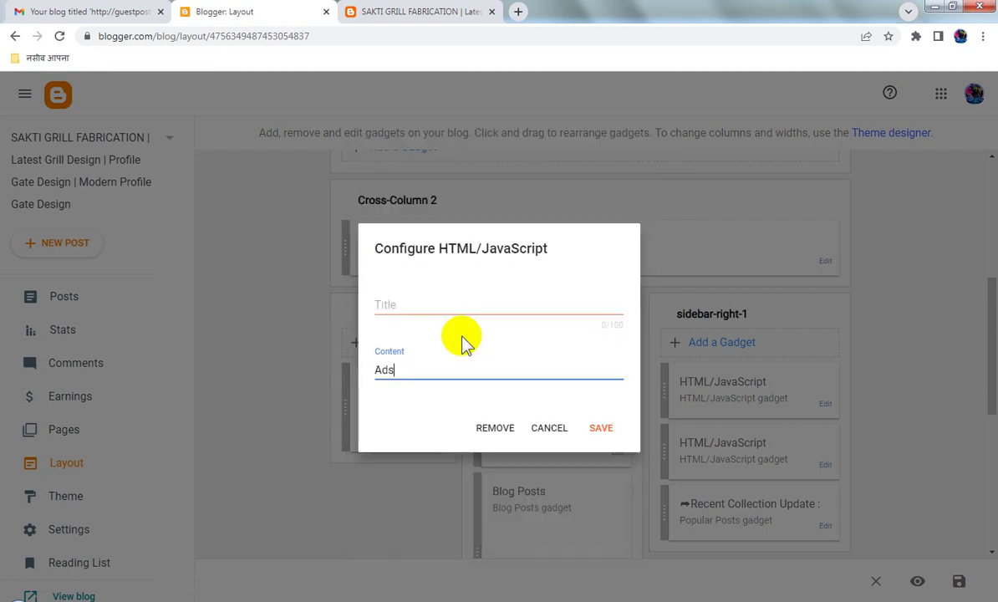
{"action": "left_click", "coordinate": [601, 428]}
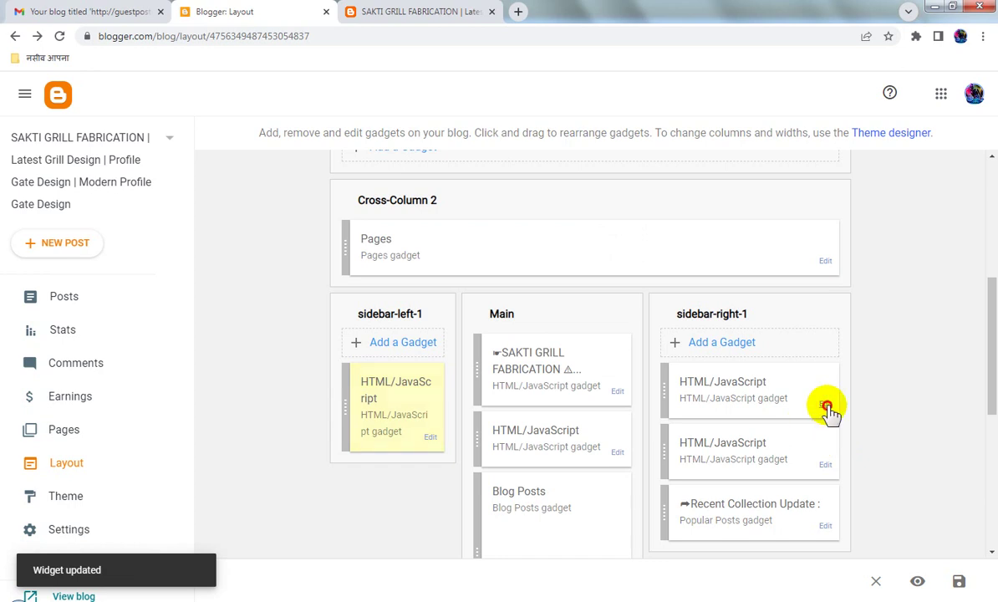
- Replace the first right-sidebar gadget's ad script with 'ads' and save it
{"action": "left_click", "coordinate": [825, 464]}
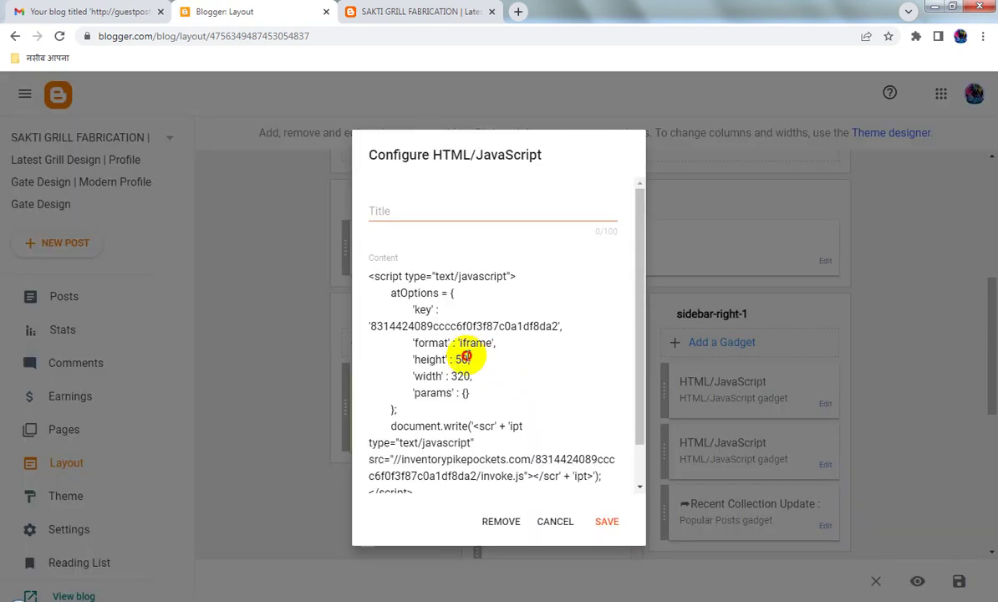
{"action": "left_click", "coordinate": [469, 359]}
{"action": "key", "text": "ctrl+a"}
{"action": "type", "text": "ads"}
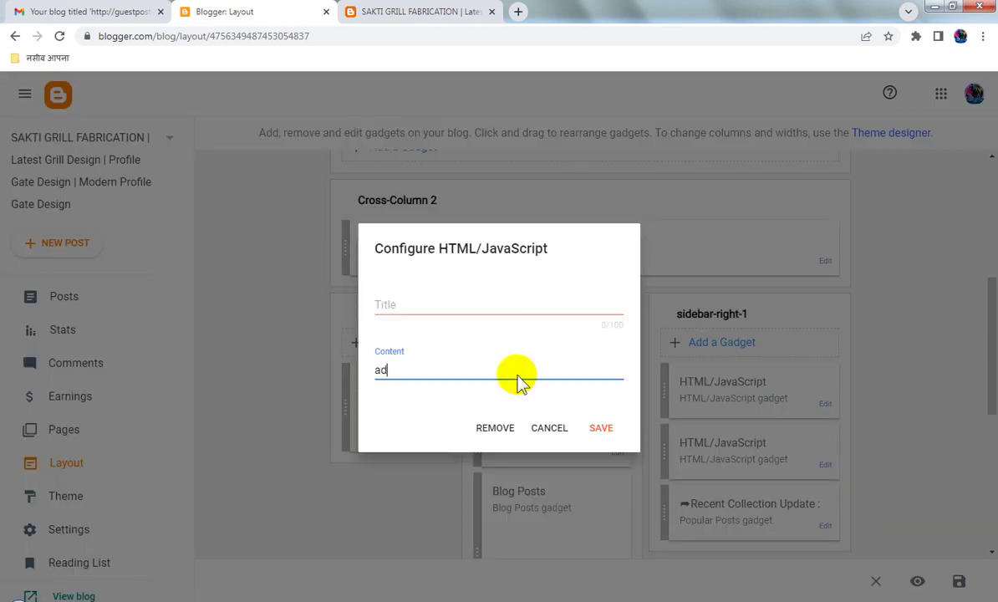
{"action": "left_click", "coordinate": [607, 431]}
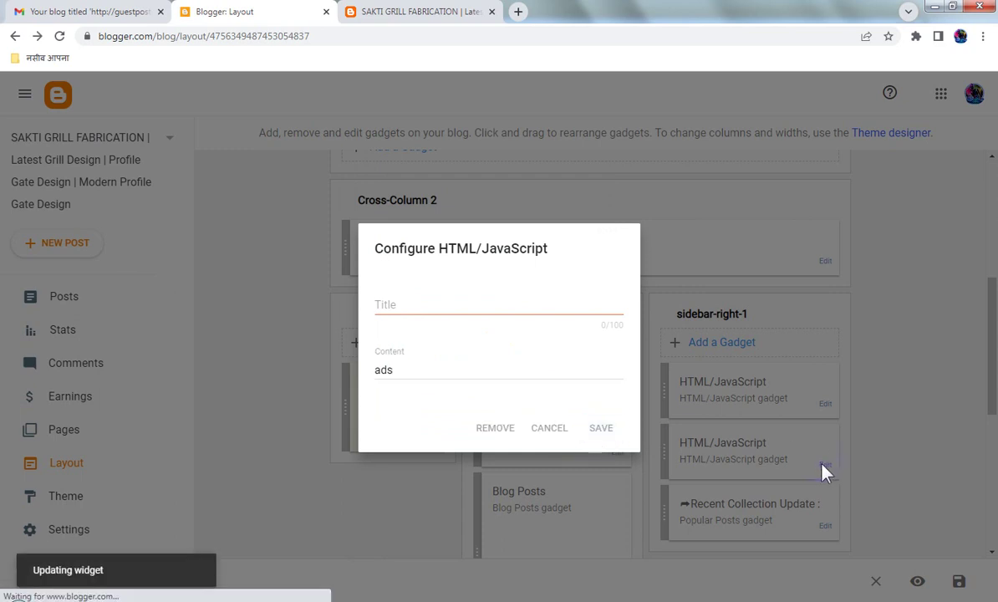
- Replace the second right-sidebar gadget's ad script with 'ads' and save it
{"action": "left_click", "coordinate": [826, 466]}
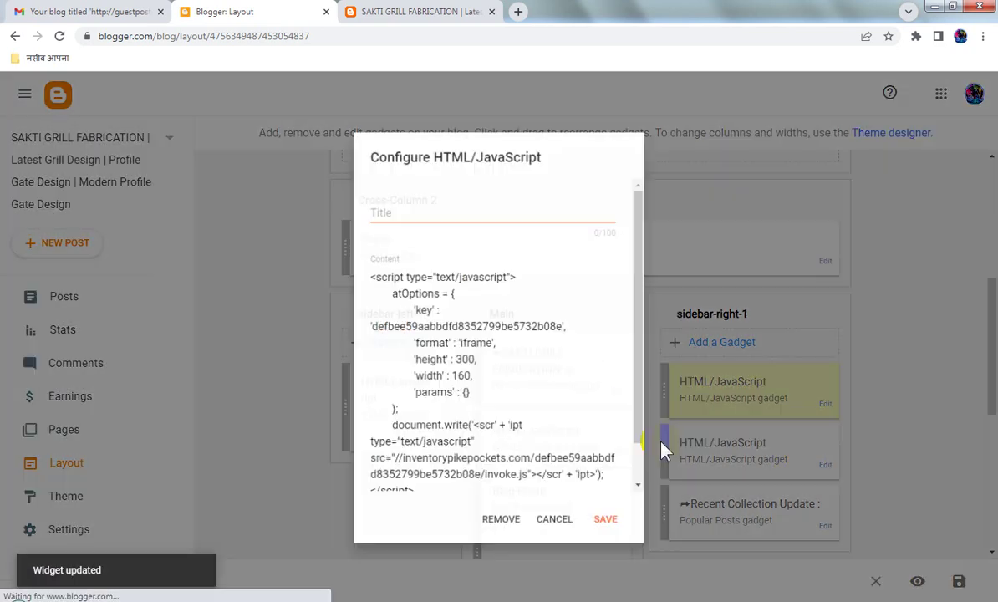
{"action": "left_click", "coordinate": [493, 373]}
{"action": "key", "text": "ctrl+a"}
{"action": "type", "text": "ads"}
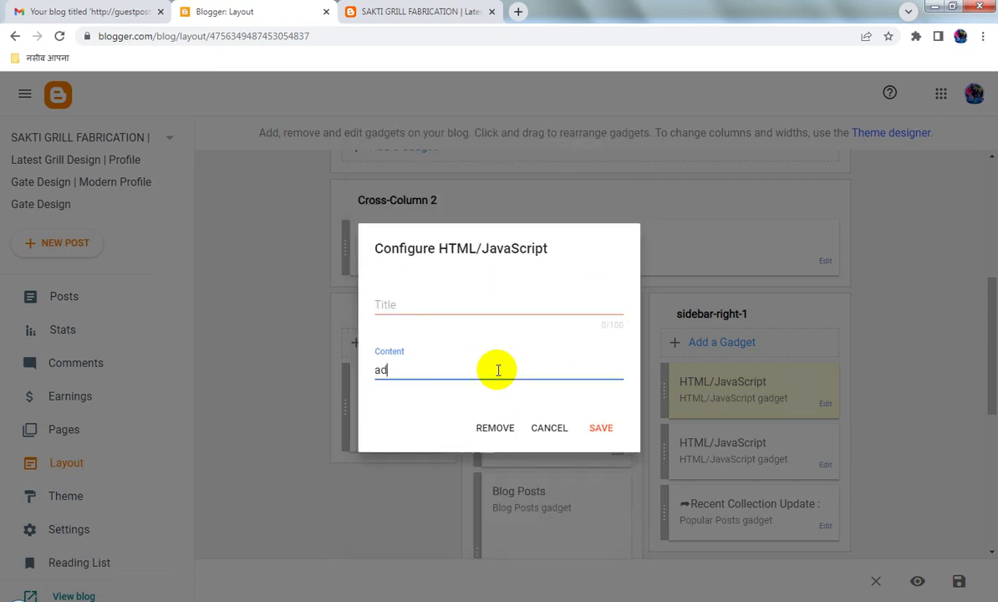
{"action": "left_click", "coordinate": [608, 429]}
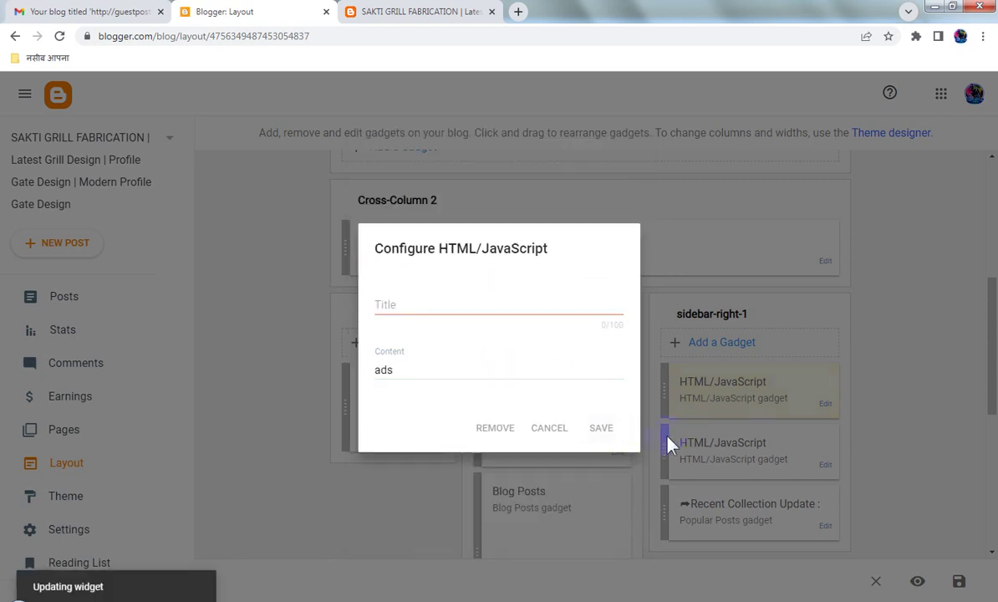
{"action": "scroll", "coordinate": [842, 499], "scroll_direction": "down", "scroll_amount": 3}
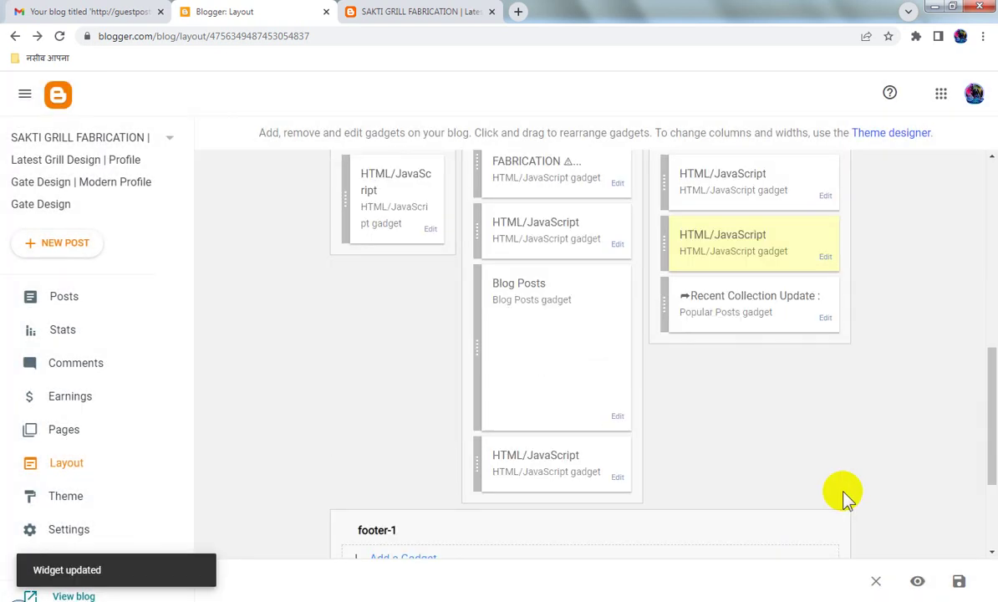
- Save the layout, restore Blog Posts above the Main HTML/JavaScript gadget, and open Blog Posts settings
{"action": "left_click", "coordinate": [959, 581]}
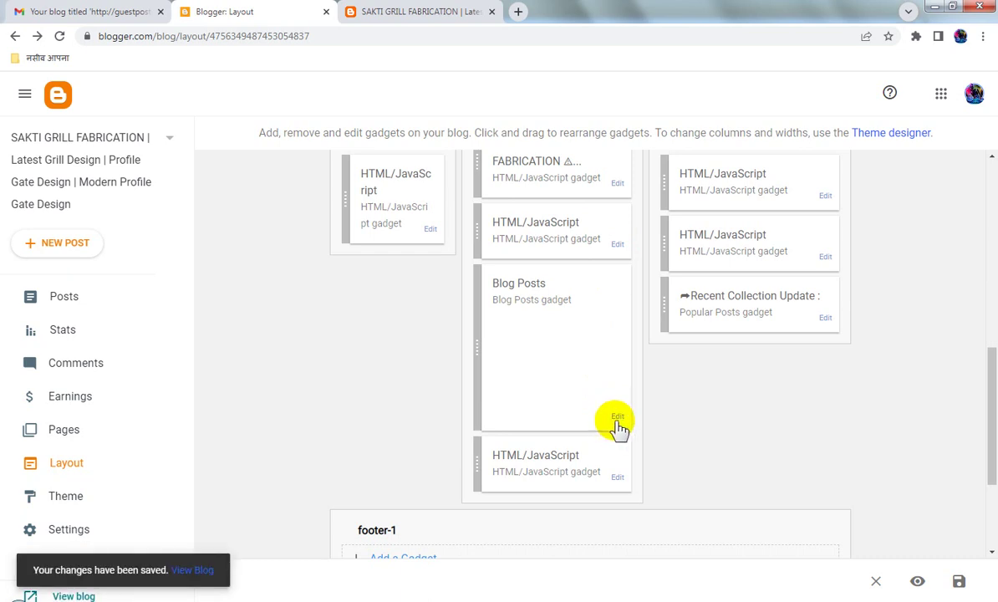
{"action": "left_click_drag", "start_coordinate": [619, 424], "coordinate": [616, 416]}
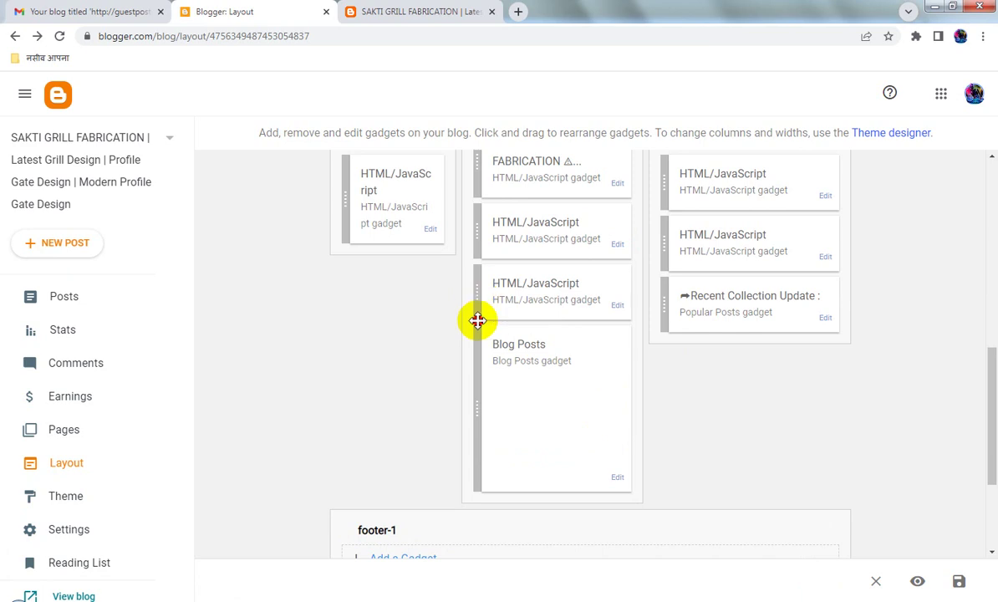
{"action": "left_click_drag", "start_coordinate": [477, 320], "coordinate": [622, 483]}
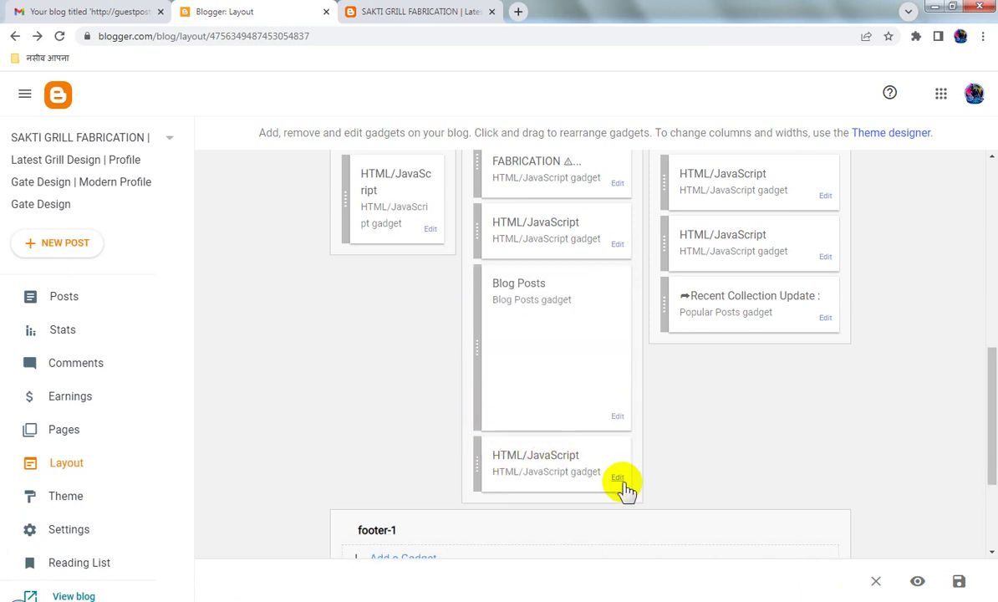
{"action": "left_click", "coordinate": [620, 480]}
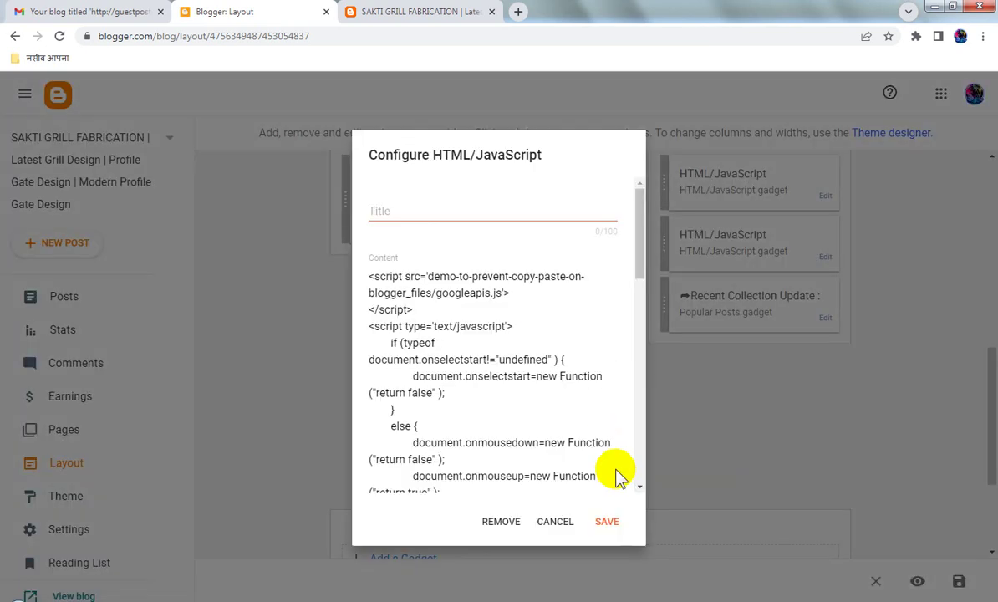
{"action": "left_click", "coordinate": [555, 522]}
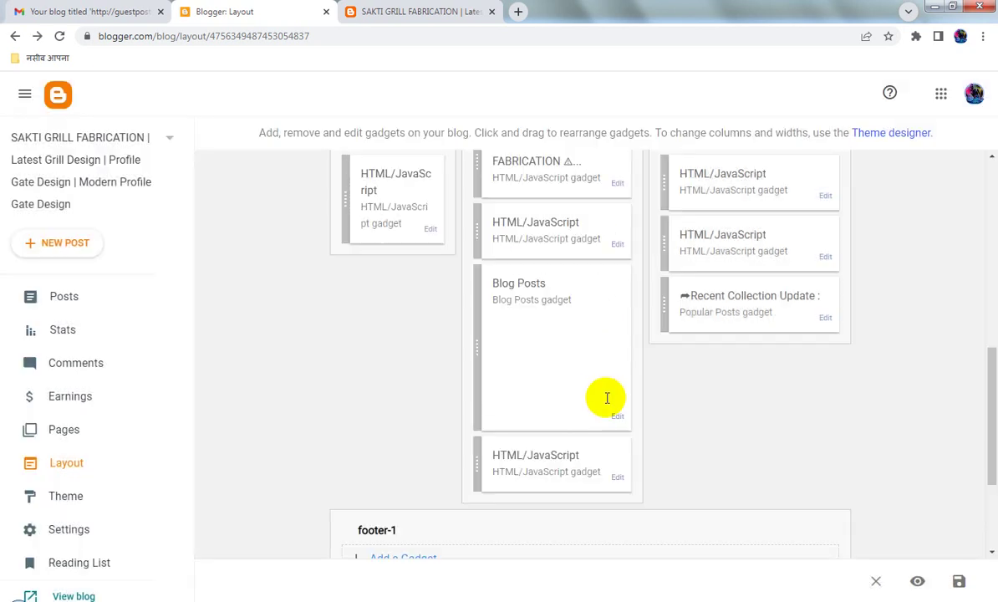
{"action": "left_click", "coordinate": [617, 416]}
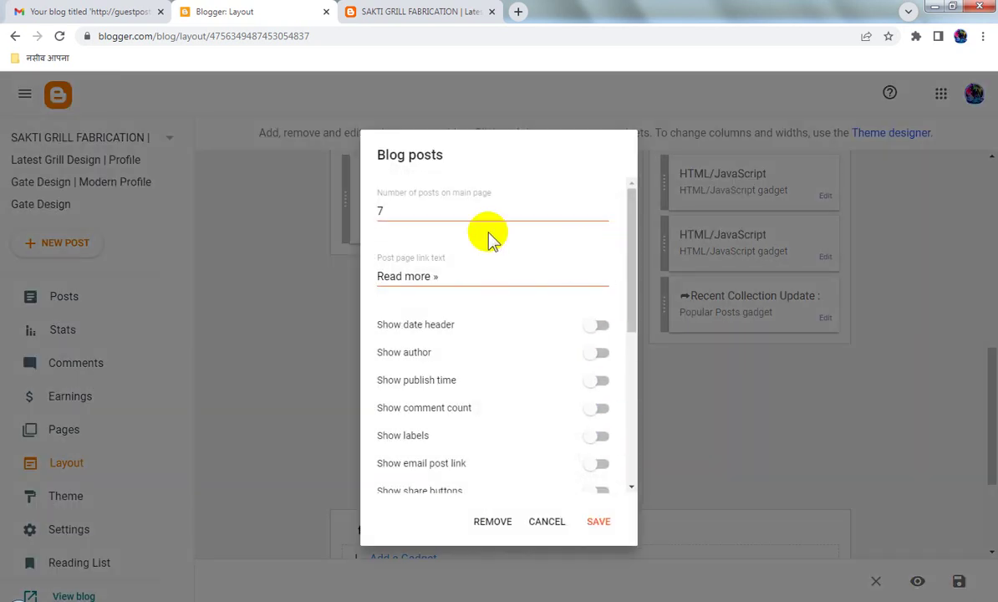
- Set Blog Posts to 2 posts on the main page, save the gadget and the layout
{"action": "left_click", "coordinate": [595, 211]}
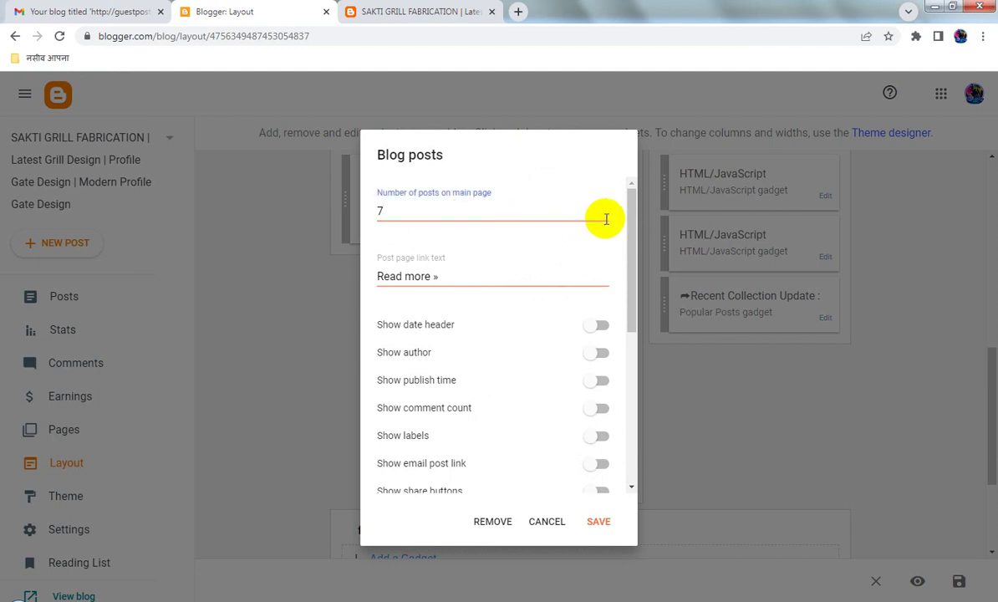
{"action": "double_click", "coordinate": [605, 219]}
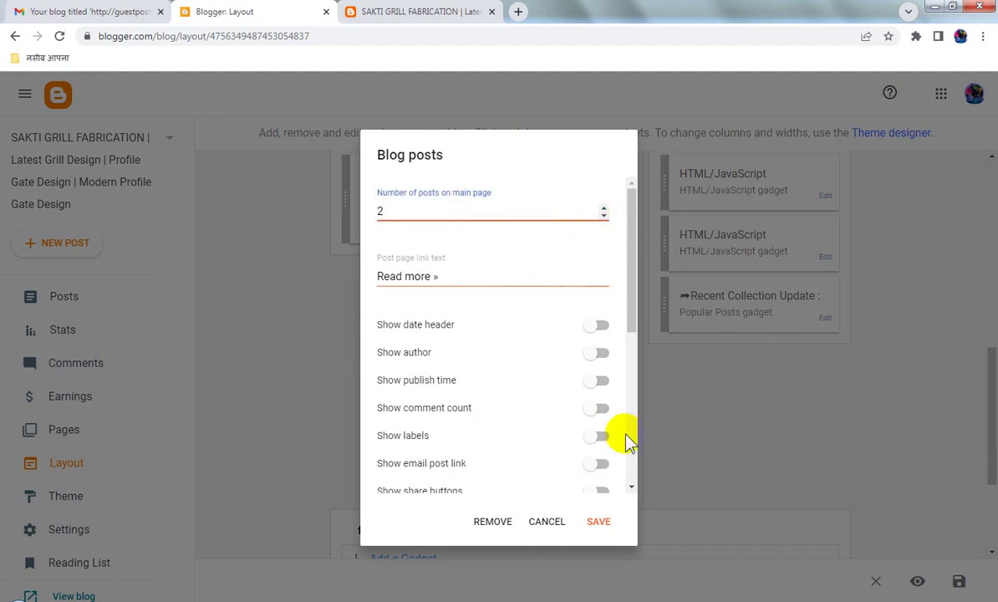
{"action": "left_click_drag", "start_coordinate": [633, 278], "coordinate": [630, 519]}
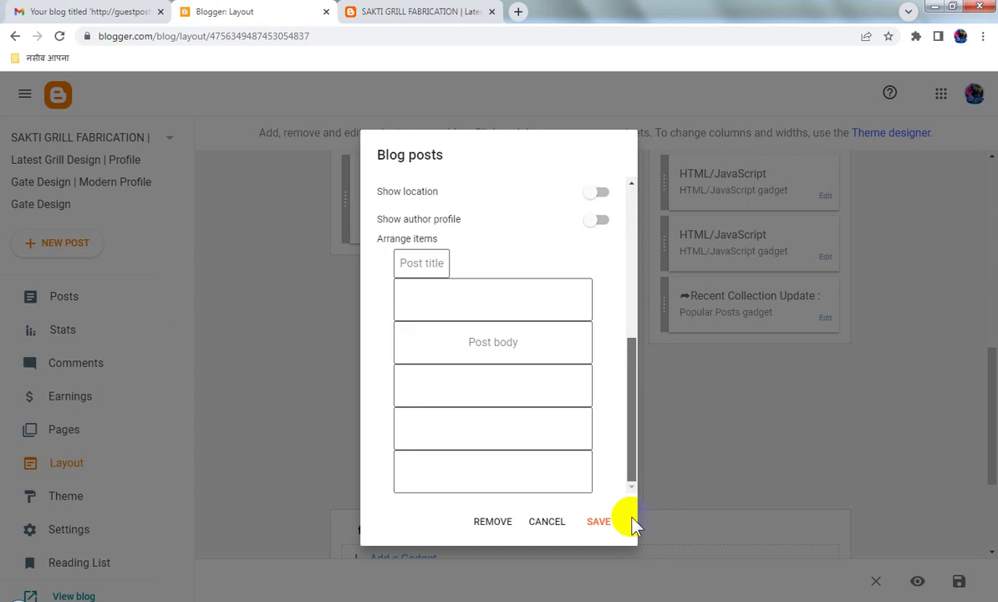
{"action": "left_click_drag", "start_coordinate": [631, 431], "coordinate": [635, 192]}
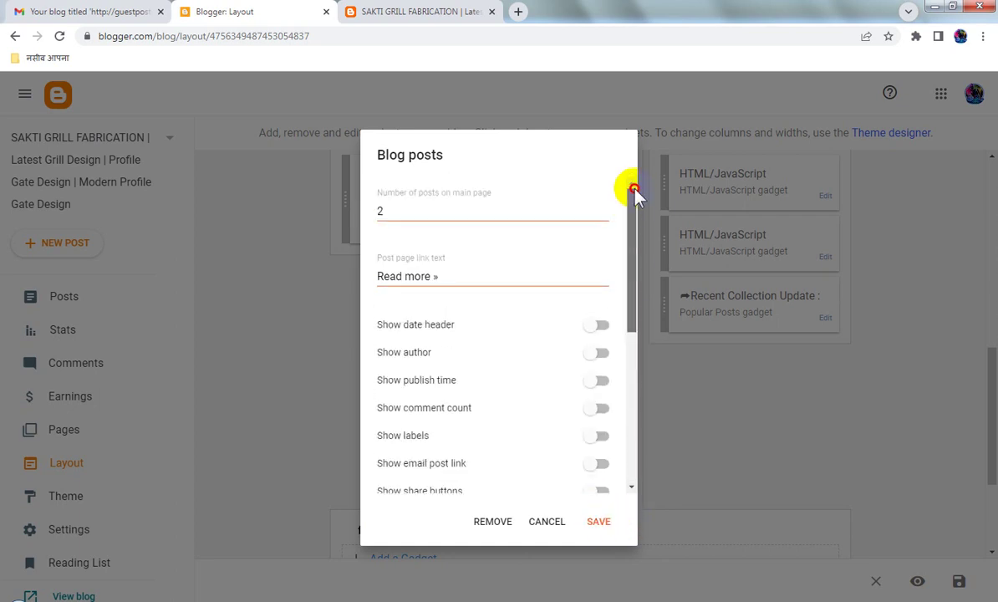
{"action": "left_click", "coordinate": [601, 522]}
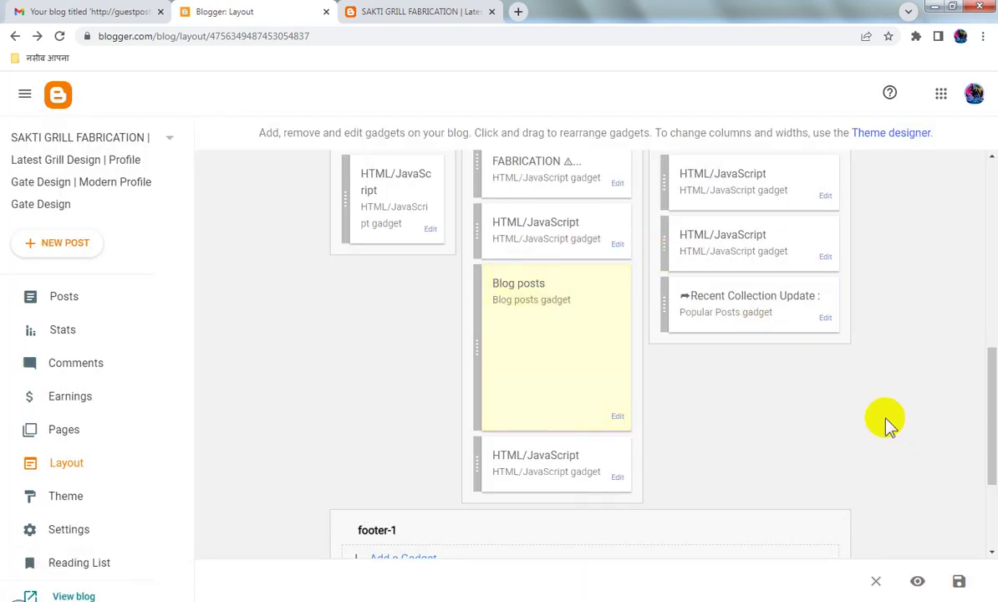
{"action": "left_click", "coordinate": [960, 583]}
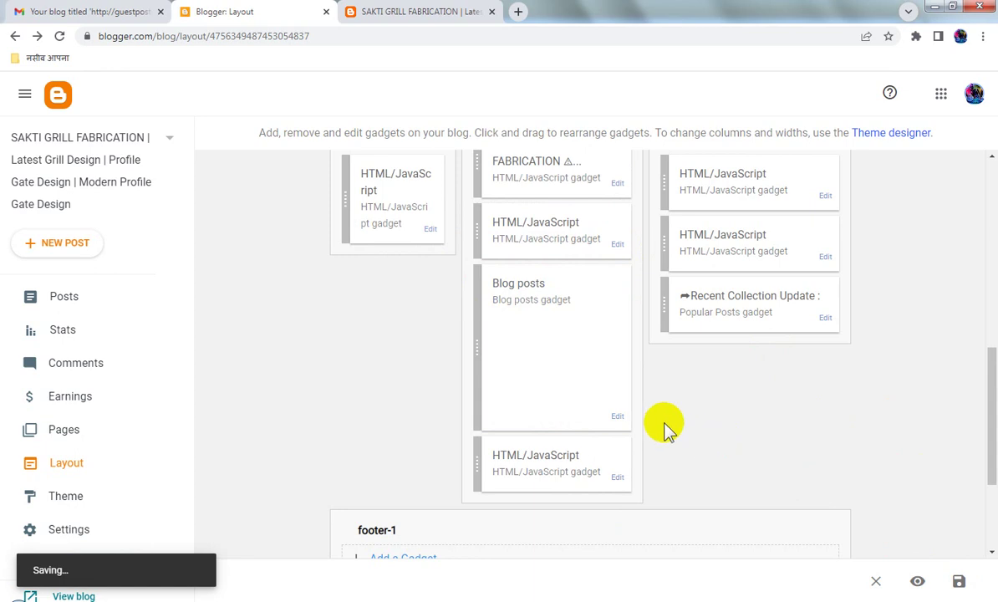
- Reload saktigrillfabrication.blogspot.com and scroll through it to check the DJ SMART theme
{"action": "left_click", "coordinate": [435, 13]}
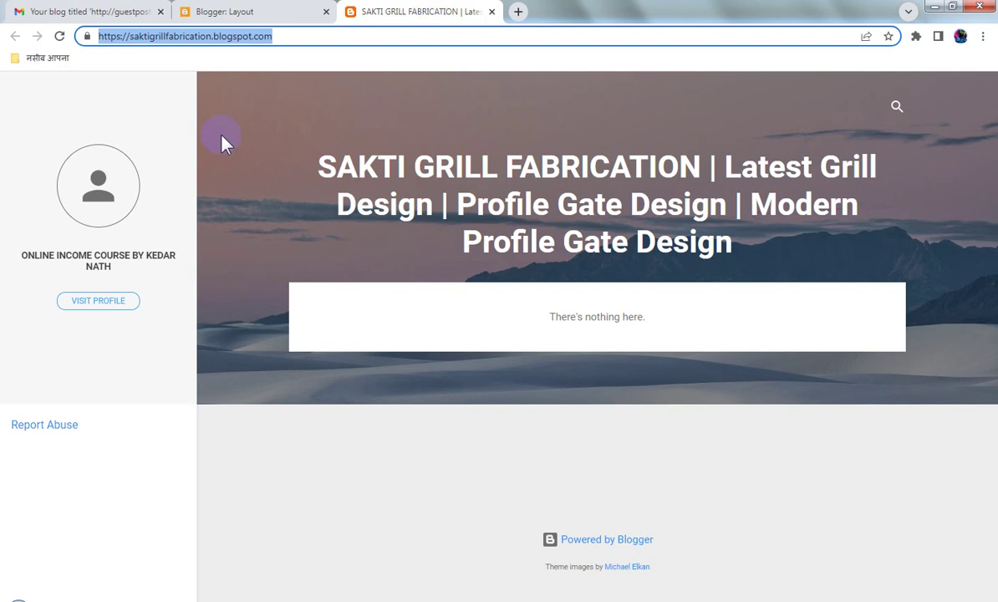
{"action": "left_click", "coordinate": [60, 37]}
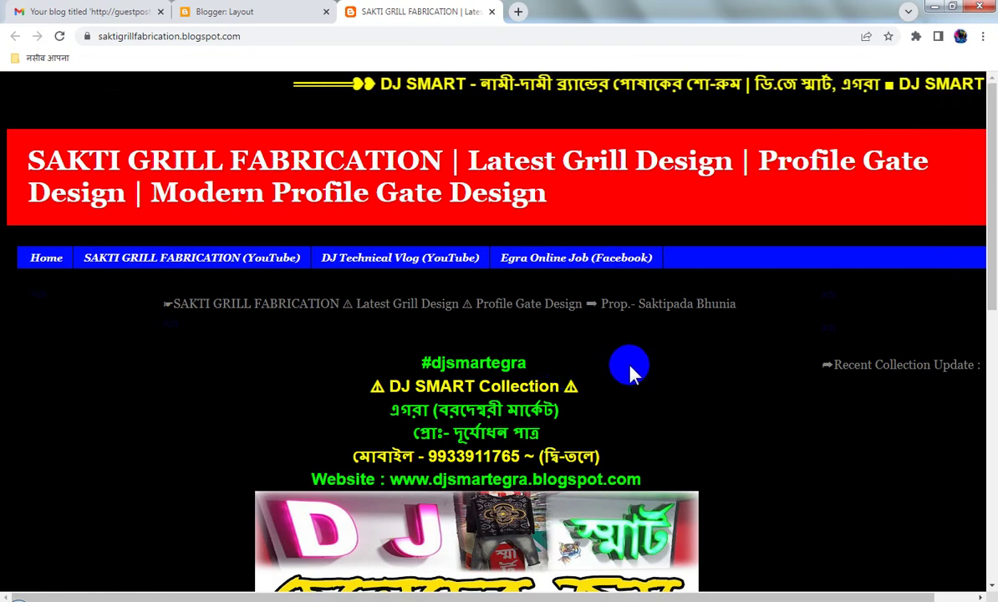
{"action": "scroll", "coordinate": [630, 368], "scroll_direction": "down", "scroll_amount": 7}
{"action": "scroll", "coordinate": [633, 374], "scroll_direction": "up", "scroll_amount": 4}
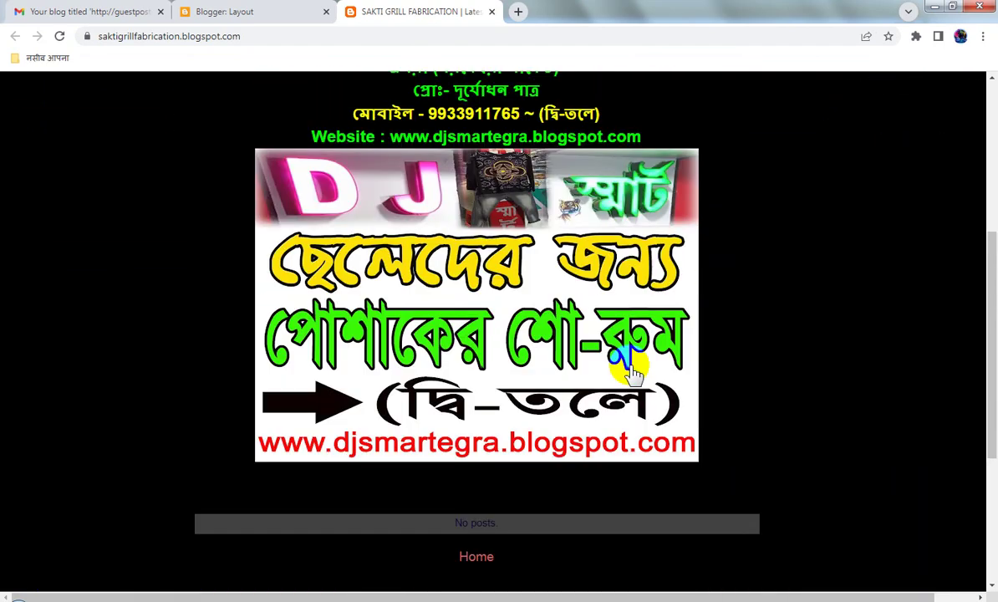
{"action": "scroll", "coordinate": [633, 374], "scroll_direction": "up", "scroll_amount": 5}
- Replace the footer-1 HTML/JavaScript gadget's ad script with 'ads', save it, and switch to YouTube Studio
{"action": "left_click", "coordinate": [245, 10]}
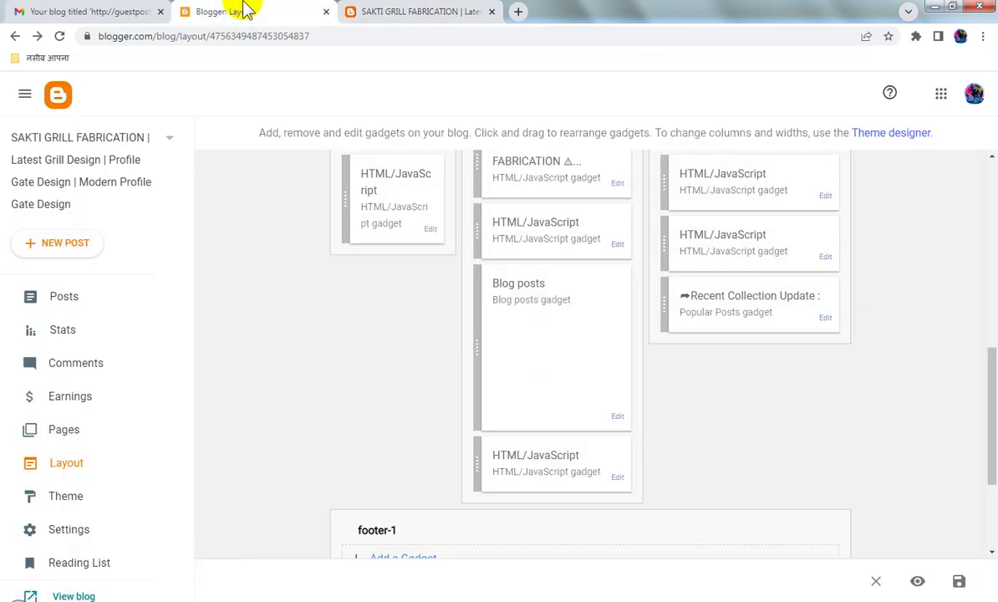
{"action": "scroll", "coordinate": [673, 459], "scroll_direction": "down", "scroll_amount": 2}
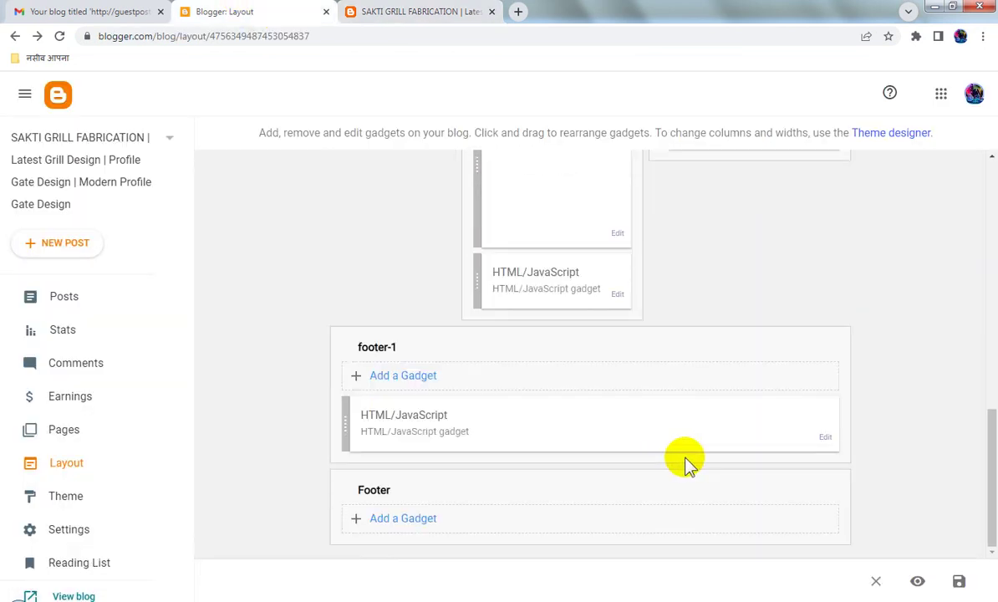
{"action": "left_click", "coordinate": [824, 437]}
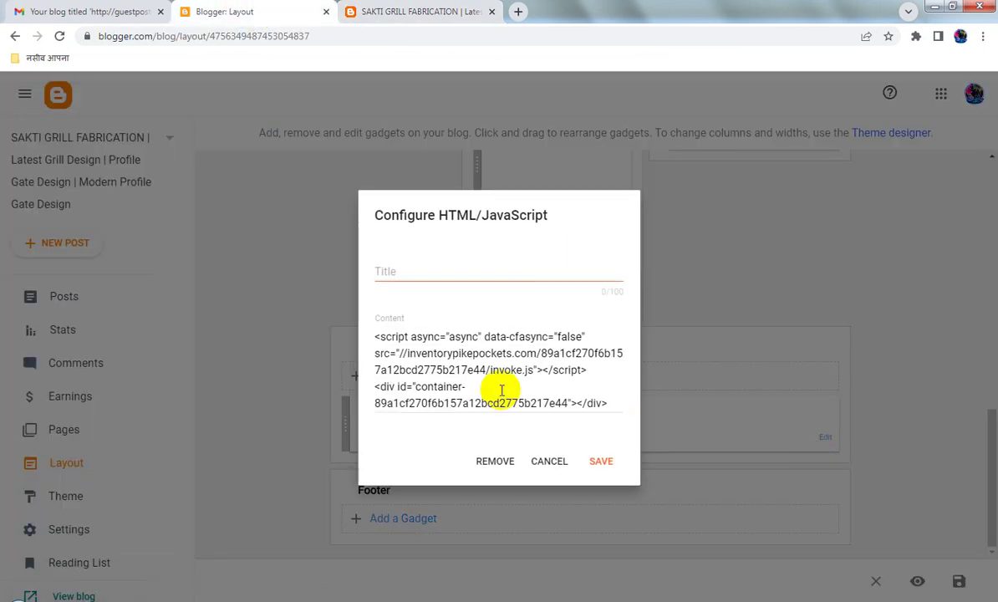
{"action": "left_click", "coordinate": [410, 360]}
{"action": "key", "text": "ctrl+a"}
{"action": "type", "text": "ad"}
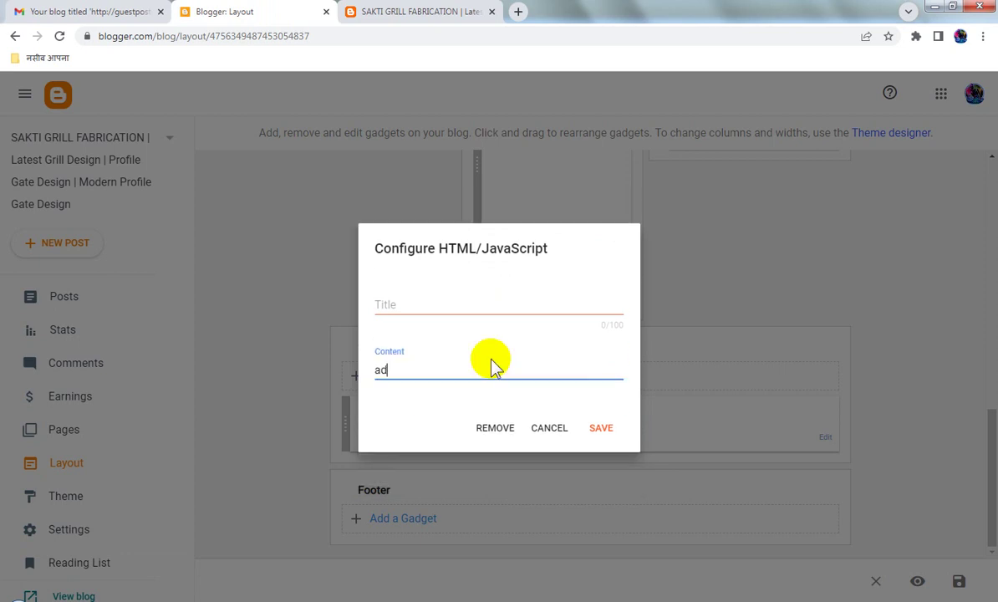
{"action": "type", "text": "s"}
{"action": "left_click", "coordinate": [604, 428]}
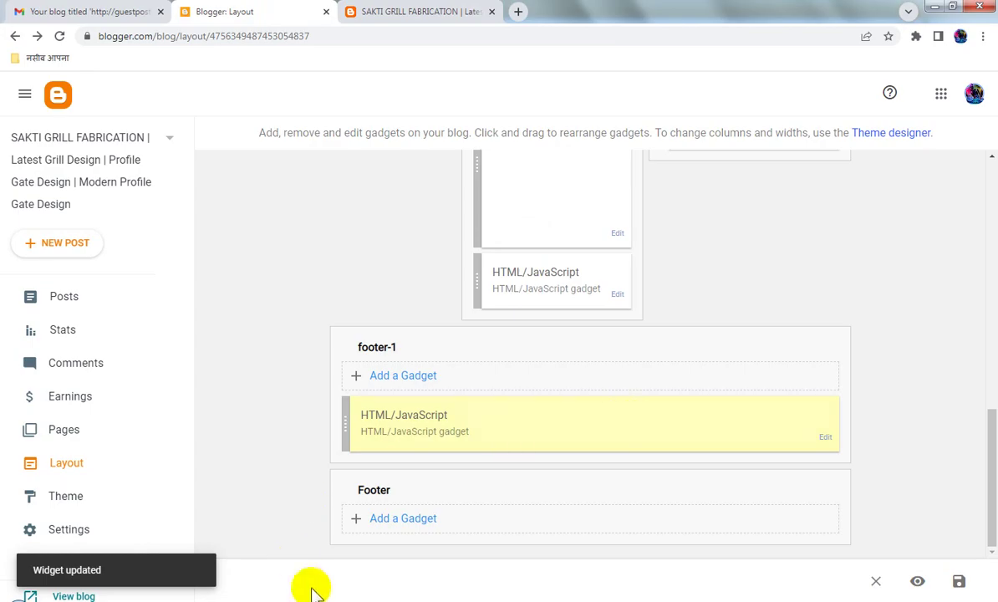
{"action": "key", "text": "alt+Tab"}
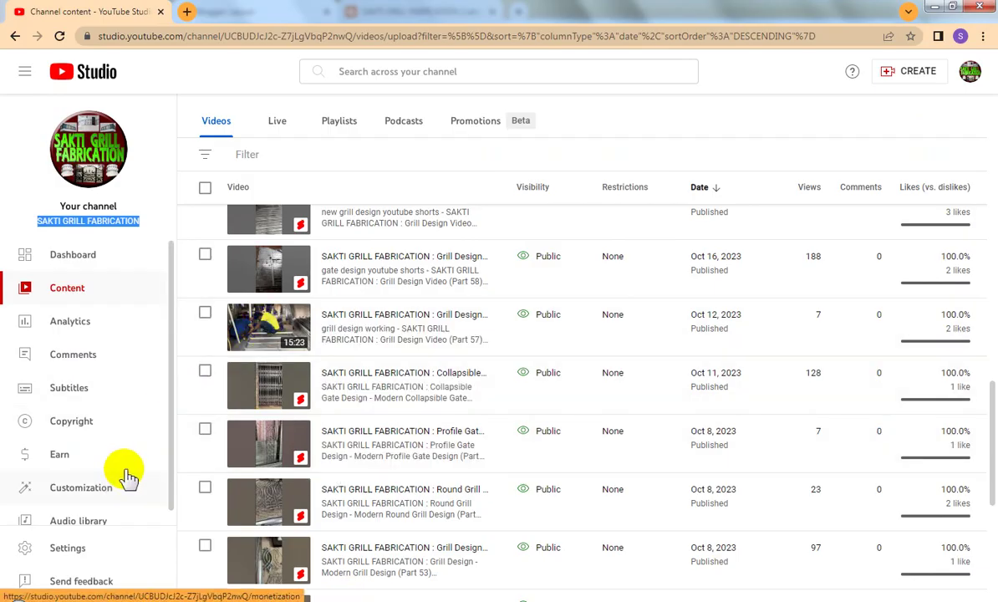
- Select the mobile number line in the channel's Basic info description, then return to Blogger
{"action": "left_click", "coordinate": [98, 498]}
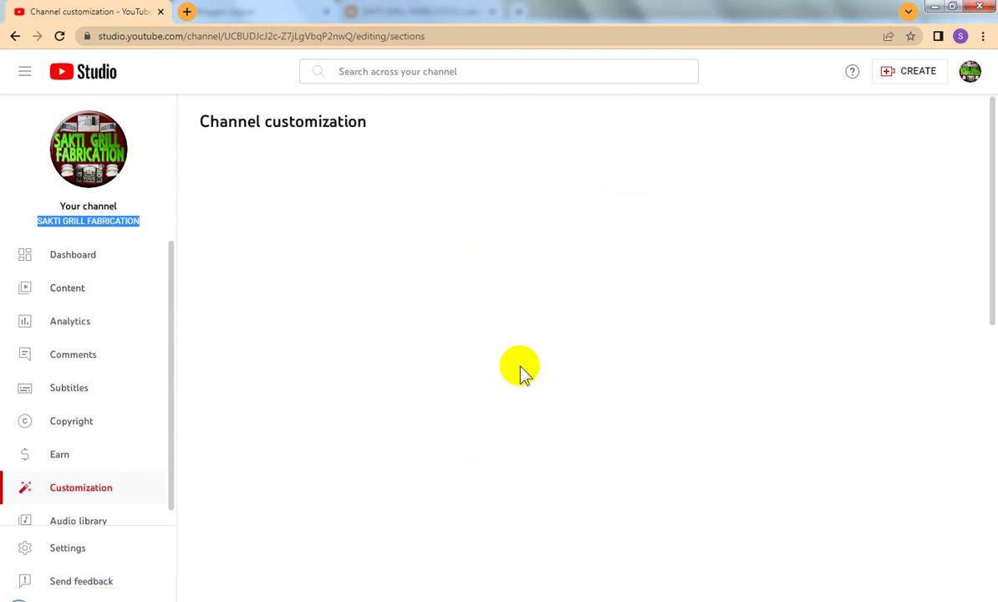
{"action": "left_click", "coordinate": [351, 163]}
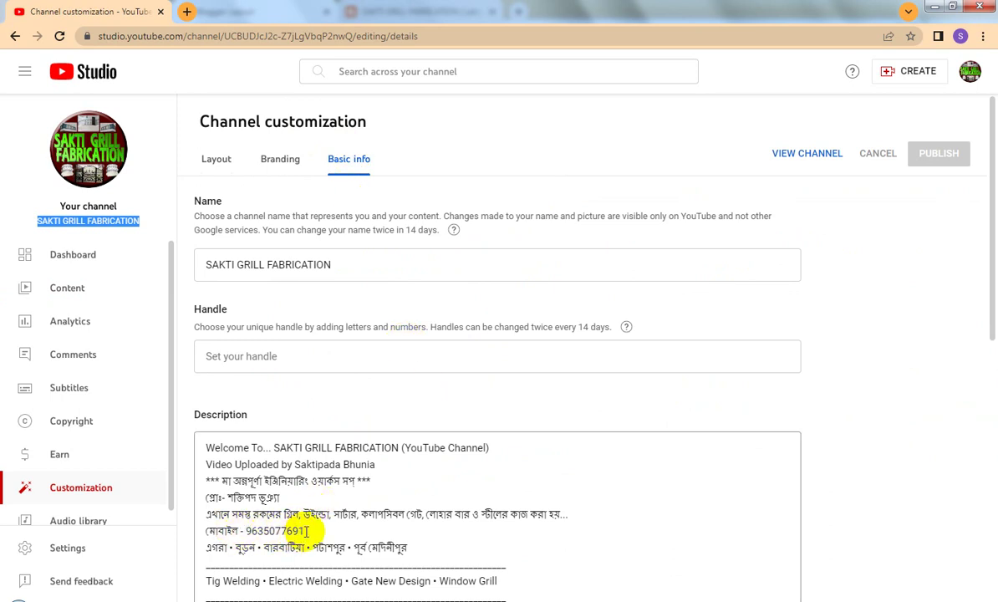
{"action": "left_click_drag", "start_coordinate": [304, 531], "coordinate": [216, 529]}
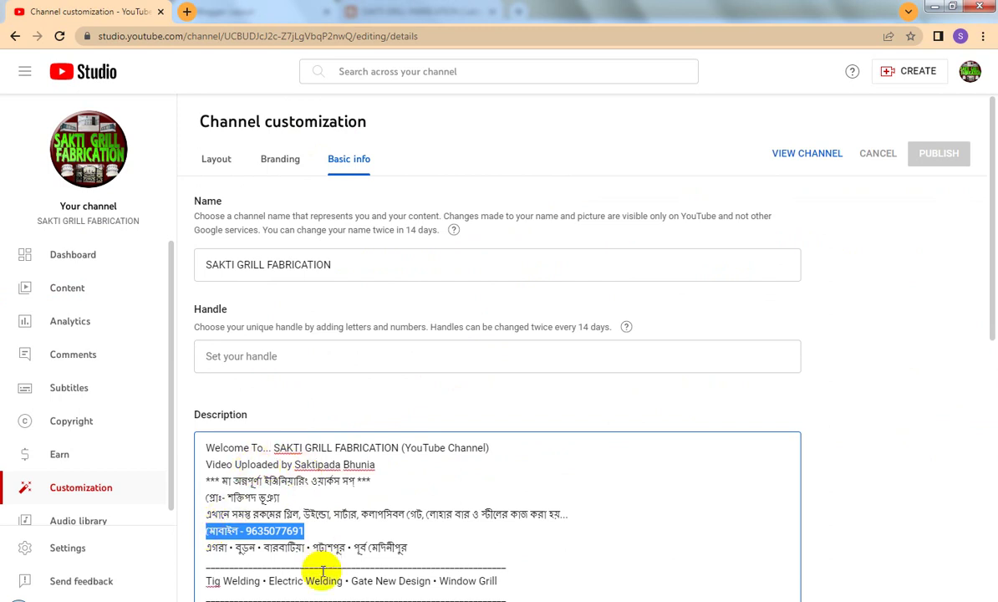
{"action": "key", "text": "alt+Tab"}
{"action": "scroll", "coordinate": [606, 372], "scroll_direction": "up", "scroll_amount": 15}
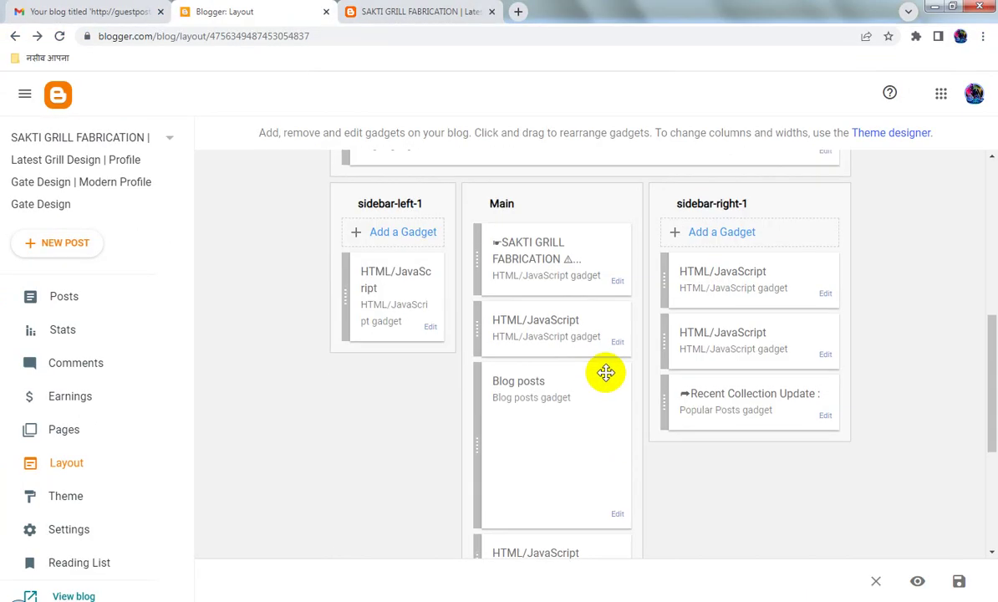
{"action": "scroll", "coordinate": [607, 372], "scroll_direction": "down", "scroll_amount": 1}
{"action": "scroll", "coordinate": [607, 372], "scroll_direction": "down", "scroll_amount": 1}
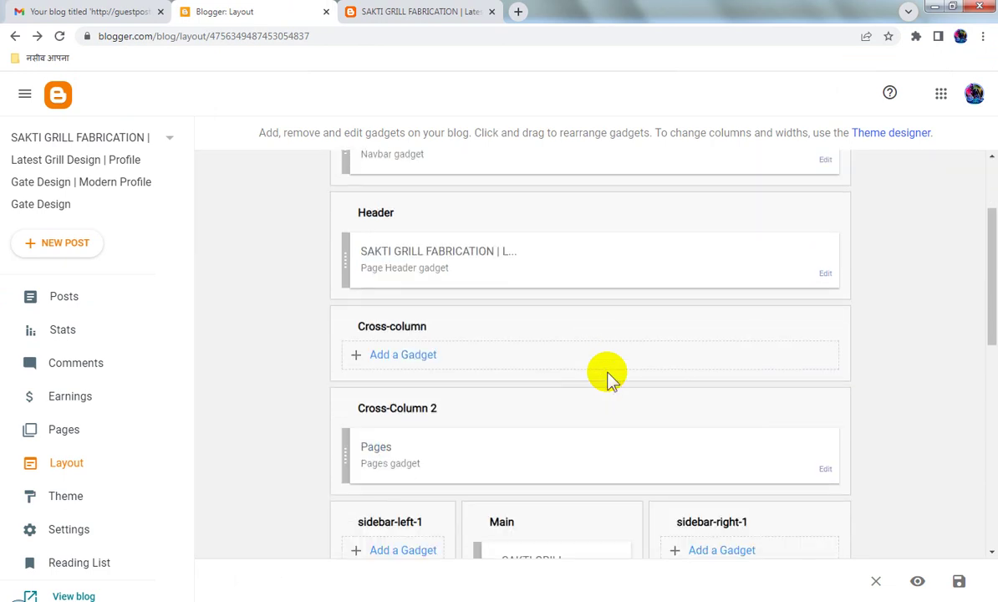
{"action": "scroll", "coordinate": [360, 491], "scroll_direction": "up", "scroll_amount": 2}
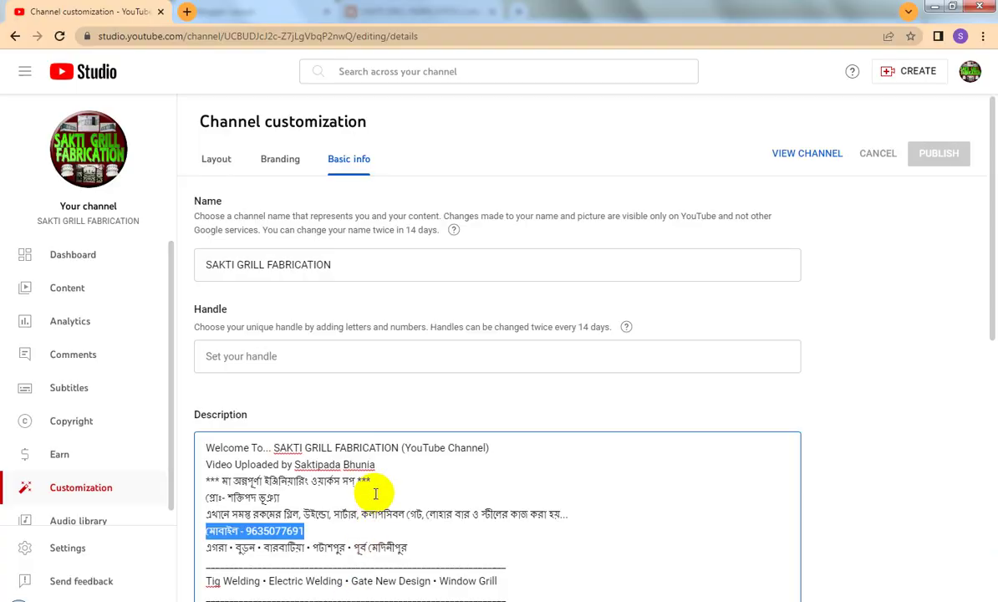
- Copy the Bengali shop details from the YouTube channel description
{"action": "left_click", "coordinate": [379, 495]}
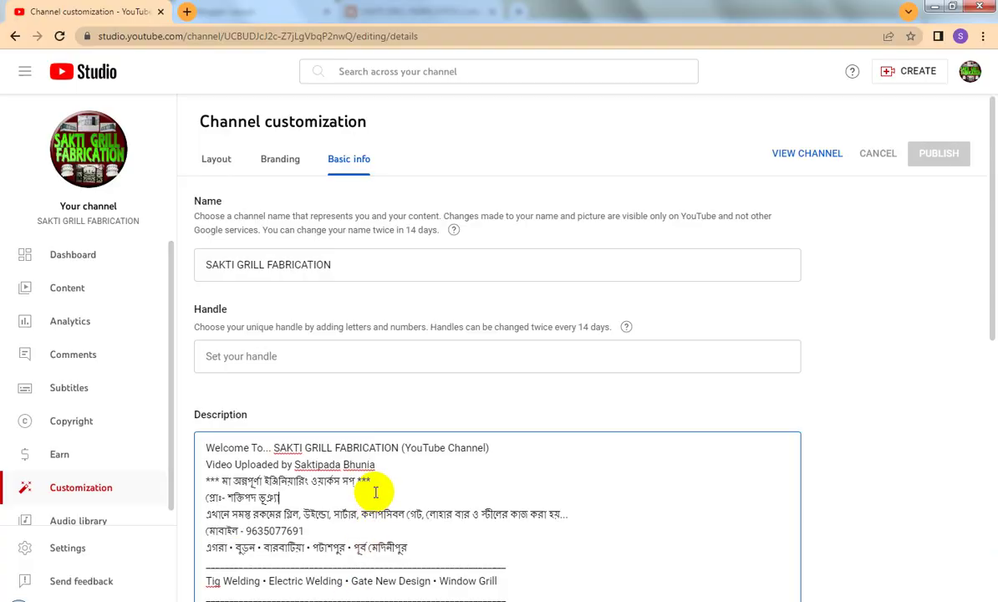
{"action": "scroll", "coordinate": [377, 494], "scroll_direction": "down", "scroll_amount": 1}
{"action": "scroll", "coordinate": [379, 491], "scroll_direction": "down", "scroll_amount": 1}
{"action": "left_click_drag", "start_coordinate": [409, 476], "coordinate": [207, 412]}
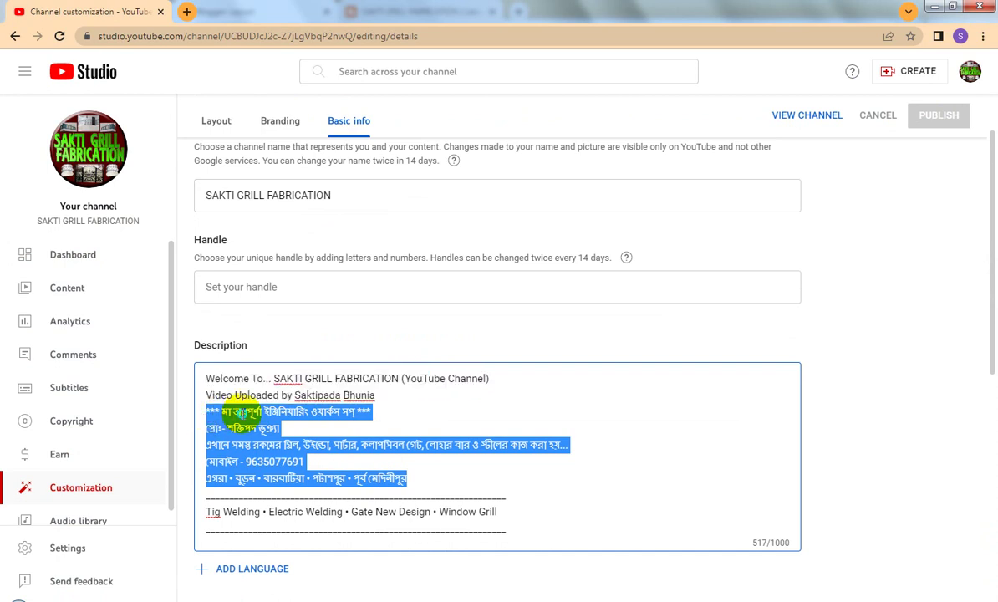
{"action": "right_click", "coordinate": [243, 415]}
{"action": "left_click", "coordinate": [280, 247]}
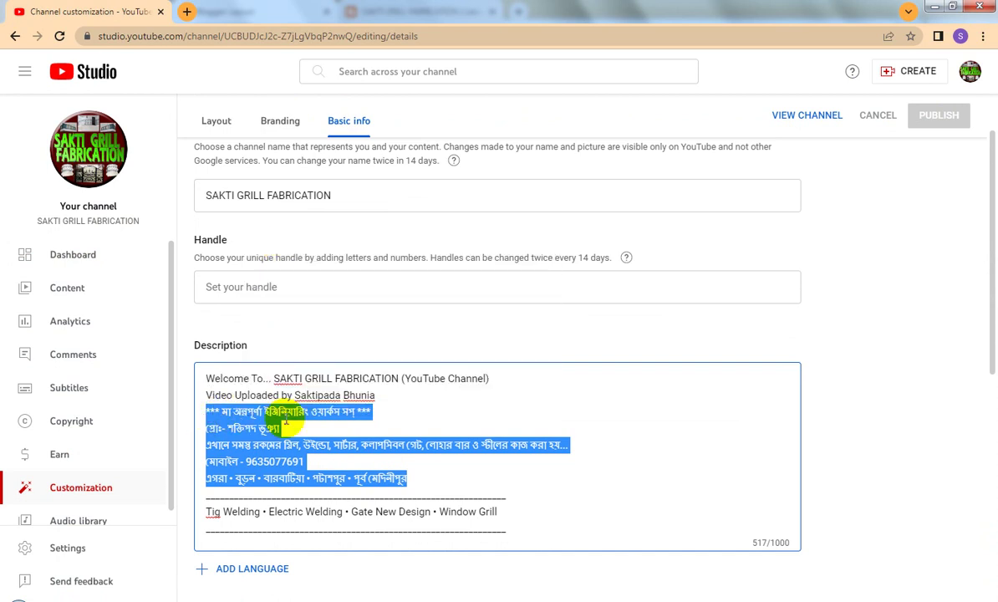
- Paste the Bengali details below Bhunia in WordPad and select the old DJ SMART marquee text
{"action": "mouse_move", "coordinate": [226, 598]}
{"action": "left_click", "coordinate": [226, 543]}
{"action": "left_click", "coordinate": [323, 337]}
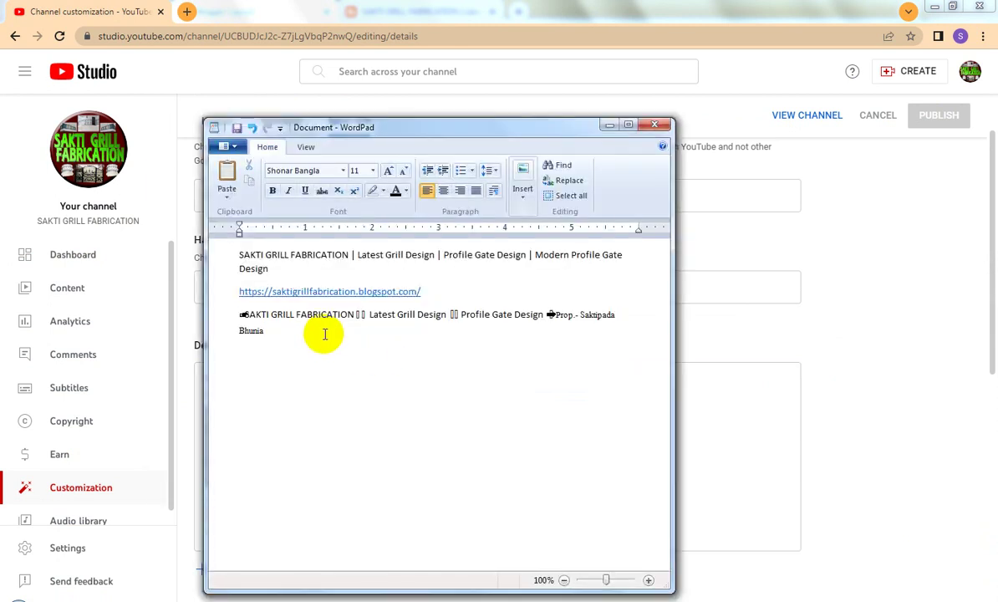
{"action": "key", "text": "ctrl+v"}
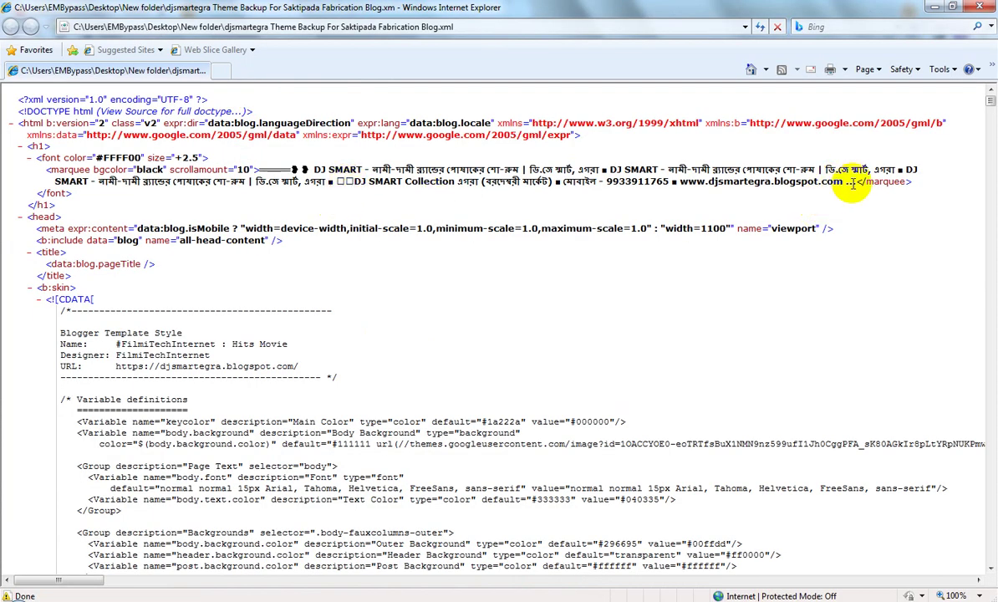
{"action": "left_click_drag", "start_coordinate": [856, 183], "coordinate": [283, 170]}
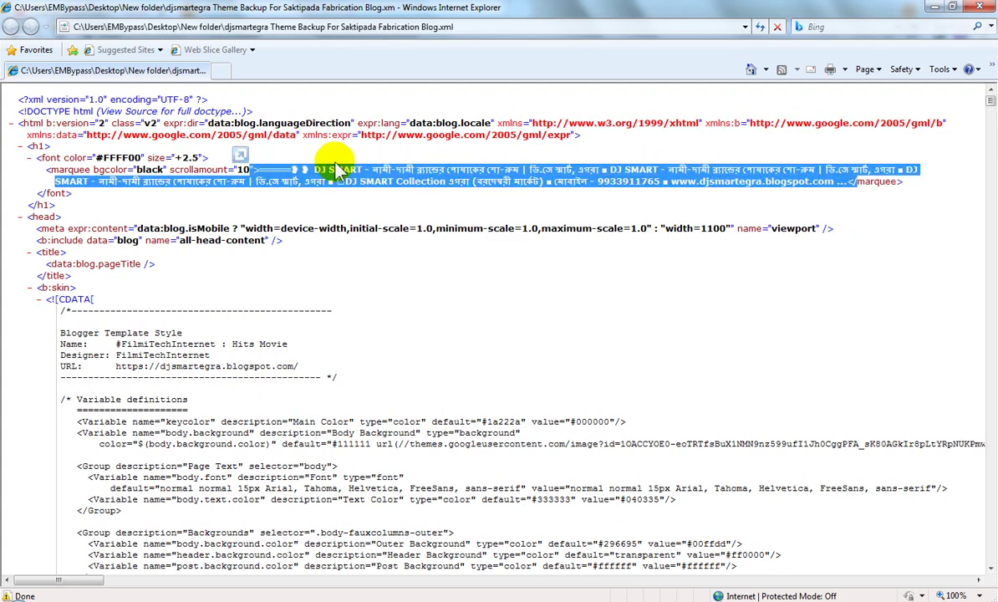
{"action": "key", "text": "alt+Tab"}
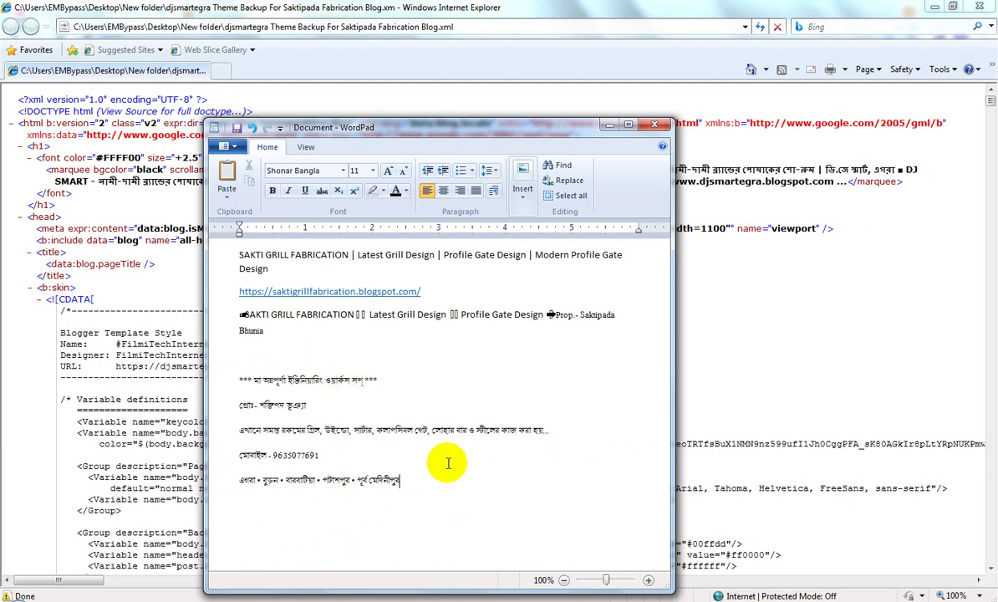
- Paste the DJ SMART marquee text into the notes and remove its stray > and quote
{"action": "key", "text": "Return"}
{"action": "key", "text": "Return"}
{"action": "key", "text": "ctrl+v"}
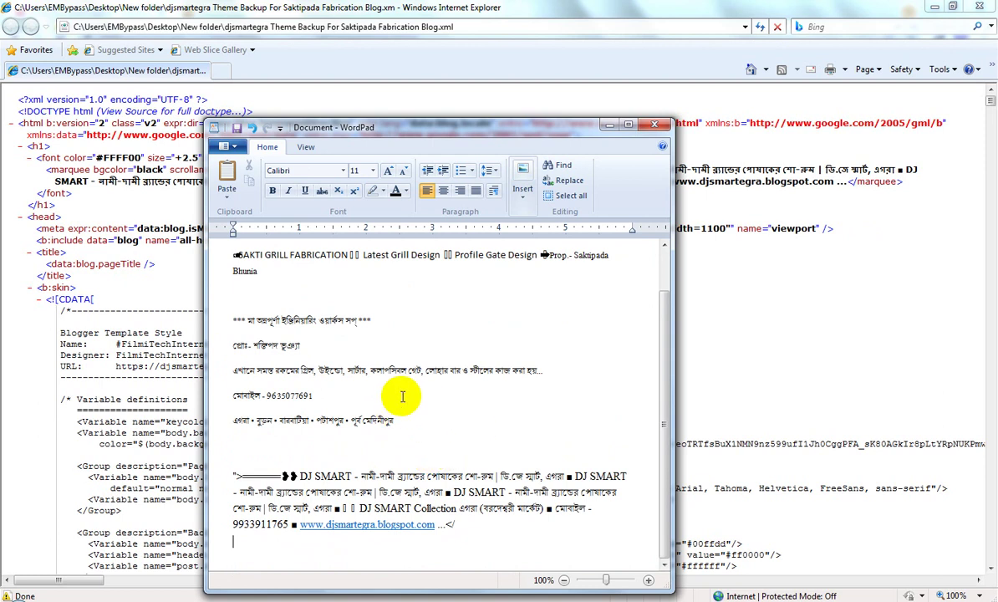
{"action": "left_click", "coordinate": [242, 475]}
{"action": "key", "text": "BackSpace"}
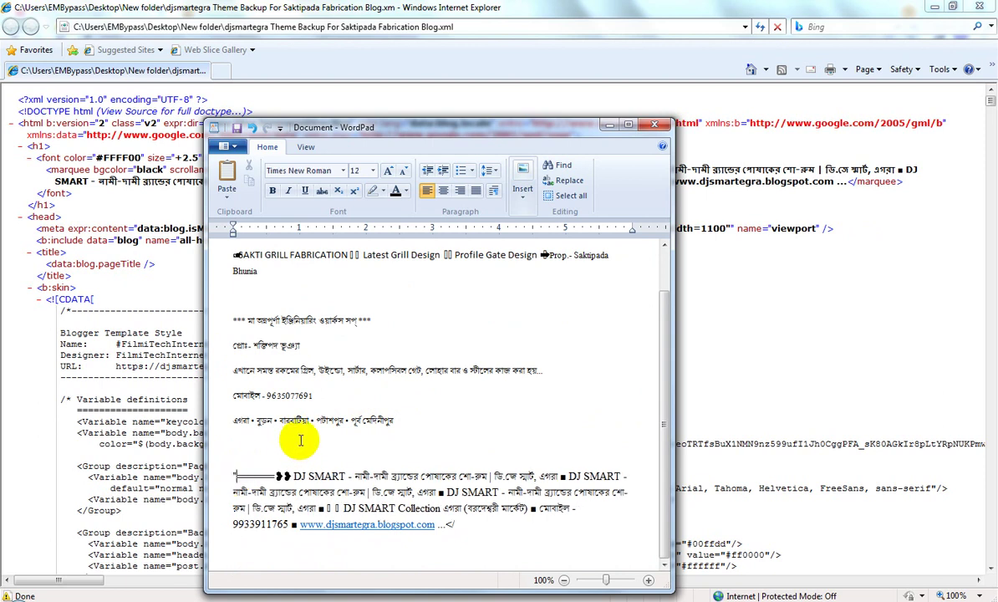
{"action": "key", "text": "BackSpace"}
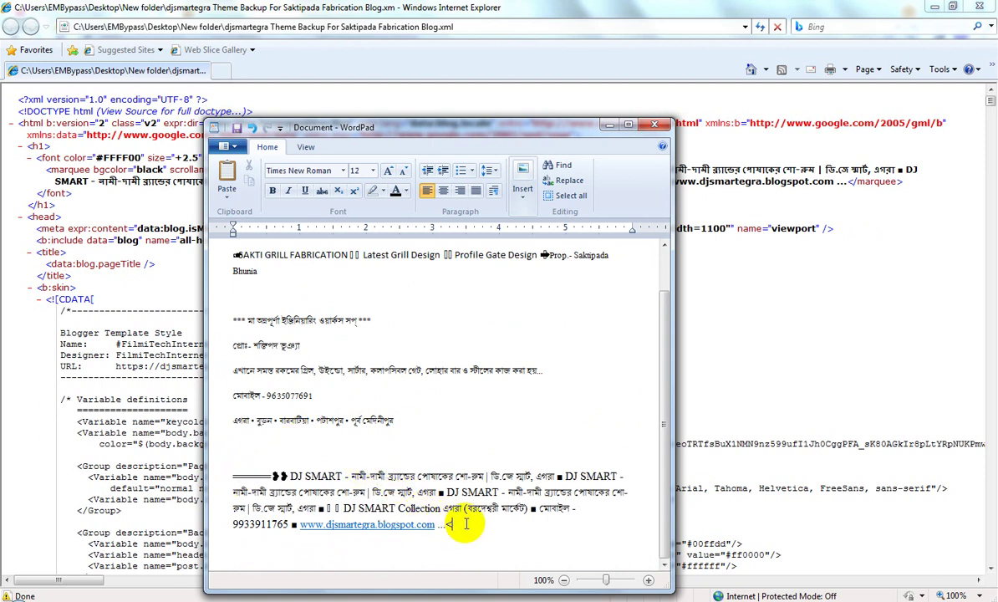
- Add ════════════ and ==================== separator lines above the marquee text
{"action": "left_click", "coordinate": [287, 459]}
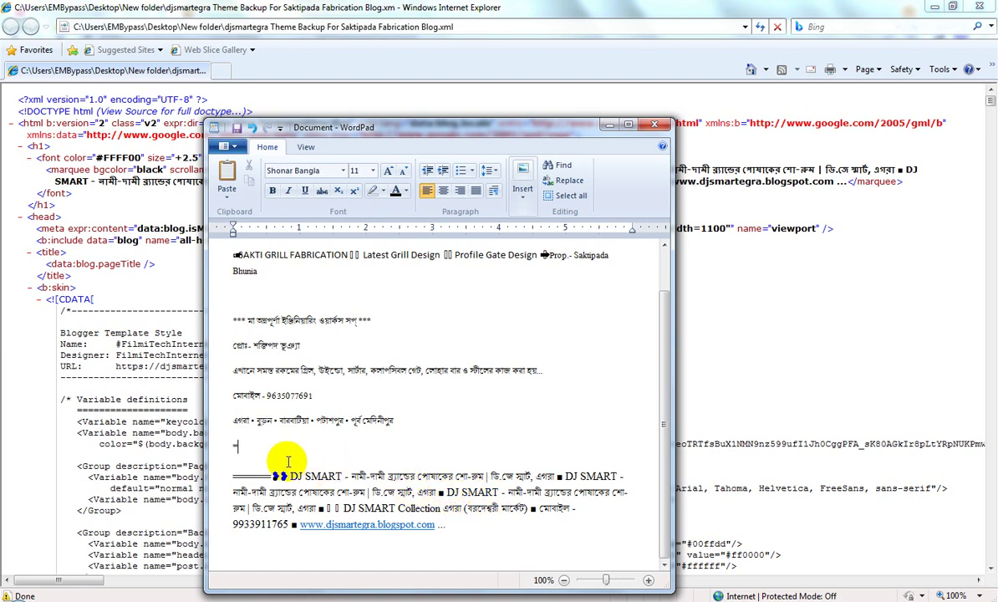
{"action": "type", "text": "════════════Edited"}
{"action": "key", "text": "Return"}
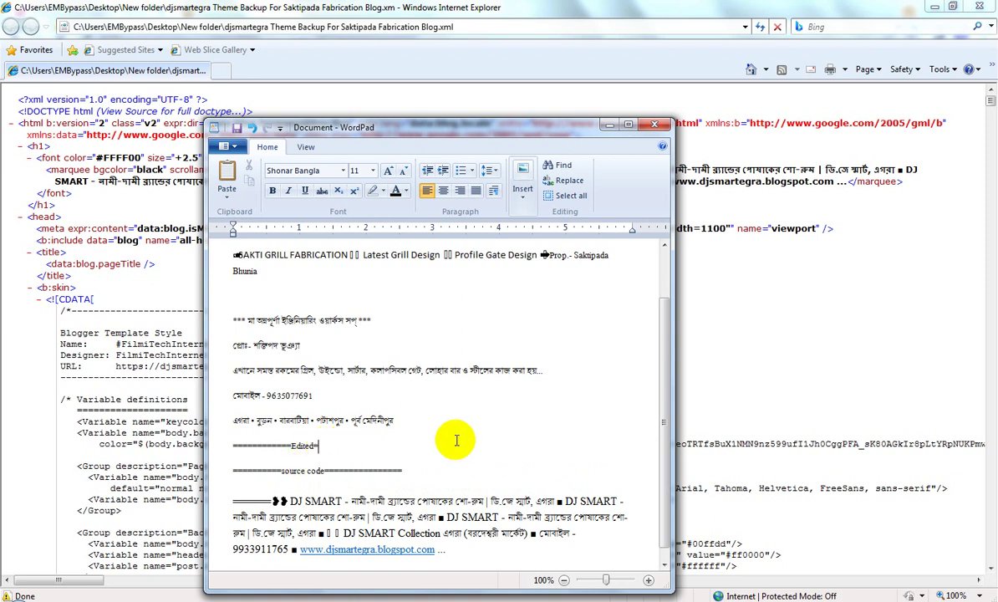
{"action": "type", "text": "===================="}
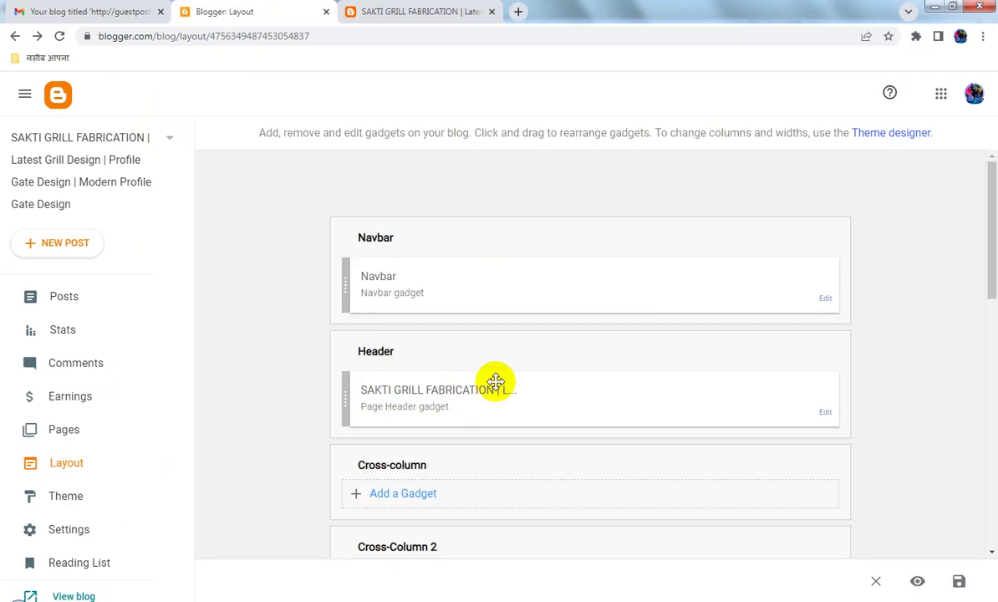
- Save the layout and set mobile devices to show the Desktop theme
{"action": "left_click", "coordinate": [959, 580]}
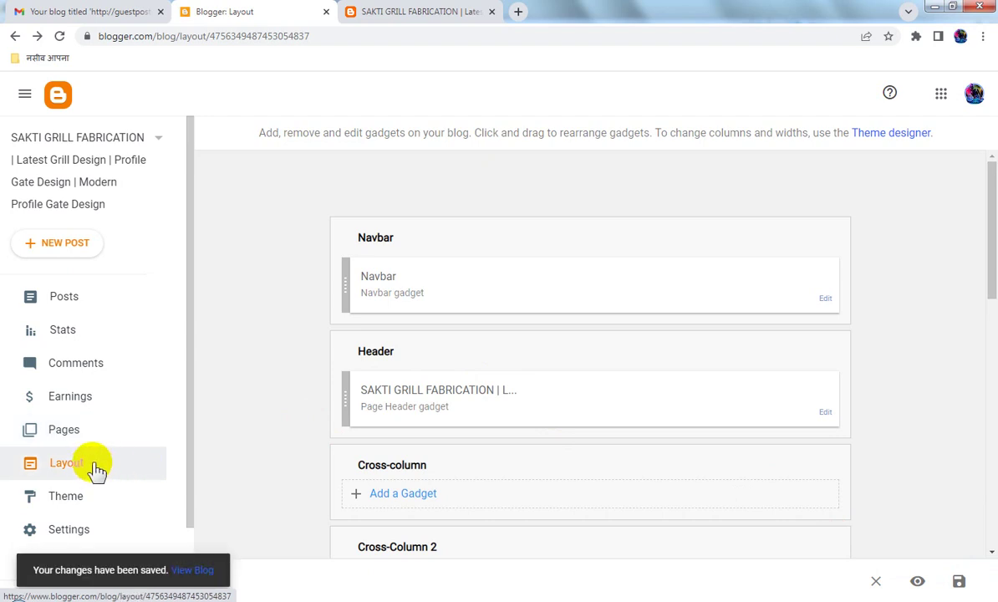
{"action": "left_click", "coordinate": [88, 498]}
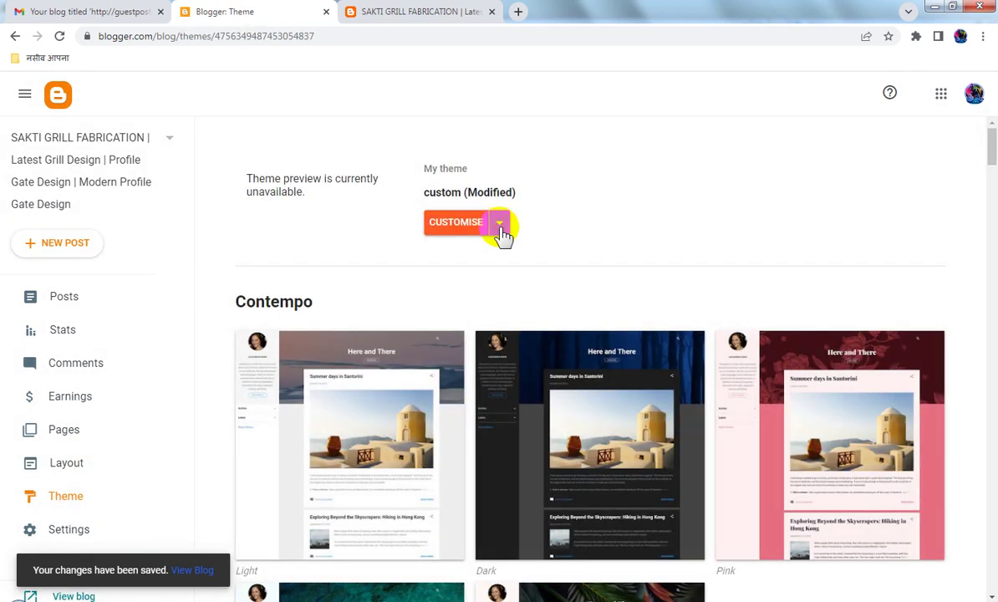
{"action": "left_click", "coordinate": [499, 224]}
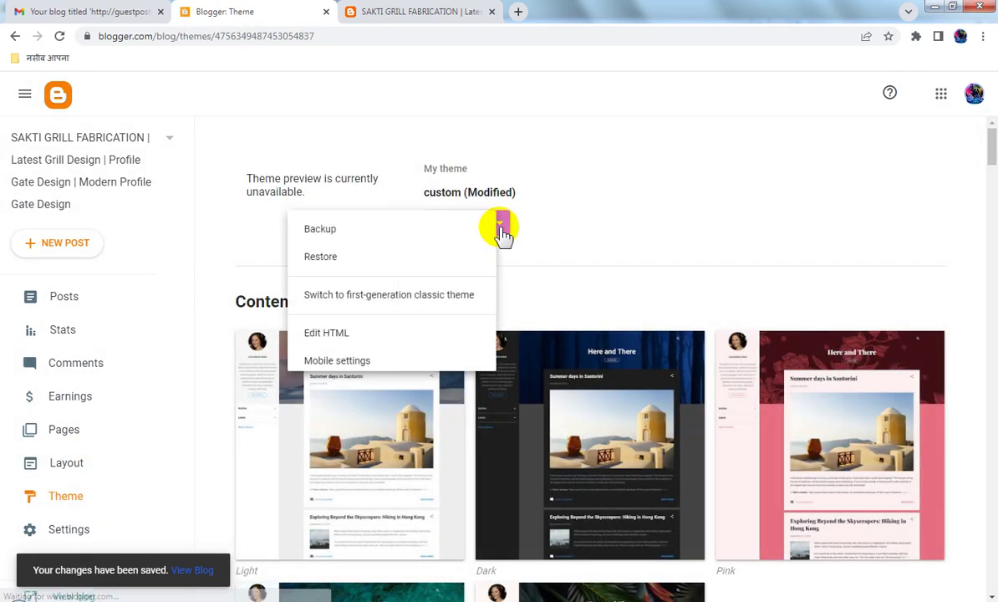
{"action": "left_click", "coordinate": [372, 364]}
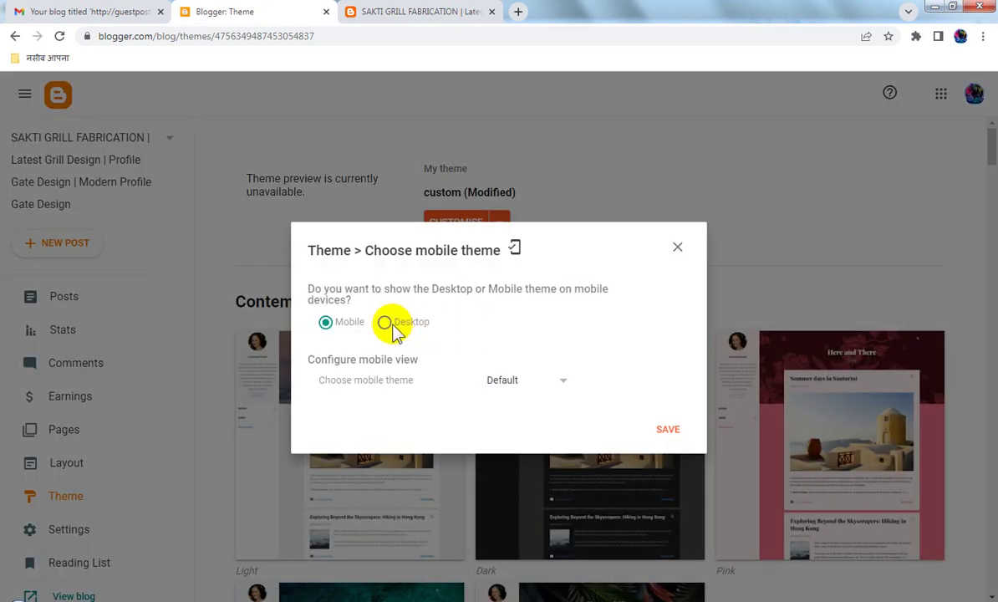
{"action": "left_click", "coordinate": [388, 259]}
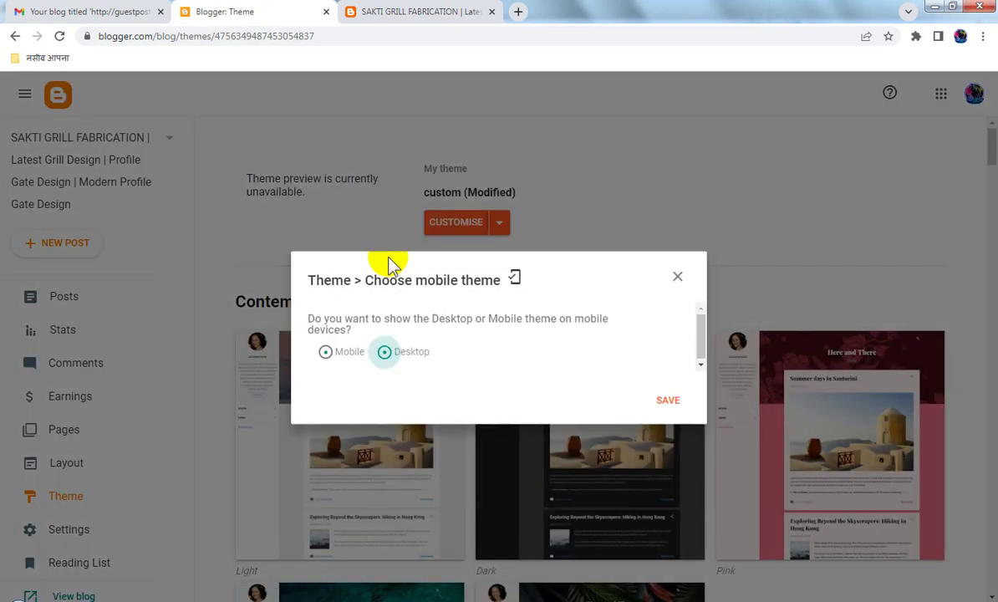
{"action": "left_click", "coordinate": [667, 403]}
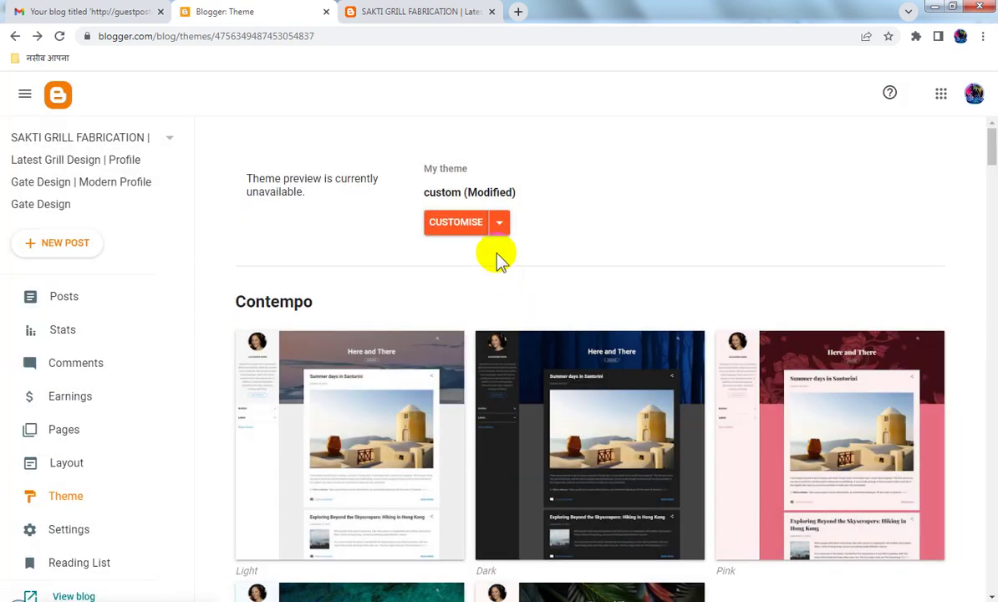
{"action": "left_click", "coordinate": [501, 231]}
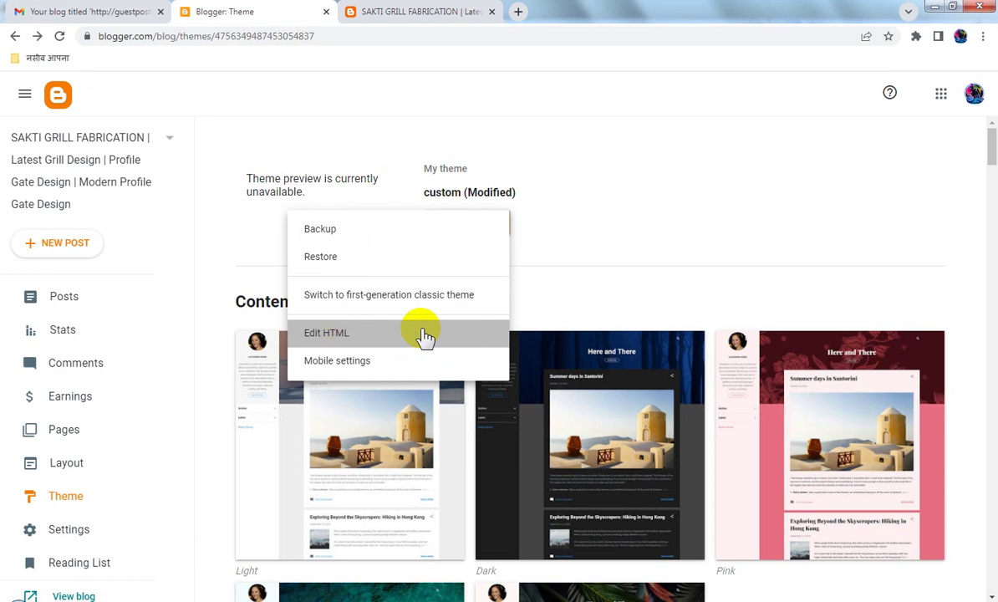
- Copy the h1 marquee code on line 4 of the theme HTML, then return to WordPad after Edited
{"action": "left_click", "coordinate": [424, 336]}
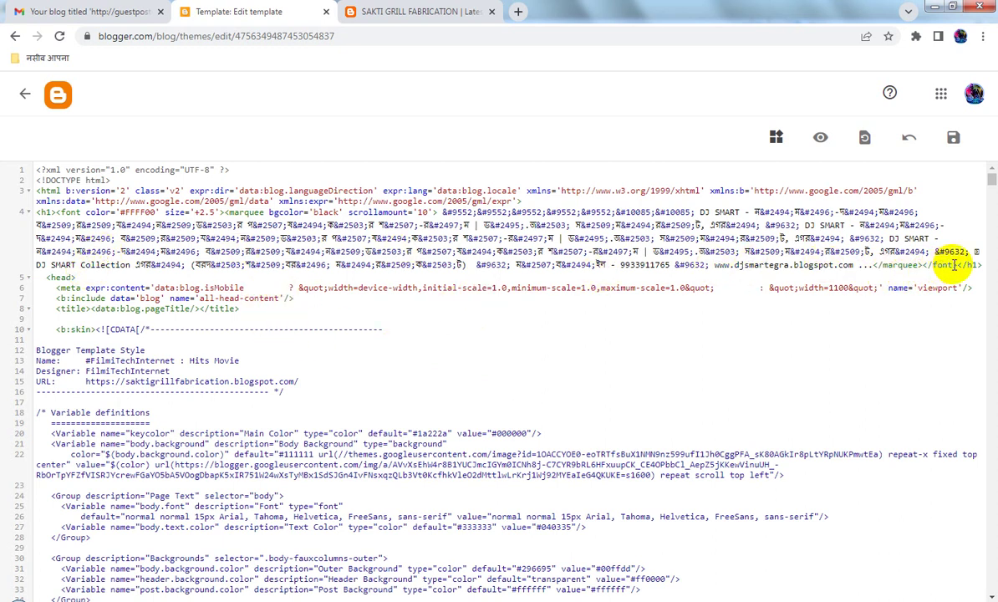
{"action": "left_click_drag", "start_coordinate": [981, 266], "coordinate": [38, 215]}
{"action": "right_click", "coordinate": [100, 221]}
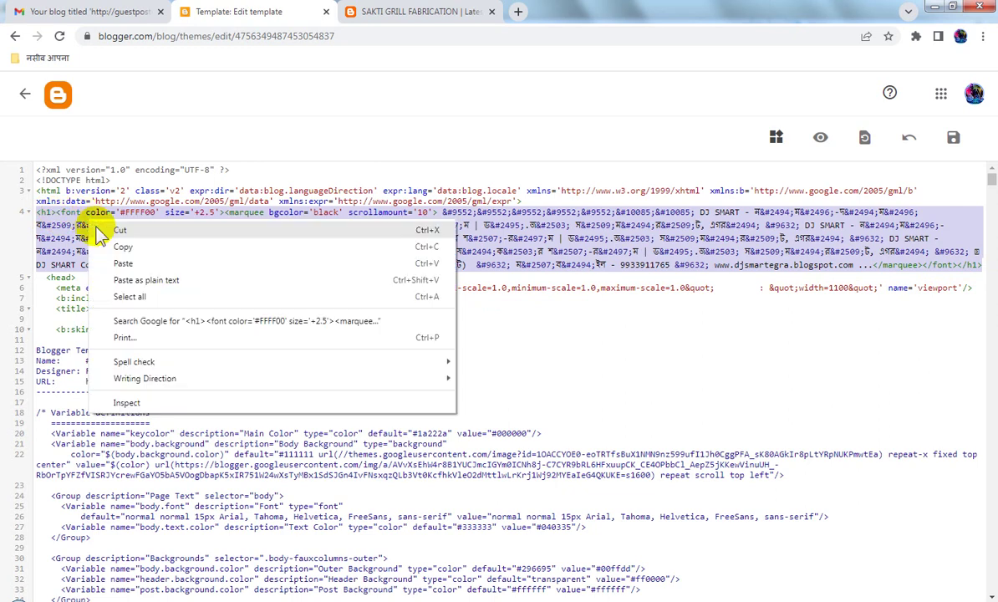
{"action": "left_click", "coordinate": [171, 240]}
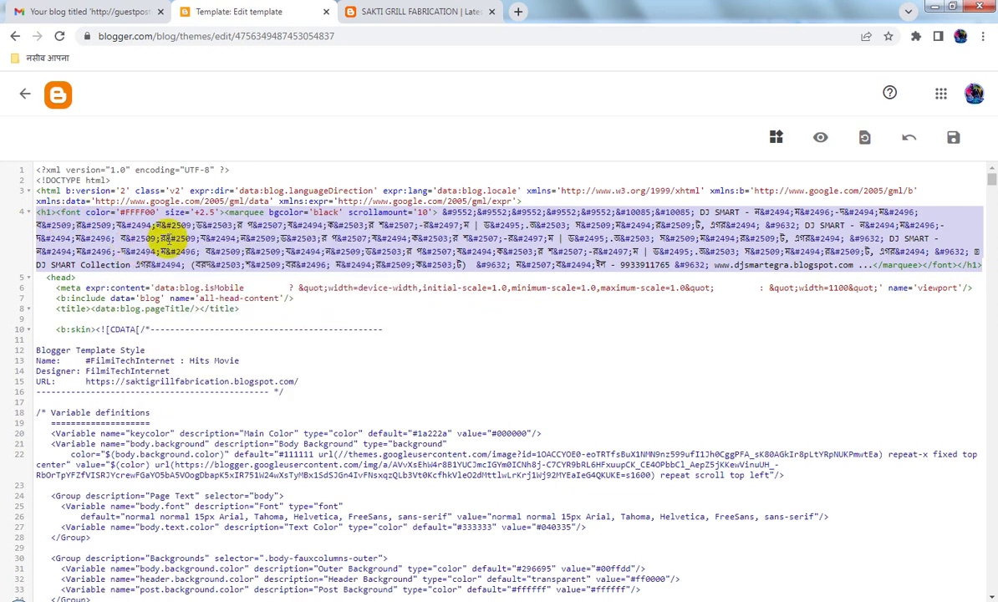
{"action": "left_click", "coordinate": [214, 597]}
{"action": "left_click", "coordinate": [451, 453]}
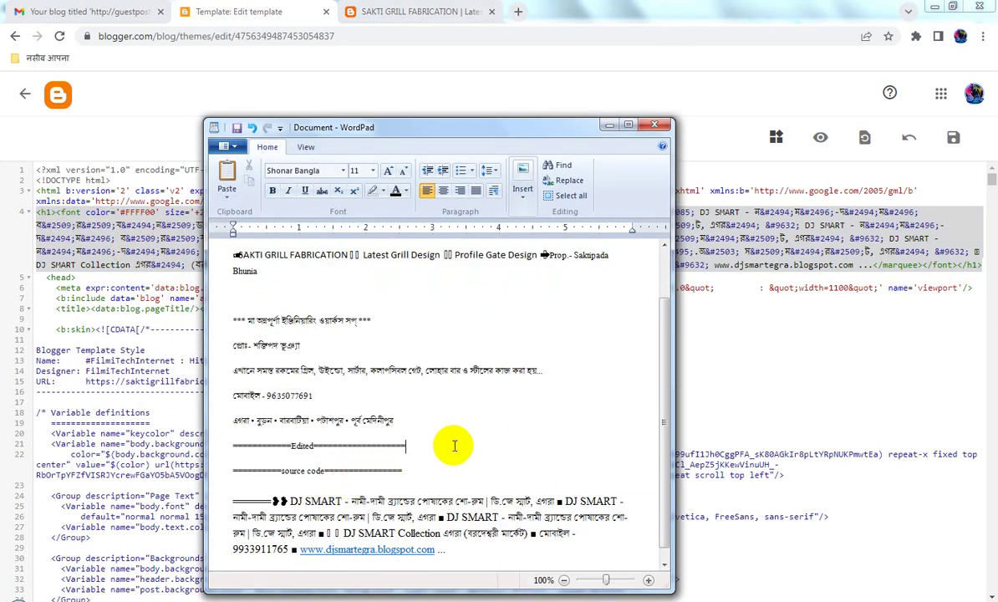
- Paste the h1 marquee HTML code on a new line under 'Edited'
{"action": "key", "text": "Return"}
{"action": "key", "text": "ctrl+v"}
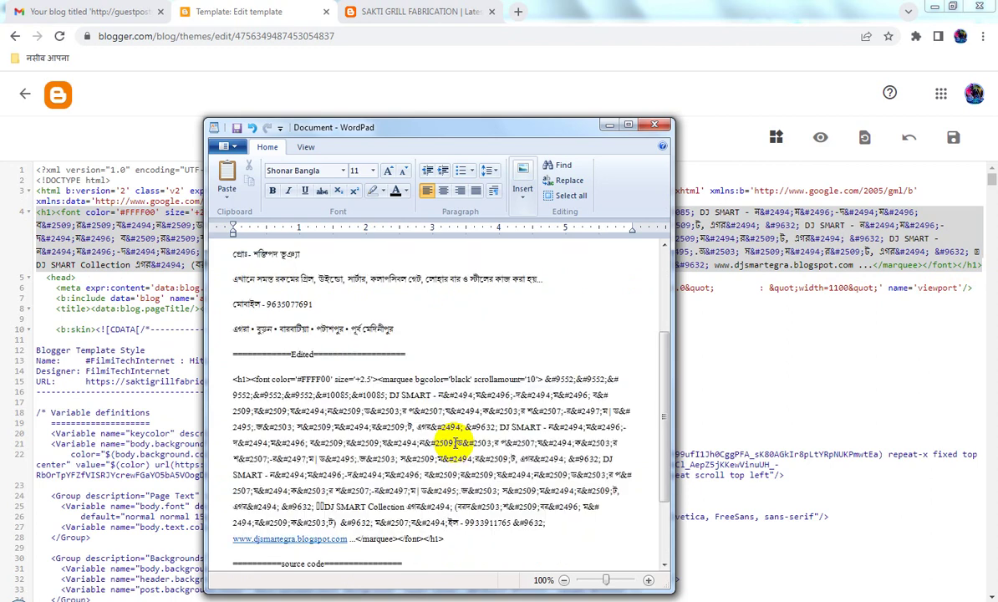
{"action": "scroll", "coordinate": [455, 443], "scroll_direction": "down", "scroll_amount": 2}
{"action": "scroll", "coordinate": [456, 443], "scroll_direction": "up", "scroll_amount": 2}
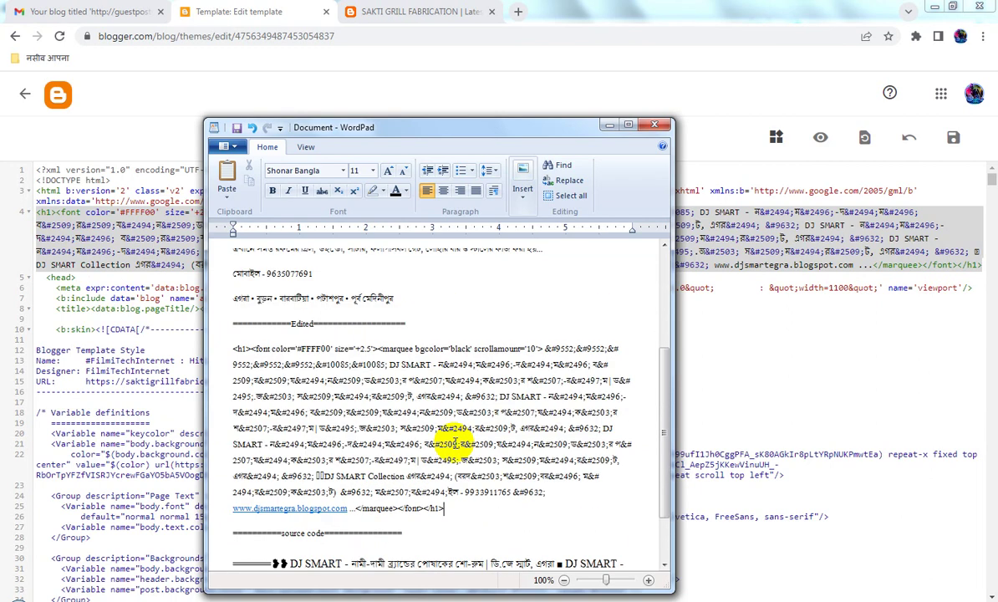
{"action": "scroll", "coordinate": [456, 443], "scroll_direction": "down", "scroll_amount": 2}
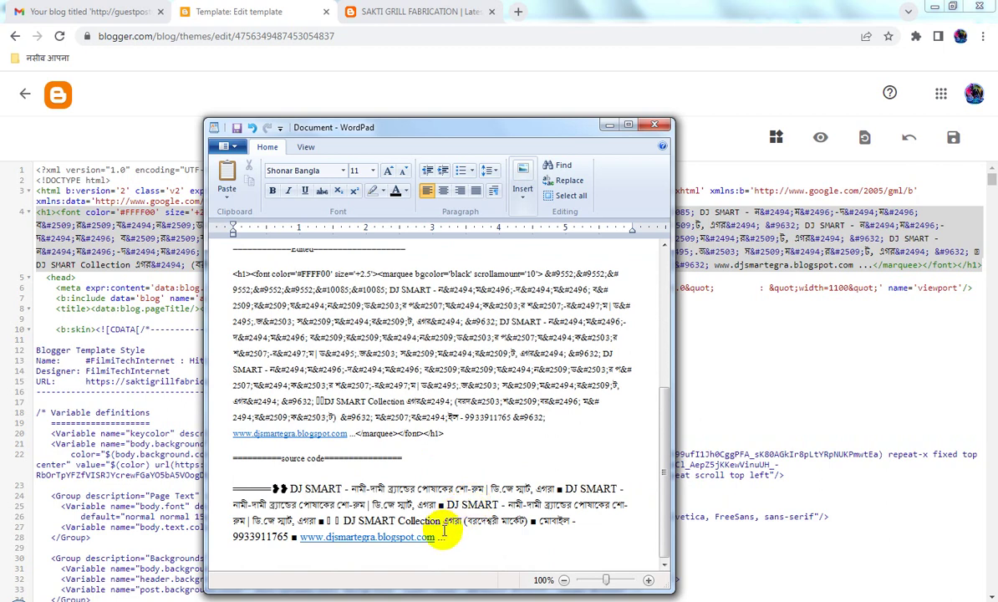
- Paste a second copy of the DJ SMART paragraph on a blank line below the marquee code
{"action": "left_click_drag", "start_coordinate": [450, 537], "coordinate": [219, 489]}
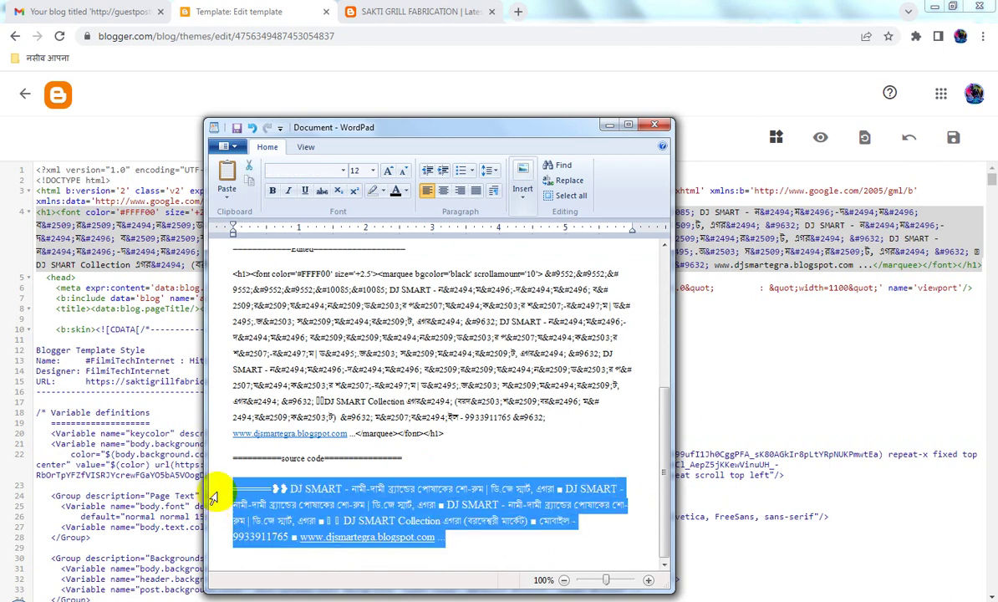
{"action": "left_click", "coordinate": [423, 458]}
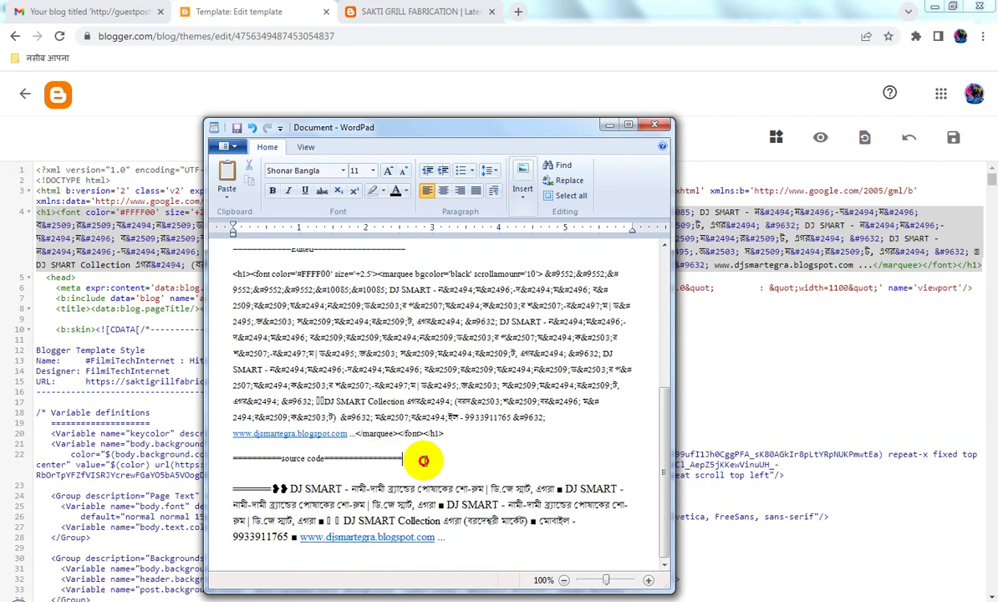
{"action": "left_click", "coordinate": [467, 433]}
{"action": "key", "text": "Return"}
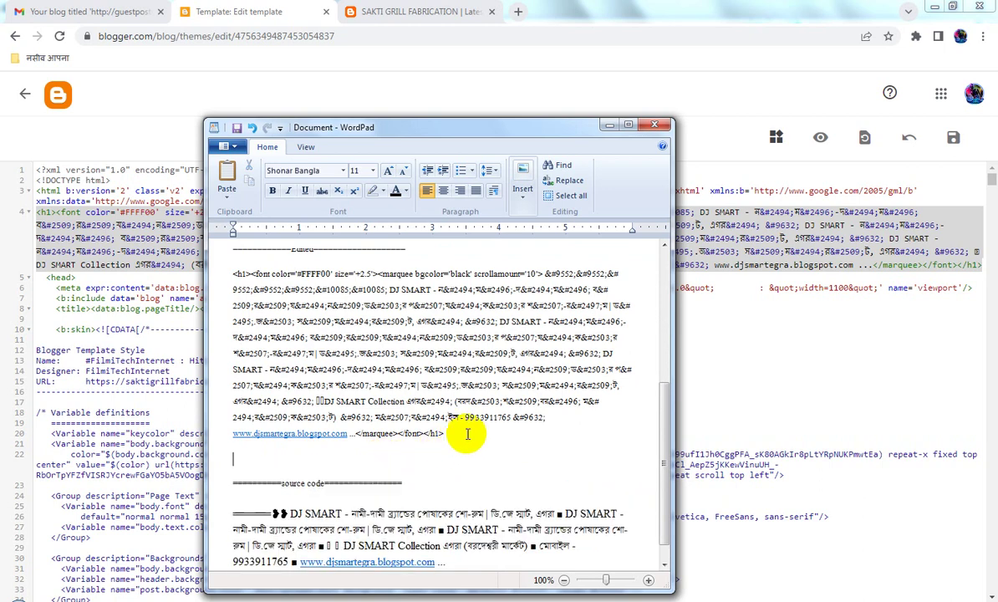
{"action": "key", "text": "Return"}
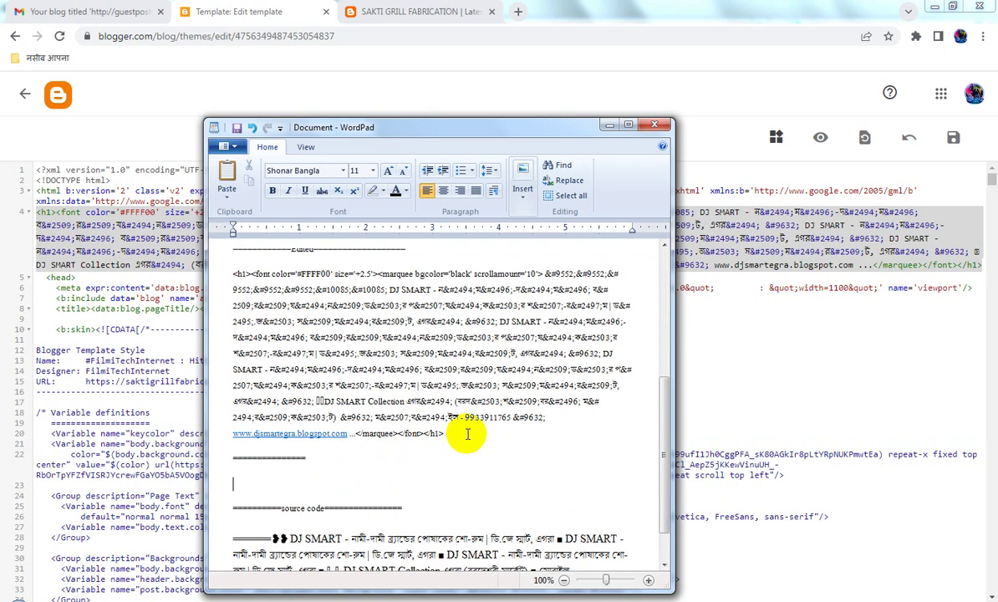
{"action": "key", "text": "ctrl+v"}
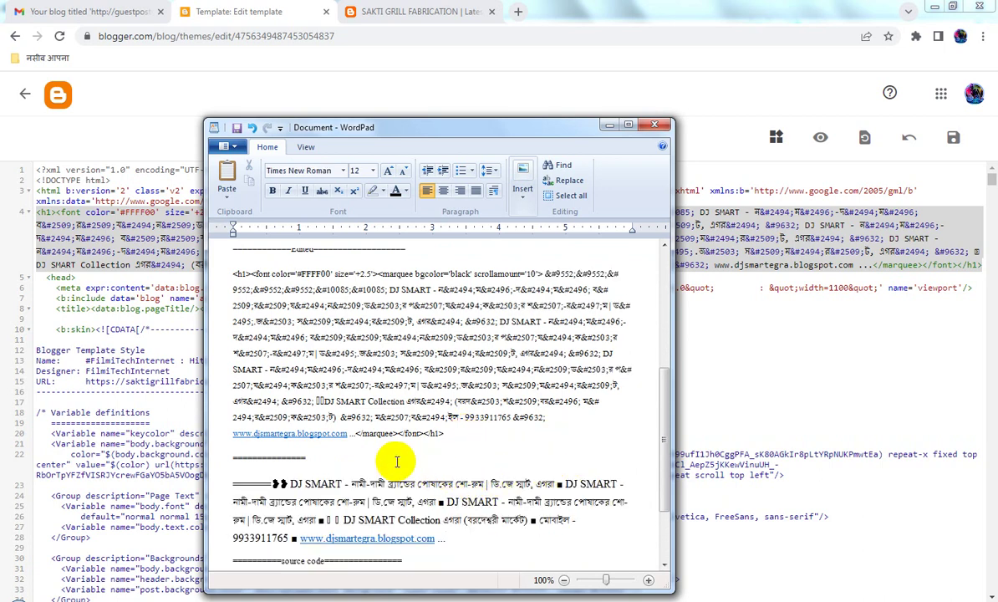
{"action": "scroll", "coordinate": [399, 460], "scroll_direction": "down", "scroll_amount": 2}
{"action": "scroll", "coordinate": [400, 460], "scroll_direction": "up", "scroll_amount": 4}
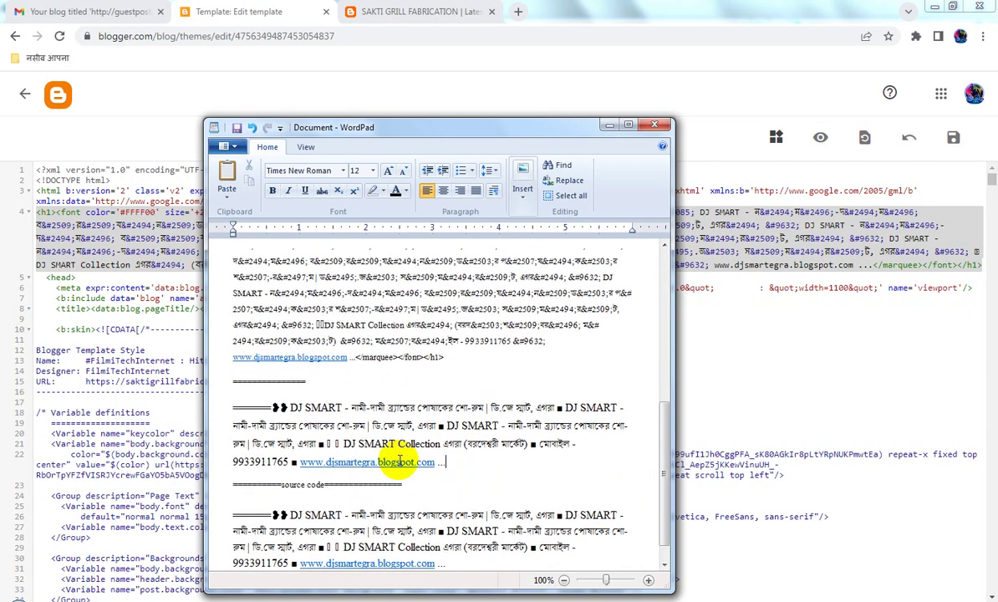
{"action": "scroll", "coordinate": [400, 460], "scroll_direction": "up", "scroll_amount": 3}
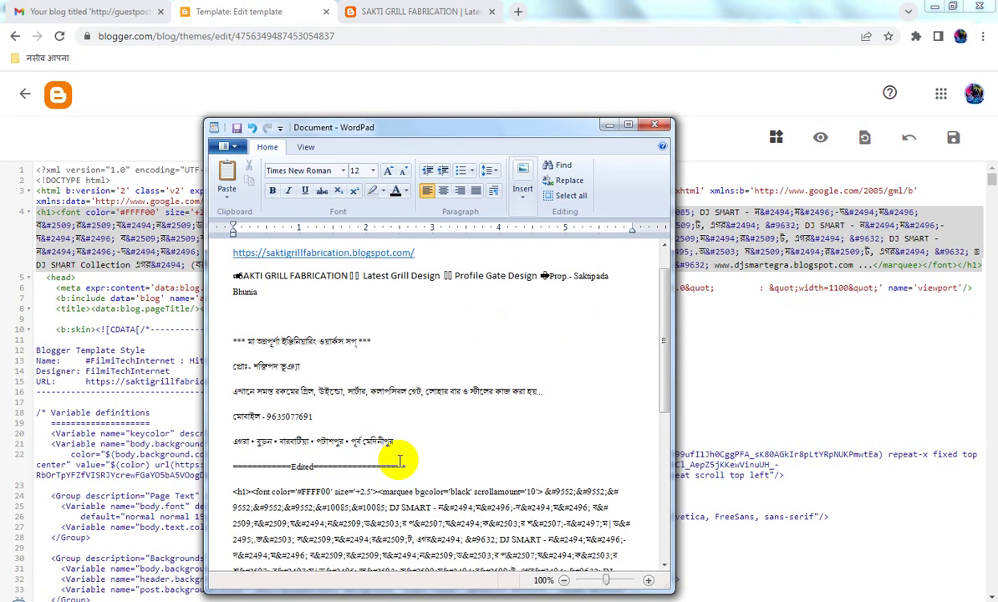
- Put the Bengali works name into the copied paragraph
{"action": "left_click_drag", "start_coordinate": [375, 341], "coordinate": [247, 333]}
{"action": "scroll", "coordinate": [382, 423], "scroll_direction": "down", "scroll_amount": 8}
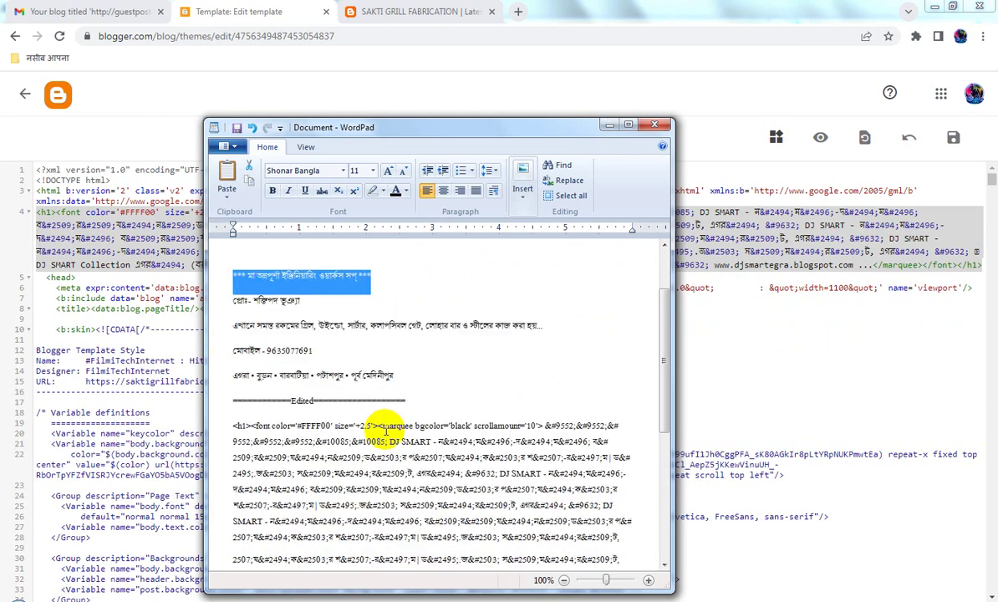
{"action": "left_click_drag", "start_coordinate": [272, 378], "coordinate": [546, 381]}
{"action": "type", "text": "*** মা অন্নপূর্ণা ইঞ্জিনিয়ারিং ওয়ার্কস সপ্***"}
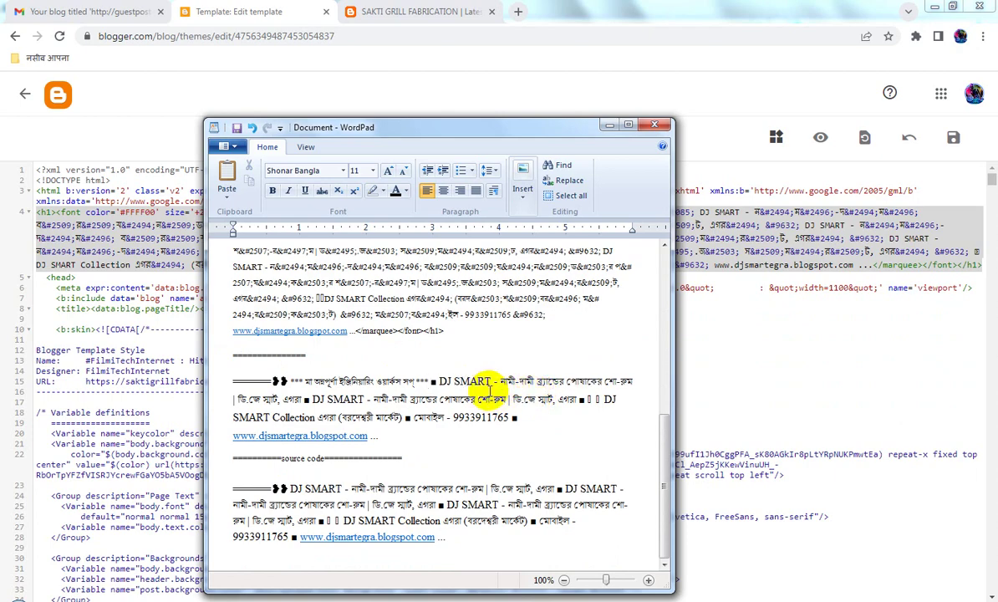
{"action": "scroll", "coordinate": [501, 395], "scroll_direction": "up", "scroll_amount": 5}
{"action": "scroll", "coordinate": [489, 405], "scroll_direction": "up", "scroll_amount": 3}
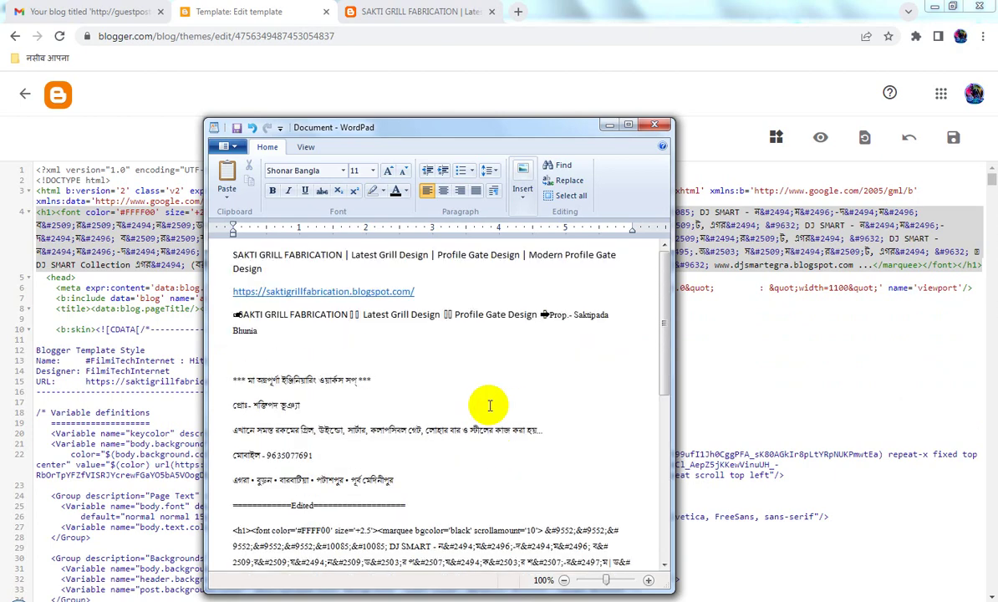
- Replace the first DJ SMART phrase through এগরা with the Bengali proprietor line
{"action": "left_click", "coordinate": [222, 409]}
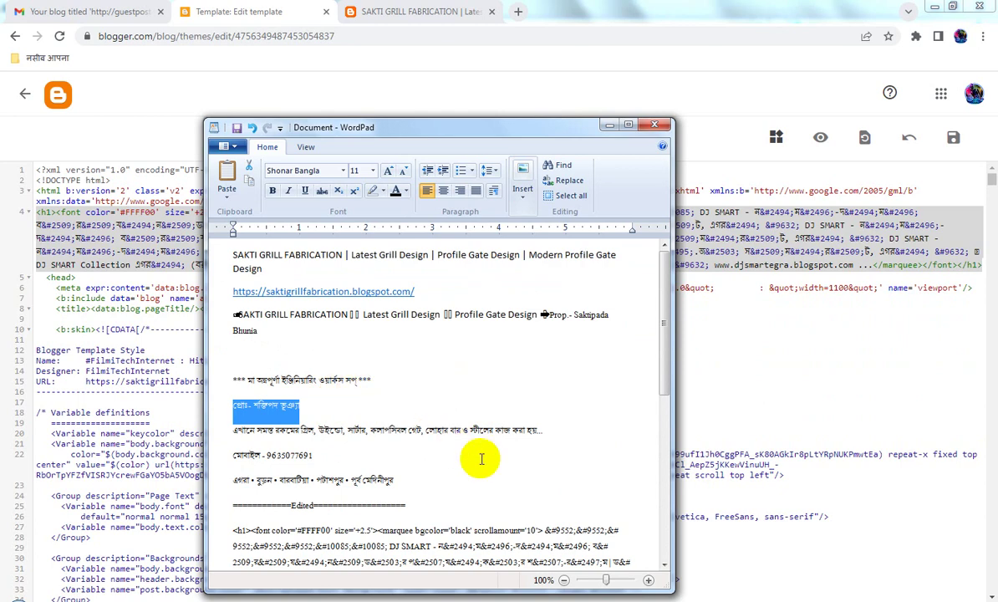
{"action": "scroll", "coordinate": [452, 460], "scroll_direction": "down", "scroll_amount": 3}
{"action": "scroll", "coordinate": [493, 418], "scroll_direction": "down", "scroll_amount": 3}
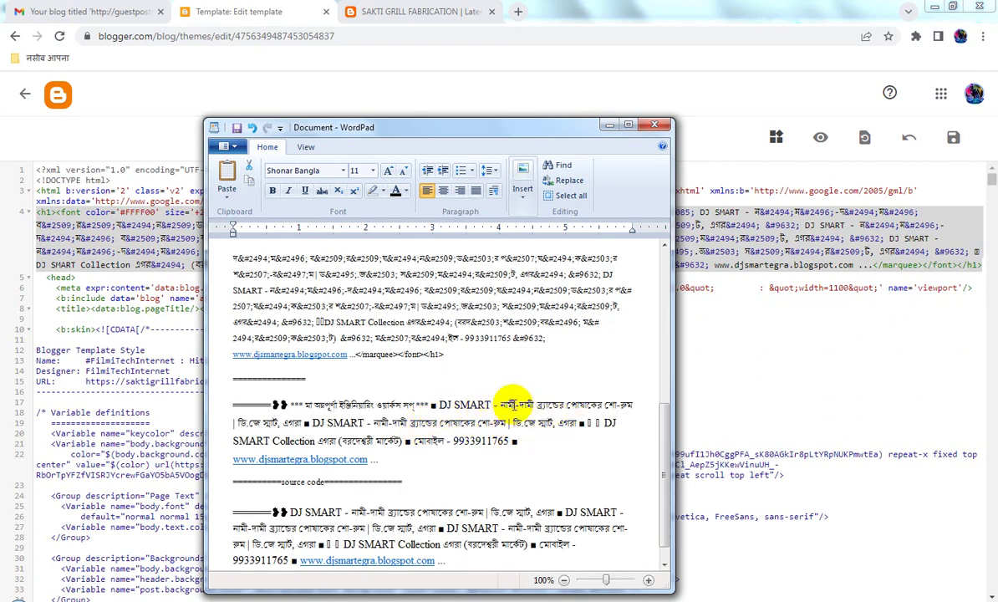
{"action": "left_click", "coordinate": [439, 407]}
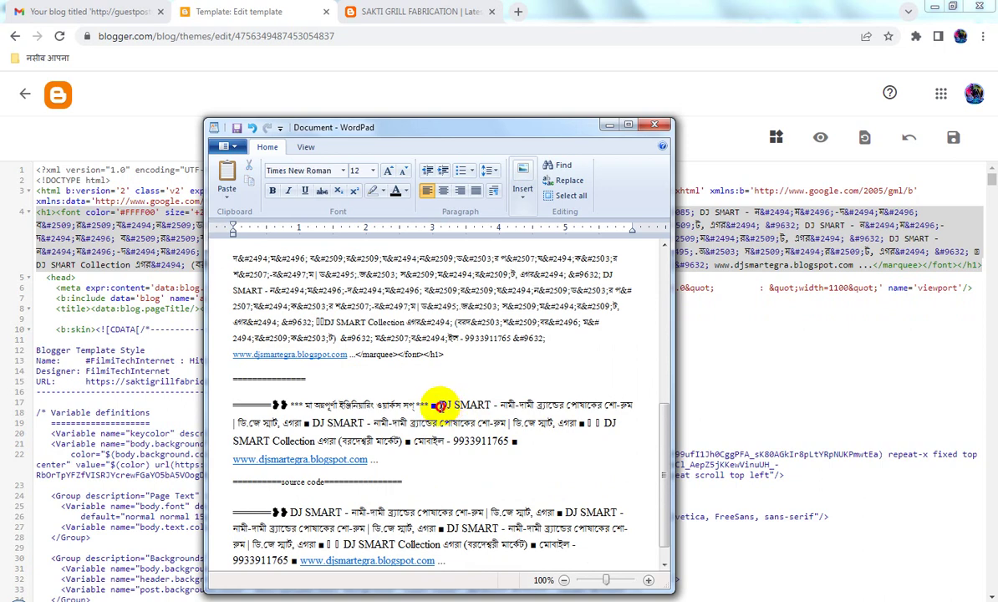
{"action": "left_click_drag", "start_coordinate": [439, 406], "coordinate": [268, 417]}
{"action": "type", "text": "প্রো- শক্তিপদ ভুক্ত"}
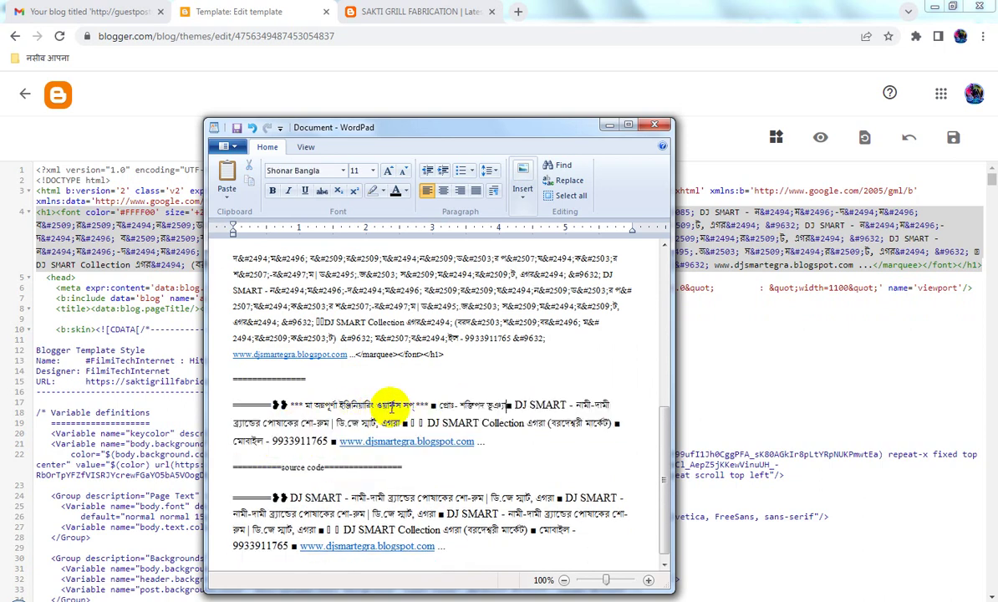
{"action": "left_click", "coordinate": [508, 408]}
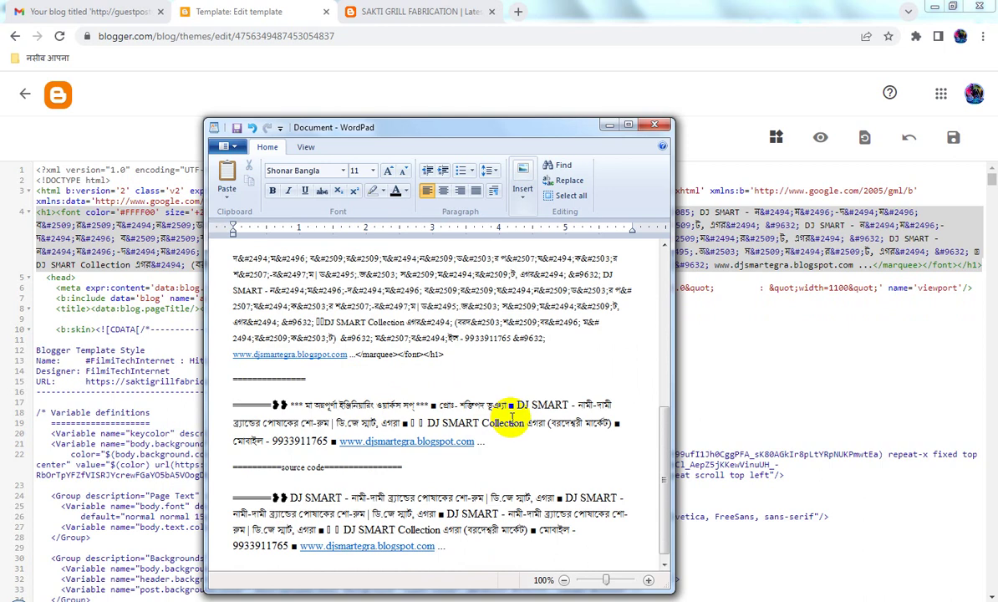
{"action": "scroll", "coordinate": [511, 413], "scroll_direction": "up", "scroll_amount": 10}
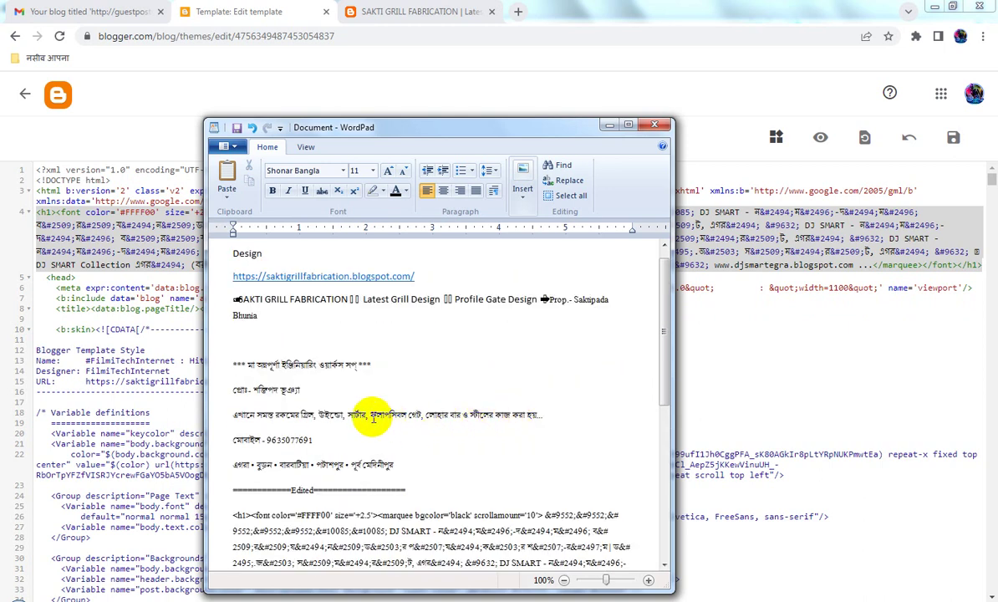
- Replace the remaining DJ SMART shop text with the Bengali grill services line
{"action": "left_click_drag", "start_coordinate": [548, 413], "coordinate": [238, 417]}
{"action": "scroll", "coordinate": [447, 455], "scroll_direction": "down", "scroll_amount": 1}
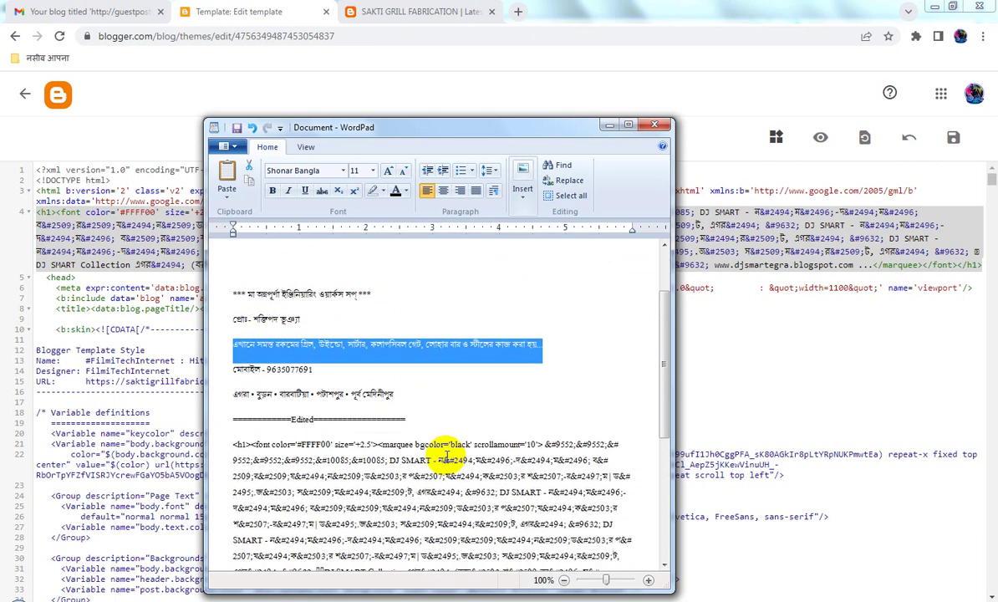
{"action": "scroll", "coordinate": [447, 455], "scroll_direction": "down", "scroll_amount": 5}
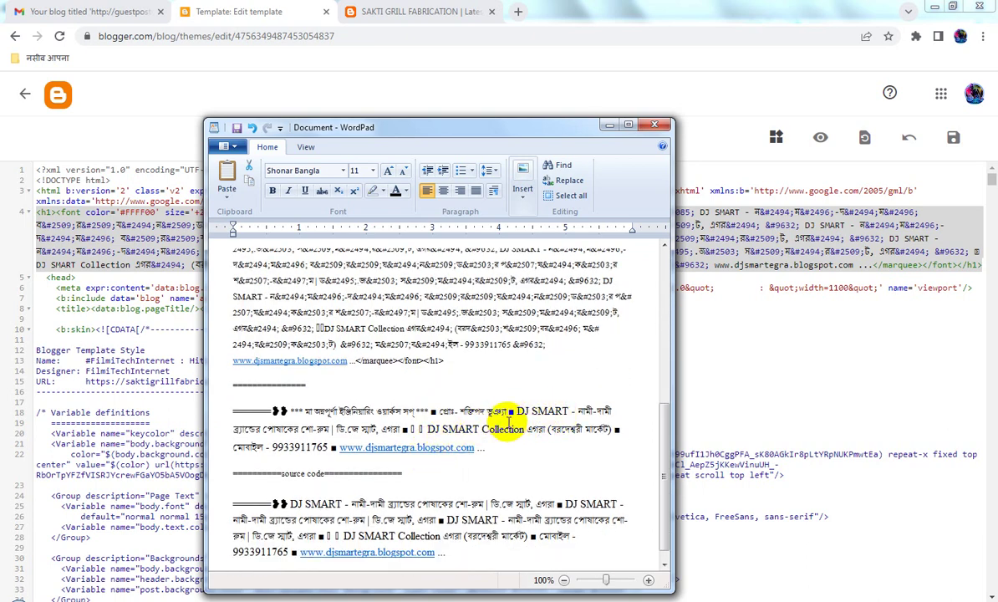
{"action": "left_click_drag", "start_coordinate": [518, 410], "coordinate": [601, 429]}
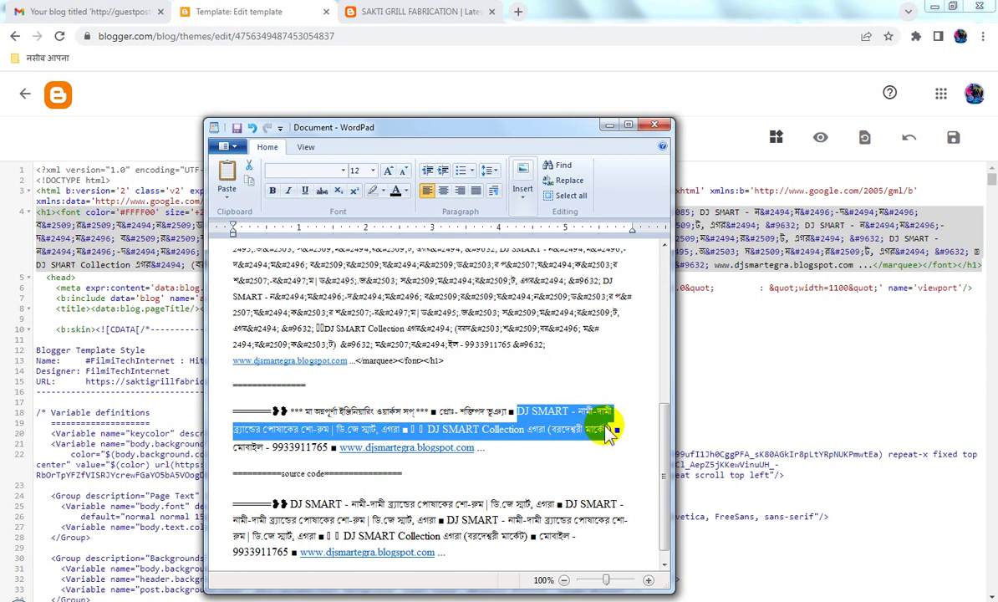
{"action": "type", "text": "এখানে সমস্ত রকমের গ্রিল, উইন্ডো, সাটার, কলাপসিবল গেট, লোহার বার ও সীসের কাজ করা হয়...)"}
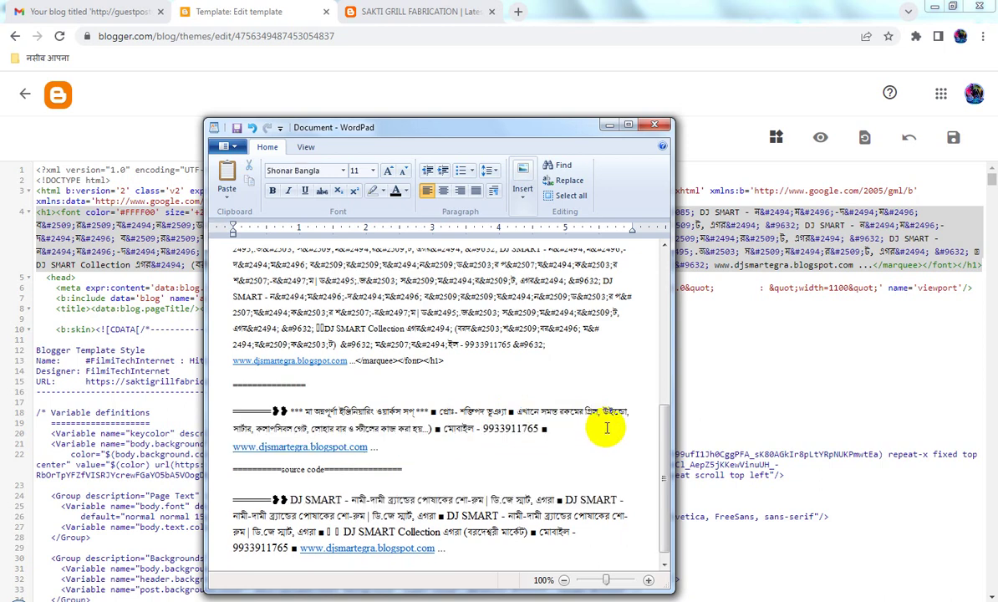
{"action": "key", "text": "BackSpace"}
{"action": "key", "text": "BackSpace"}
{"action": "key", "text": "BackSpace"}
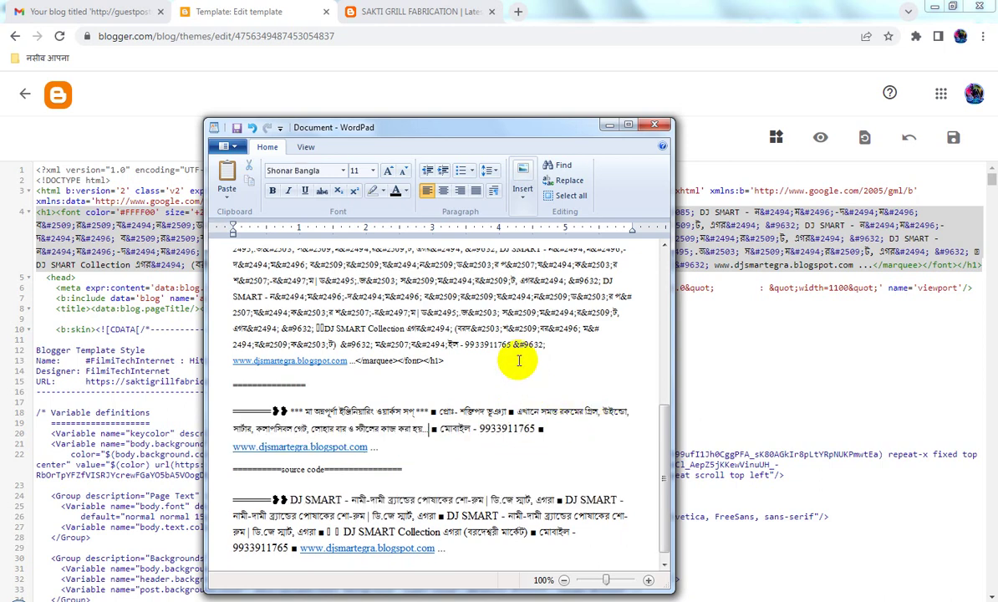
{"action": "left_click", "coordinate": [522, 311]}
- Add the Bengali address before the mobile label, preceded by a ■ separator
{"action": "scroll", "coordinate": [518, 462], "scroll_direction": "up", "scroll_amount": 5}
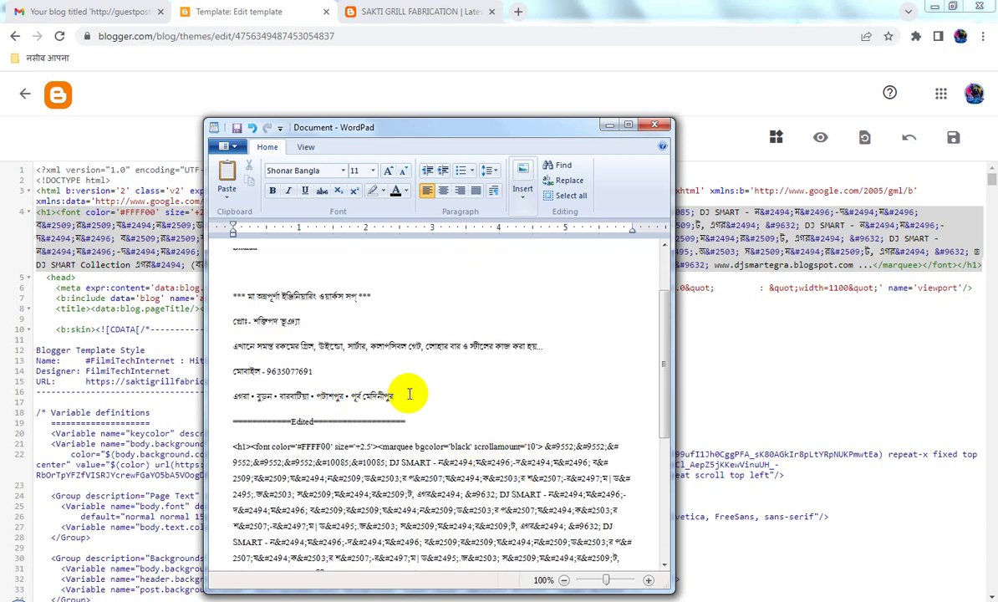
{"action": "left_click_drag", "start_coordinate": [393, 396], "coordinate": [235, 403]}
{"action": "key", "text": "ctrl+c"}
{"action": "scroll", "coordinate": [499, 454], "scroll_direction": "down", "scroll_amount": 5}
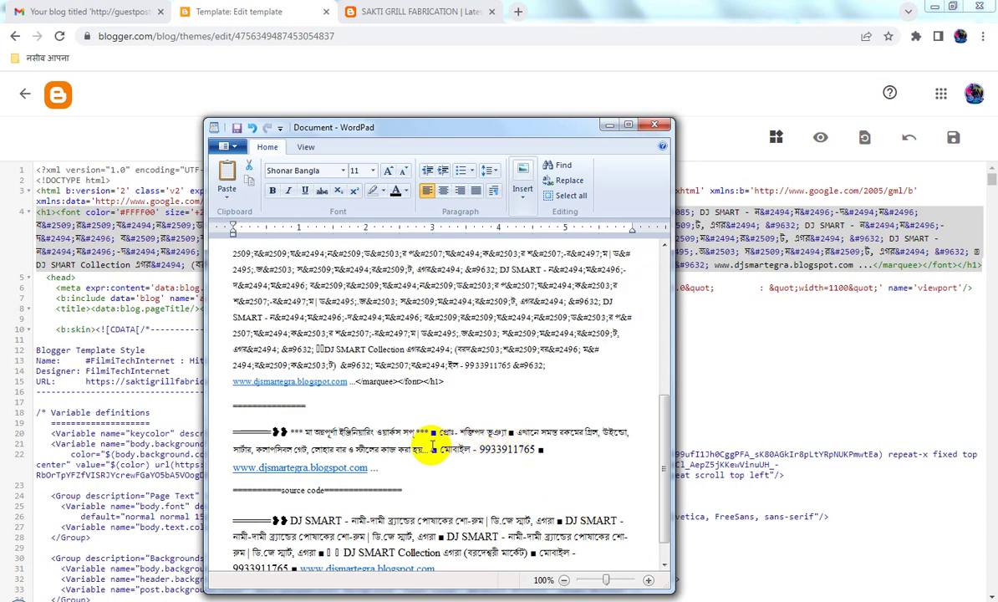
{"action": "key", "text": "ctrl+v"}
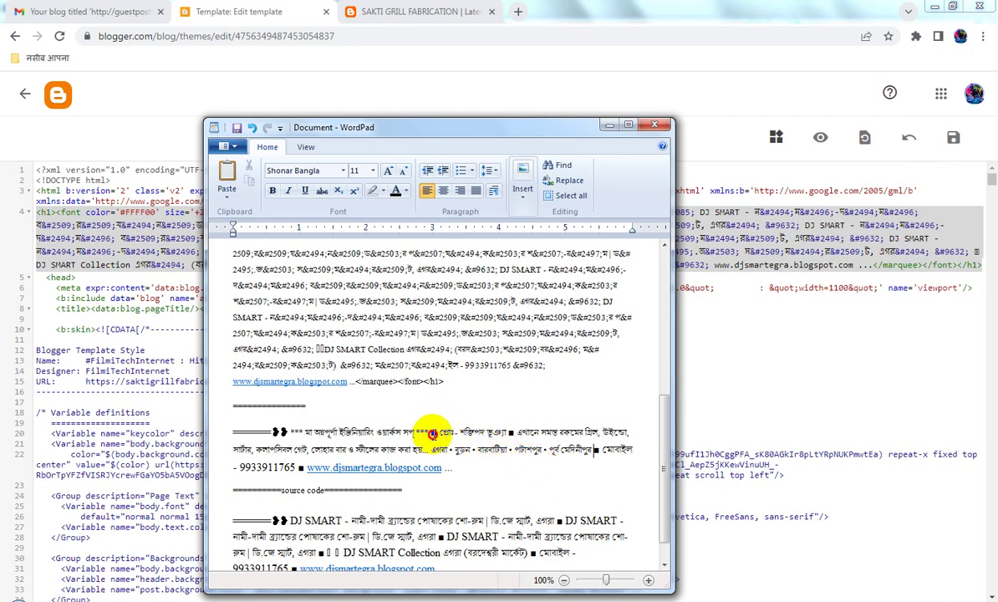
{"action": "left_click", "coordinate": [436, 434]}
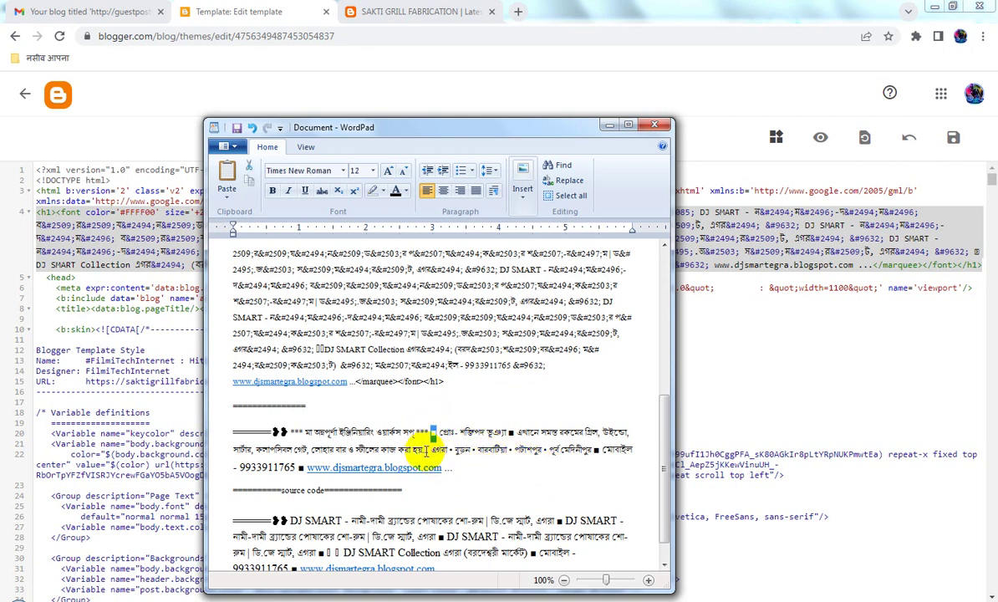
{"action": "type", "text": "■"}
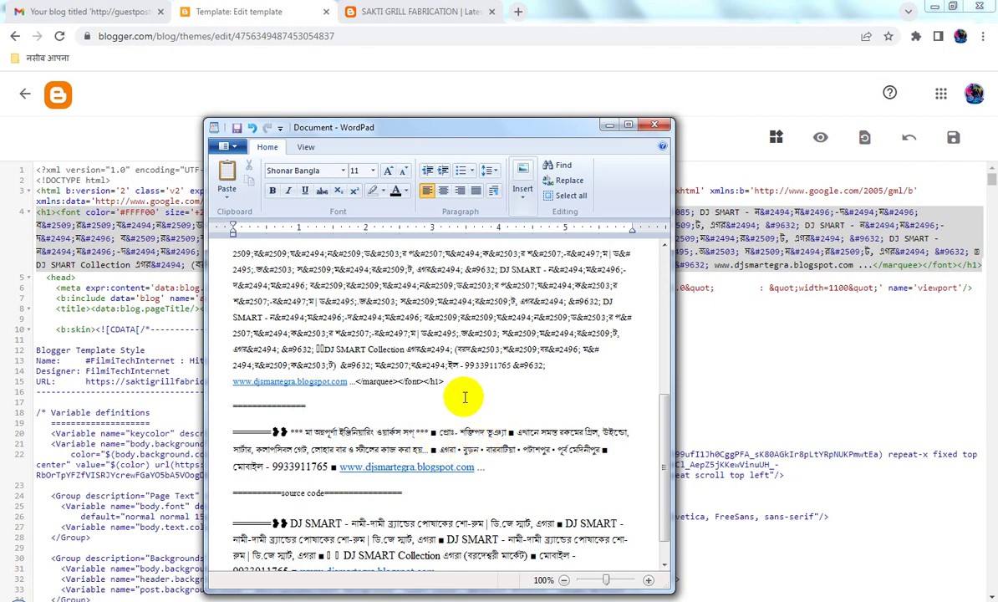
{"action": "scroll", "coordinate": [463, 389], "scroll_direction": "up", "scroll_amount": 4}
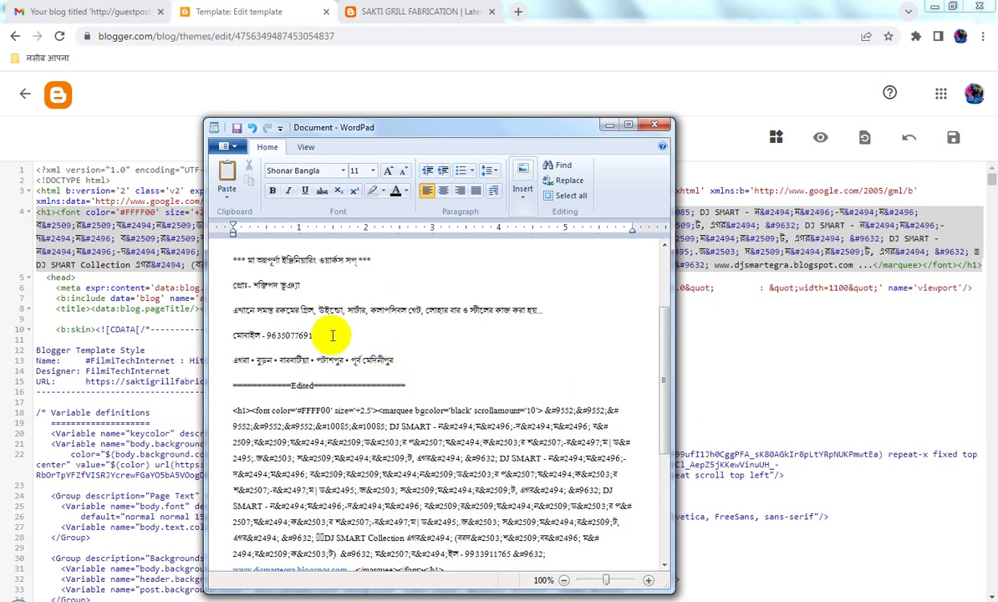
- Replace the old mobile number with the new one, then view the live blog
{"action": "left_click_drag", "start_coordinate": [328, 335], "coordinate": [234, 333]}
{"action": "key", "text": "ctrl+c"}
{"action": "scroll", "coordinate": [439, 414], "scroll_direction": "down", "scroll_amount": 5}
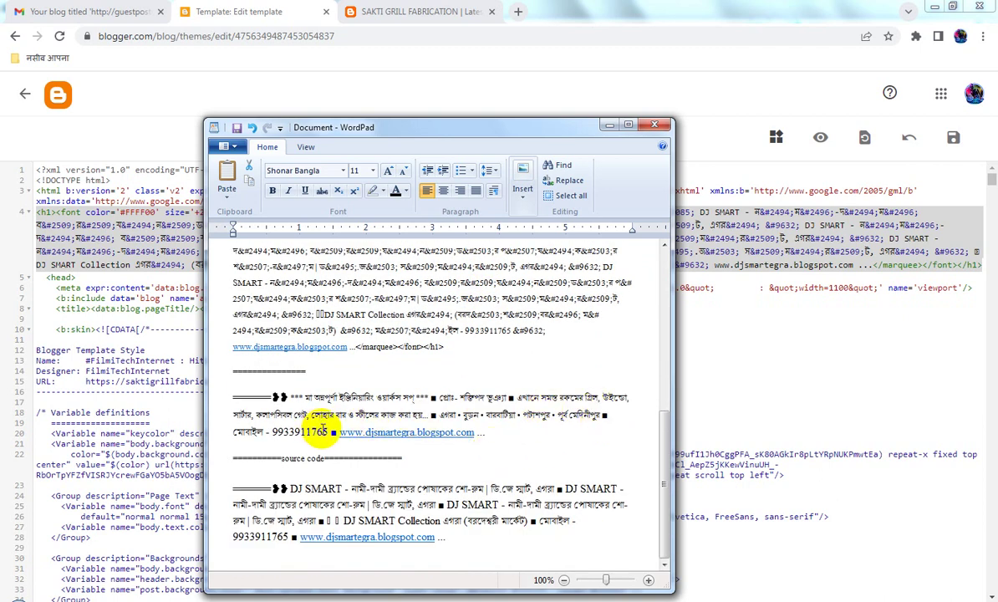
{"action": "left_click_drag", "start_coordinate": [324, 431], "coordinate": [234, 432]}
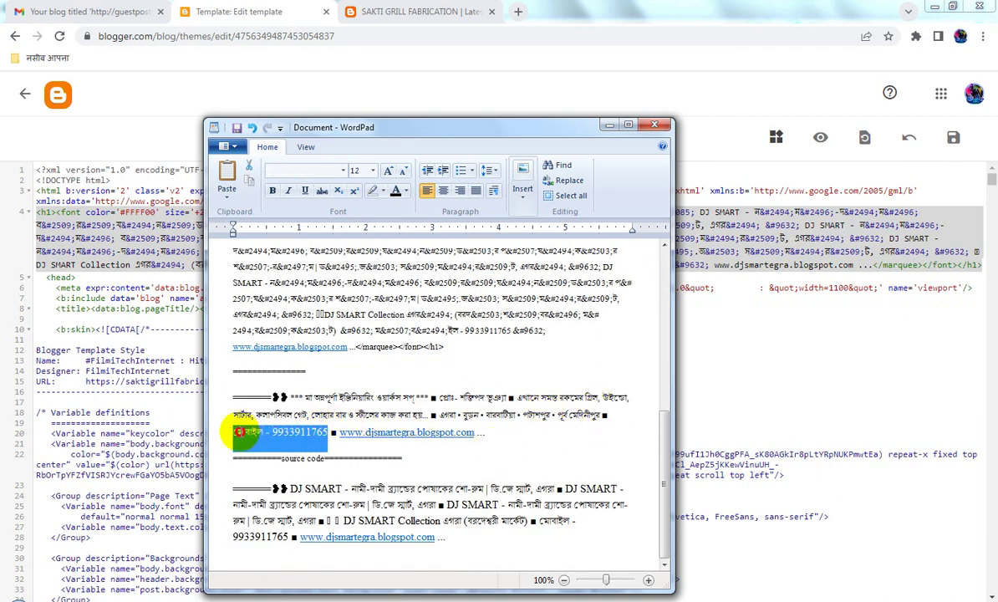
{"action": "key", "text": "ctrl+v"}
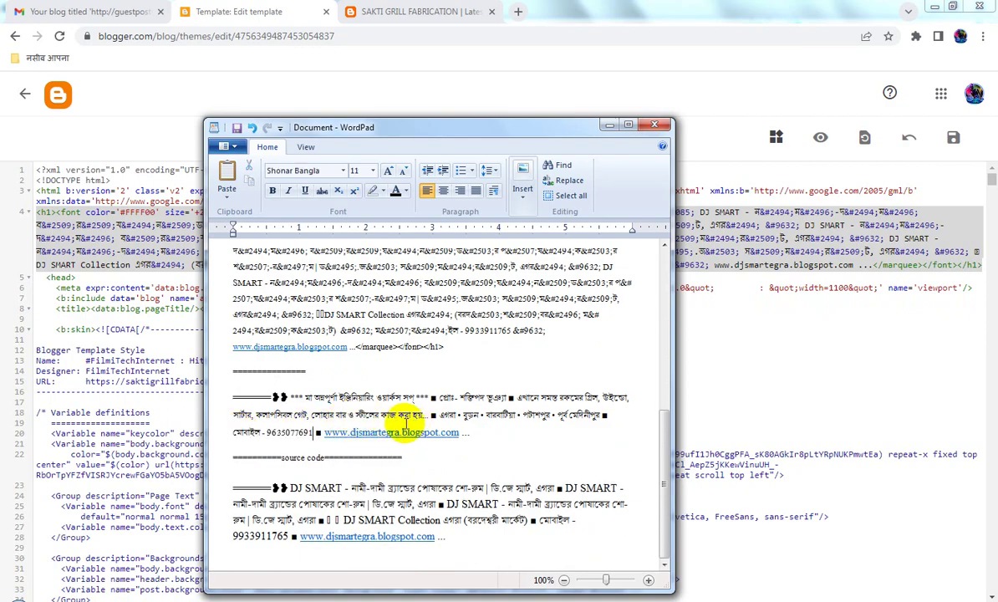
{"action": "left_click", "coordinate": [389, 11]}
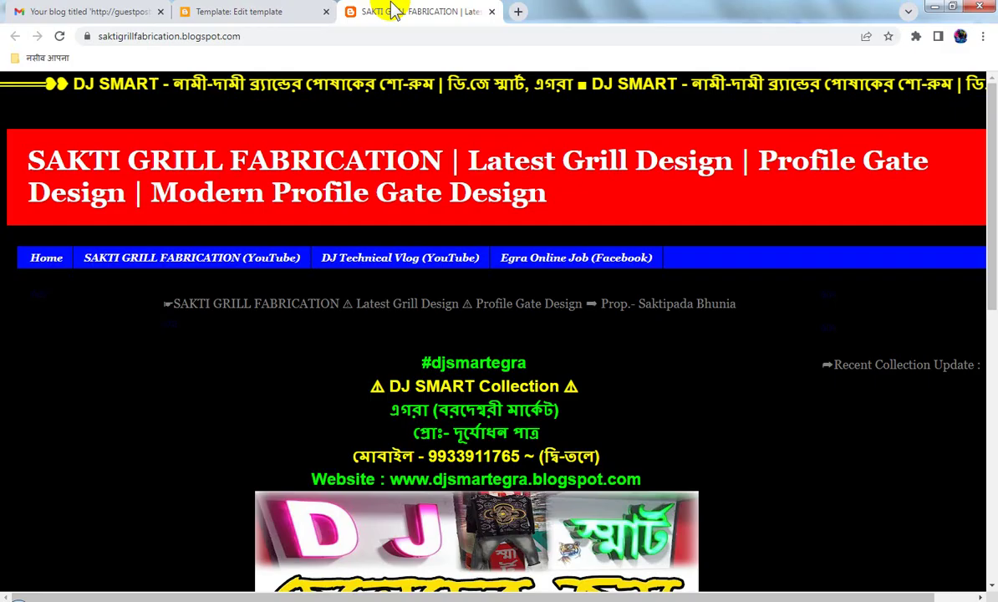
{"action": "double_click", "coordinate": [138, 35]}
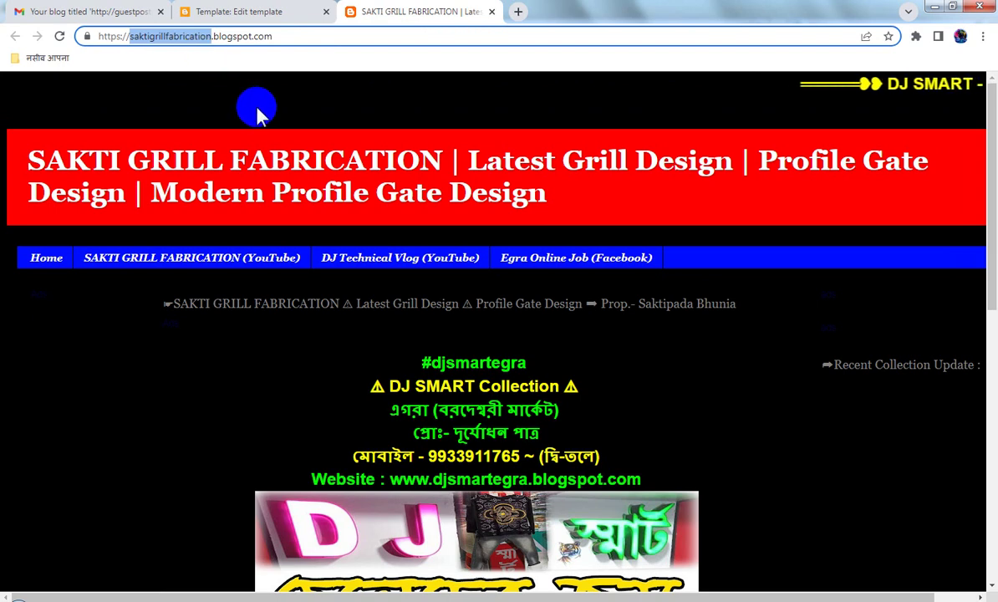
{"action": "left_click", "coordinate": [234, 590]}
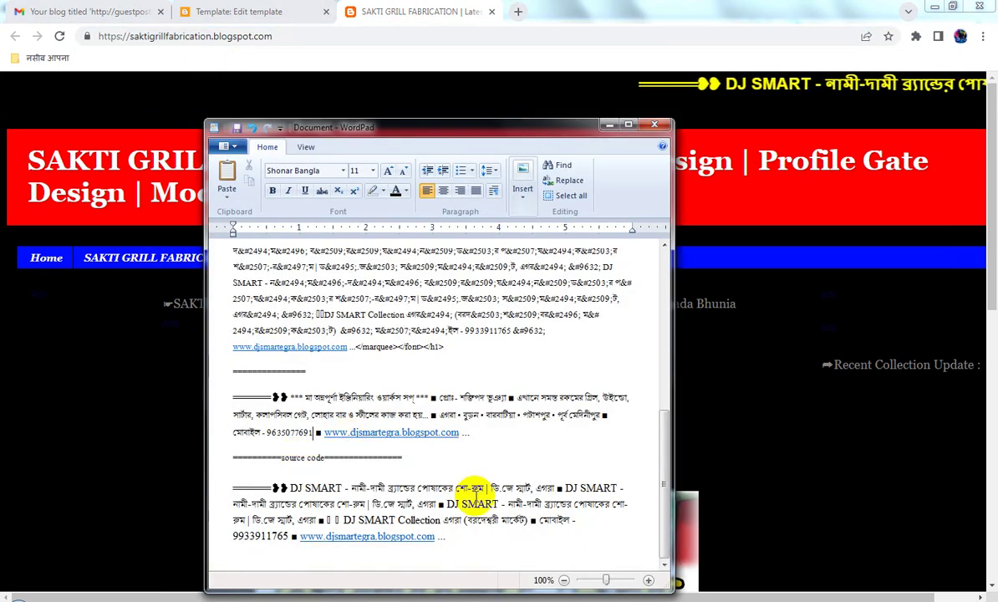
{"action": "left_click", "coordinate": [485, 431]}
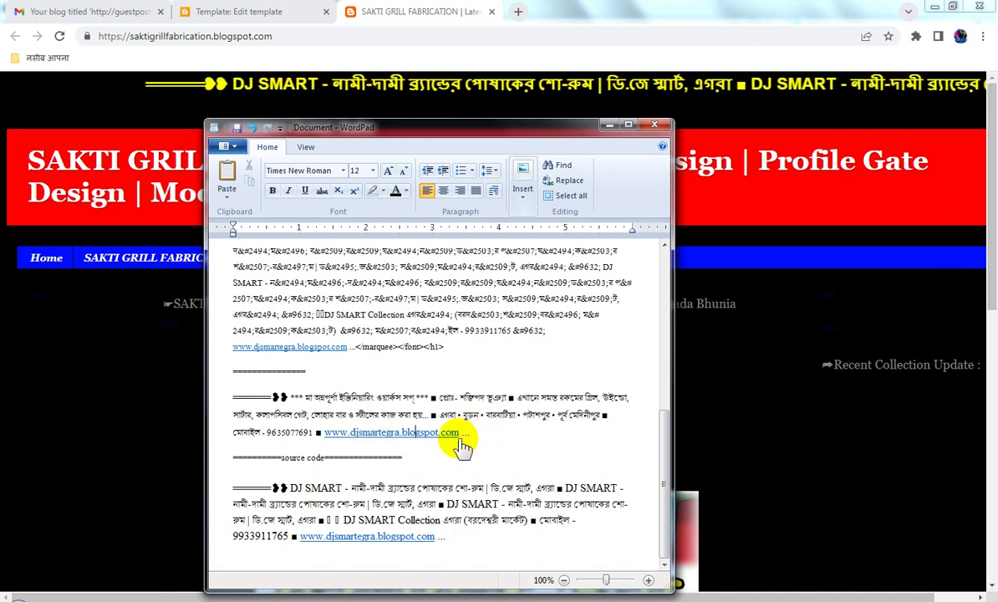
{"action": "key", "text": "Left"}
{"action": "key", "text": "Left"}
{"action": "key", "text": "Left"}
{"action": "key", "text": "Left"}
{"action": "key", "text": "Left"}
{"action": "key", "text": "Left"}
{"action": "key", "text": "Left"}
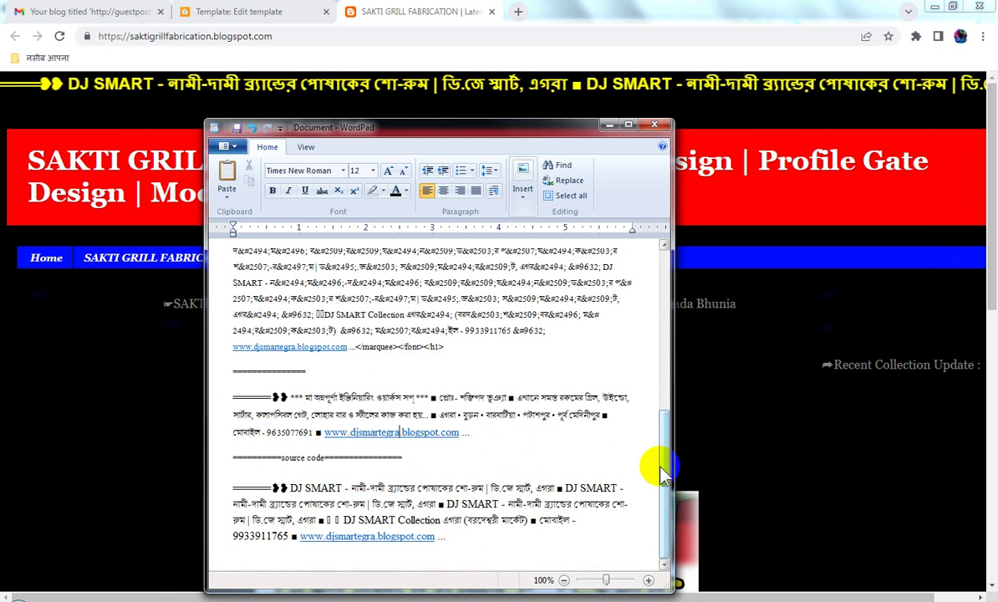
{"action": "key", "text": "BackSpace"}
{"action": "key", "text": "BackSpace"}
{"action": "key", "text": "BackSpace"}
{"action": "key", "text": "BackSpace"}
{"action": "key", "text": "BackSpace"}
{"action": "key", "text": "BackSpace"}
{"action": "key", "text": "BackSpace"}
{"action": "key", "text": "BackSpace"}
{"action": "key", "text": "BackSpace"}
{"action": "key", "text": "BackSpace"}
{"action": "key", "text": "BackSpace"}
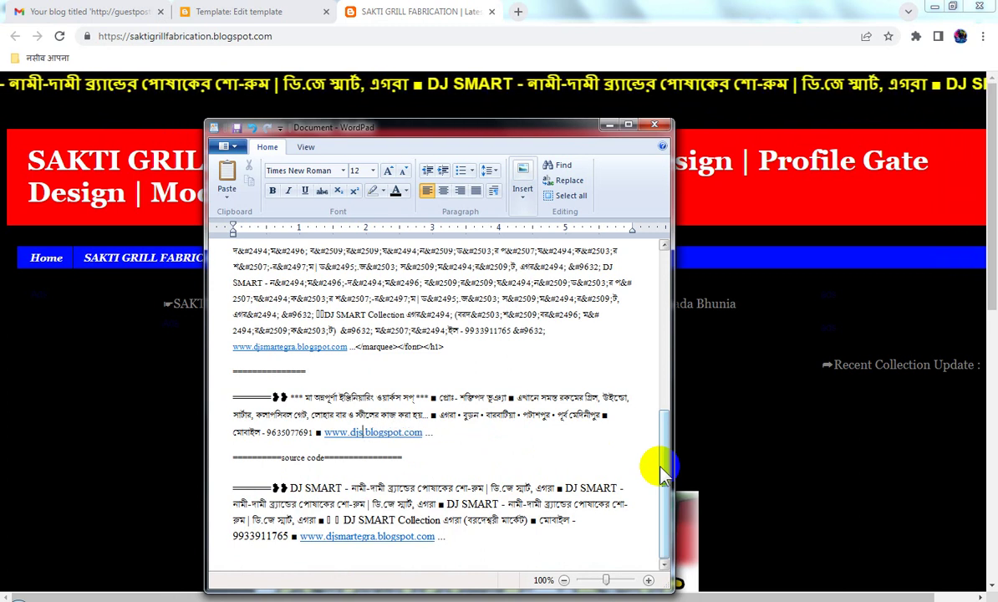
{"action": "type", "text": "saktigrillfabrication."}
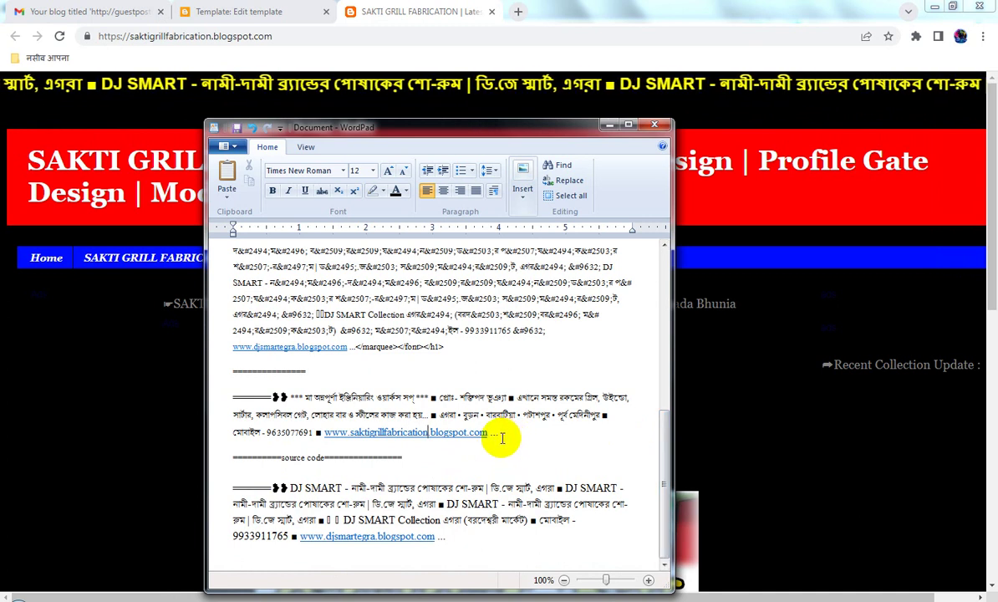
{"action": "left_click_drag", "start_coordinate": [511, 434], "coordinate": [298, 398]}
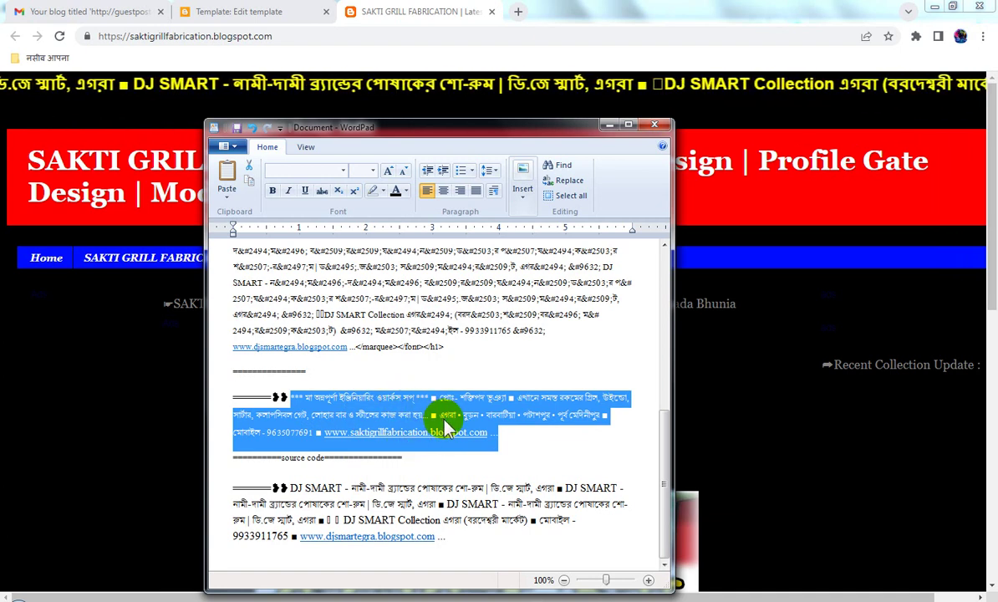
- Replace the old entity text after '10'> in the h1 marquee with the Bengali details, and copy the line
{"action": "left_click_drag", "start_coordinate": [355, 350], "coordinate": [556, 531]}
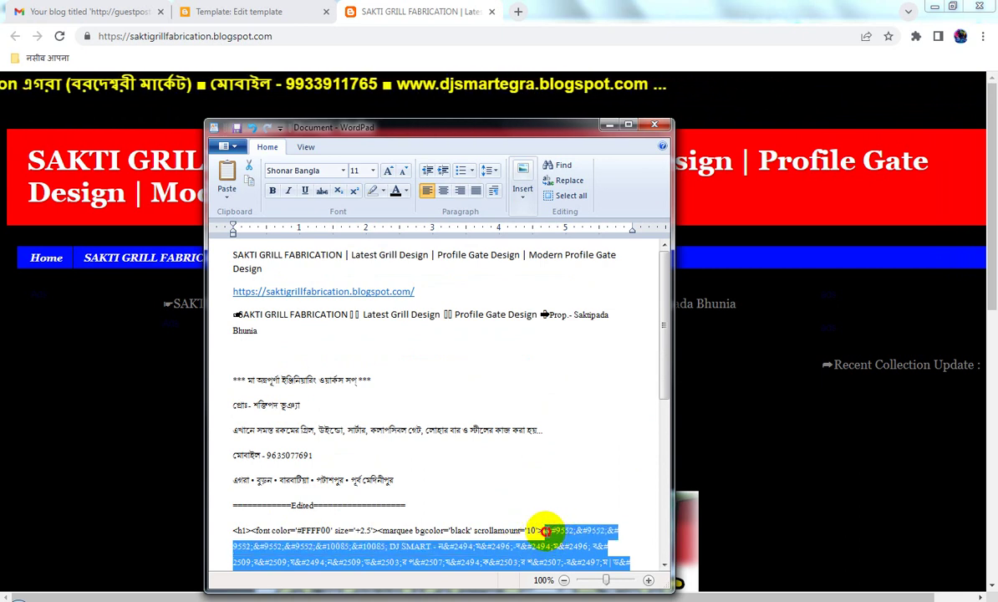
{"action": "left_click_drag", "start_coordinate": [545, 530], "coordinate": [545, 530]}
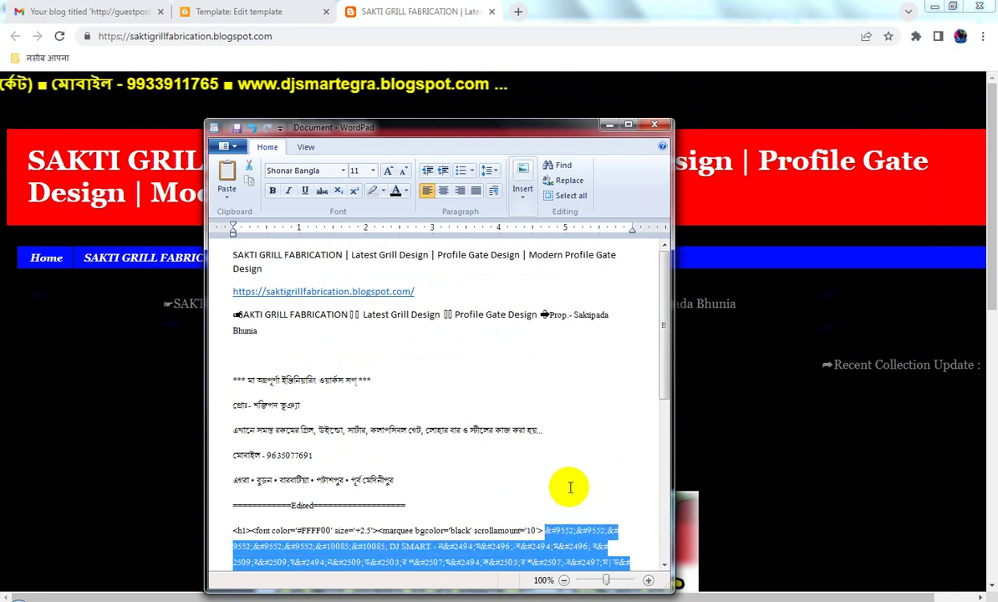
{"action": "scroll", "coordinate": [561, 525], "scroll_direction": "down", "scroll_amount": 3}
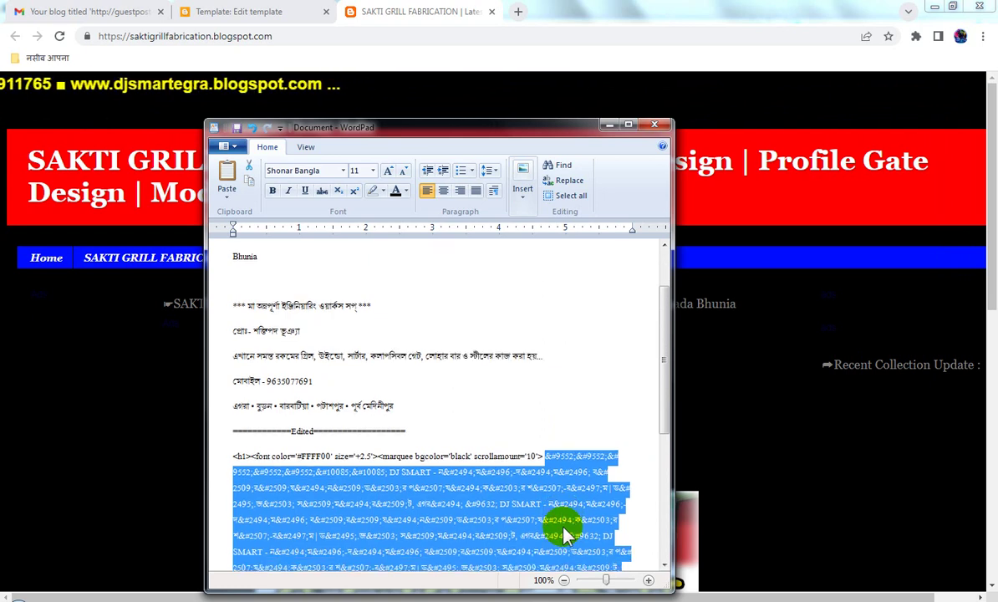
{"action": "scroll", "coordinate": [565, 536], "scroll_direction": "down", "scroll_amount": 2}
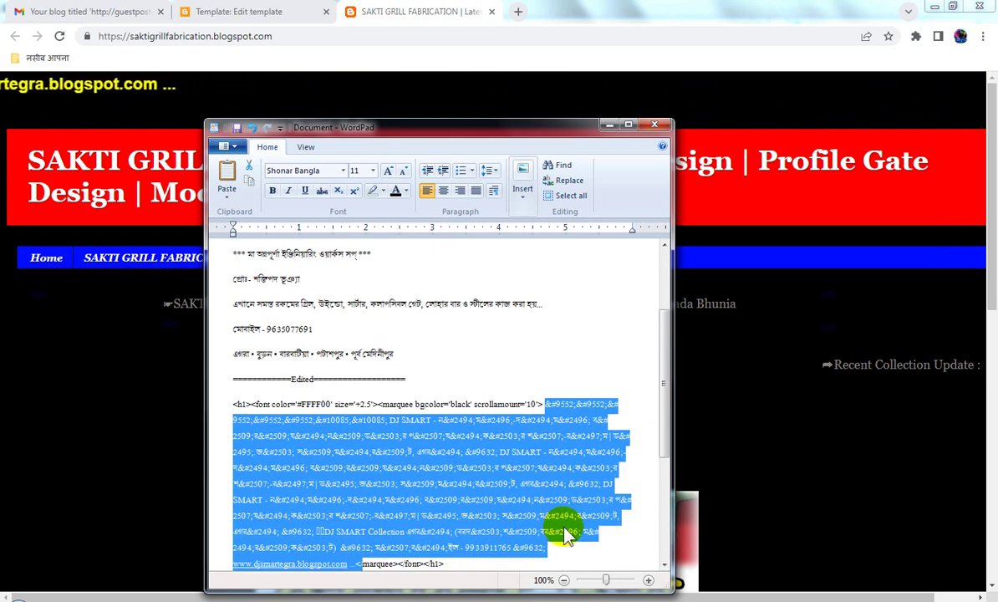
{"action": "key", "text": "ctrl+v"}
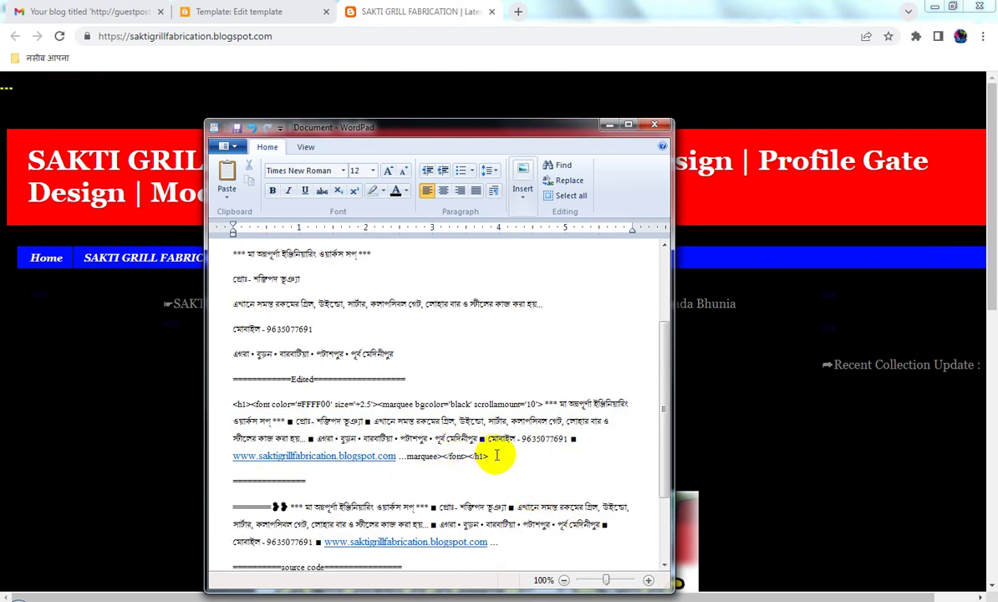
{"action": "left_click_drag", "start_coordinate": [496, 456], "coordinate": [217, 404]}
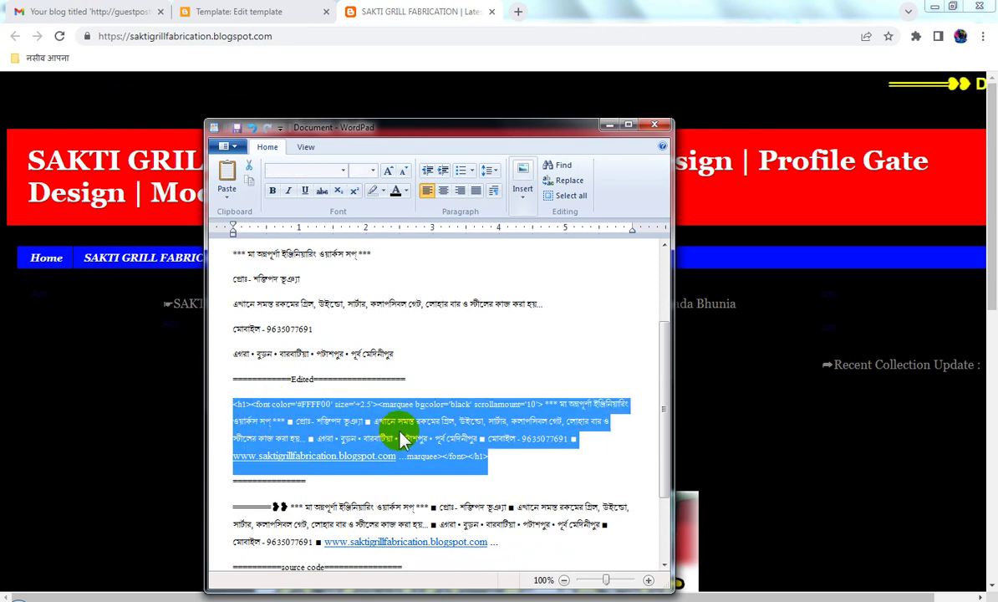
{"action": "left_click", "coordinate": [255, 11]}
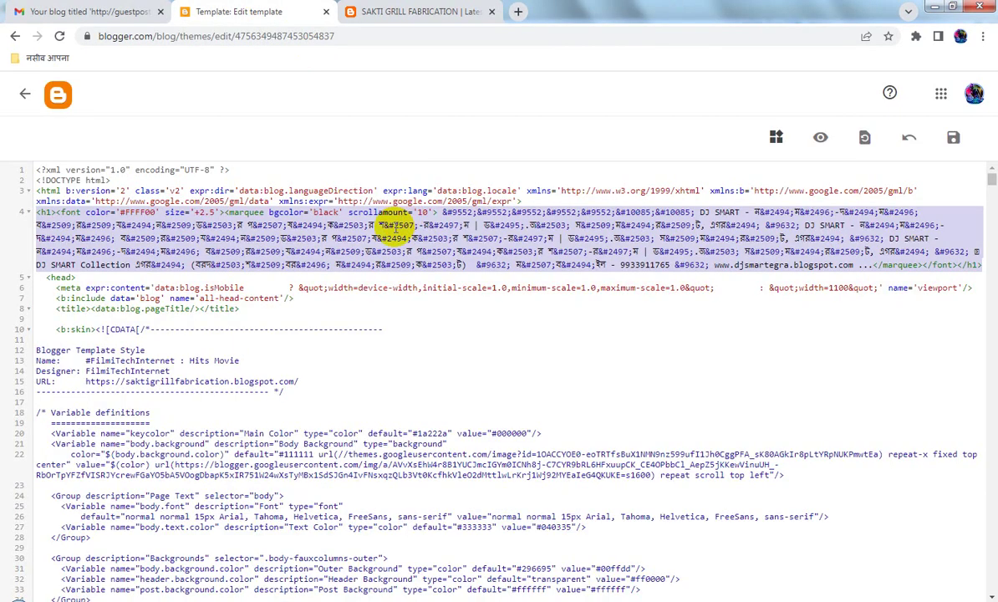
- Paste the Bengali marquee into template line 4, save, and dismiss the unclosed 'marquee' end-tag error
{"action": "key", "text": "ctrl+v"}
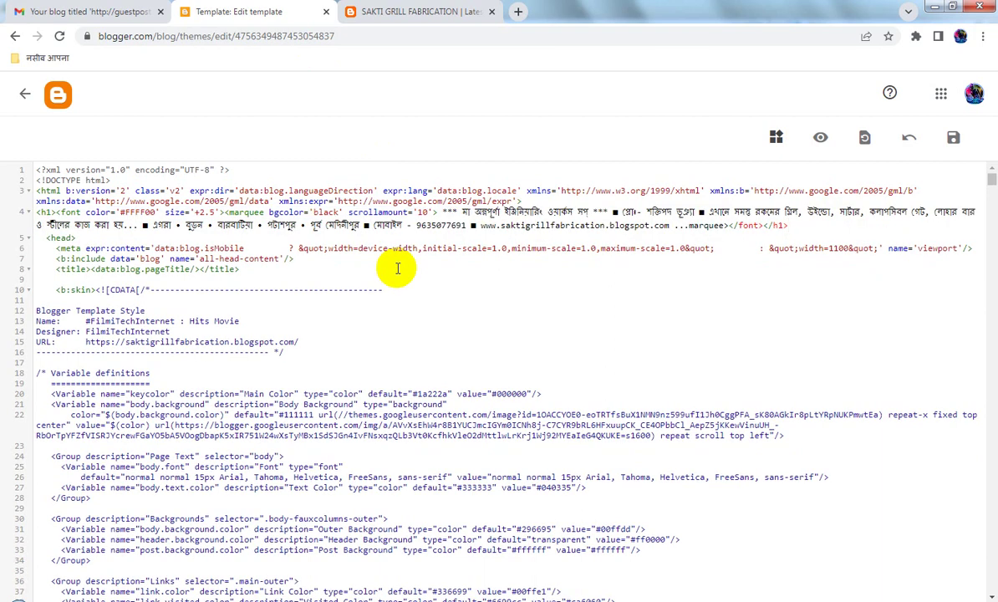
{"action": "left_click", "coordinate": [954, 138]}
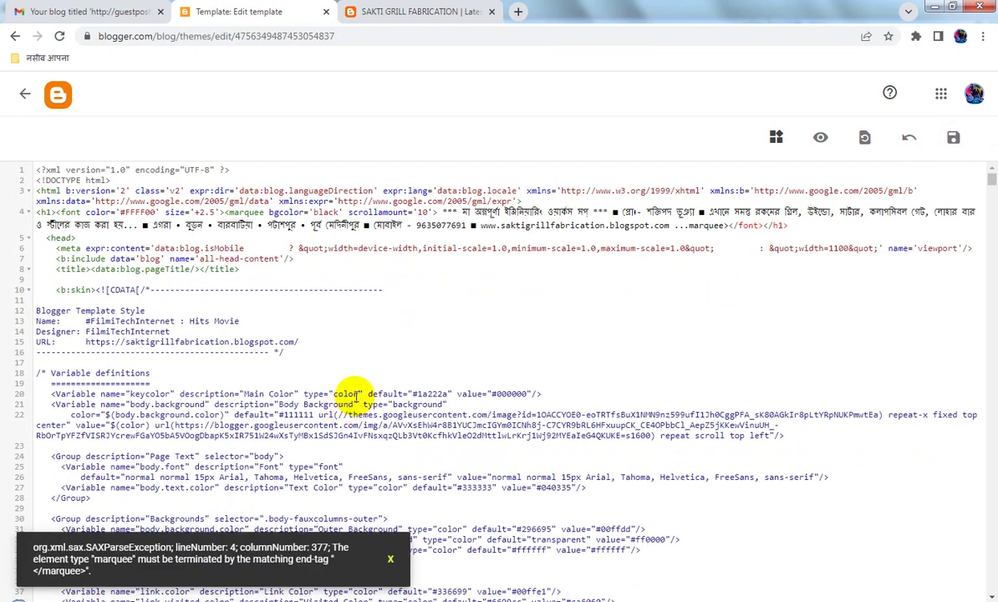
{"action": "left_click", "coordinate": [390, 561]}
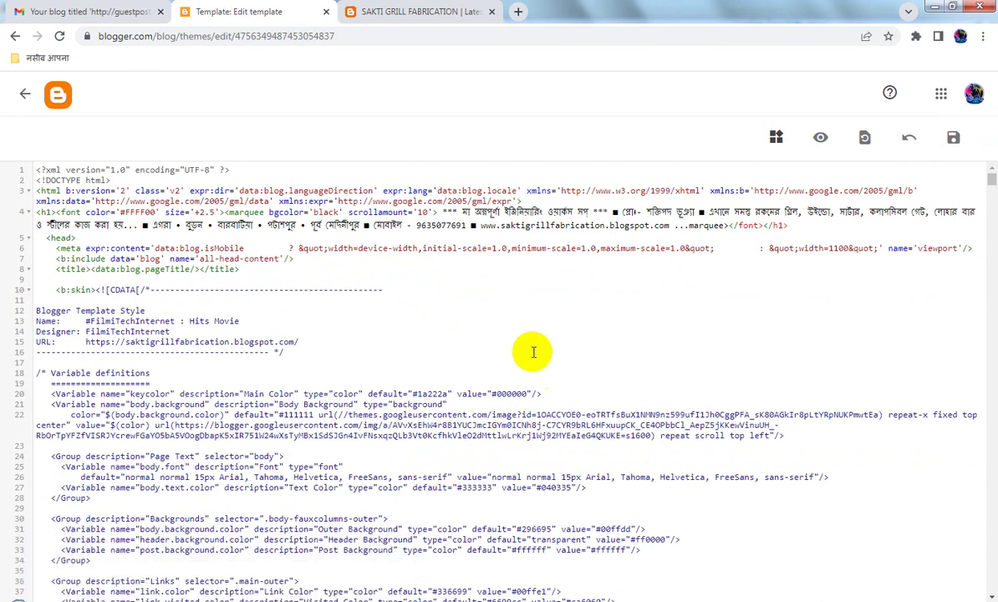
{"action": "key", "text": "alt+Tab"}
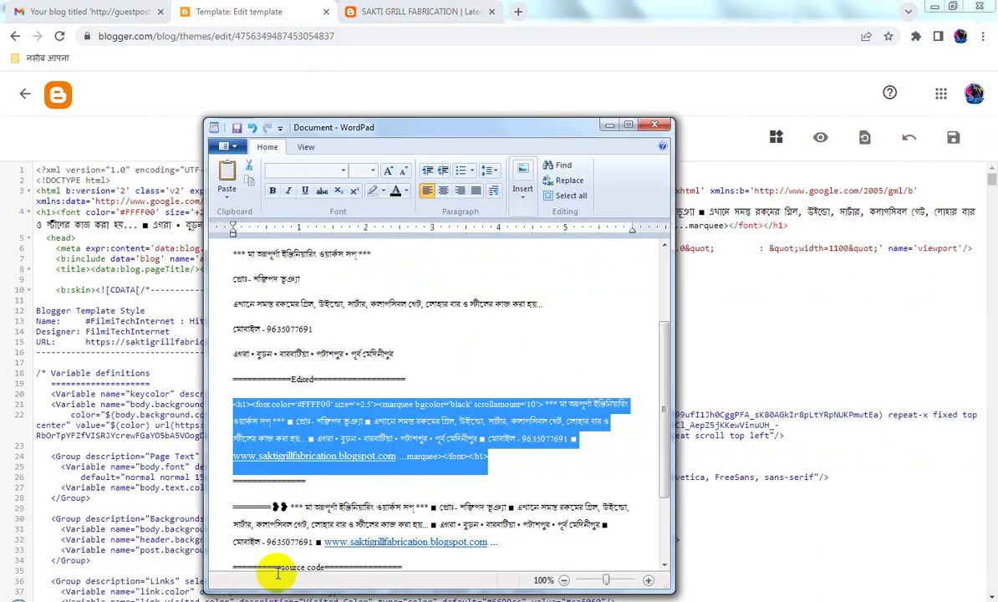
- Restore the entity-coded h1 line and swap its DJ SMART text for the Bengali details, keeping </marquee></font></h1>
{"action": "key", "text": "ctrl+v"}
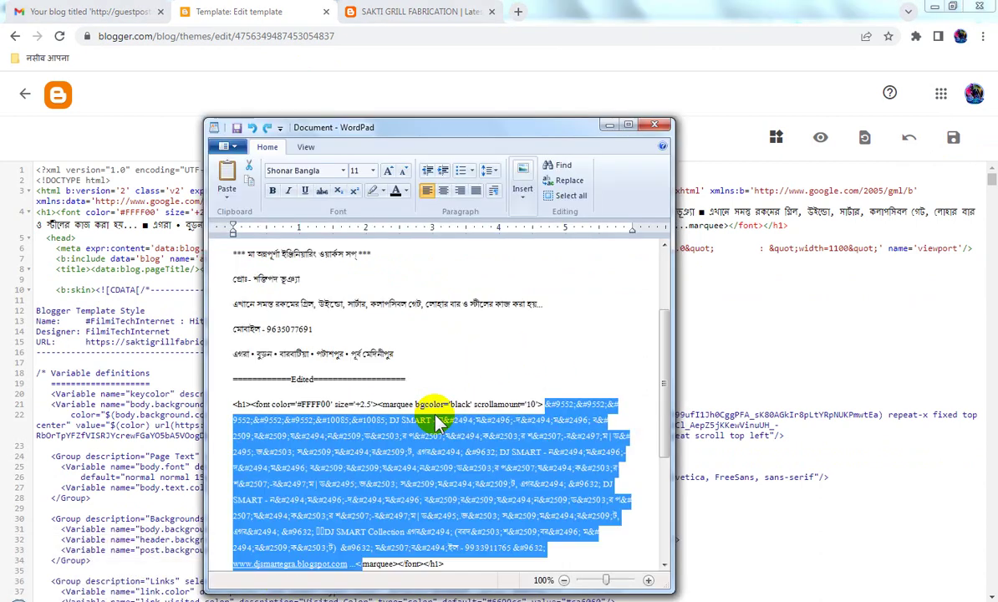
{"action": "scroll", "coordinate": [455, 421], "scroll_direction": "down", "scroll_amount": 3}
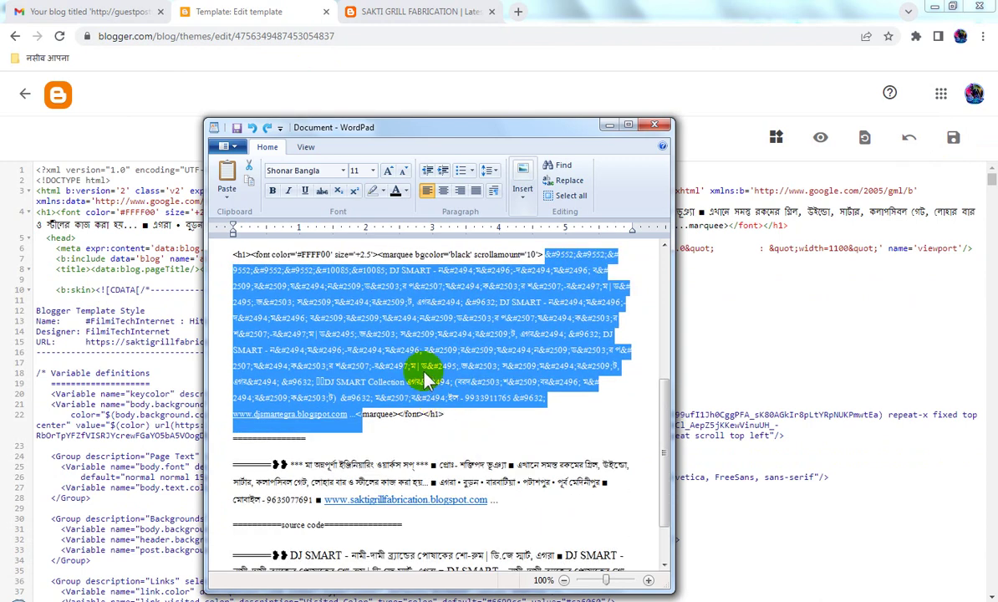
{"action": "left_click_drag", "start_coordinate": [496, 501], "coordinate": [249, 469]}
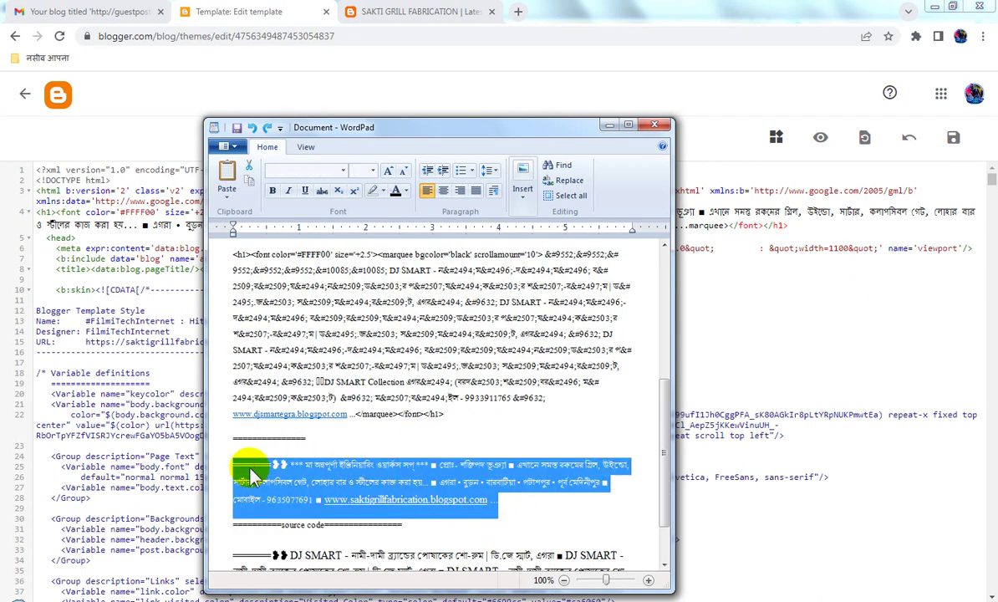
{"action": "left_click", "coordinate": [357, 415]}
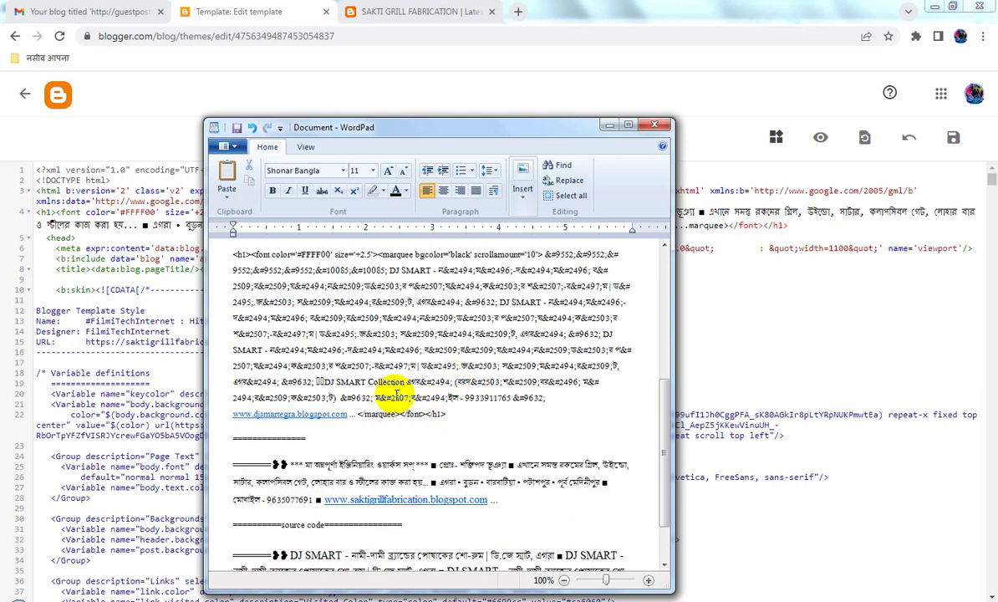
{"action": "left_click", "coordinate": [404, 270], "text": "shift"}
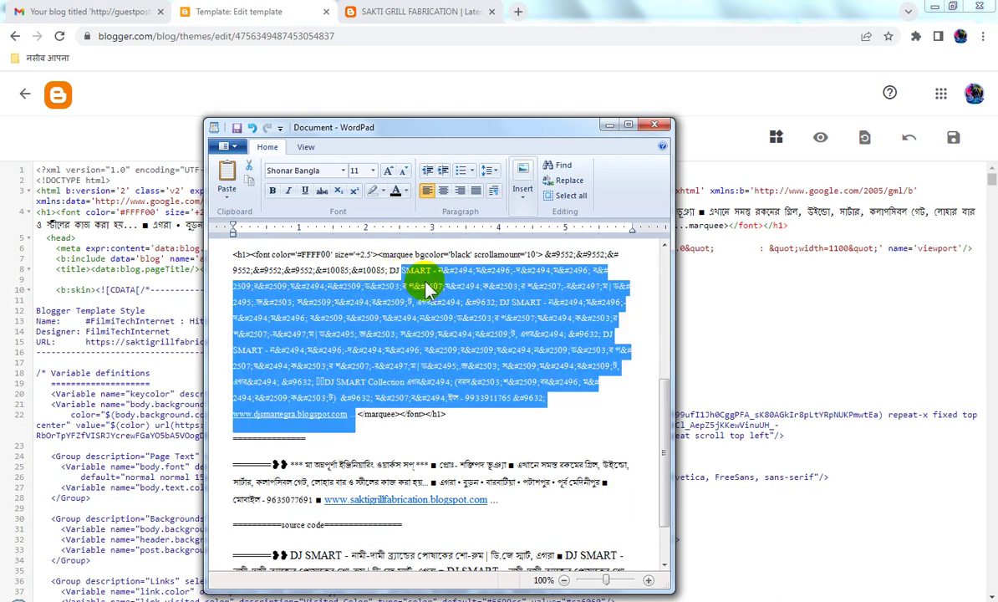
{"action": "key", "text": "Delete"}
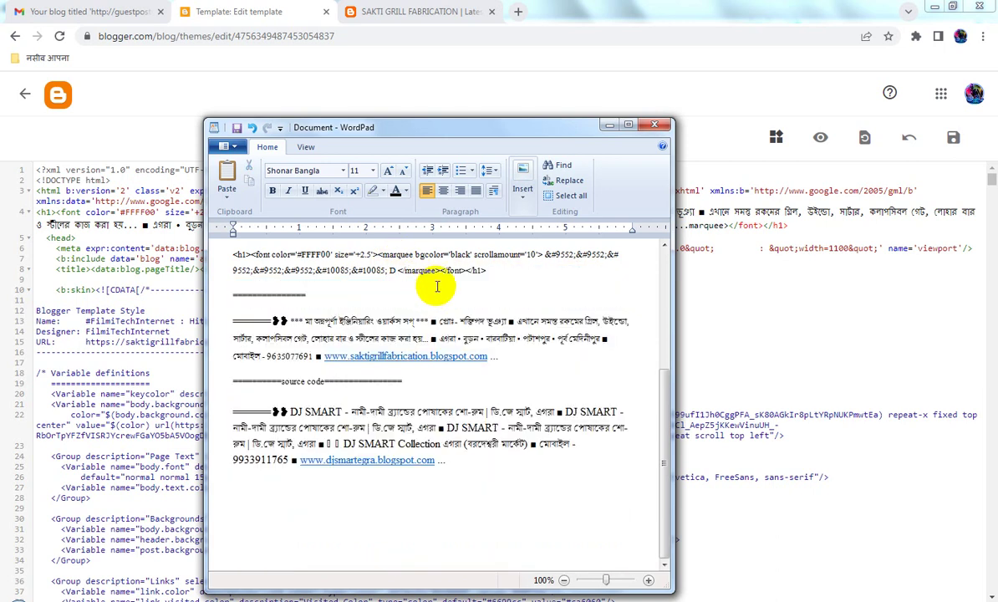
{"action": "key", "text": "ctrl+v"}
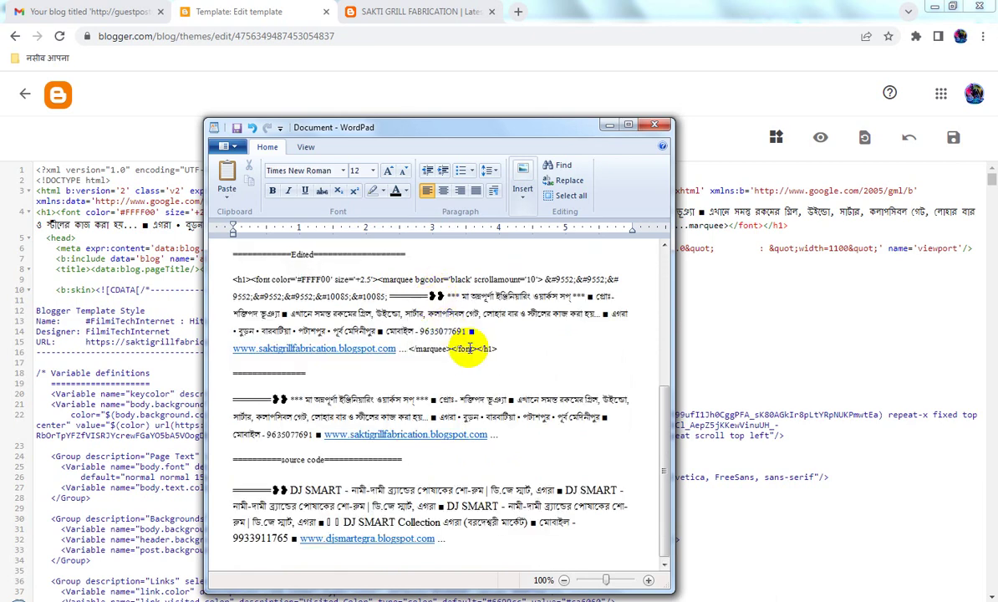
{"action": "left_click_drag", "start_coordinate": [502, 350], "coordinate": [232, 283]}
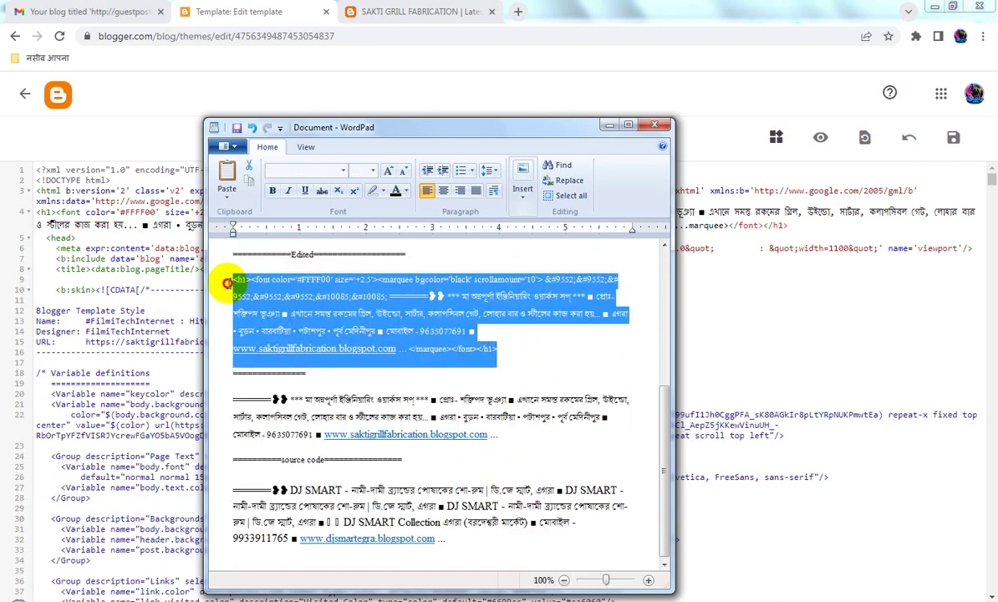
{"action": "left_click", "coordinate": [246, 12]}
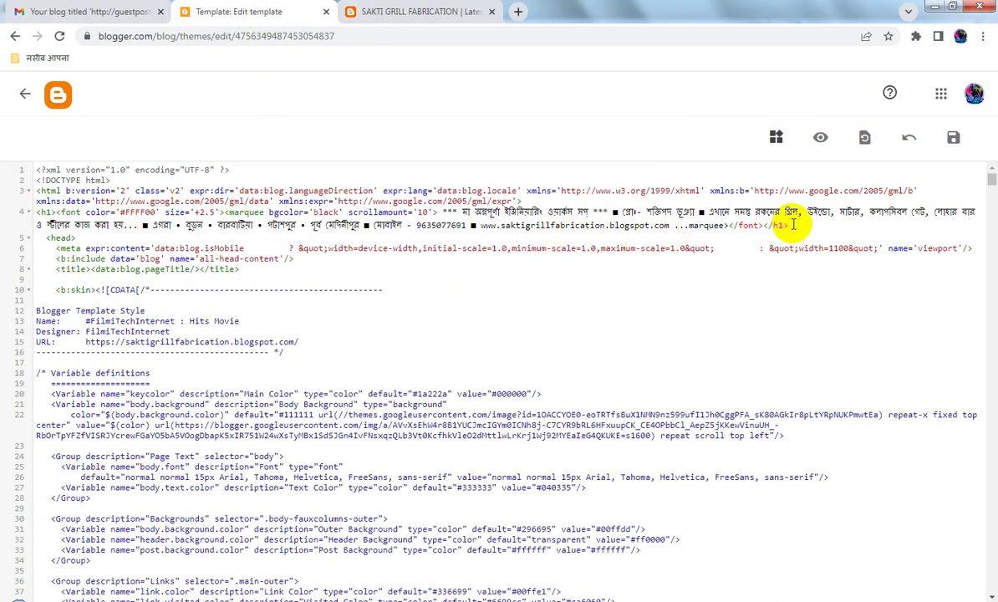
- Paste the rebuilt marquee over template line 4, save successfully, and reload the saktigrillfabrication blog
{"action": "left_click_drag", "start_coordinate": [791, 224], "coordinate": [19, 205]}
{"action": "key", "text": "ctrl+v"}
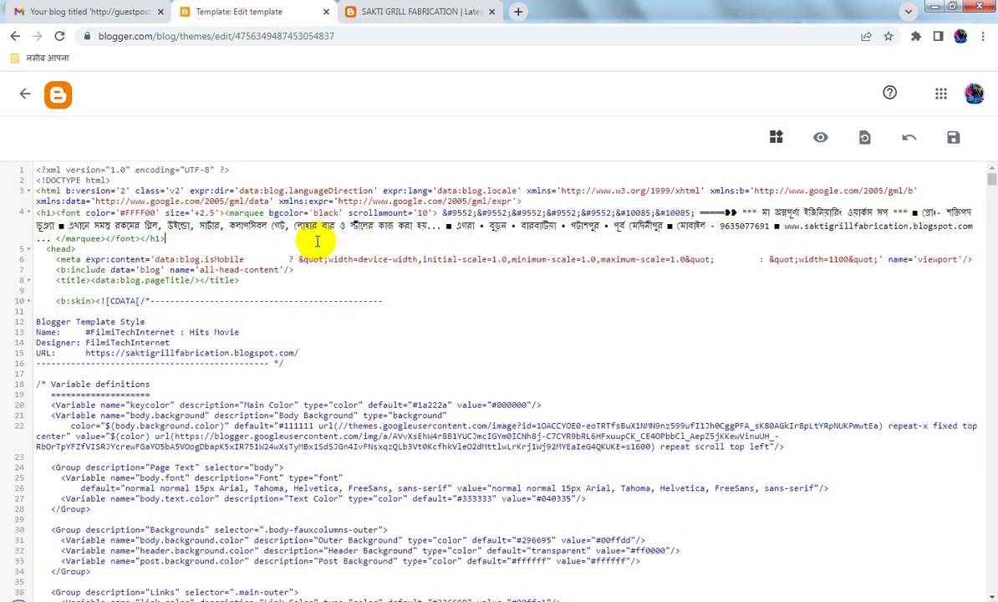
{"action": "left_click", "coordinate": [953, 138]}
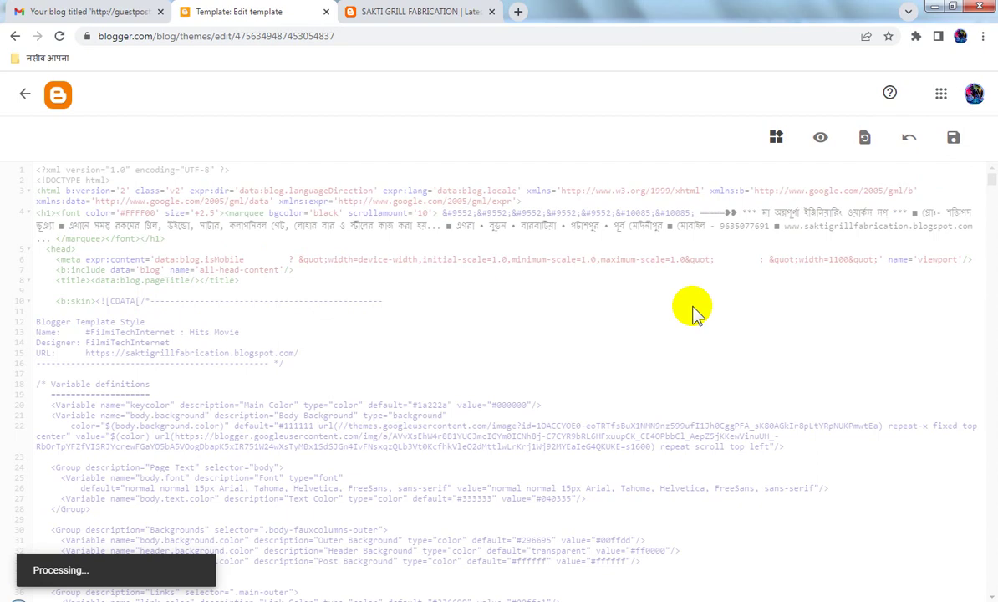
{"action": "left_click", "coordinate": [418, 11]}
{"action": "left_click", "coordinate": [59, 36]}
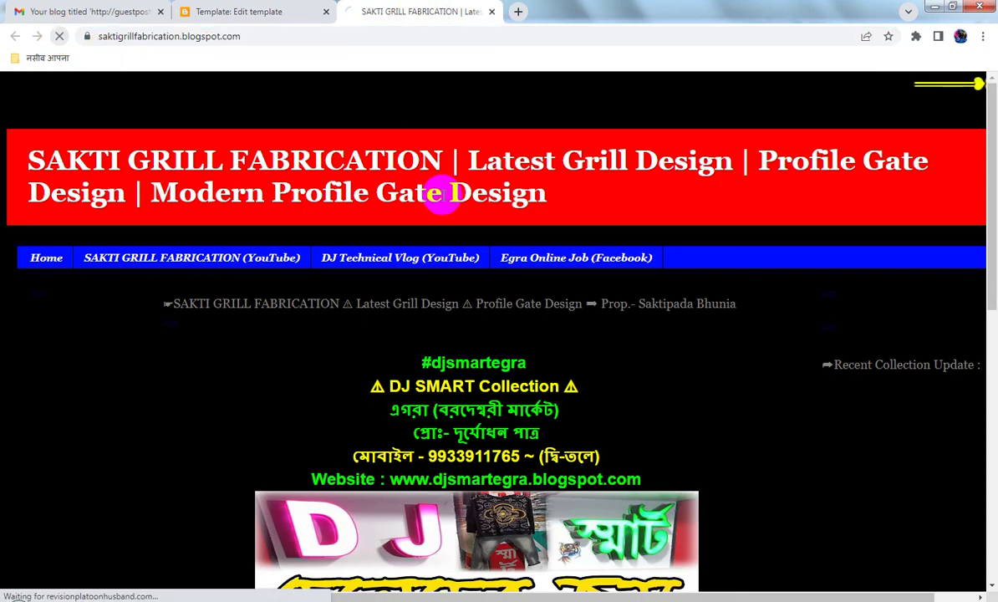
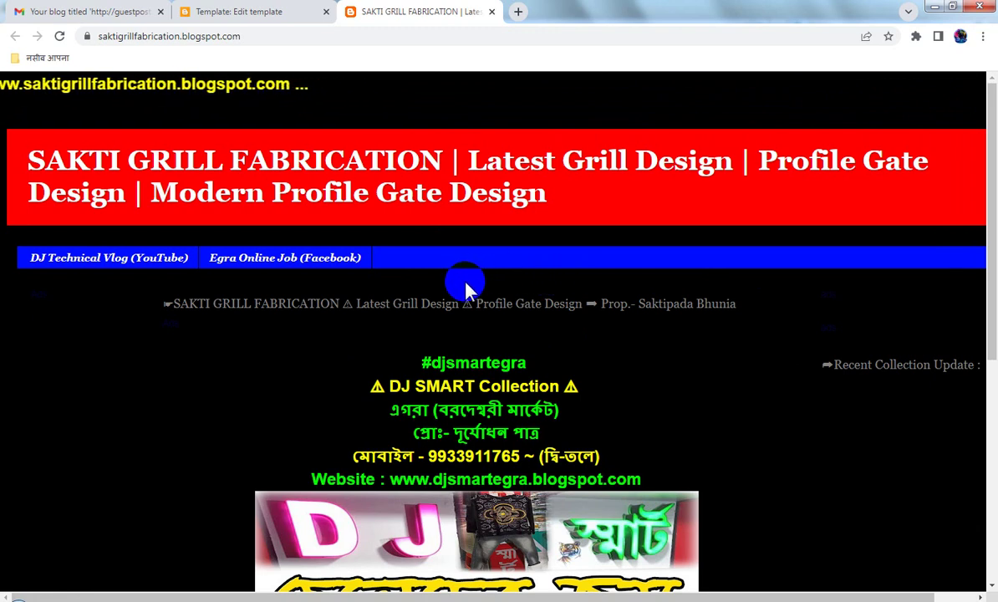
- Select the Bengali shop description ending in the blog link in WordPad, then return to Blogger's theme page
{"action": "left_click", "coordinate": [251, 599]}
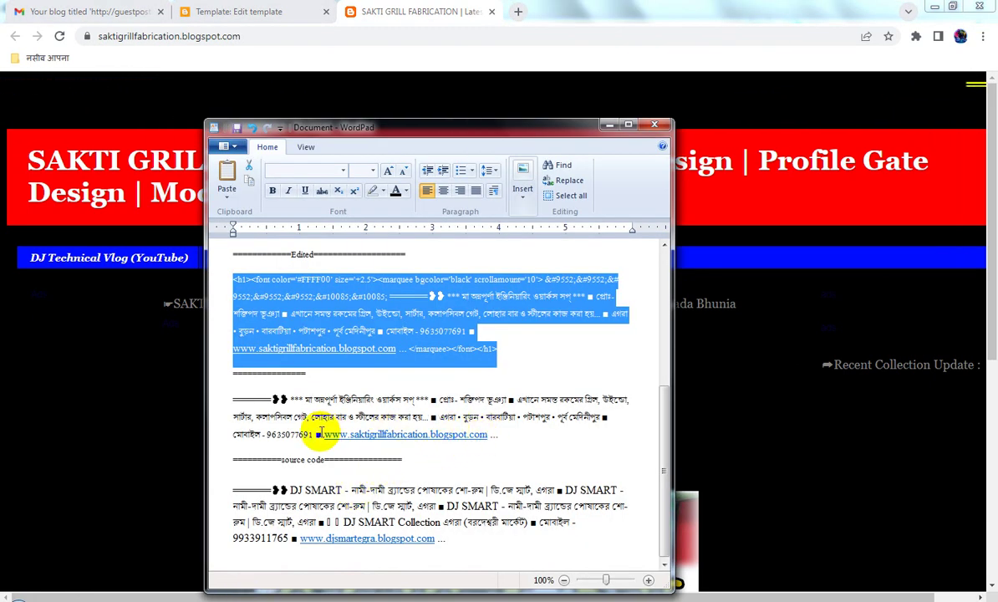
{"action": "left_click_drag", "start_coordinate": [499, 432], "coordinate": [296, 401]}
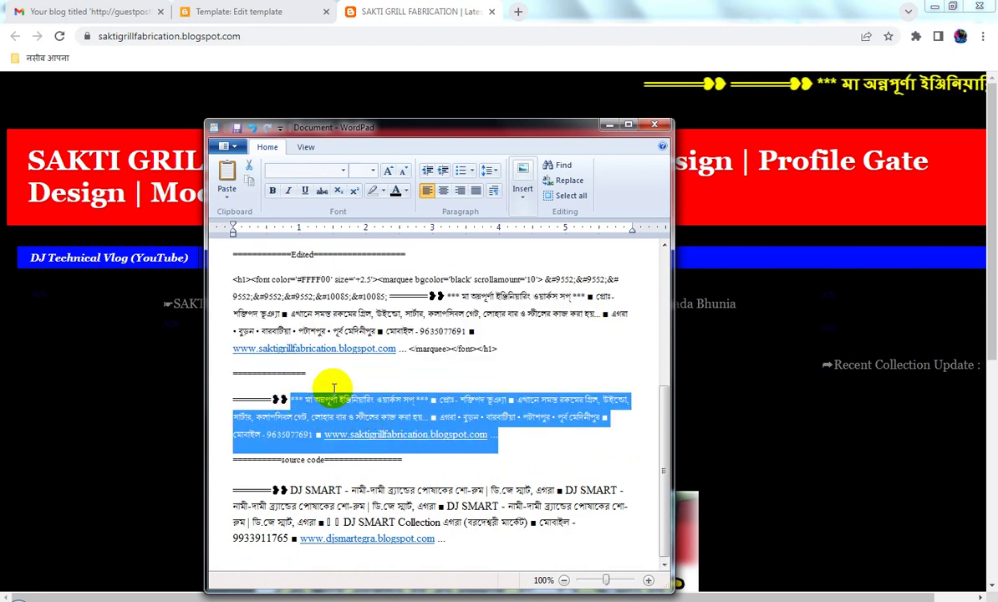
{"action": "left_click", "coordinate": [276, 8]}
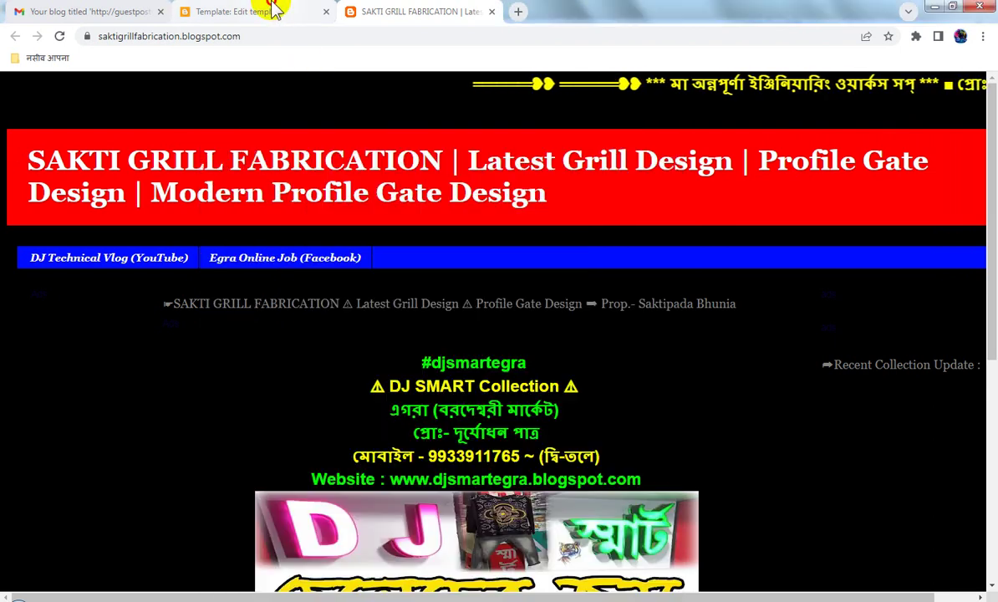
{"action": "left_click", "coordinate": [276, 9]}
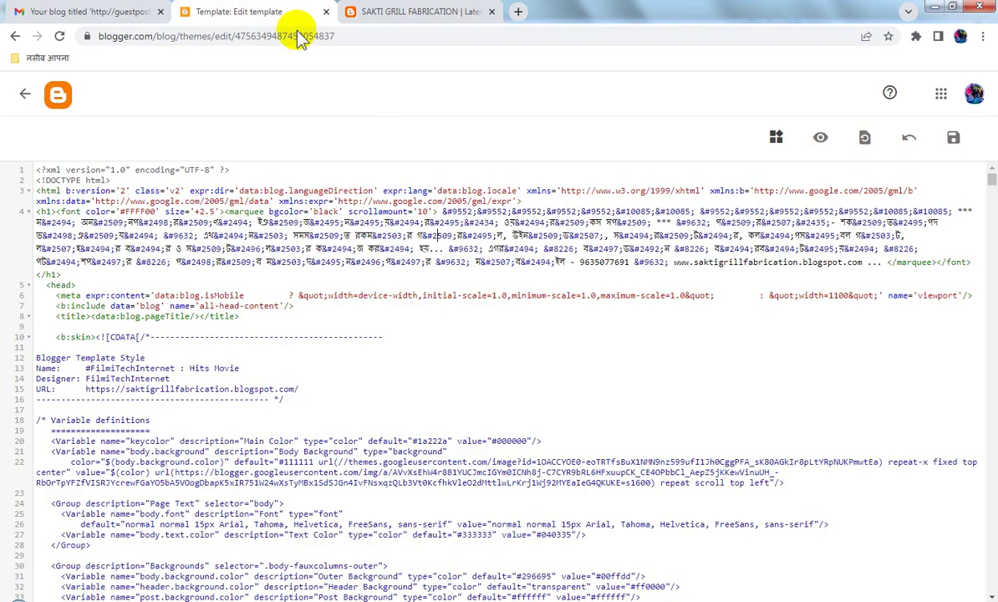
{"action": "left_click", "coordinate": [24, 96]}
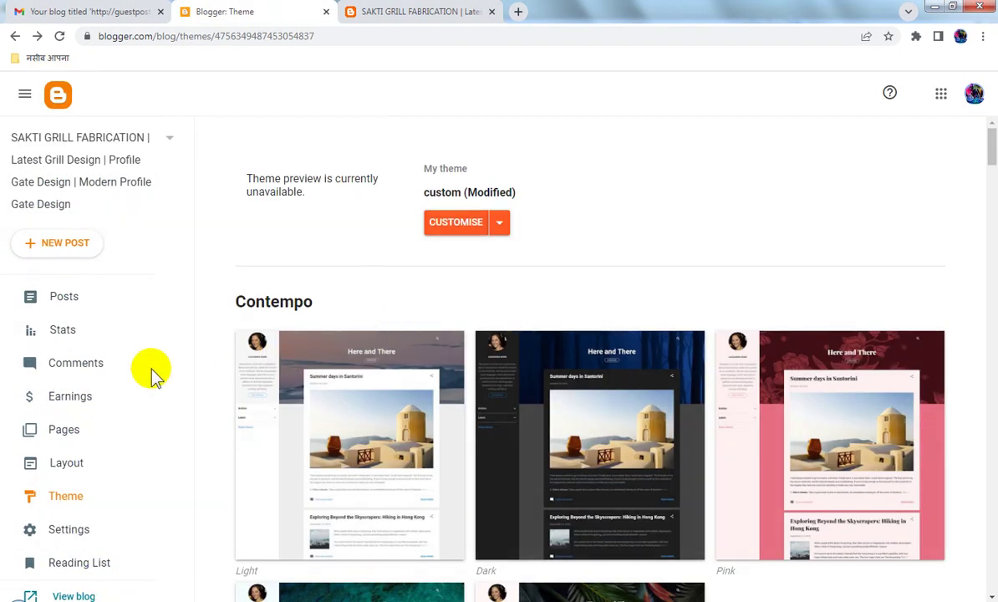
- In Settings, leave the blog title unchanged and paste the copied Bengali shop text as the Description, then save
{"action": "left_click", "coordinate": [72, 529]}
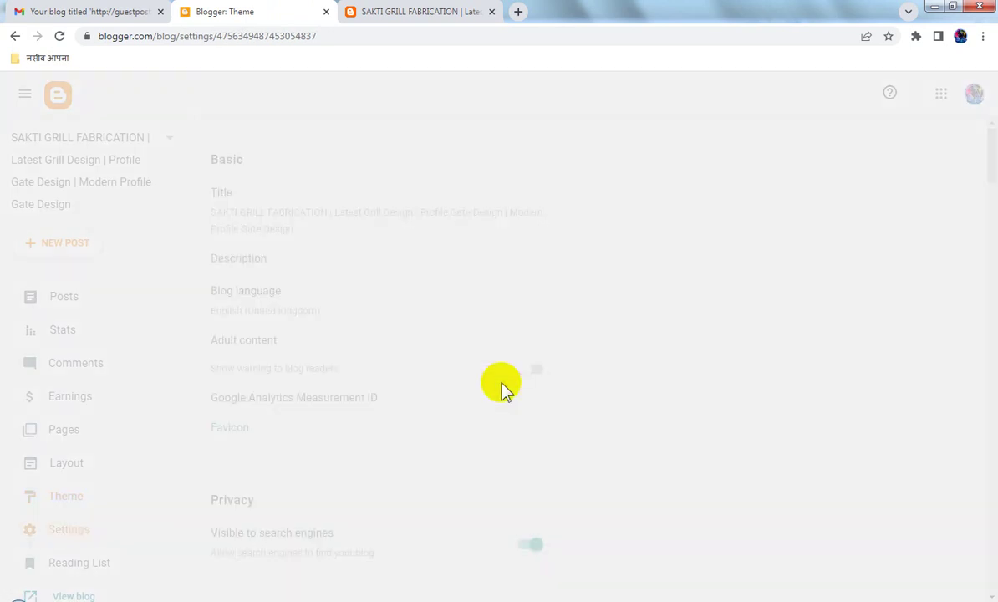
{"action": "left_click", "coordinate": [349, 215]}
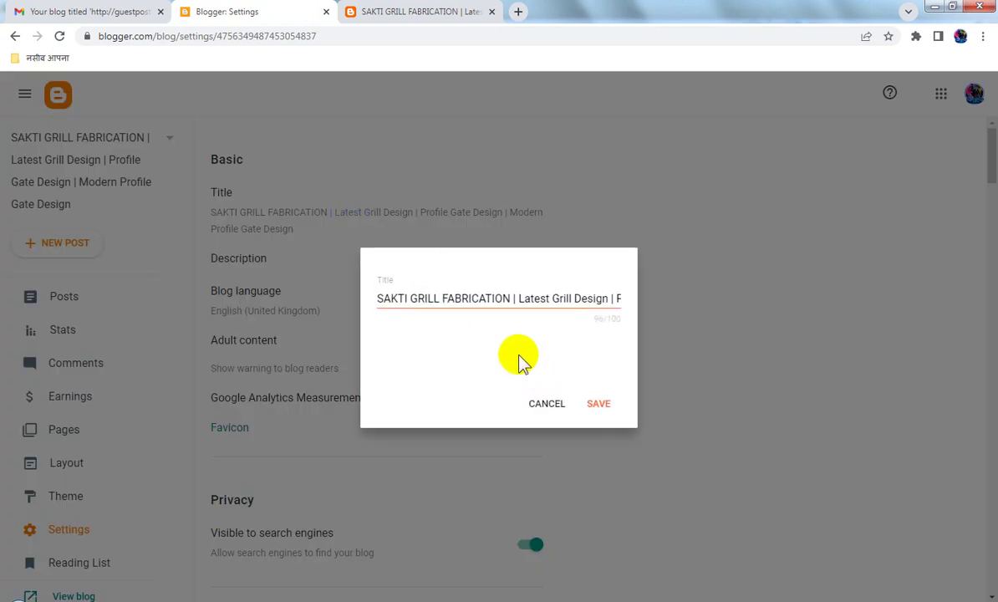
{"action": "left_click", "coordinate": [546, 405]}
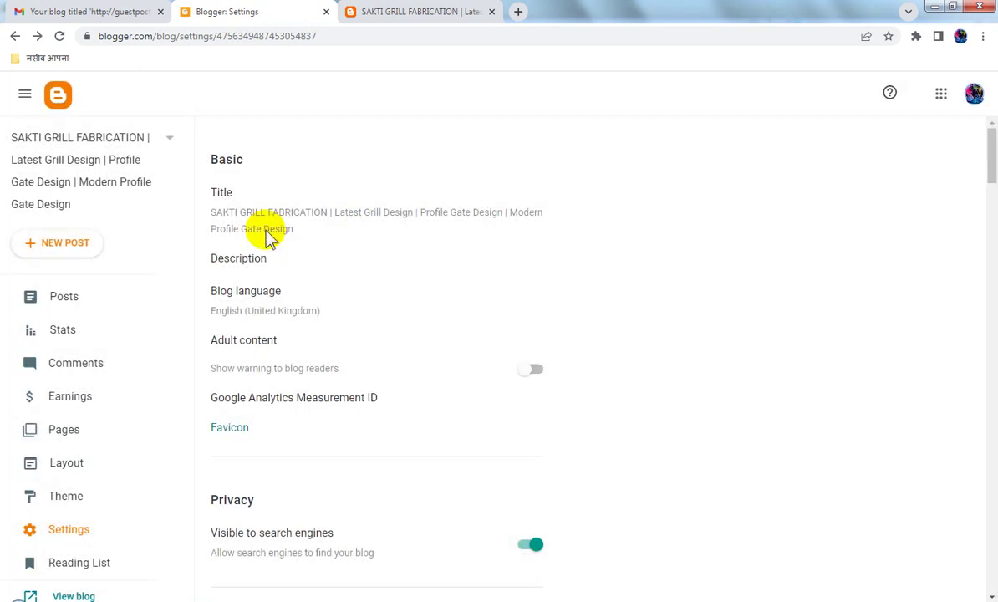
{"action": "left_click", "coordinate": [267, 238]}
{"action": "left_click", "coordinate": [541, 400]}
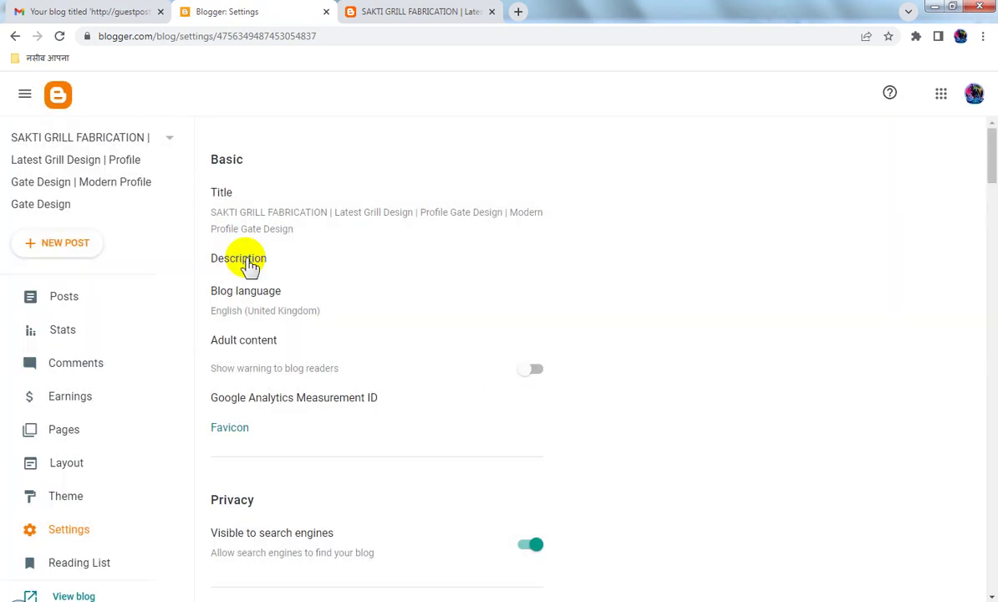
{"action": "left_click", "coordinate": [249, 265]}
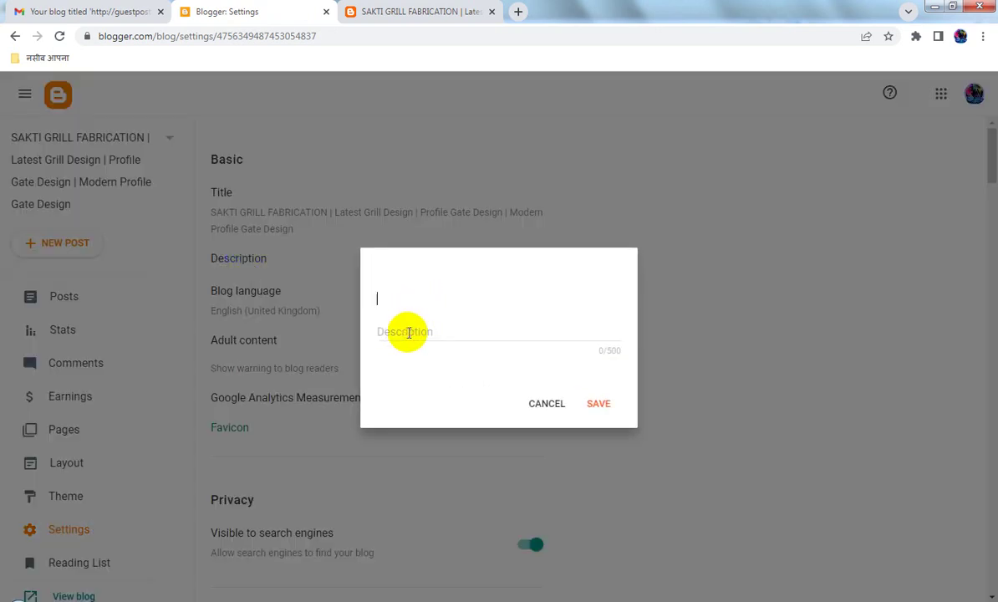
{"action": "key", "text": "ctrl+v"}
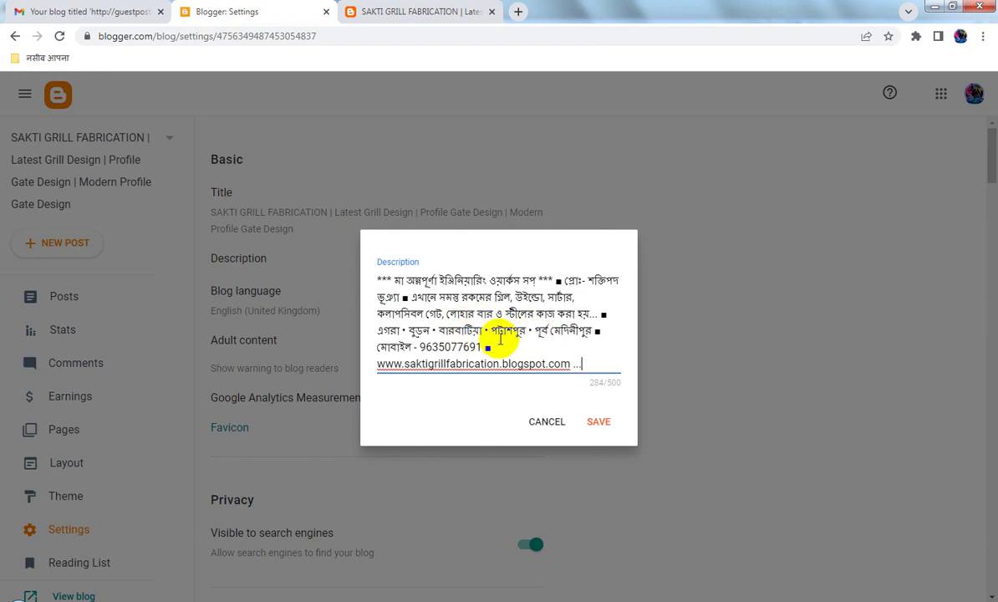
{"action": "left_click", "coordinate": [611, 423]}
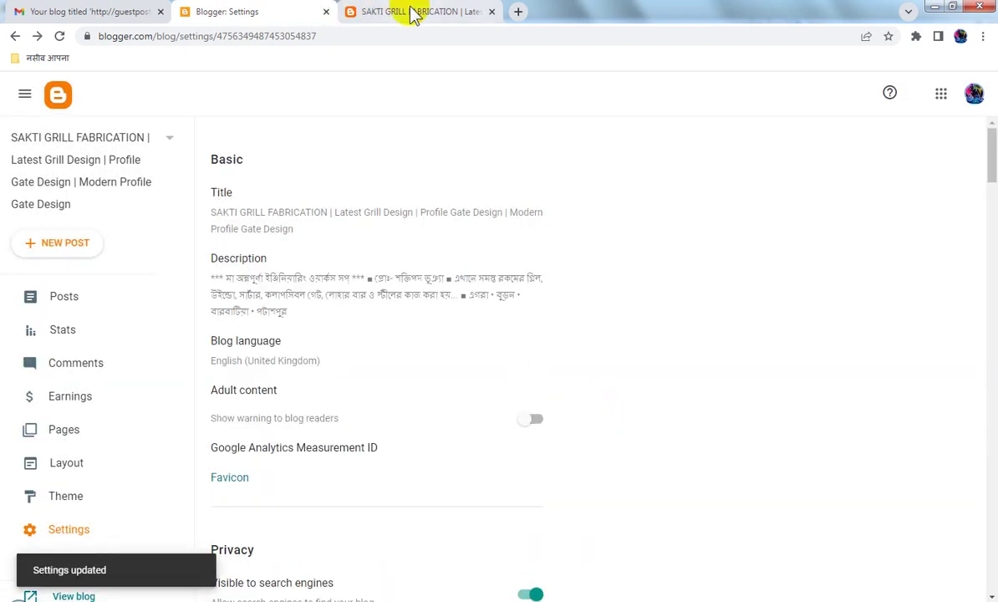
{"action": "left_click", "coordinate": [407, 12]}
- Reload the live blog to see the Bengali description under the header, then reopen the Description setting
{"action": "left_click", "coordinate": [59, 36]}
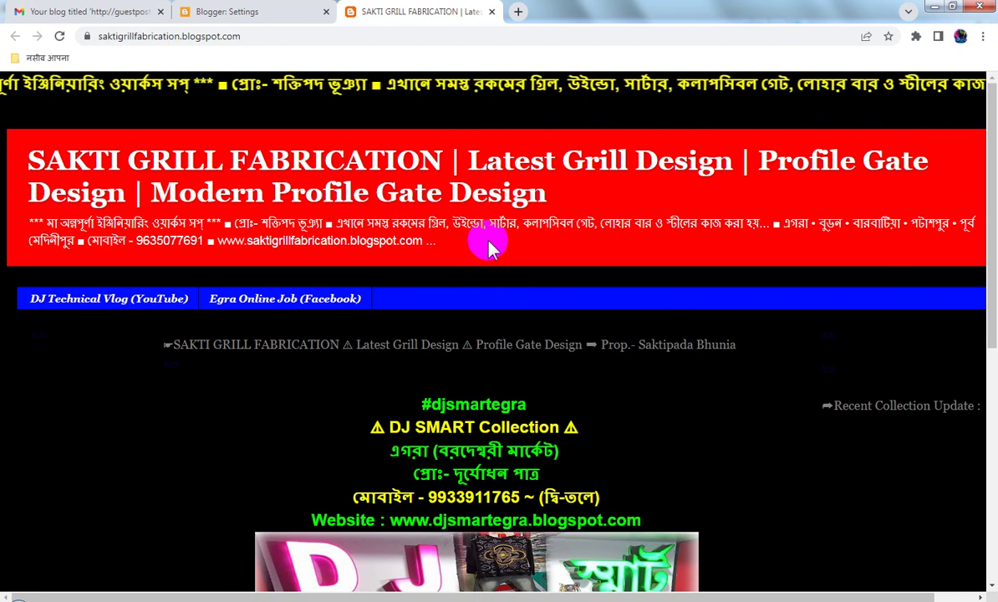
{"action": "left_click", "coordinate": [262, 15]}
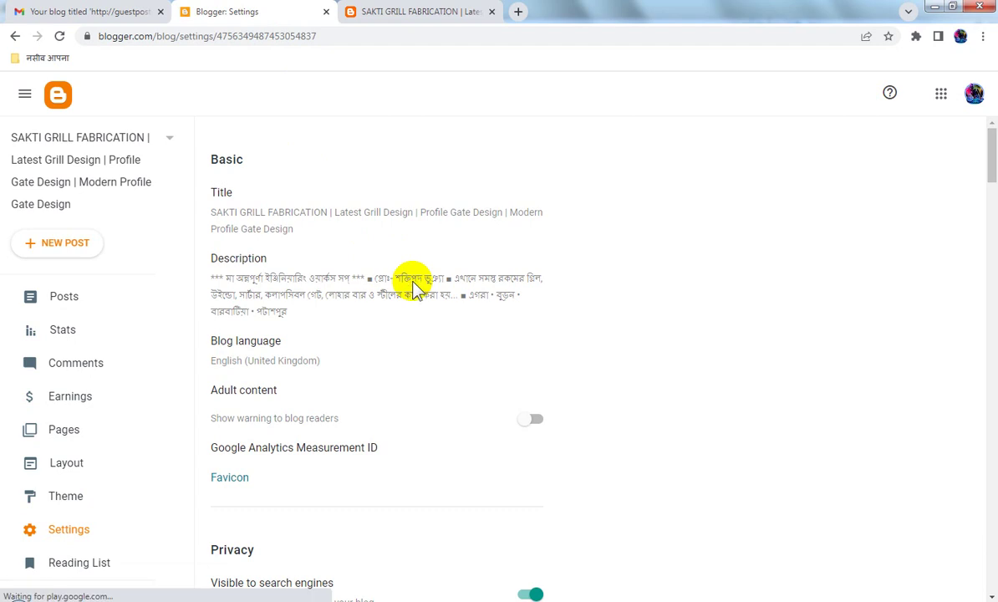
{"action": "left_click", "coordinate": [415, 286]}
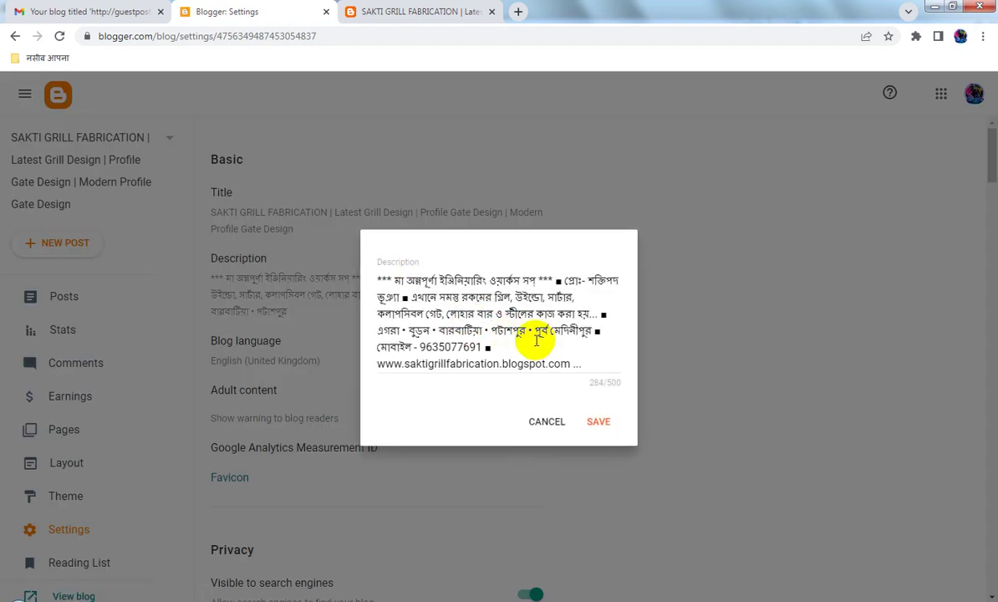
- Append 'এছাড়া', the pasted welding and gate services list, and 'এর কাজ করা হয়' to the description, then save
{"action": "left_click", "coordinate": [606, 314]}
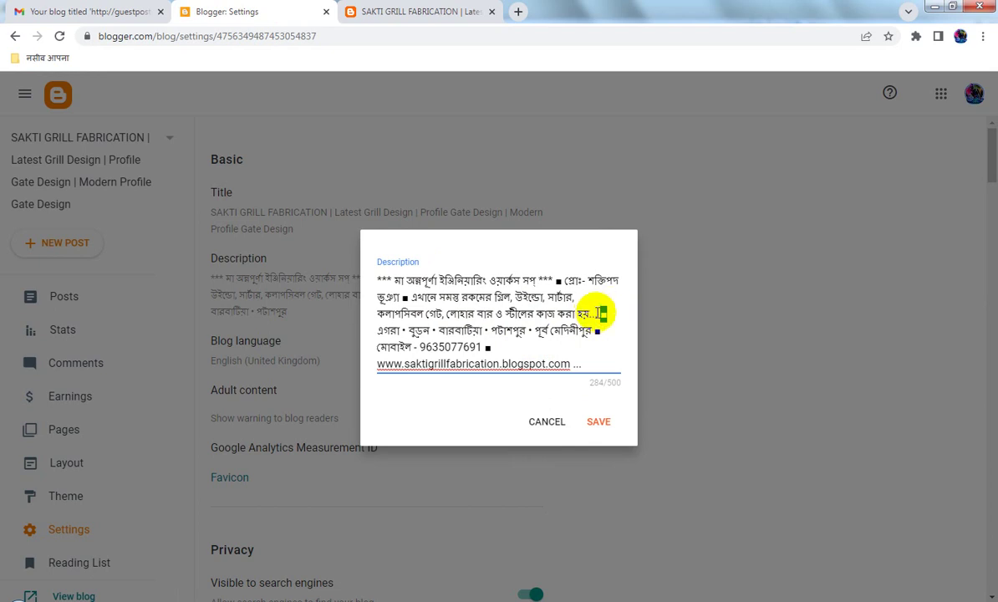
{"action": "type", "text": "■"}
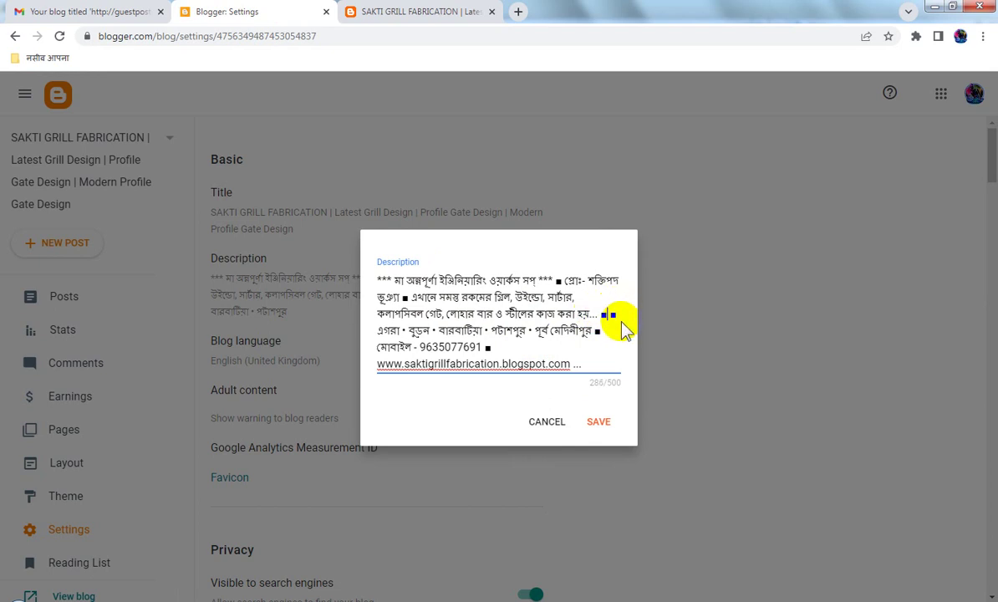
{"action": "key", "text": "Left"}
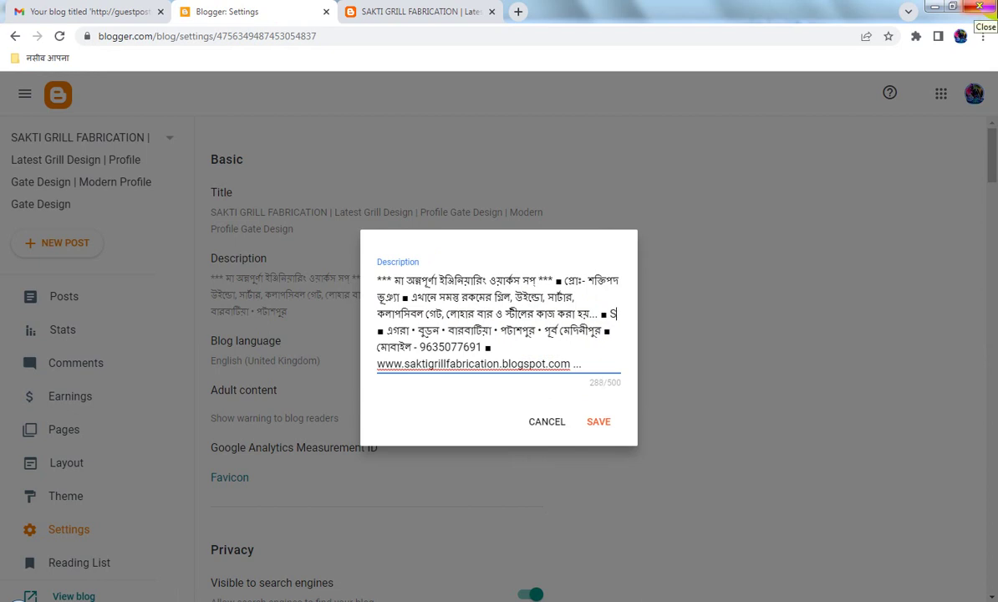
{"action": "type", "text": "এছাড়া ■ এগরা • বুড়ন • বারবাটিয়া • পটাশপুর • পূর্ব"}
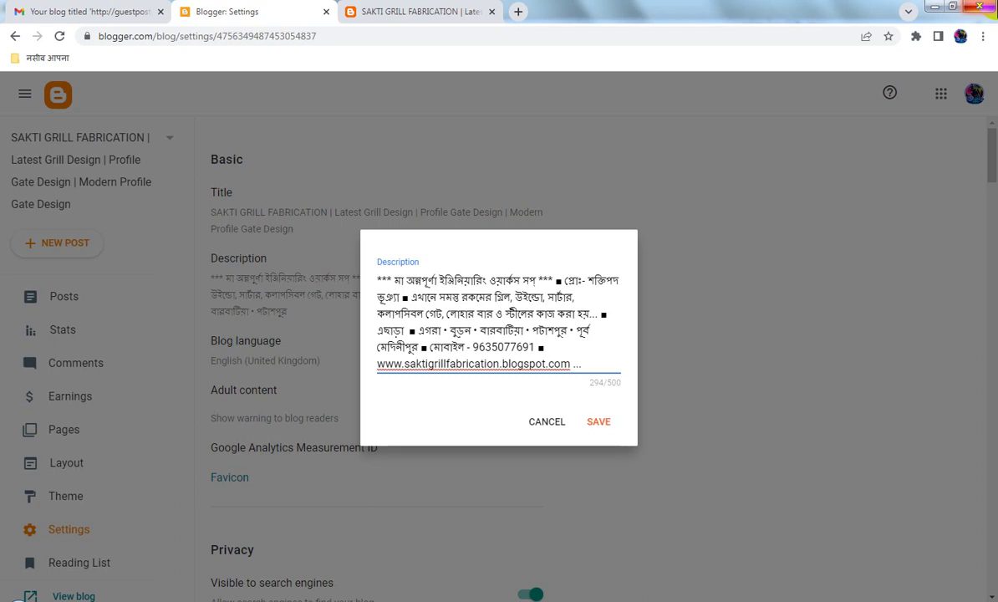
{"action": "type", "text": "Tig Welding • Electric Welding • Gate New Design • Window Grill সহ TATA Metal Truss Building Structure Simple Work"}
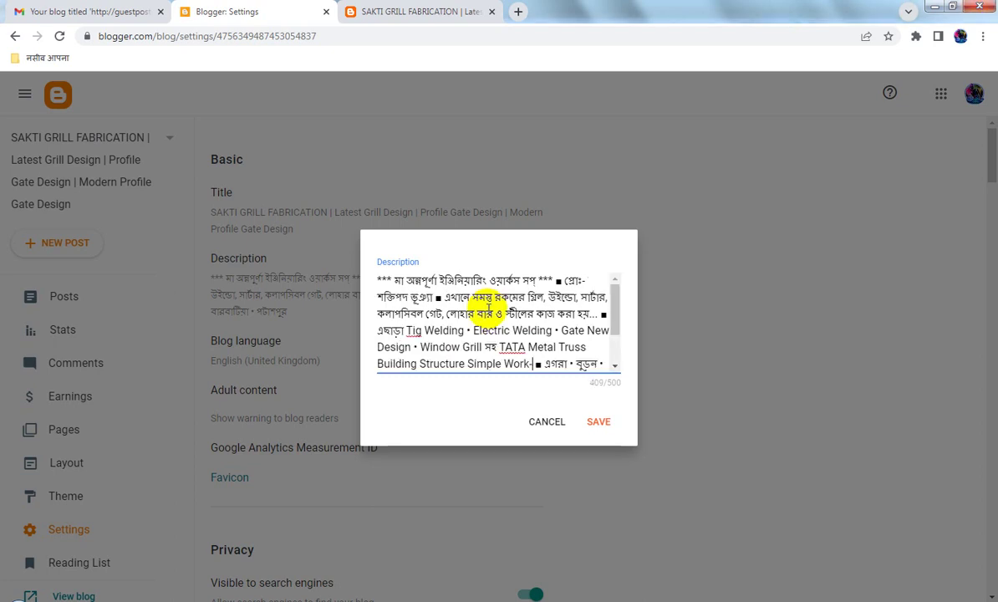
{"action": "type", "text": "এর কাজ করা হয়"}
{"action": "key", "text": "ctrl+a"}
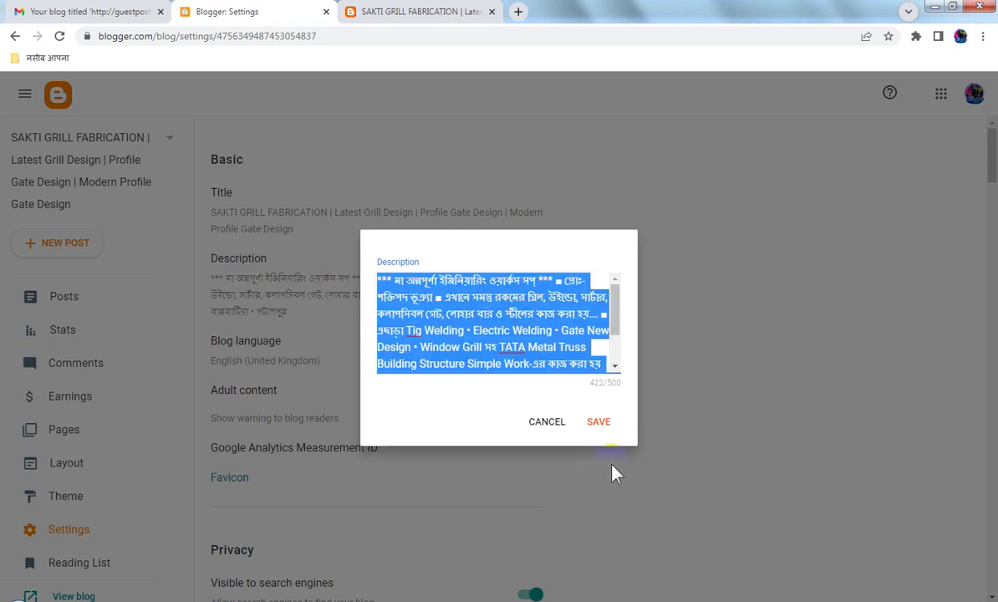
{"action": "left_click", "coordinate": [610, 428]}
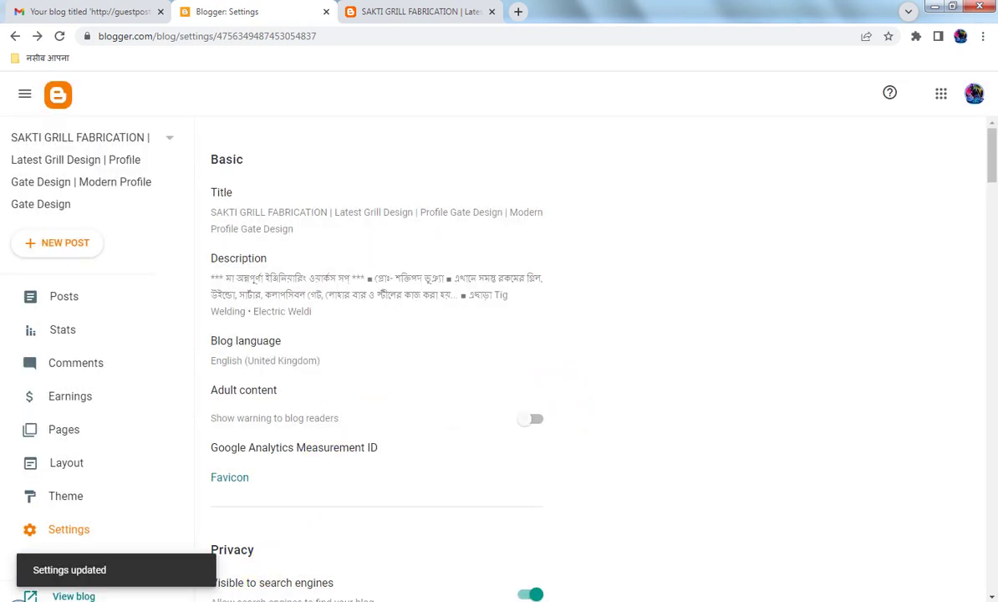
{"action": "left_click", "coordinate": [242, 597]}
- Paste the extended description into a new paragraph below the ===== line in the WordPad notes
{"action": "left_click", "coordinate": [325, 378]}
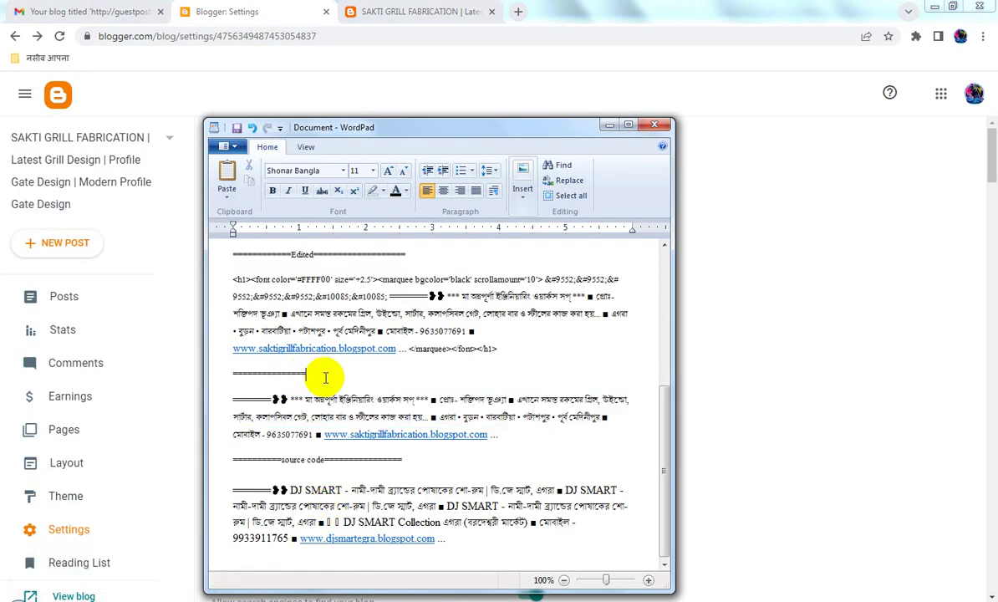
{"action": "key", "text": "Return"}
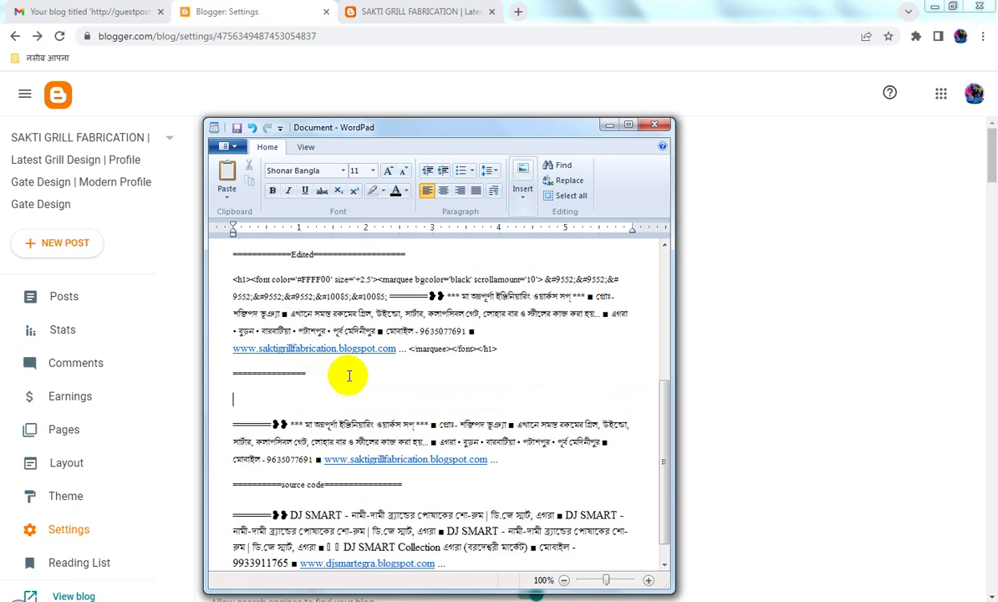
{"action": "key", "text": "ctrl+v"}
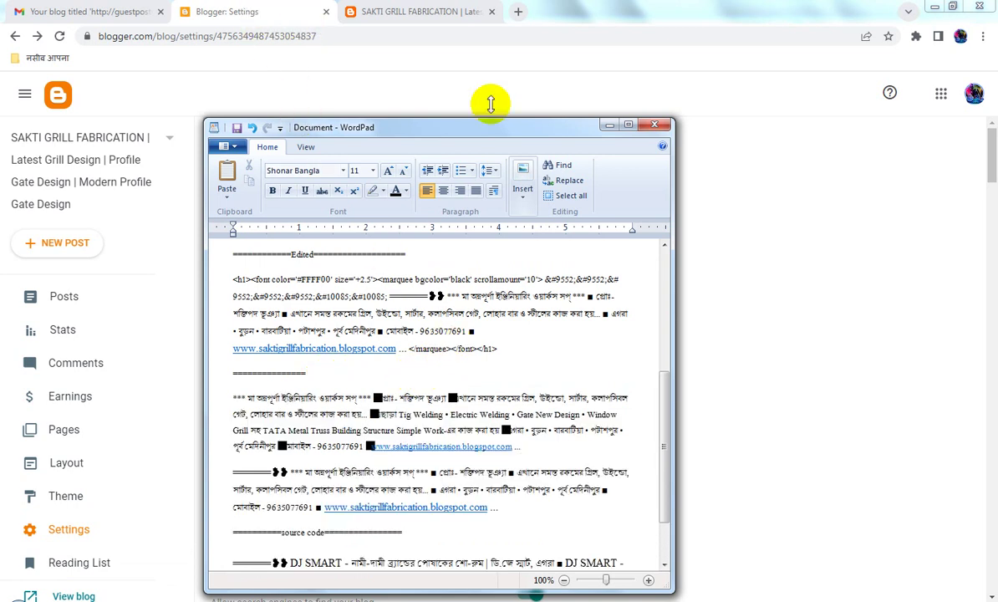
{"action": "left_click", "coordinate": [435, 13]}
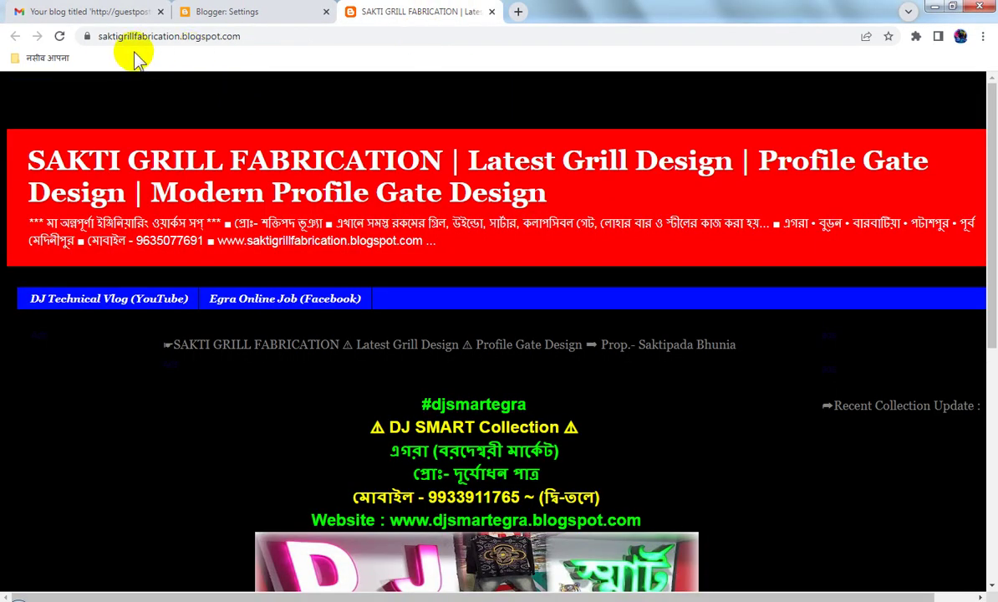
- Reload the live blog to check the welding-services description, then return to Blogger Settings
{"action": "left_click", "coordinate": [59, 36]}
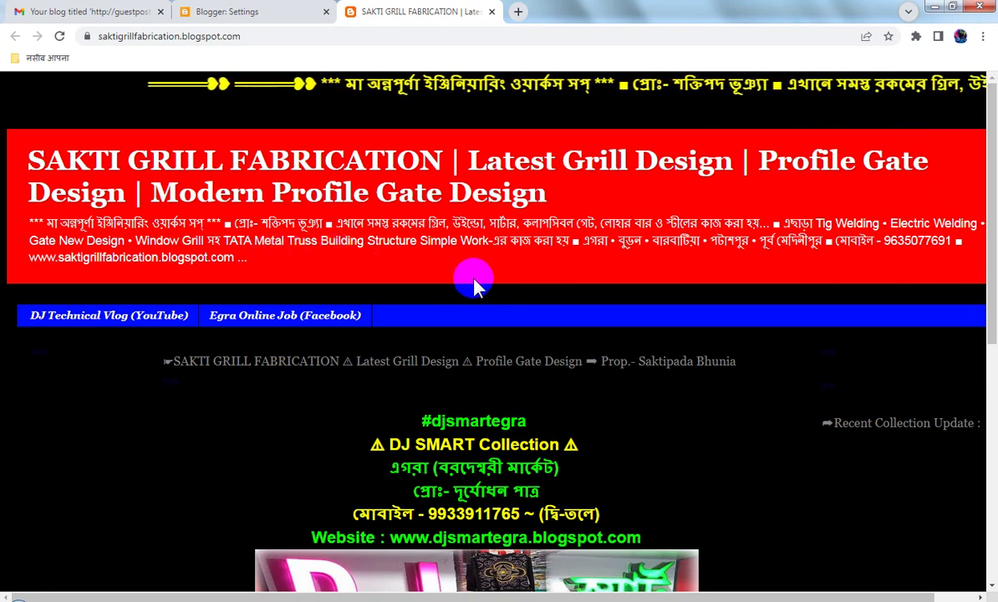
{"action": "left_click", "coordinate": [264, 11]}
- Type the kiosk words 'দোকানের গুমটি', 'চার চাকার' and 'নতুন ডিজাইনের' before the ■এগরা line
{"action": "left_click", "coordinate": [420, 287]}
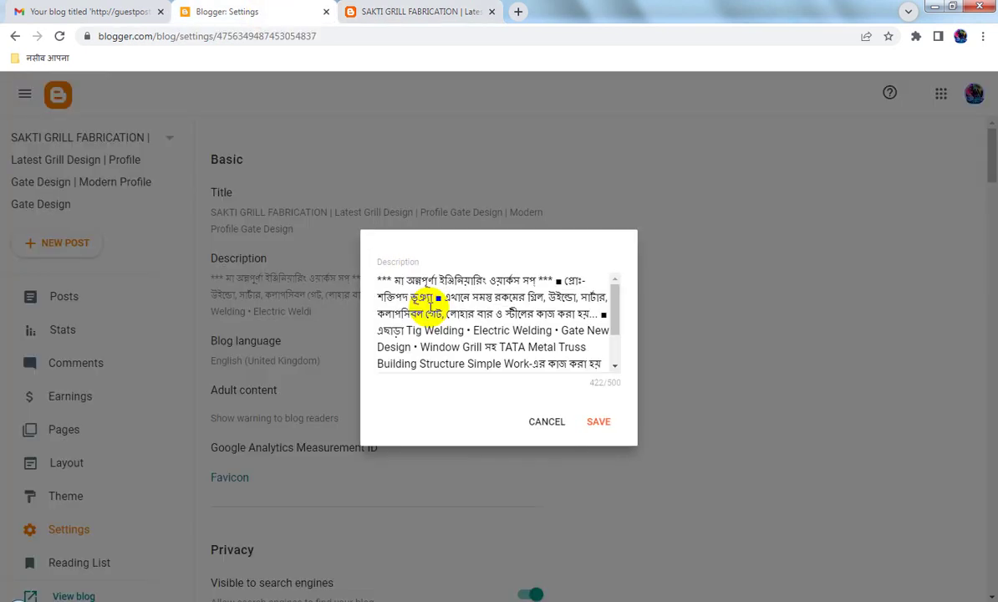
{"action": "scroll", "coordinate": [507, 347], "scroll_direction": "down", "scroll_amount": 2}
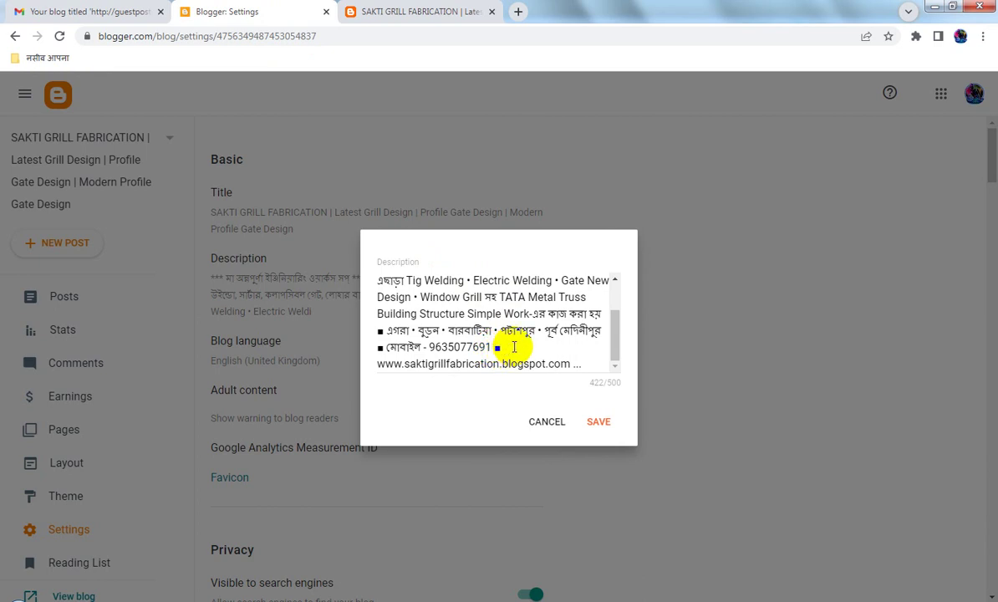
{"action": "double_click", "coordinate": [380, 330]}
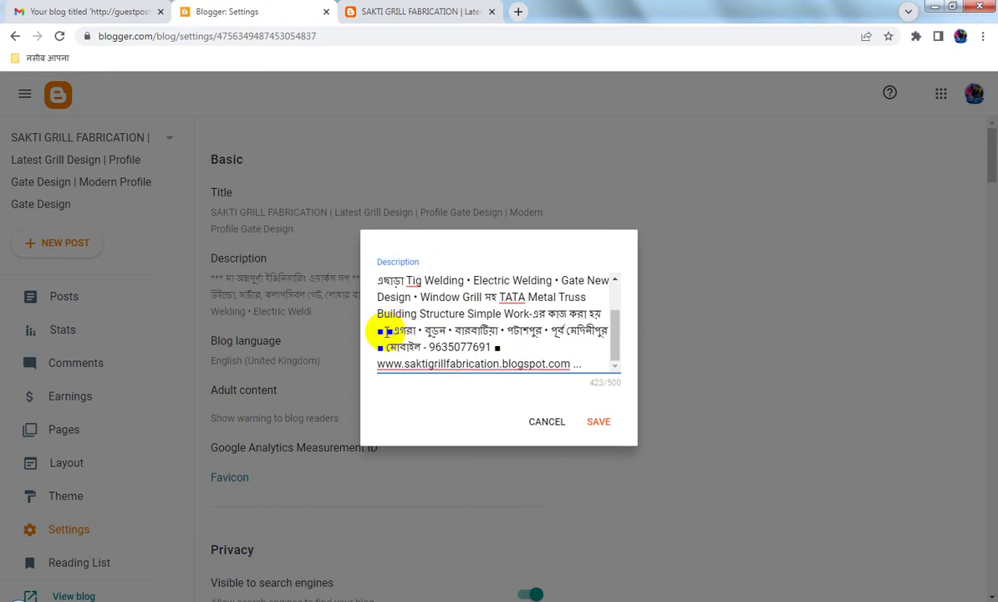
{"action": "left_click", "coordinate": [406, 320]}
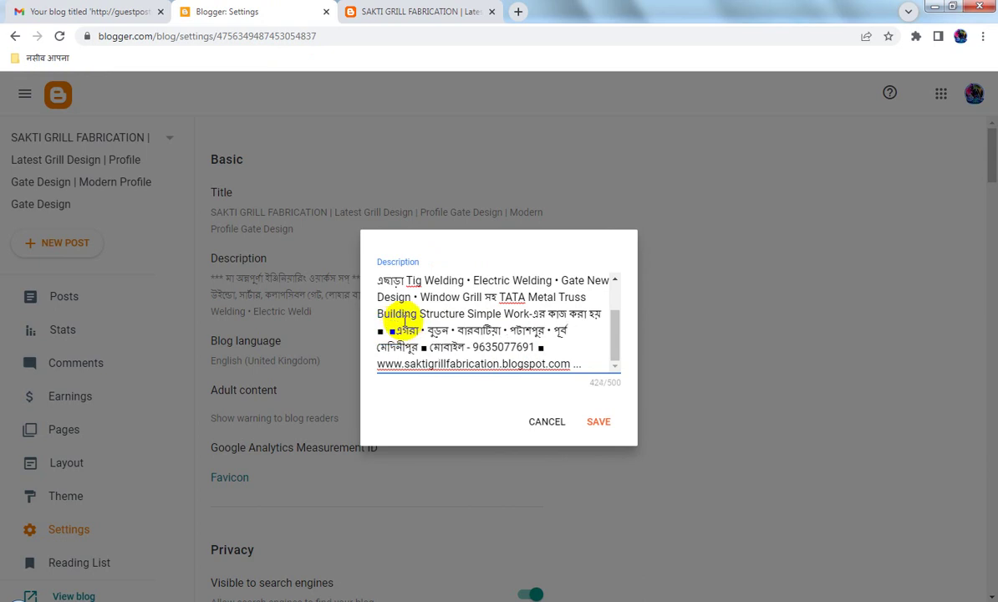
{"action": "type", "text": "দো"}
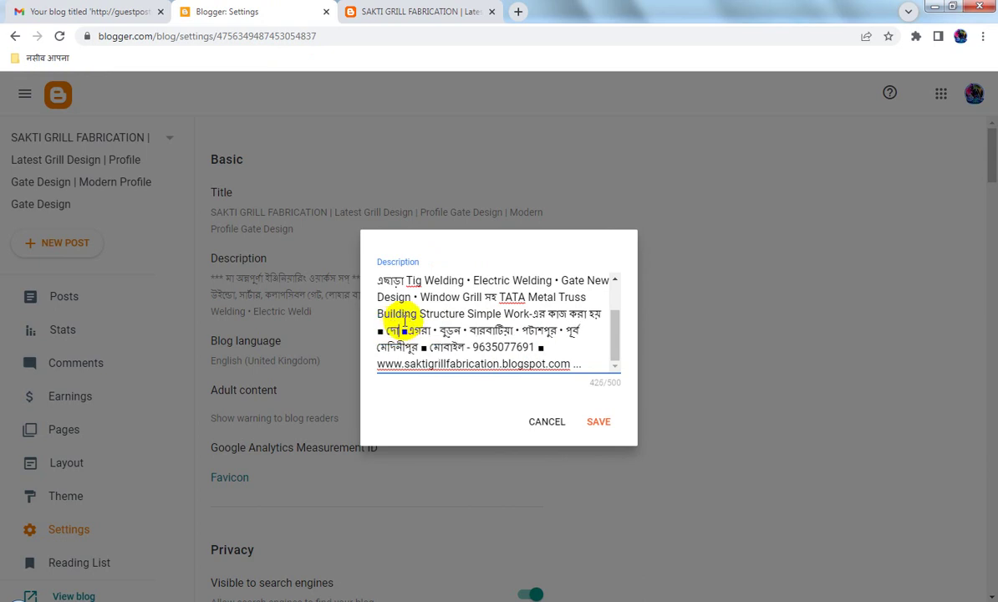
{"action": "type", "text": "কানের গ "}
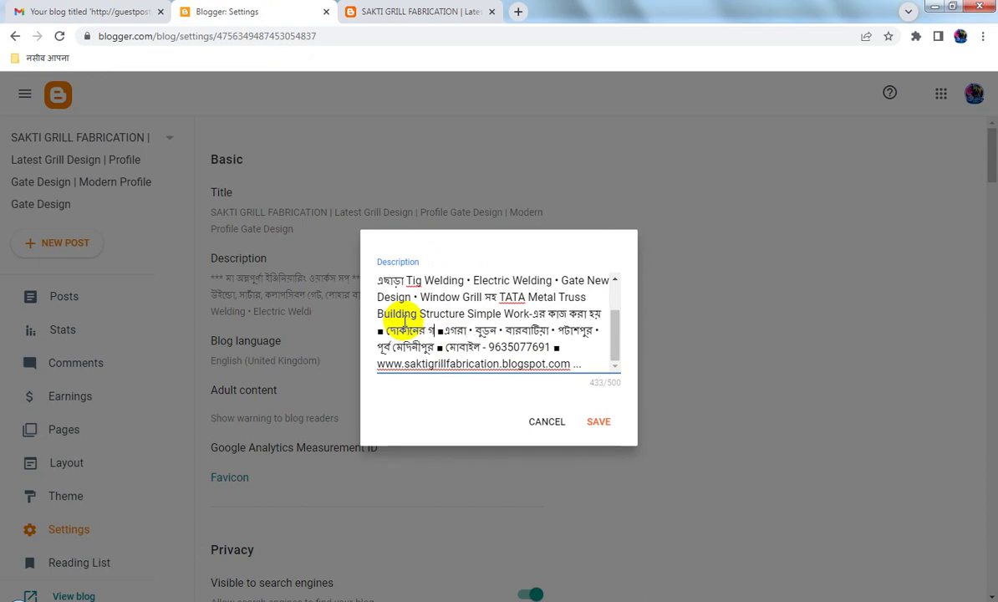
{"action": "type", "text": "ুমটি"}
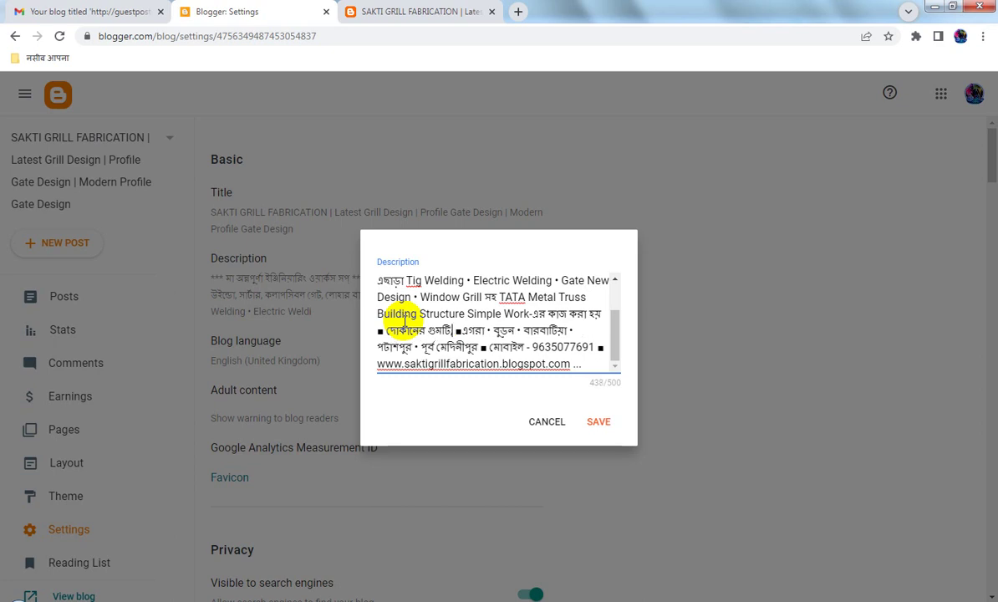
{"action": "type", "text": " ,"}
{"action": "type", "text": ","}
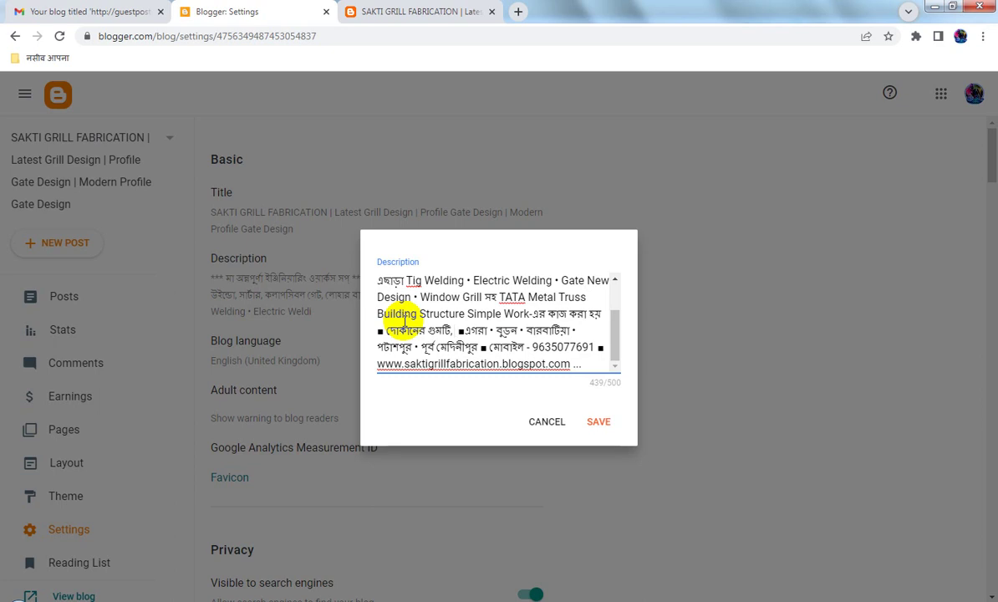
{"action": "type", "text": "চার"}
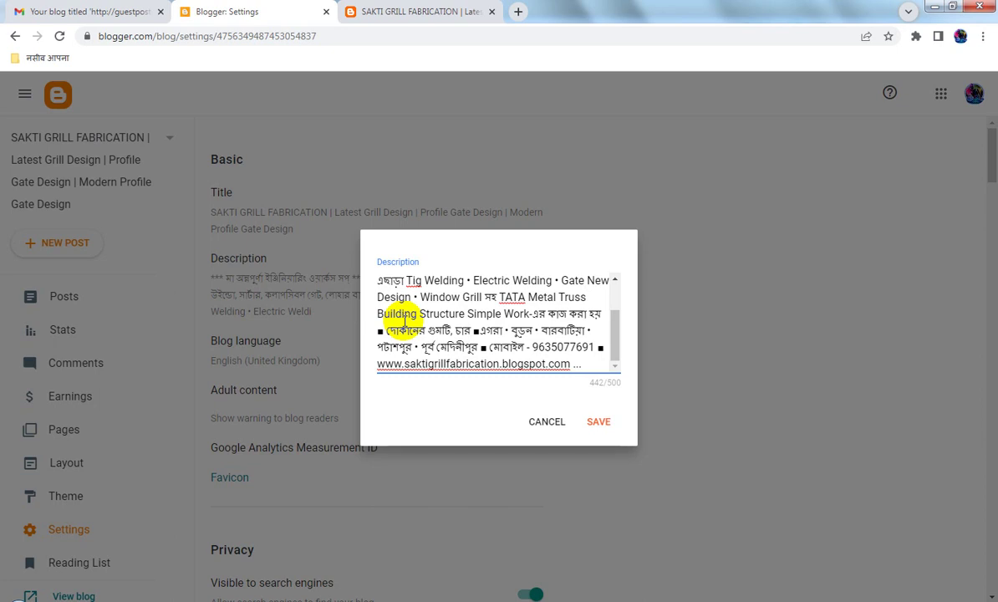
{"action": "type", "text": " চাকার"}
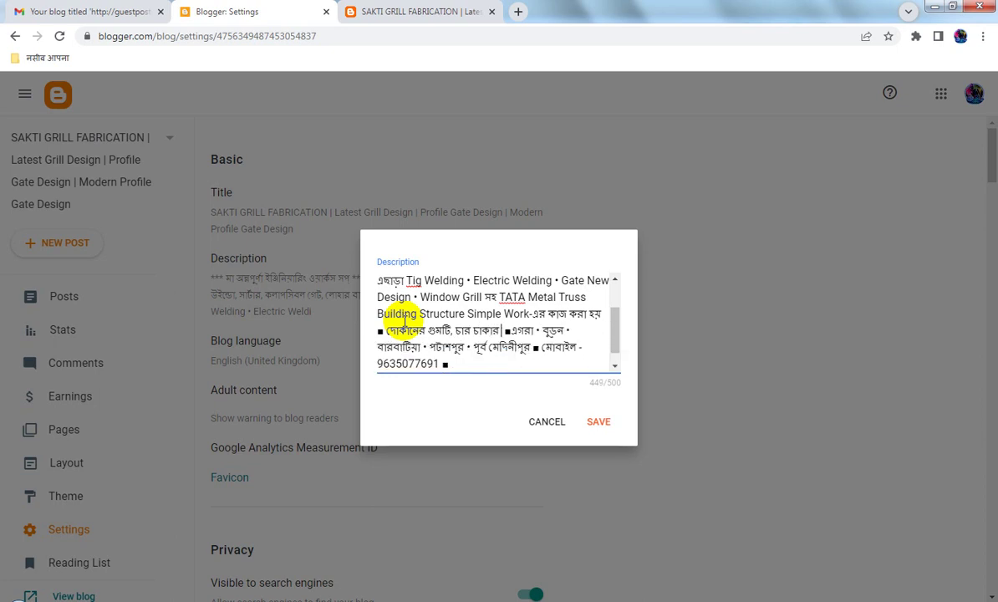
{"action": "type", "text": " ডিজা"}
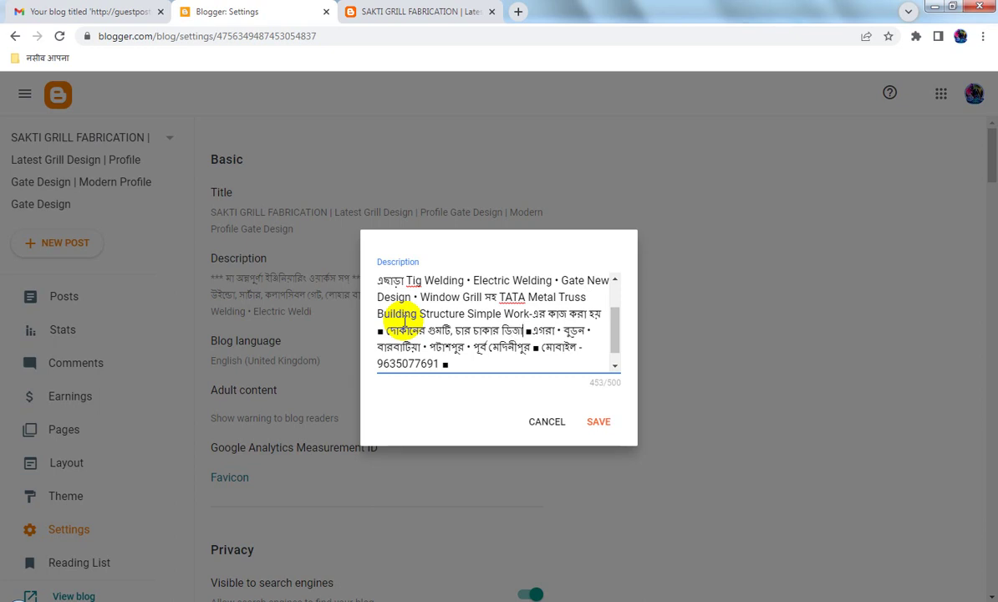
{"action": "key", "text": "BackSpace"}
{"action": "key", "text": "BackSpace"}
{"action": "key", "text": "BackSpace"}
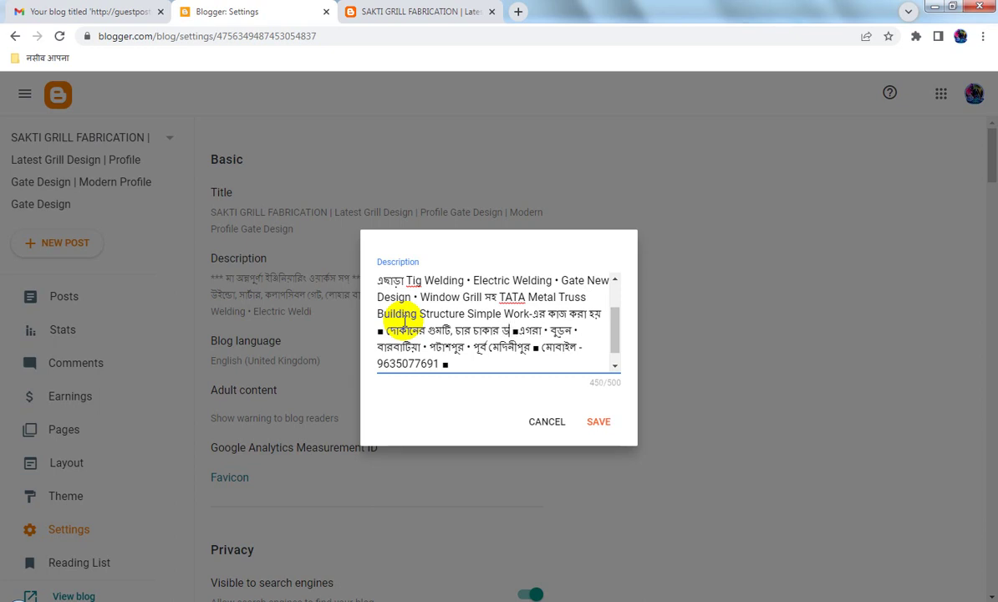
{"action": "key", "text": "BackSpace"}
{"action": "type", "text": "গ"}
{"action": "key", "text": "BackSpace"}
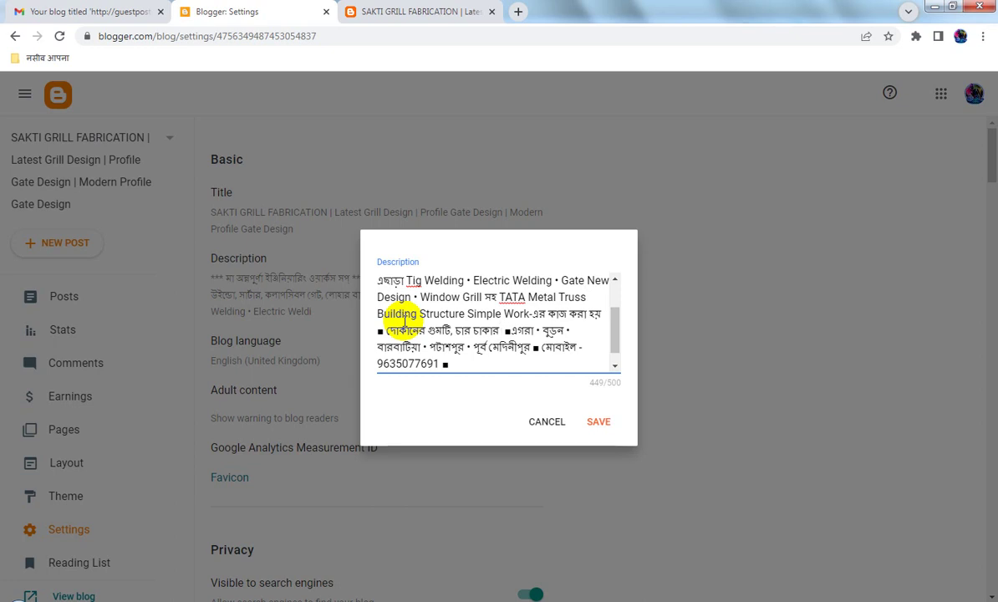
{"action": "type", "text": "নতুন ডি"}
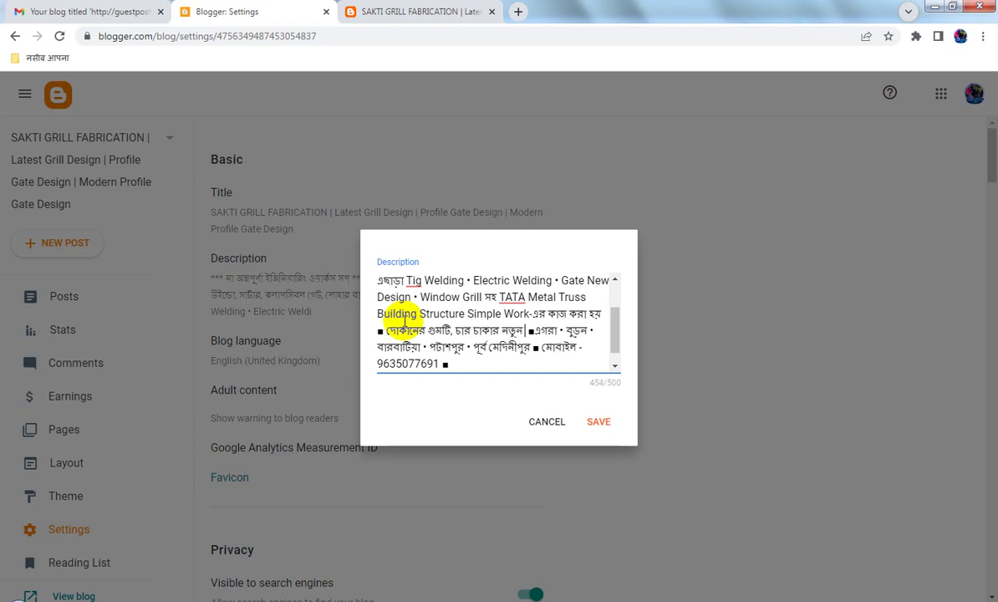
{"action": "type", "text": "জাইন"}
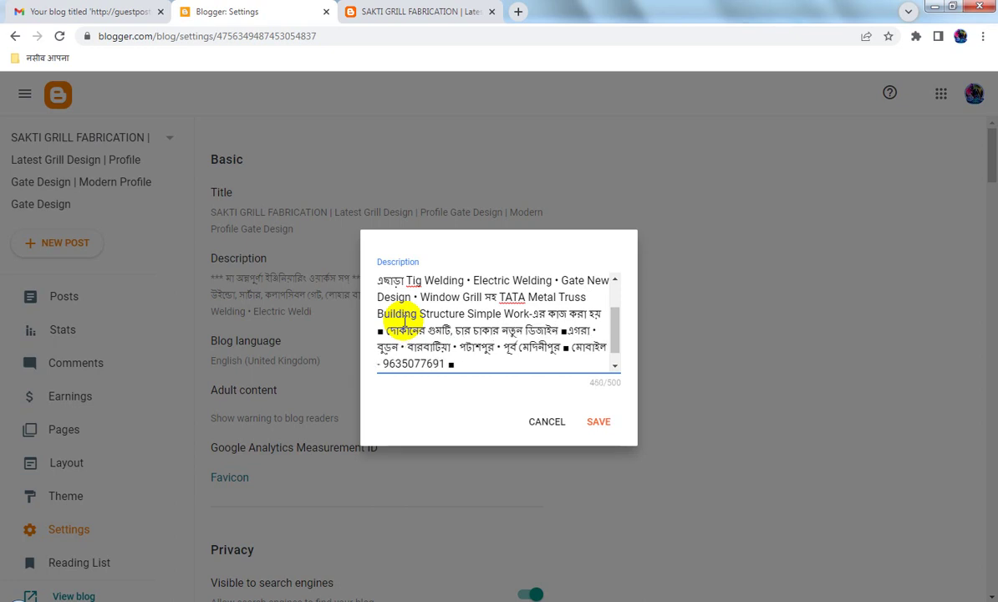
{"action": "type", "text": "ের"}
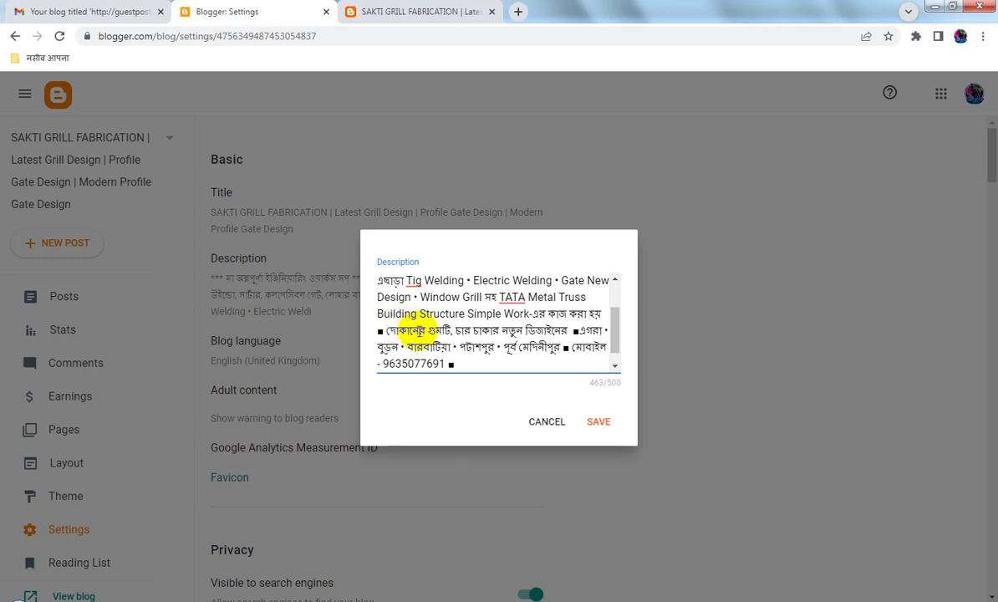
- Move 'দোকানের গুমটি' after 'ডিজাইনের', add 'অর্ডার অনুযায়ী তৈরী করা হয়', and save the description
{"action": "left_click", "coordinate": [386, 331]}
{"action": "left_click_drag", "start_coordinate": [412, 332], "coordinate": [446, 331]}
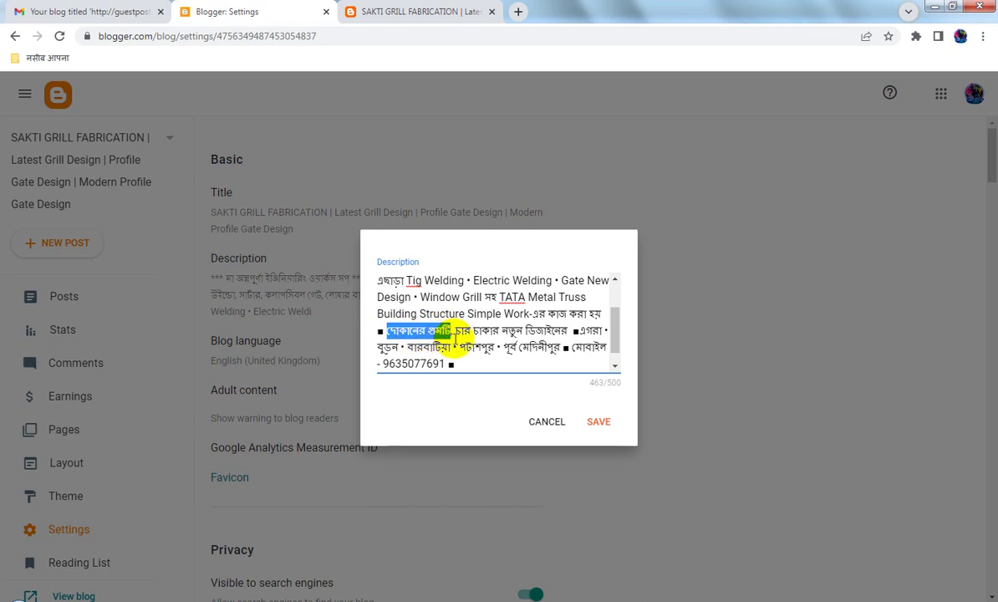
{"action": "key", "text": "BackSpace"}
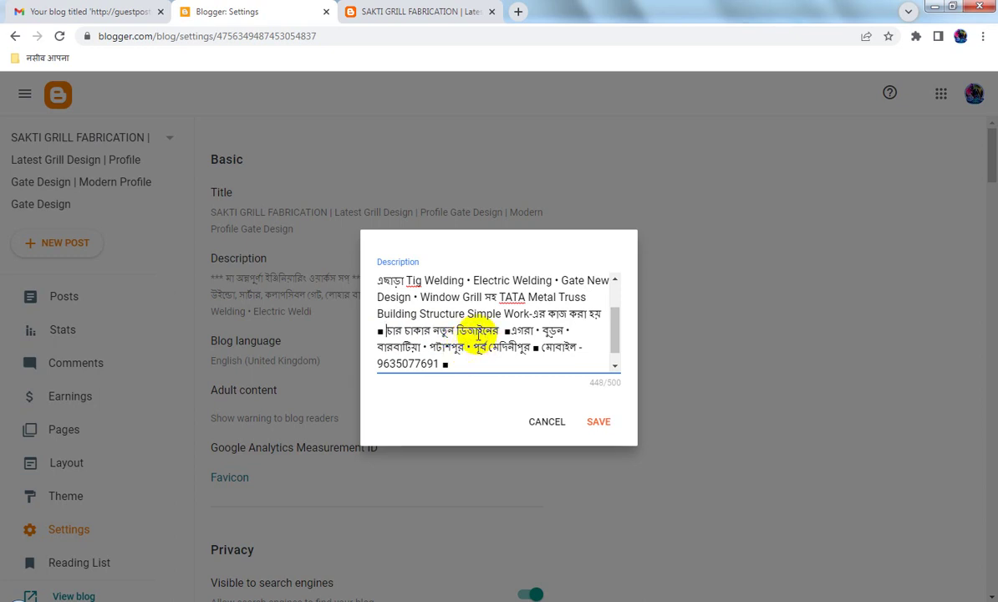
{"action": "left_click", "coordinate": [504, 330]}
{"action": "key", "text": "BackSpace"}
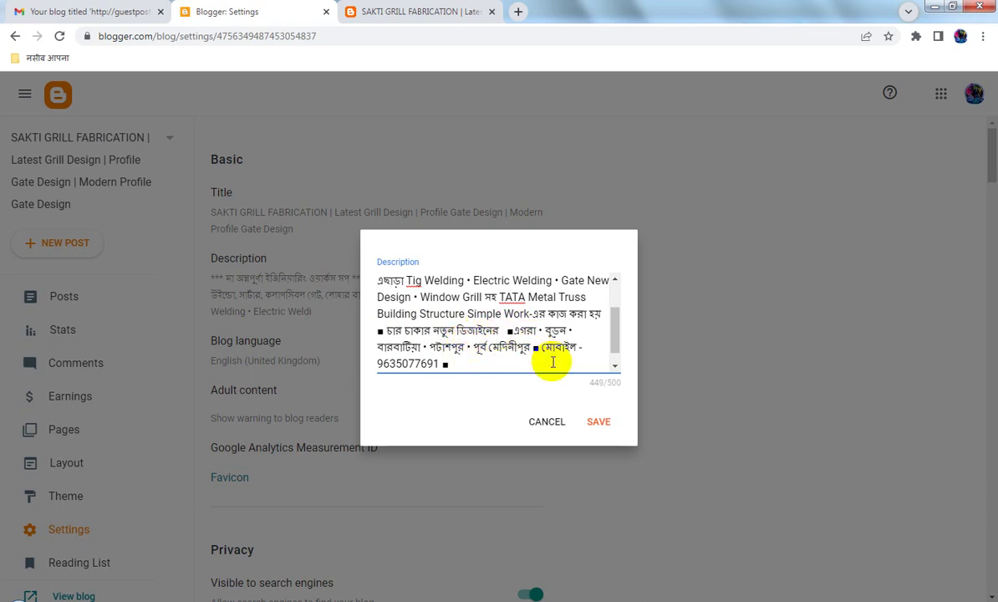
{"action": "type", "text": "দোকানের শুমটি"}
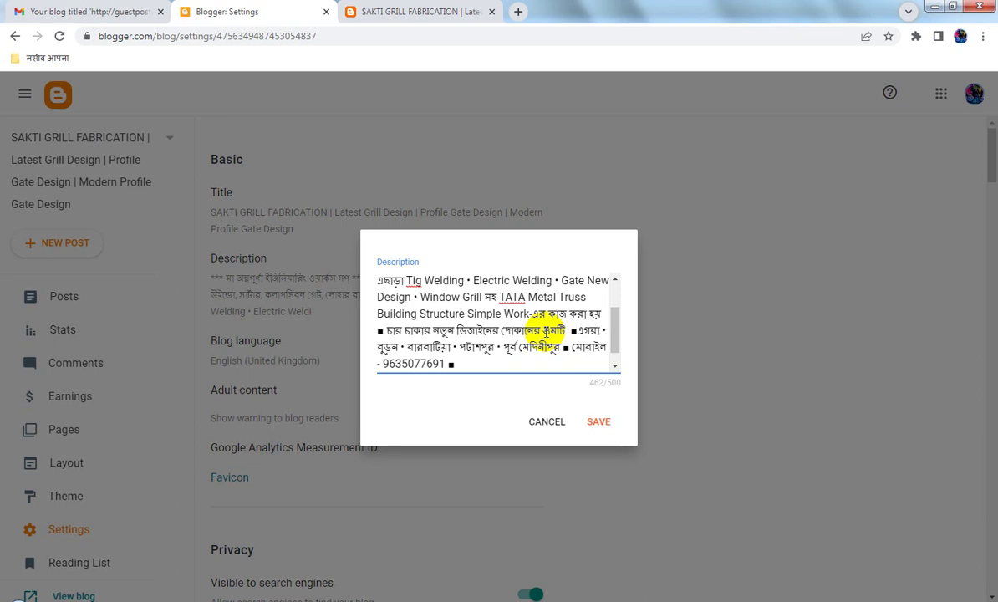
{"action": "type", "text": "অ"}
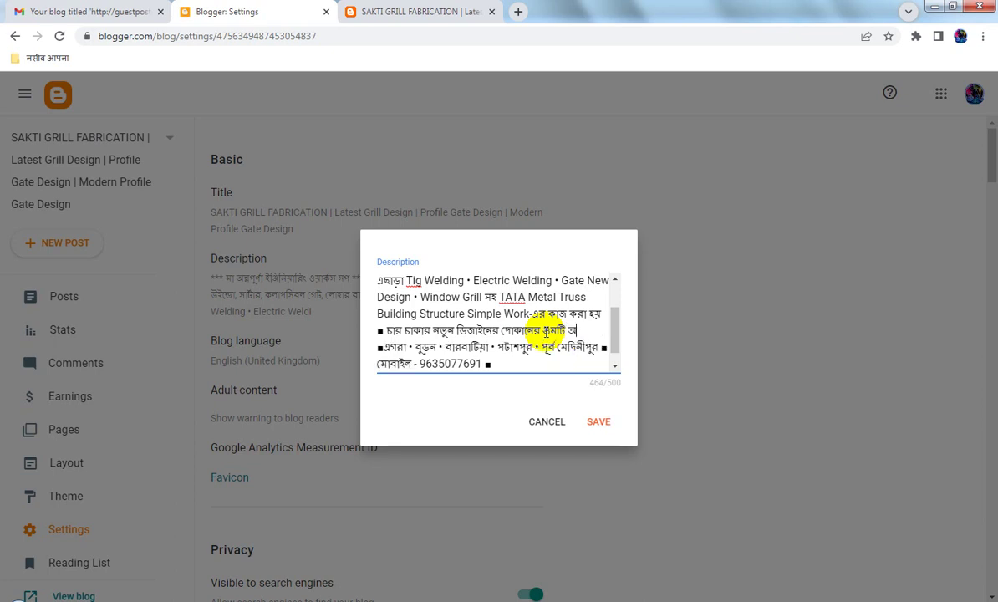
{"action": "type", "text": "র্ডার অনু"}
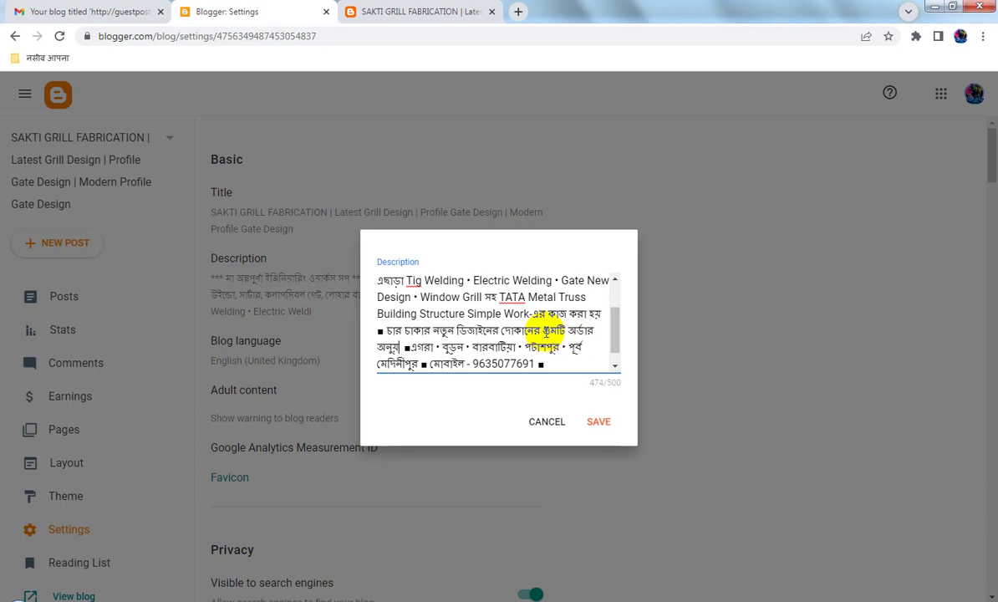
{"action": "type", "text": "যায়ী তৈ"}
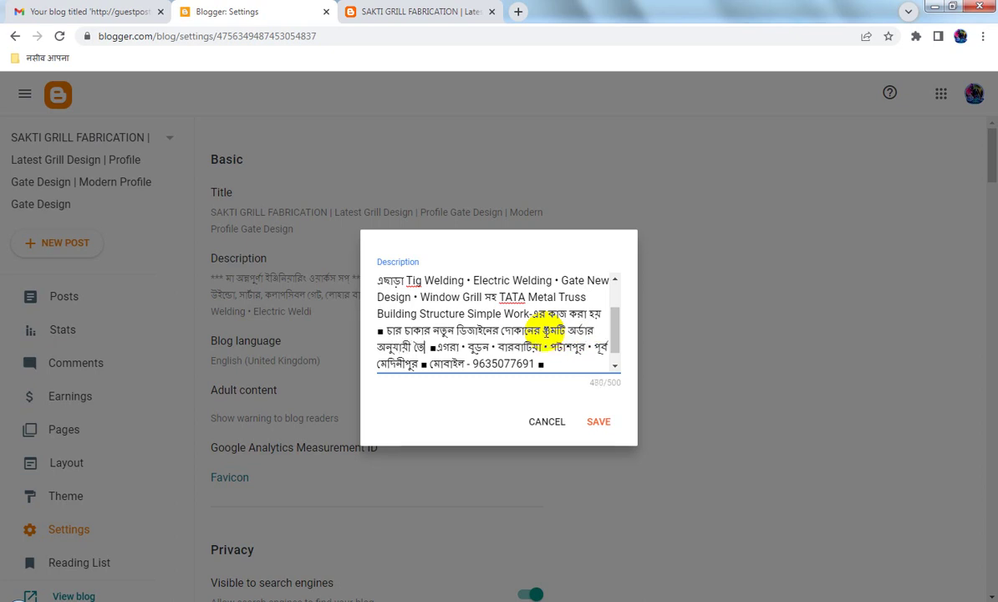
{"action": "type", "text": "রী করা"}
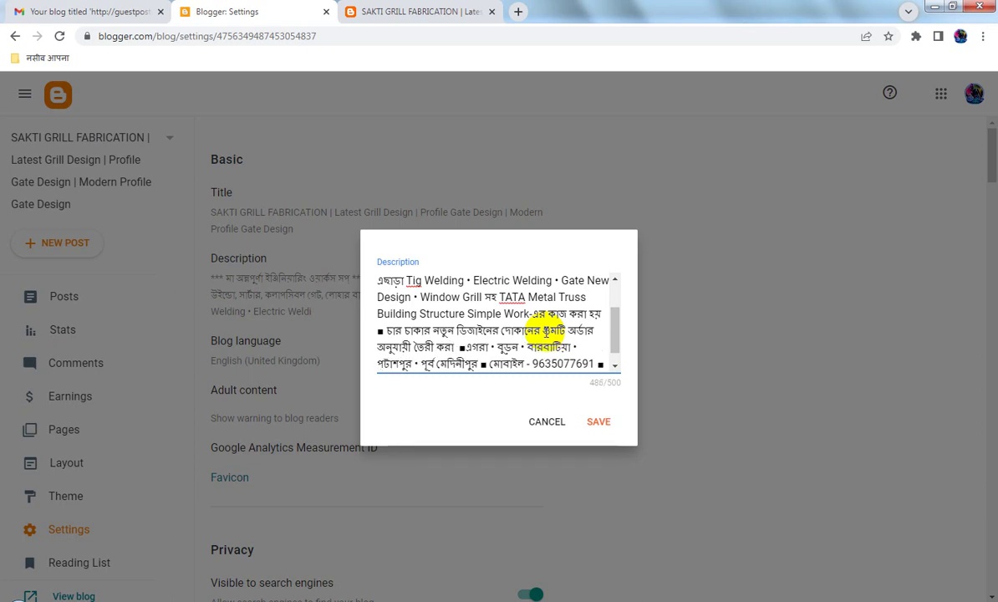
{"action": "type", "text": " হয়"}
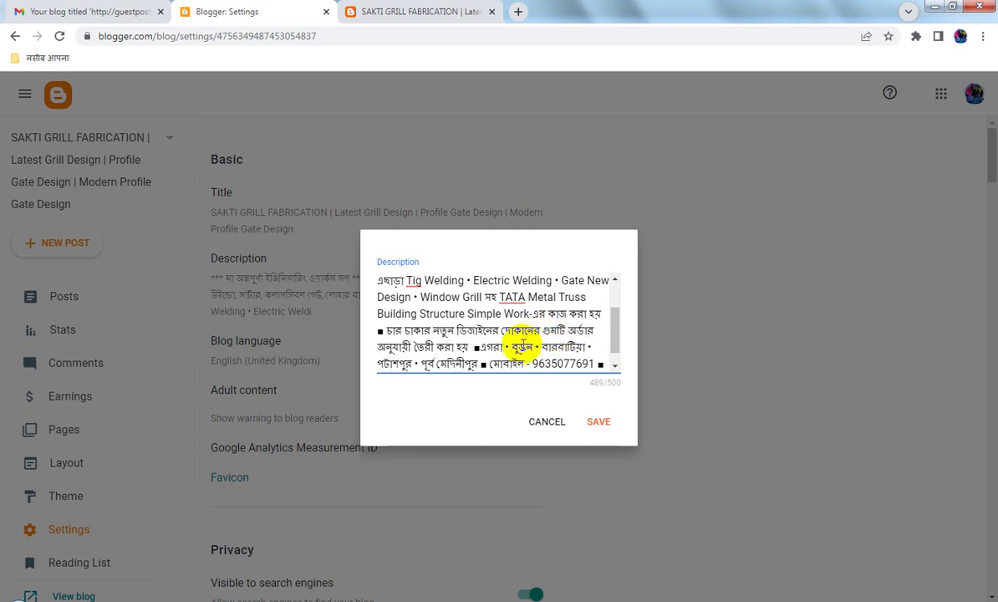
{"action": "left_click", "coordinate": [607, 422]}
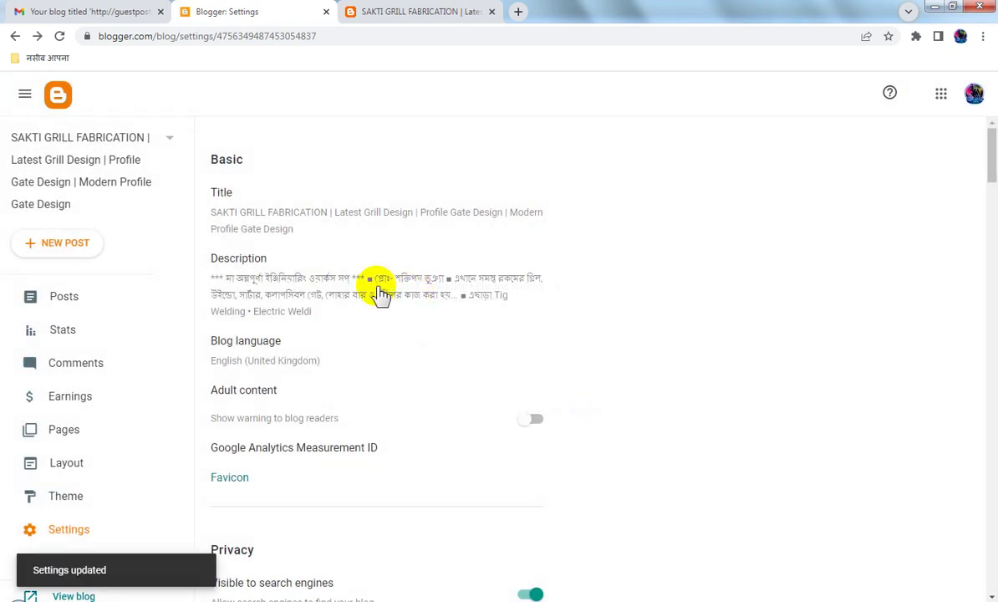
- Copy the whole updated description, compare it with the WordPad notes, and save the Description again
{"action": "left_click", "coordinate": [401, 288]}
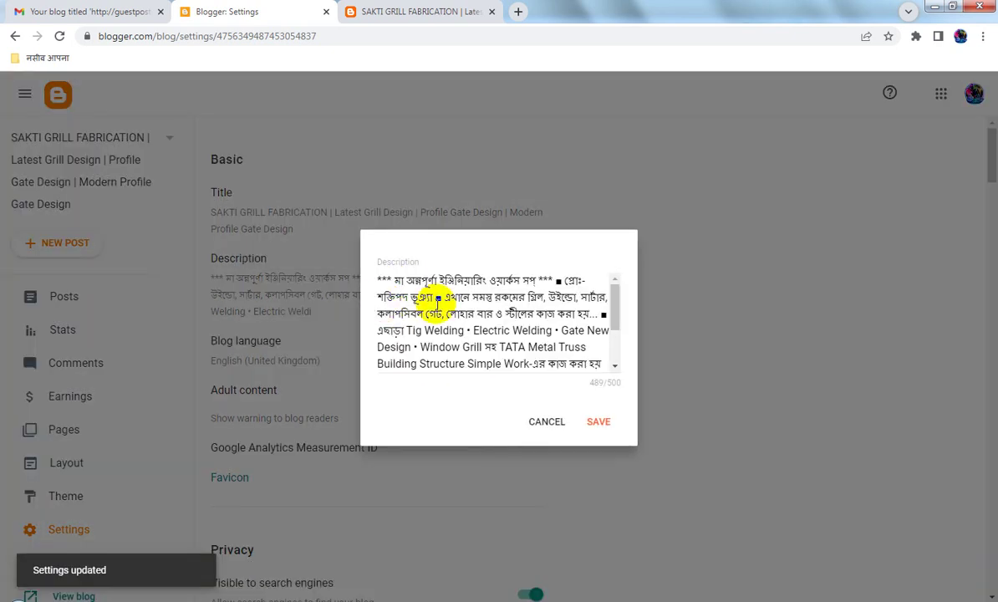
{"action": "key", "text": "ctrl+a"}
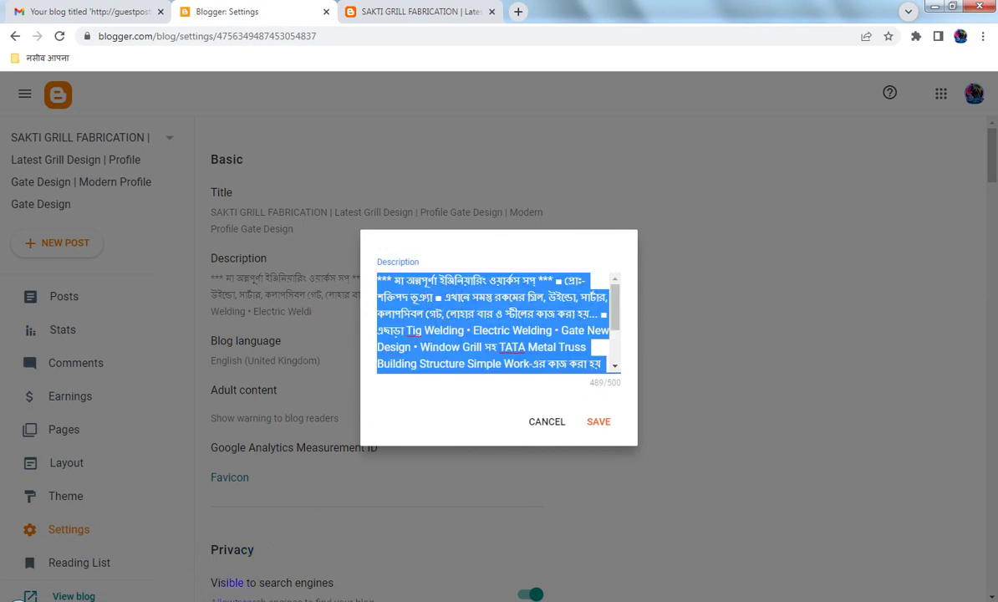
{"action": "key", "text": "alt+Tab"}
{"action": "left_click_drag", "start_coordinate": [523, 444], "coordinate": [510, 390]}
{"action": "left_click", "coordinate": [510, 391]}
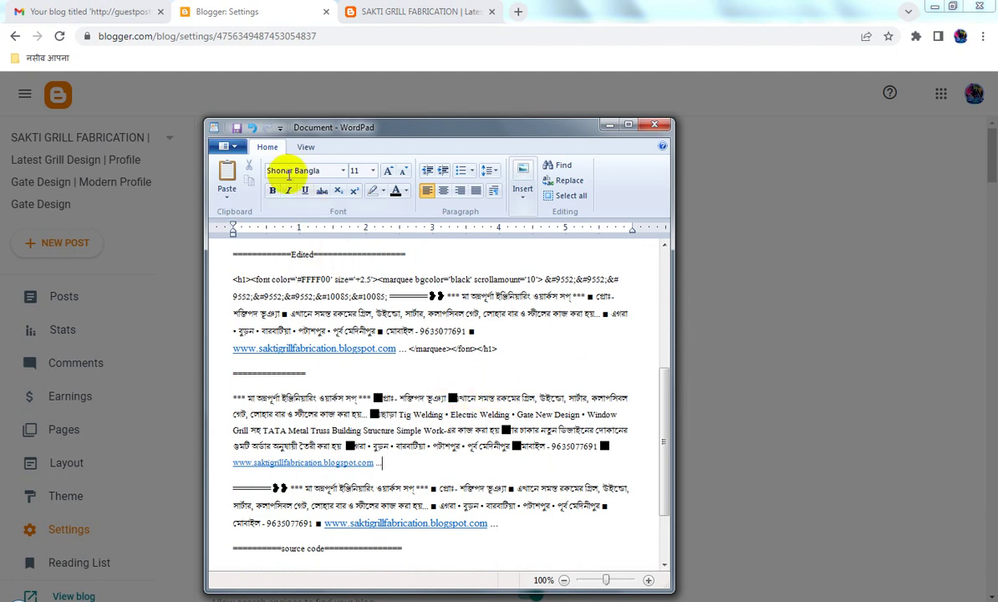
{"action": "key", "text": "alt+Tab"}
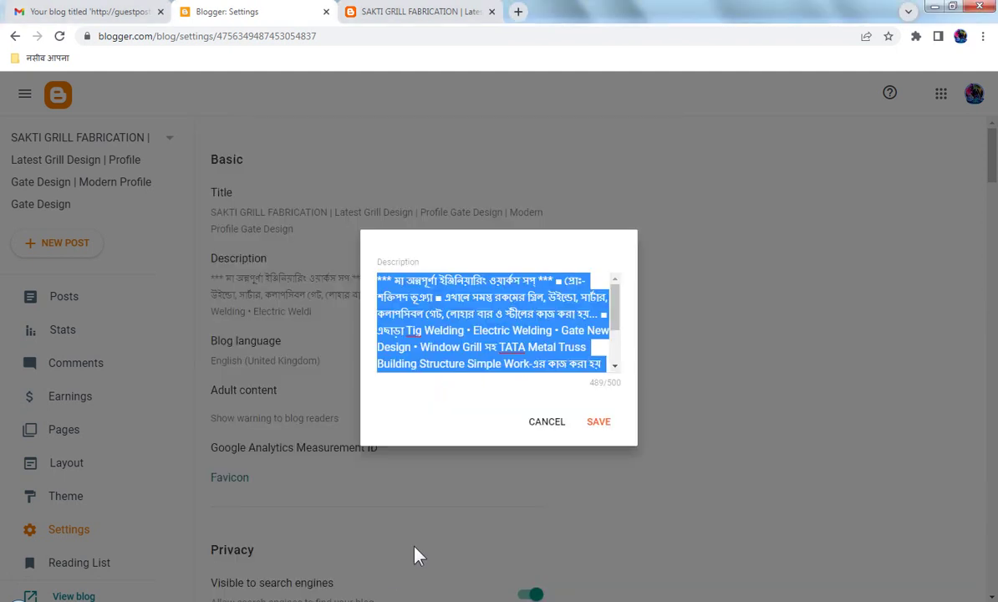
{"action": "left_click", "coordinate": [602, 423]}
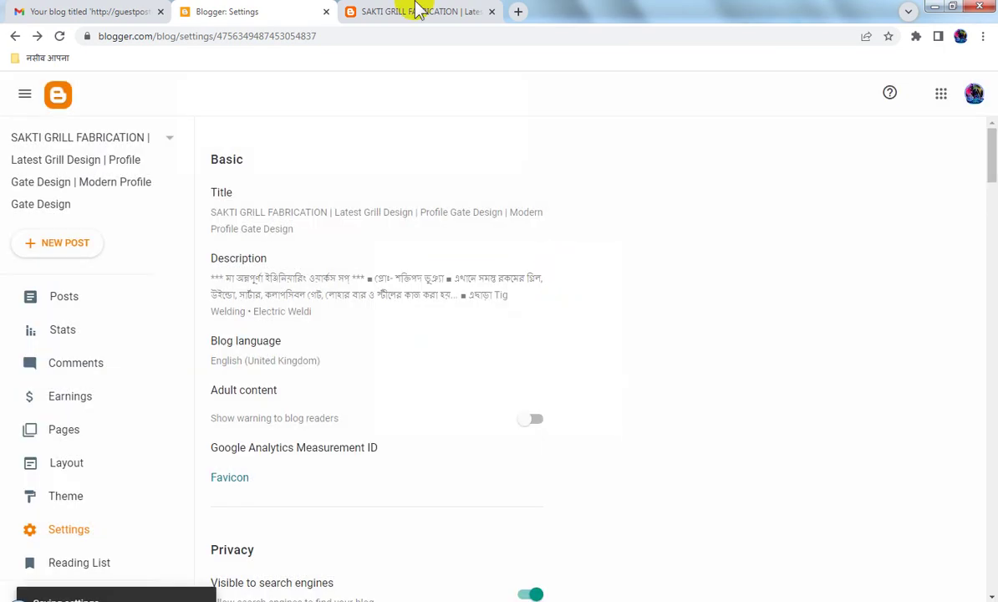
{"action": "left_click", "coordinate": [418, 10]}
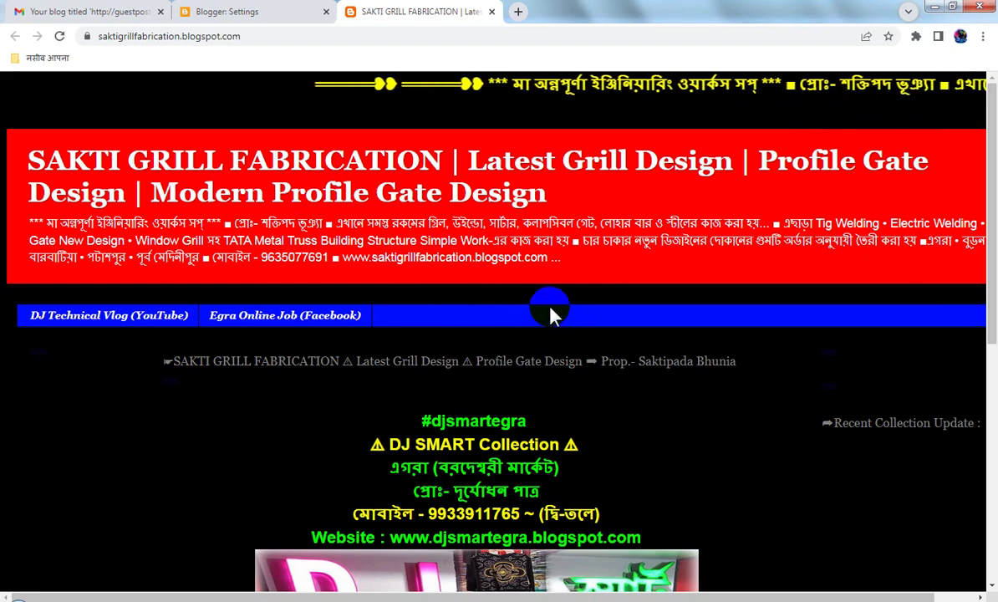
- Check the new description on the live blog header, then open the Posts list from Blogger Settings
{"action": "scroll", "coordinate": [535, 330], "scroll_direction": "down", "scroll_amount": 3}
{"action": "scroll", "coordinate": [540, 327], "scroll_direction": "up", "scroll_amount": 1}
{"action": "scroll", "coordinate": [539, 328], "scroll_direction": "up", "scroll_amount": 2}
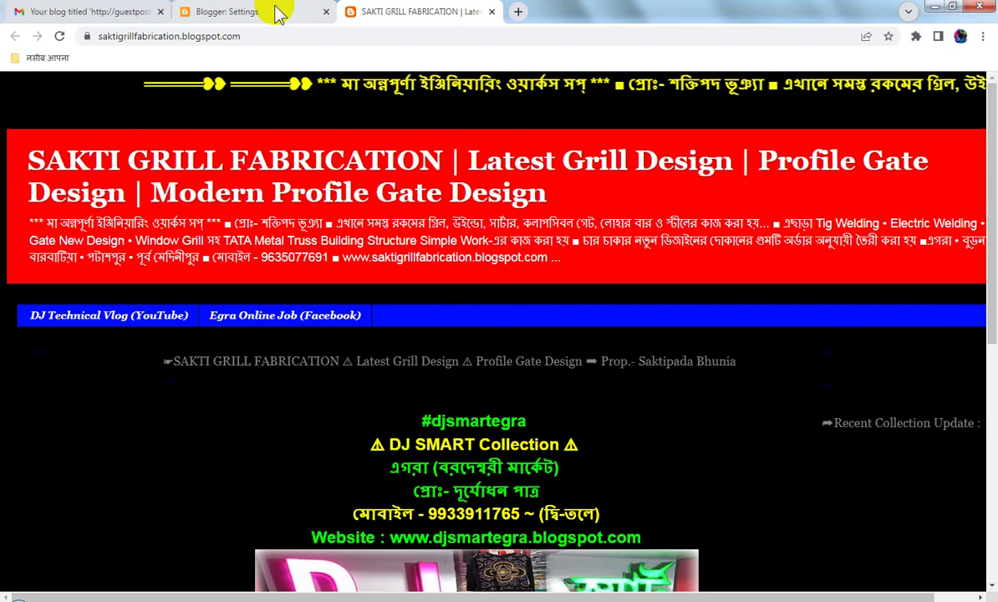
{"action": "left_click", "coordinate": [267, 10]}
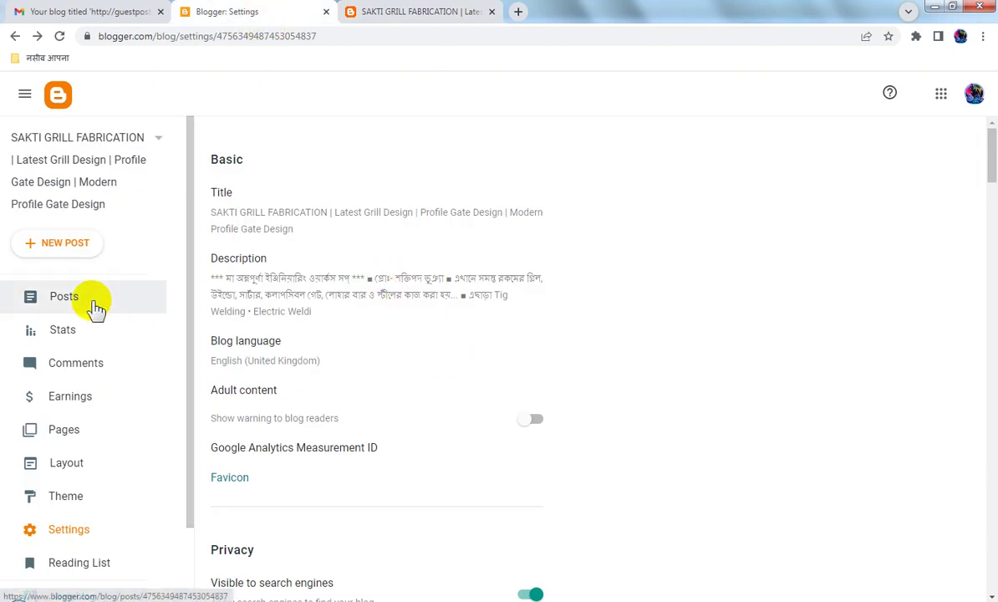
{"action": "left_click", "coordinate": [95, 305]}
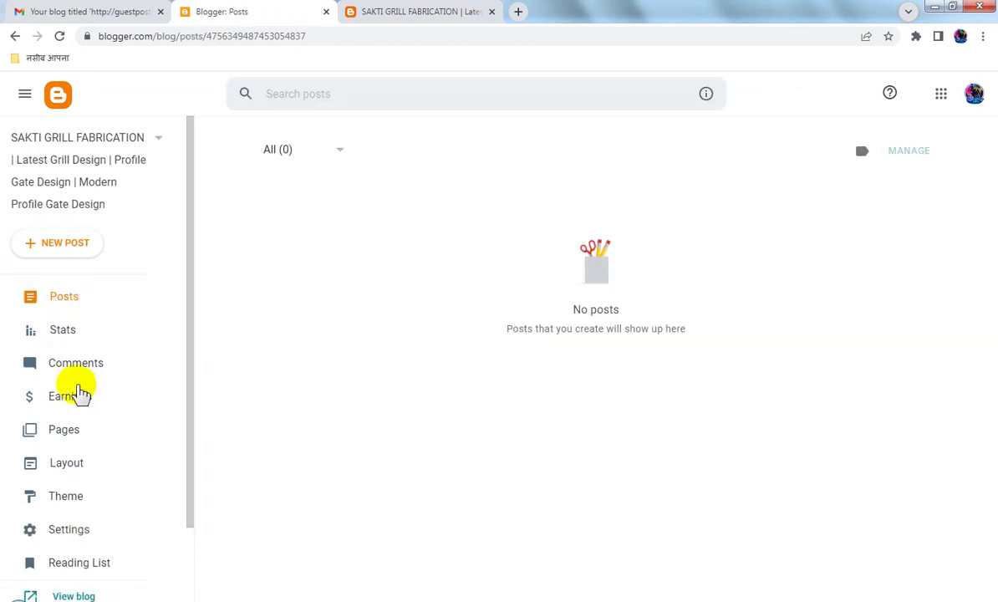
- On the Layout page, inspect the SAKTI GRILL FABRICATION gadget's settings without changing them
{"action": "left_click", "coordinate": [83, 464]}
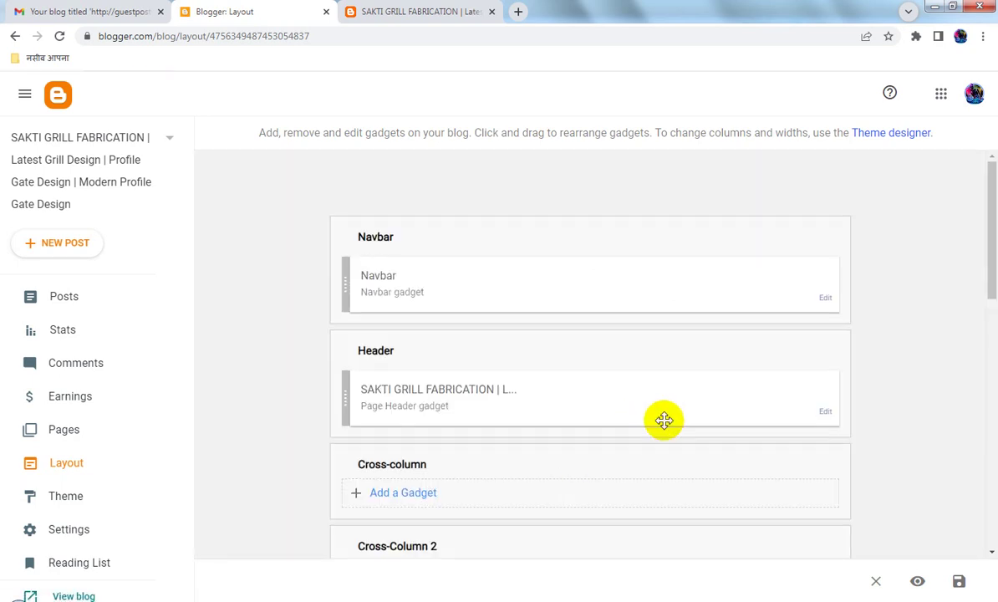
{"action": "scroll", "coordinate": [668, 426], "scroll_direction": "down", "scroll_amount": 5}
{"action": "scroll", "coordinate": [684, 443], "scroll_direction": "down", "scroll_amount": 1}
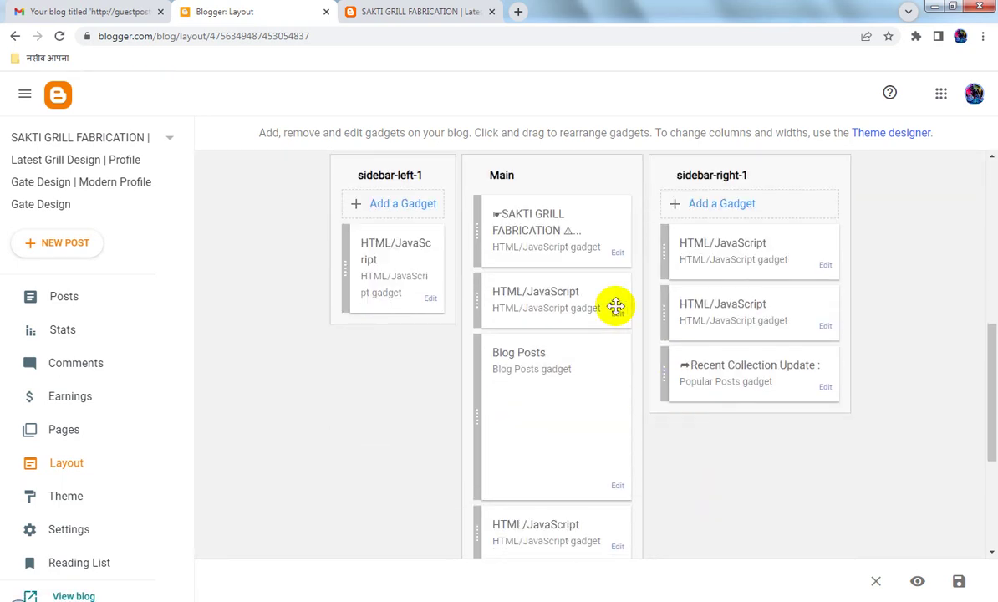
{"action": "left_click", "coordinate": [620, 256]}
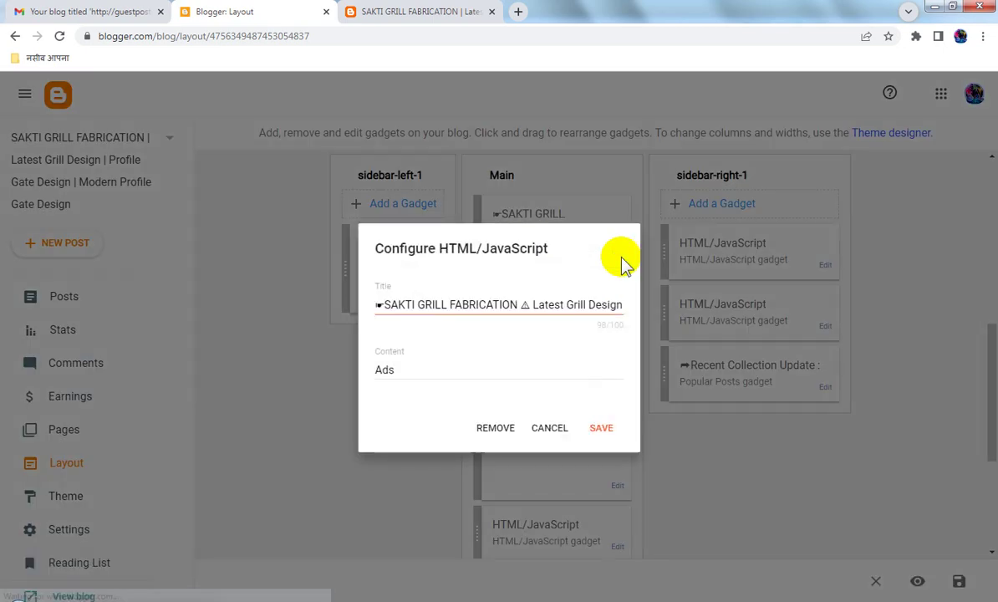
{"action": "left_click", "coordinate": [548, 425]}
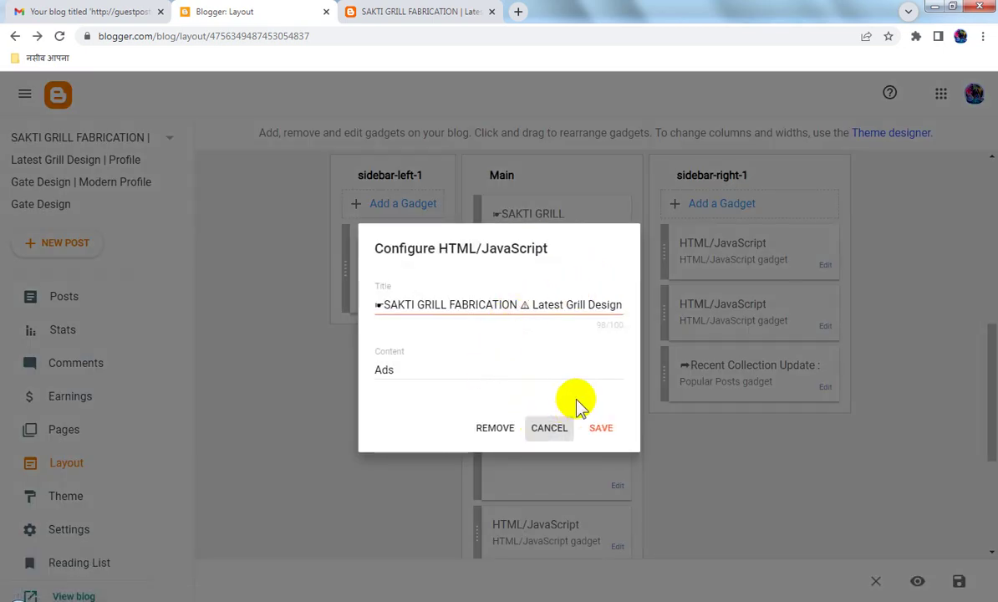
- Replace the second Main HTML/JavaScript gadget's code with a short line of text and save the layout
{"action": "left_click", "coordinate": [618, 316]}
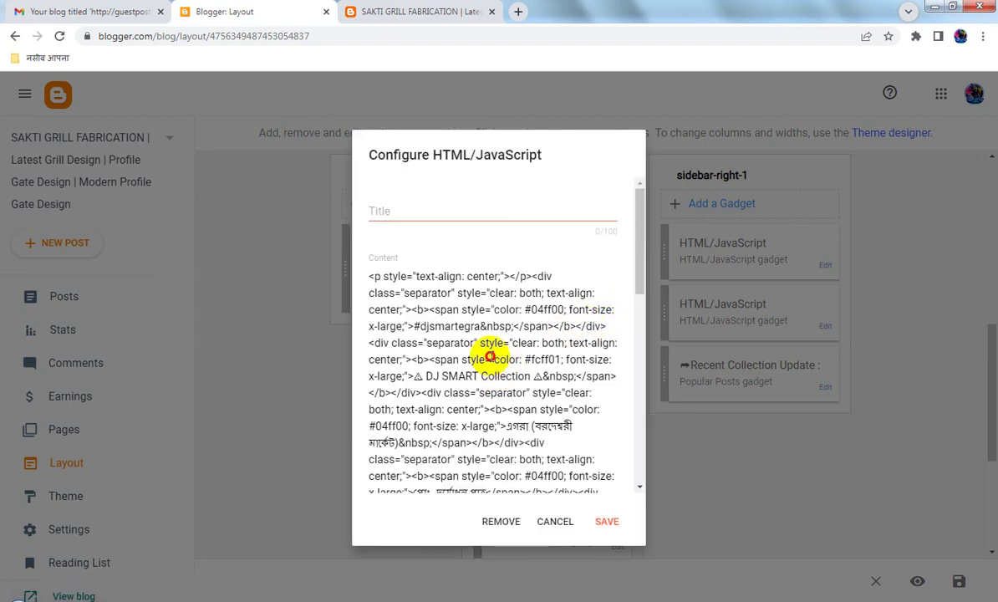
{"action": "left_click", "coordinate": [441, 352]}
{"action": "scroll", "coordinate": [507, 384], "scroll_direction": "down", "scroll_amount": 15}
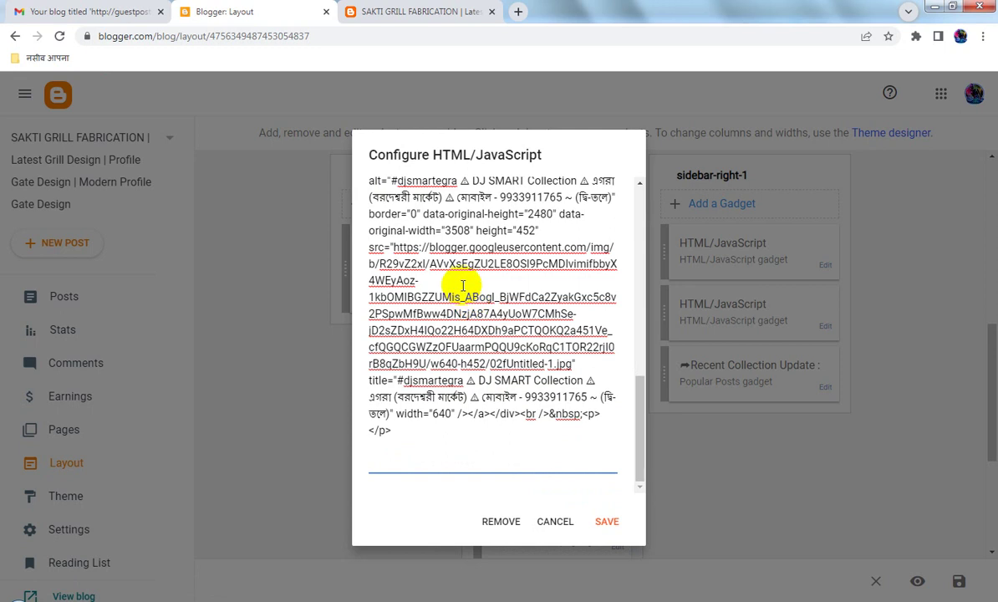
{"action": "key", "text": "ctrl+a"}
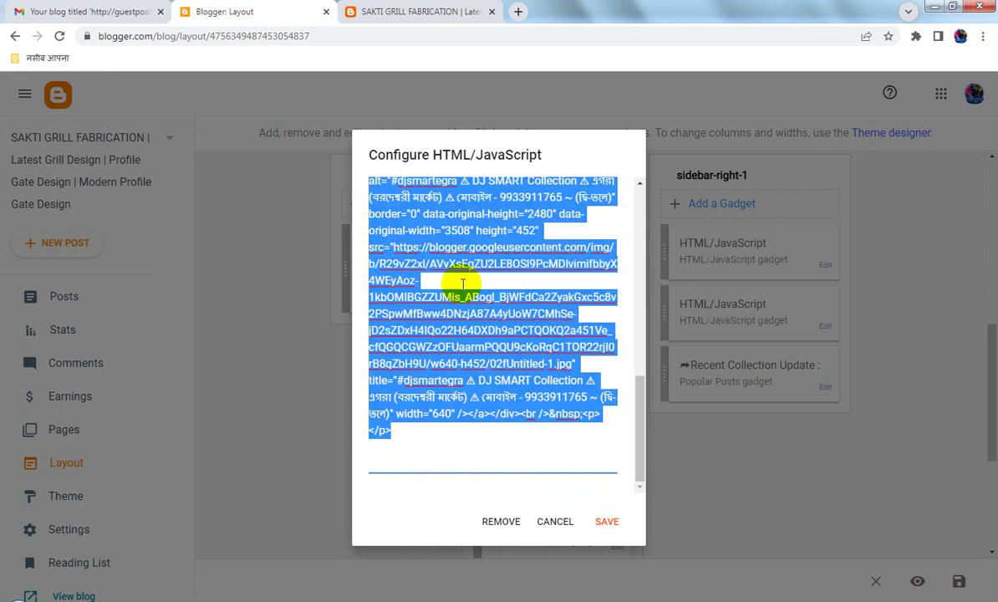
{"action": "type", "text": "9"}
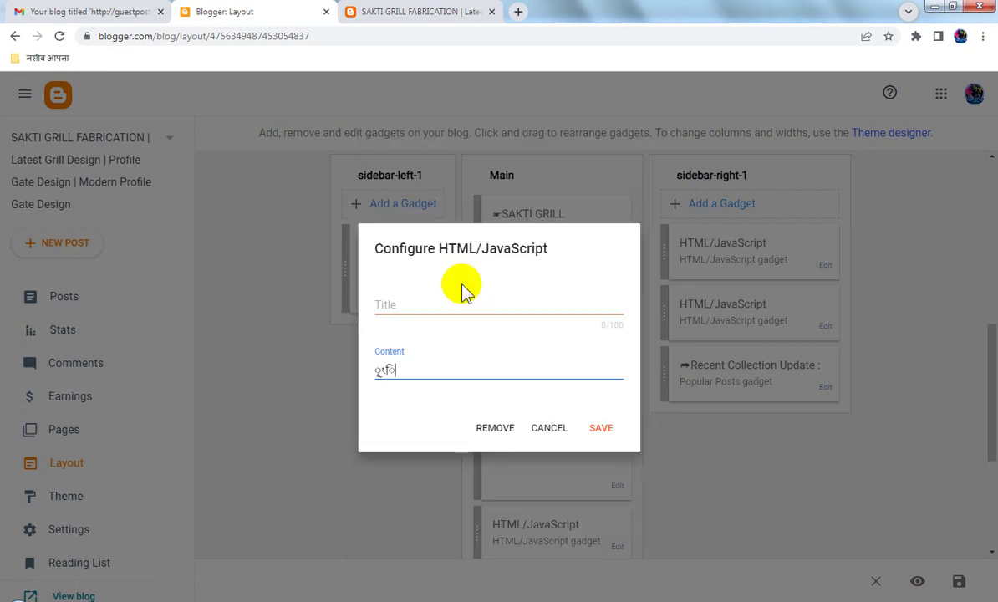
{"action": "type", "text": "ं"}
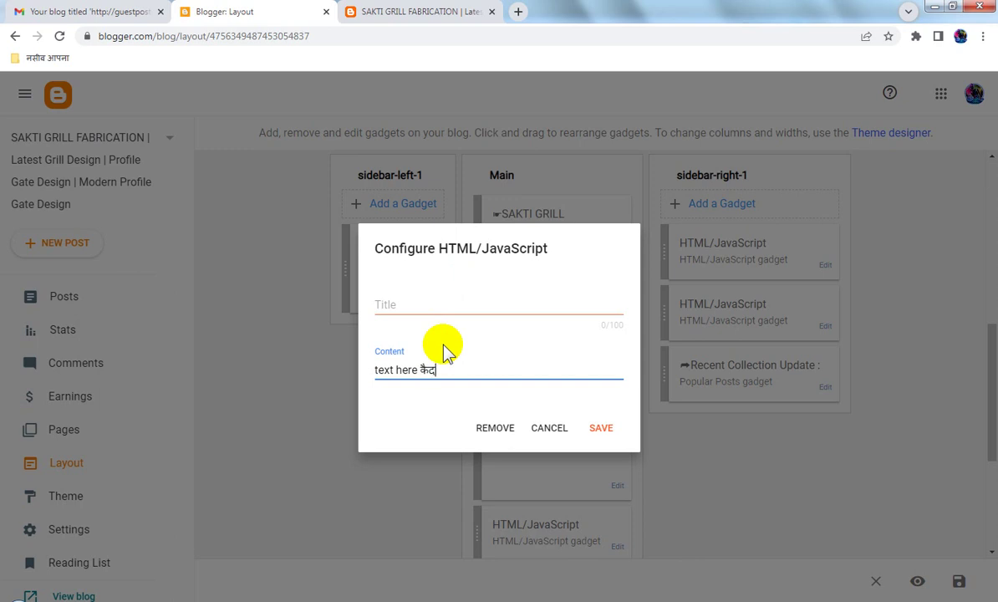
{"action": "type", "text": "थ पात्र"}
{"action": "left_click", "coordinate": [605, 428]}
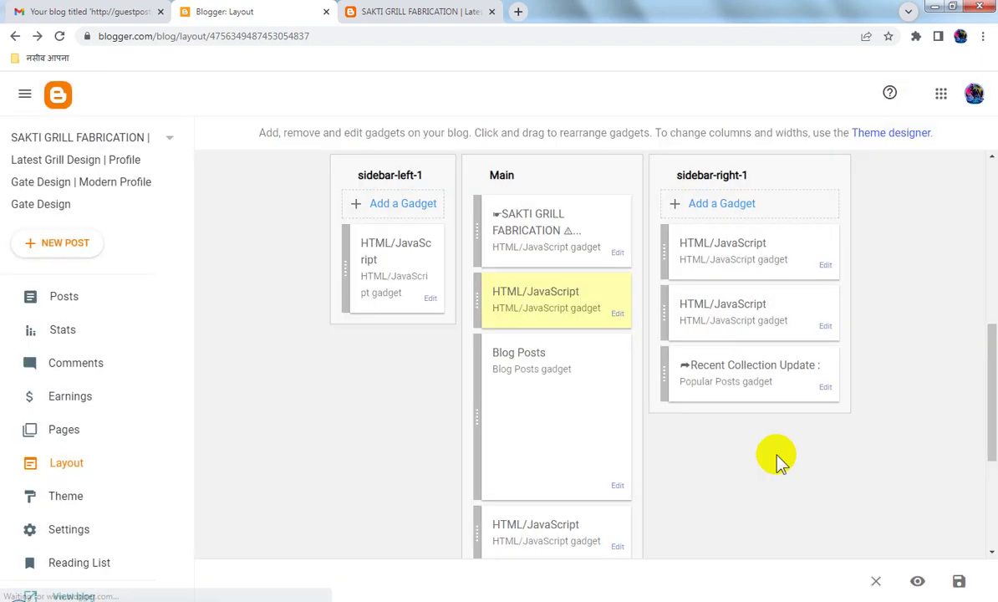
{"action": "left_click", "coordinate": [960, 583]}
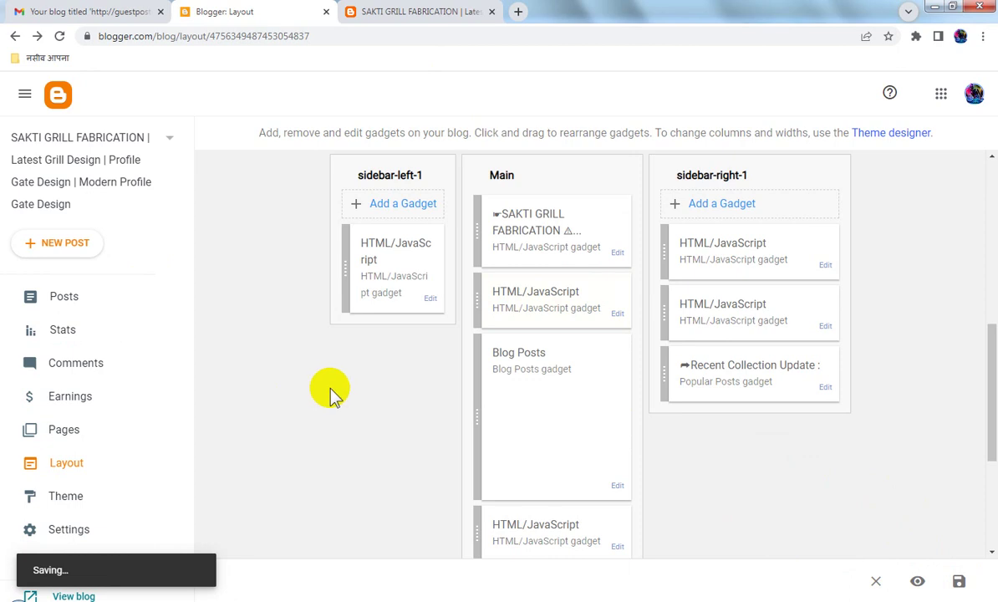
- Reload the live blog to confirm the DJ SMART Collection block is gone, then return to Layout
{"action": "left_click", "coordinate": [388, 14]}
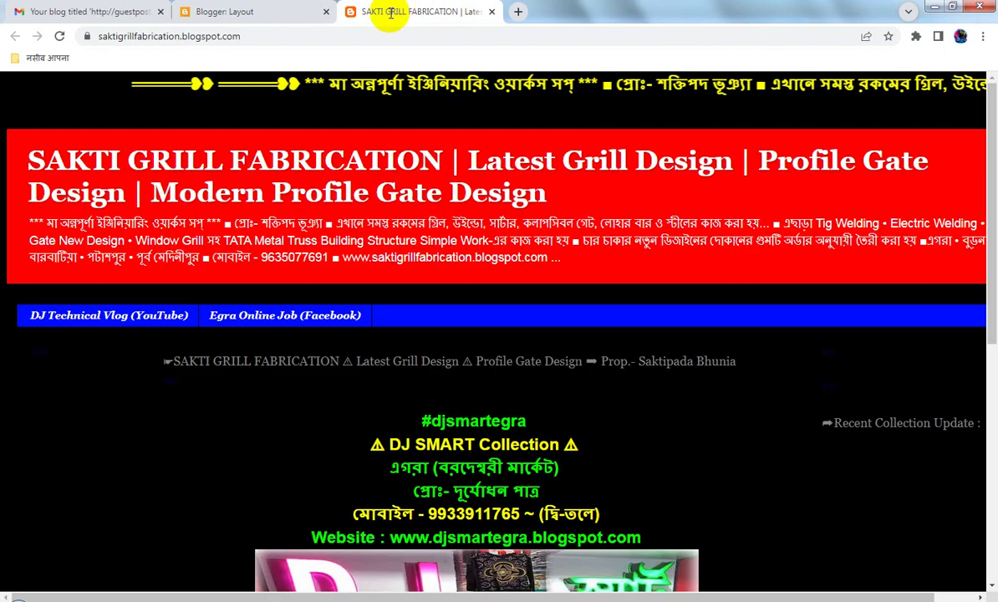
{"action": "left_click", "coordinate": [61, 36]}
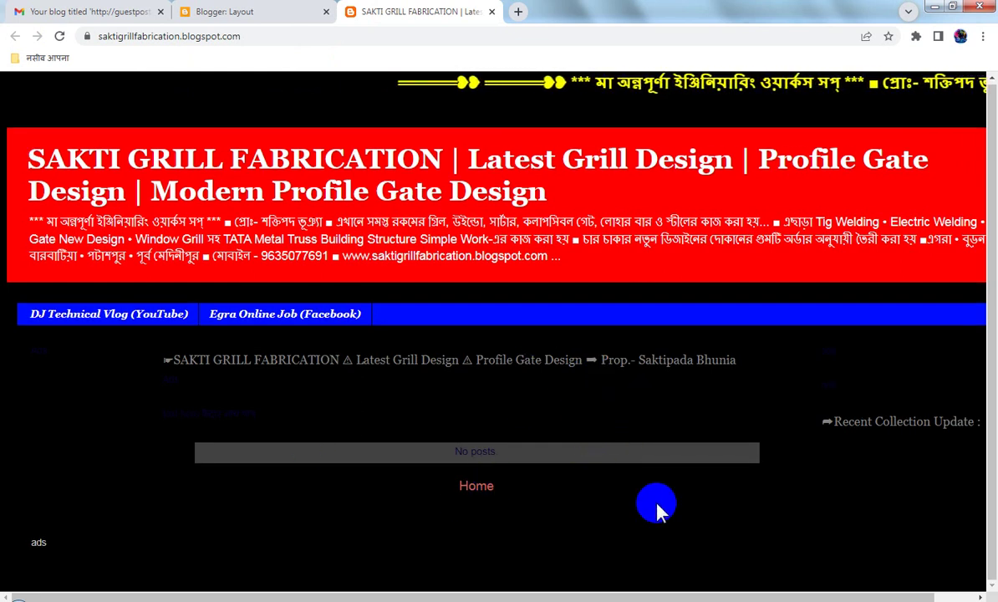
{"action": "left_click", "coordinate": [250, 11]}
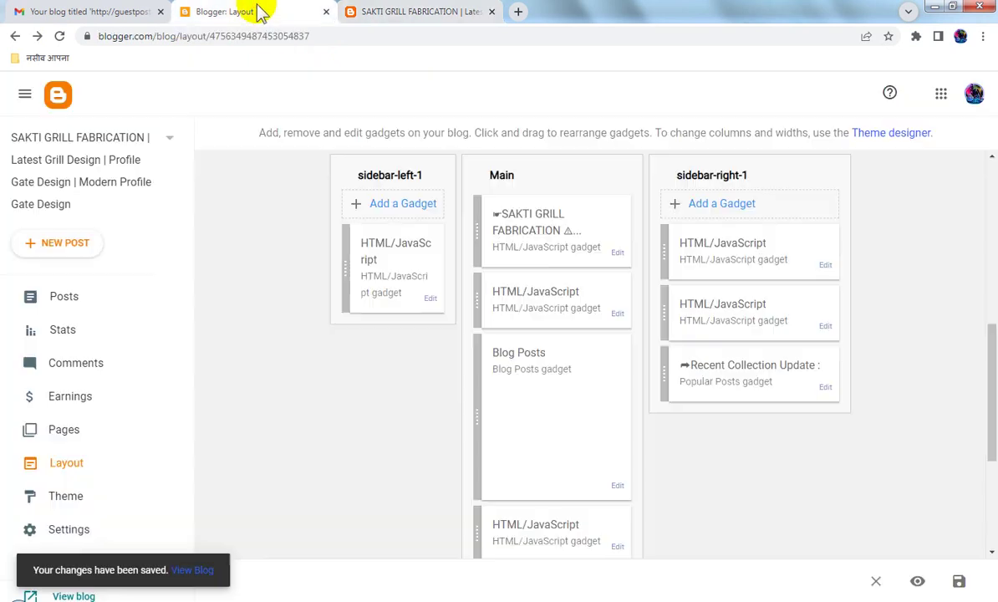
- Open the Pages gadget settings and close them unchanged
{"action": "scroll", "coordinate": [602, 352], "scroll_direction": "up", "scroll_amount": 3}
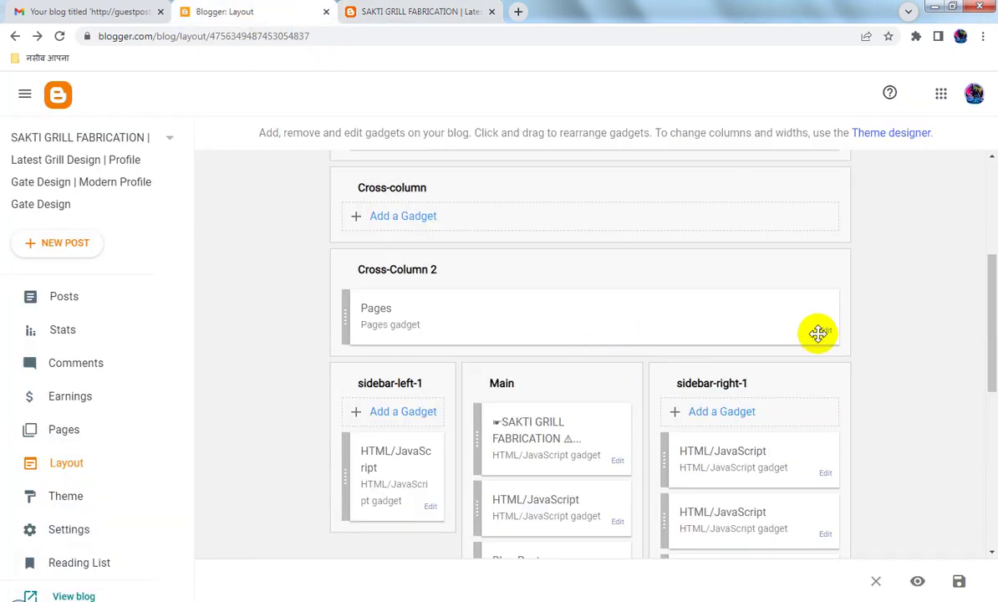
{"action": "left_click", "coordinate": [826, 332]}
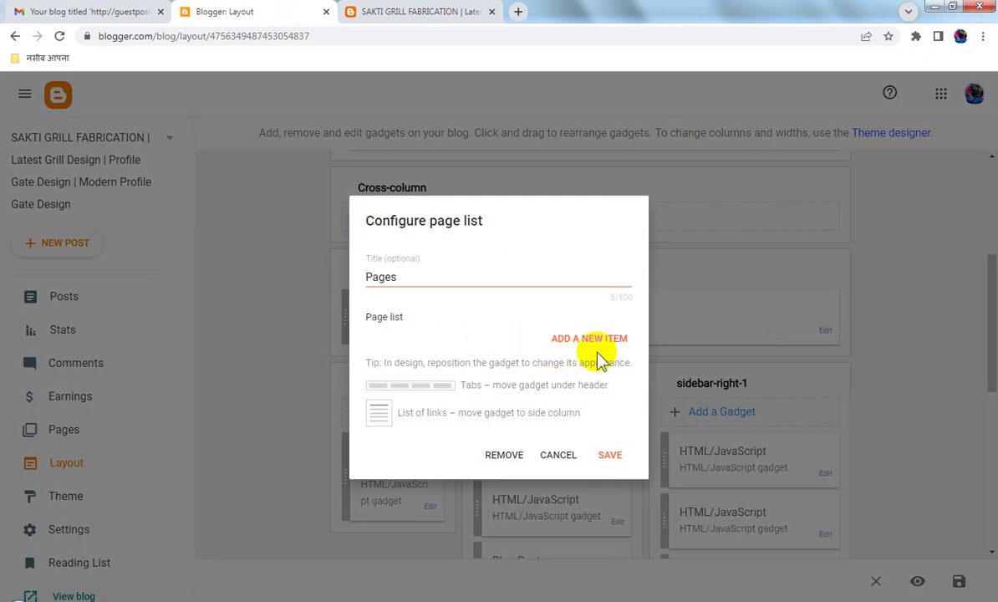
{"action": "left_click", "coordinate": [550, 456]}
- Review the Header gadget's image options and save it with no header image
{"action": "scroll", "coordinate": [623, 405], "scroll_direction": "up", "scroll_amount": 3}
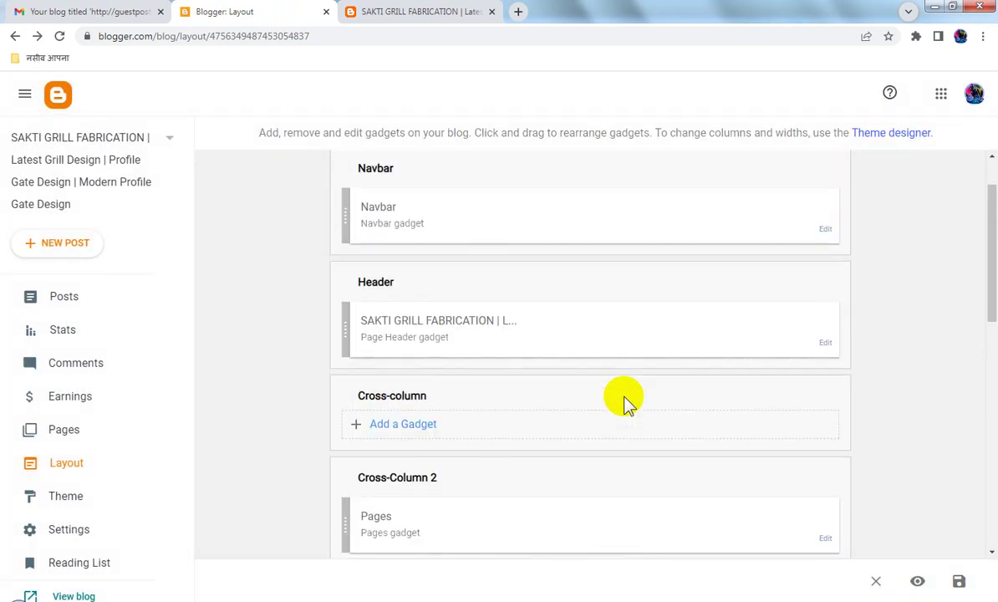
{"action": "left_click", "coordinate": [826, 345]}
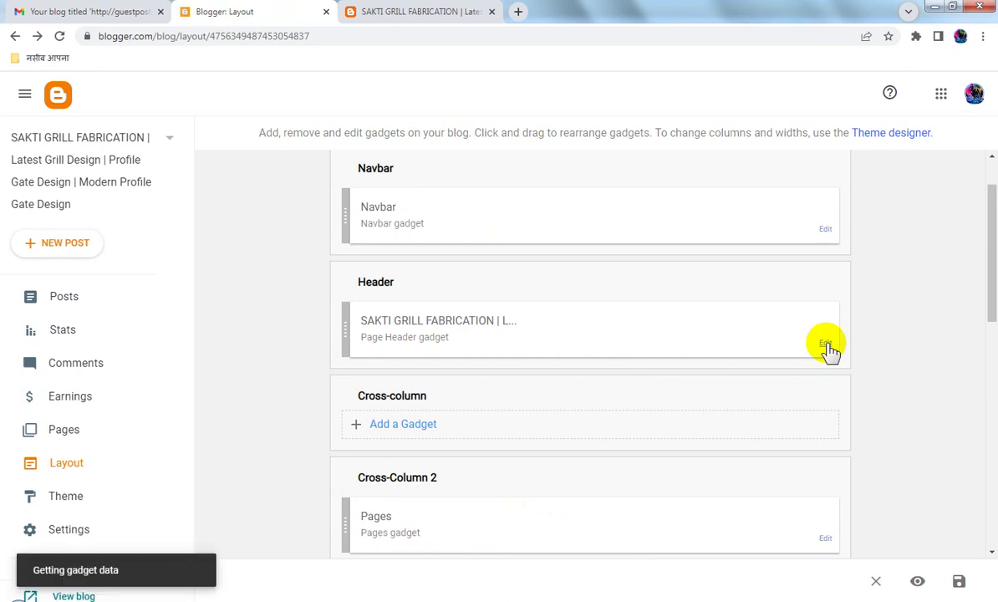
{"action": "scroll", "coordinate": [484, 372], "scroll_direction": "down", "scroll_amount": 5}
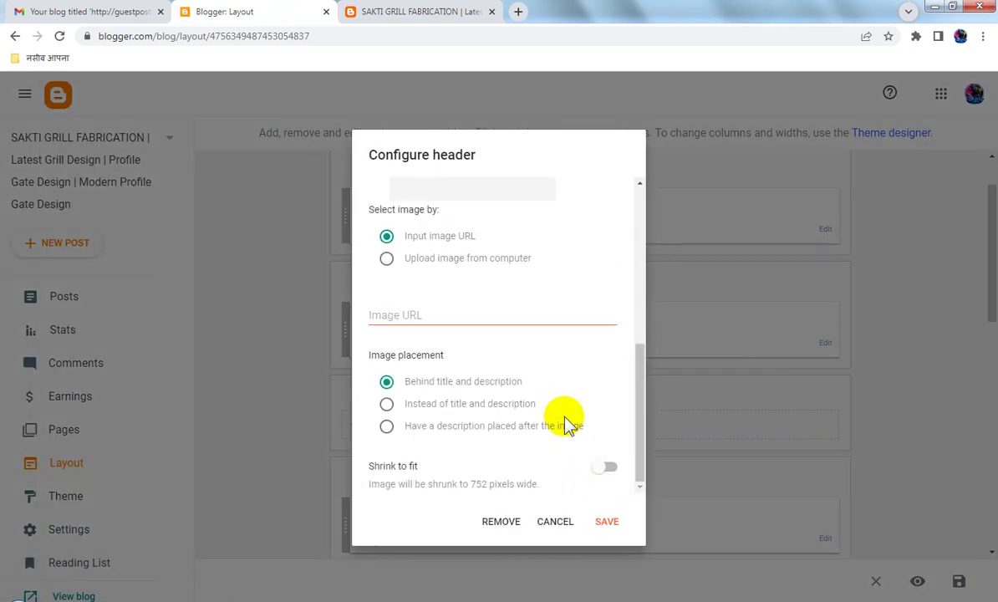
{"action": "scroll", "coordinate": [565, 422], "scroll_direction": "up", "scroll_amount": 4}
{"action": "scroll", "coordinate": [565, 422], "scroll_direction": "down", "scroll_amount": 3}
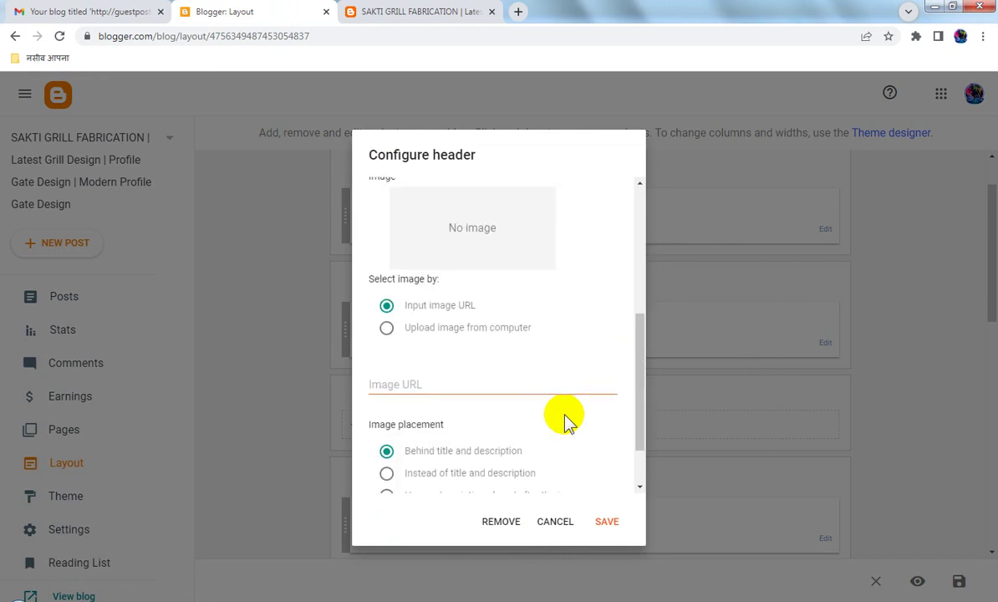
{"action": "scroll", "coordinate": [565, 423], "scroll_direction": "up", "scroll_amount": 2}
{"action": "left_click", "coordinate": [610, 520]}
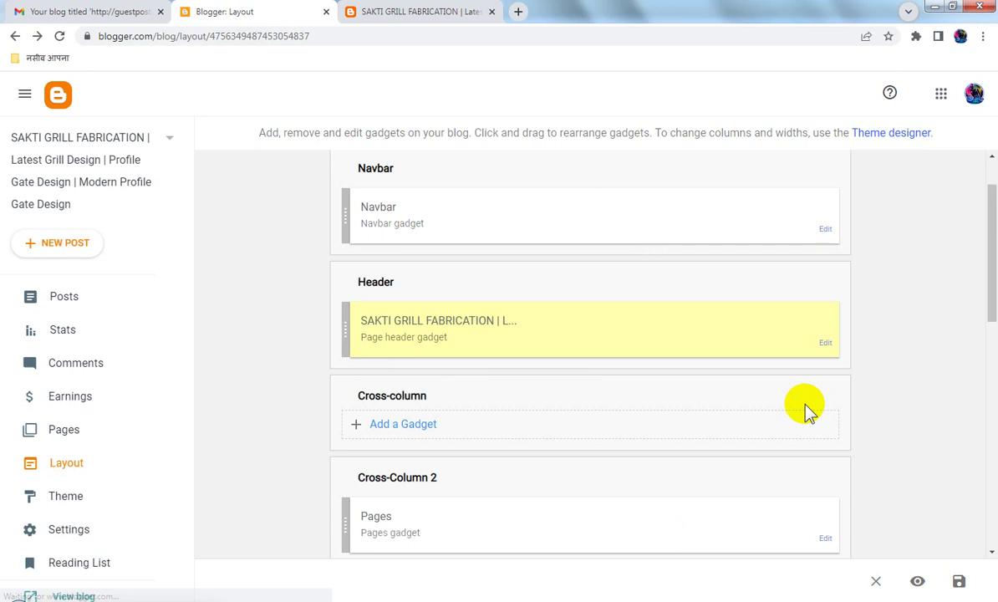
{"action": "scroll", "coordinate": [822, 430], "scroll_direction": "down", "scroll_amount": 2}
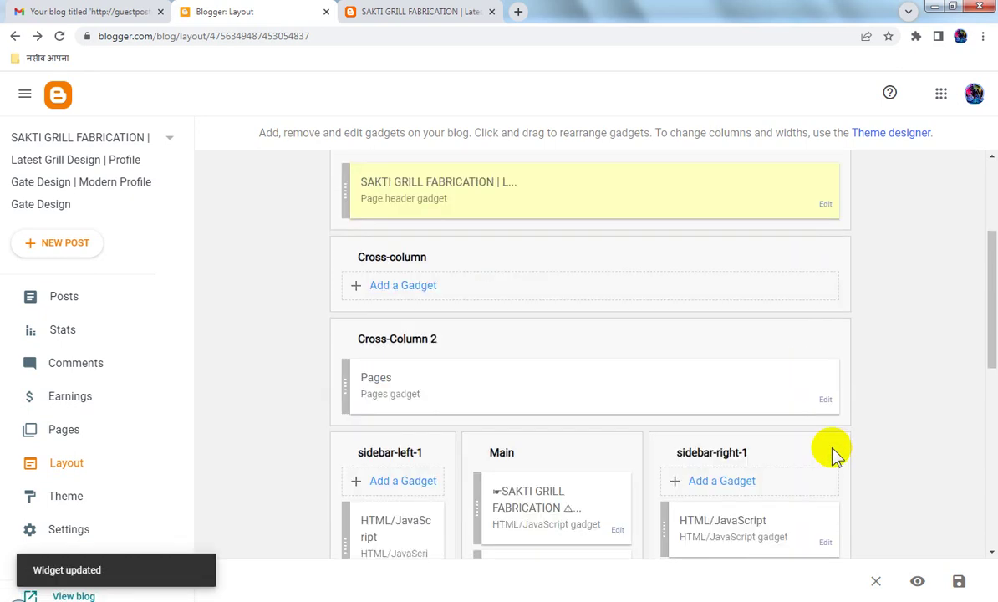
{"action": "left_click", "coordinate": [825, 402]}
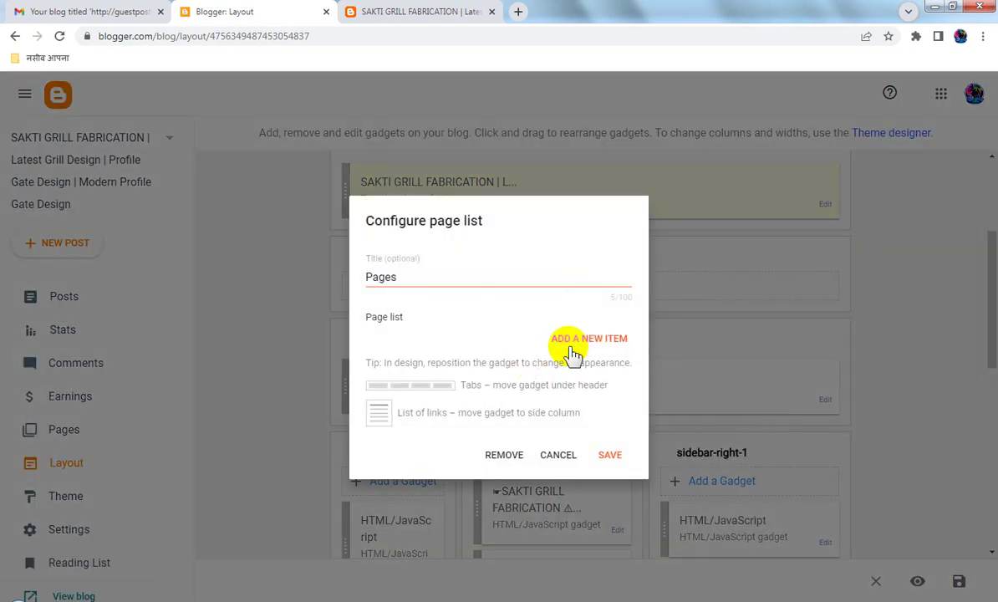
{"action": "left_click", "coordinate": [588, 336]}
{"action": "left_click", "coordinate": [461, 281]}
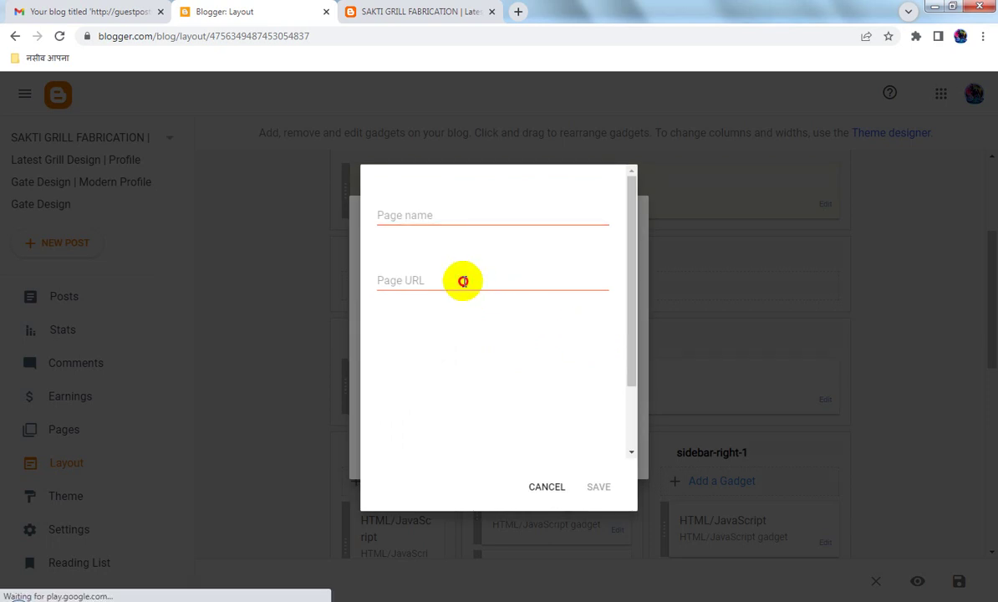
{"action": "left_click", "coordinate": [461, 314]}
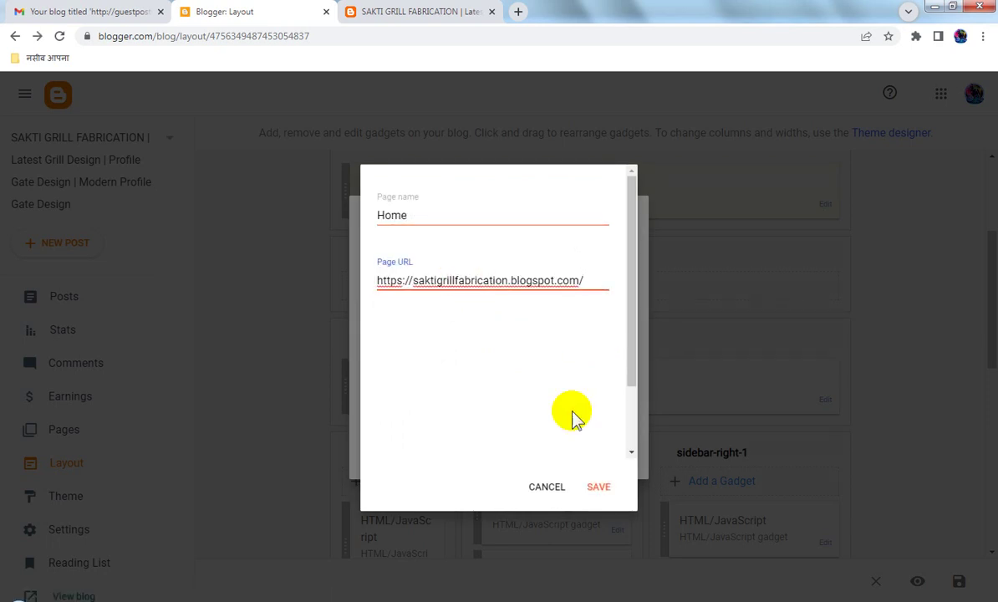
{"action": "left_click", "coordinate": [599, 487]}
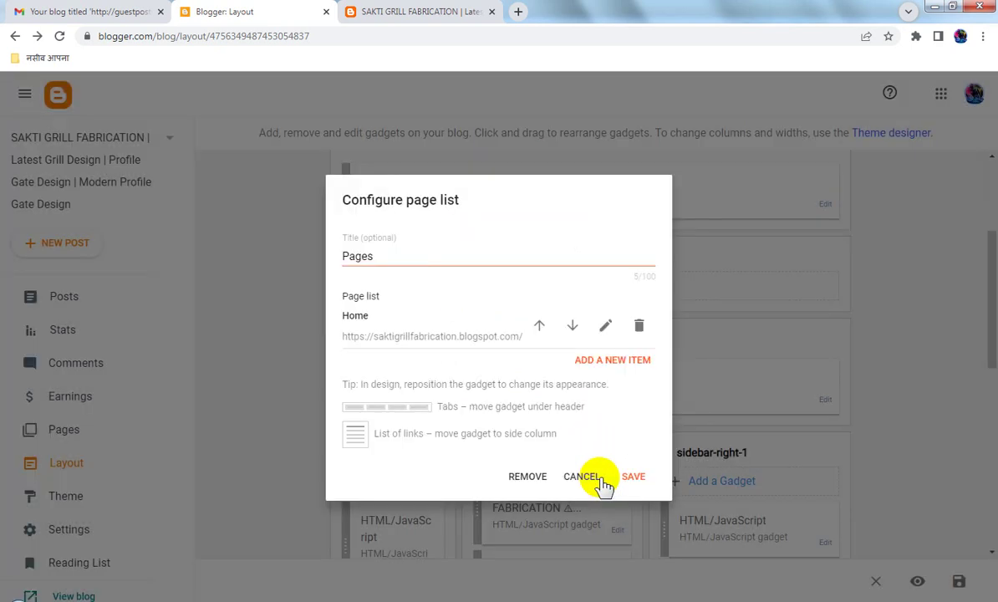
{"action": "left_click", "coordinate": [635, 480]}
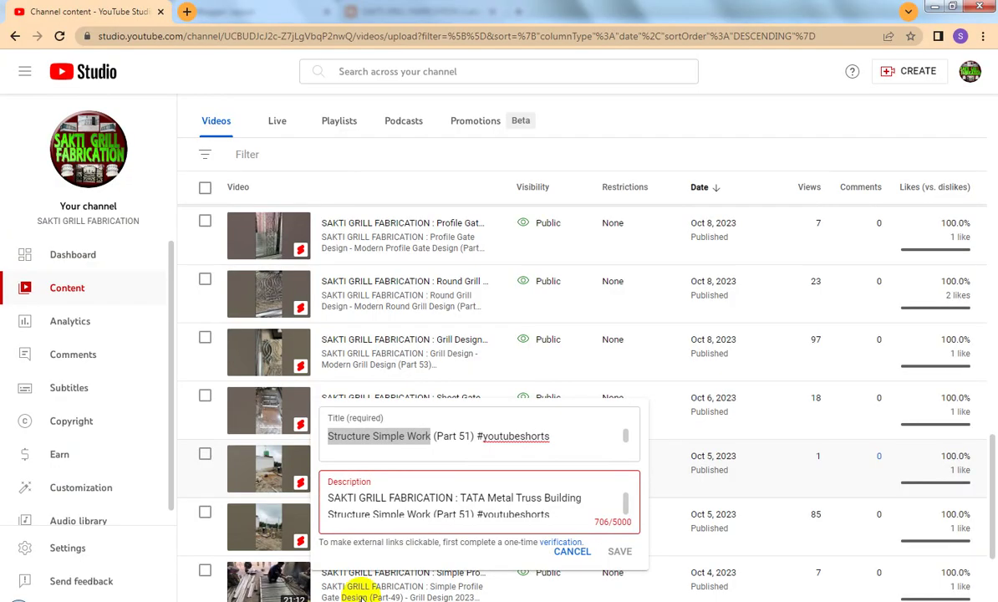
- Copy the YouTube channel's link address, then reopen the Pages gadget settings in Blogger
{"action": "right_click", "coordinate": [99, 158]}
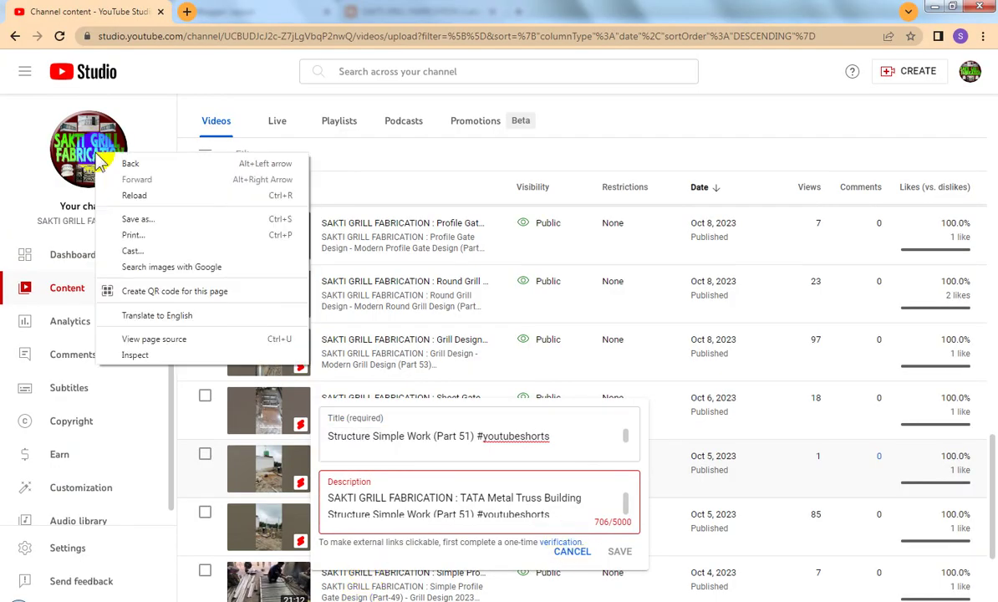
{"action": "left_click", "coordinate": [603, 149]}
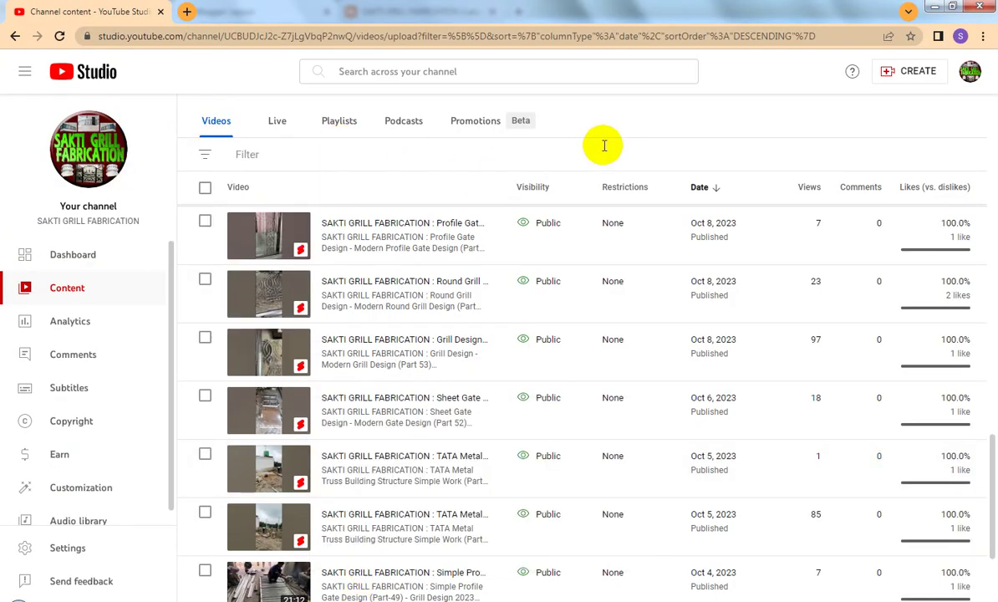
{"action": "right_click", "coordinate": [99, 152]}
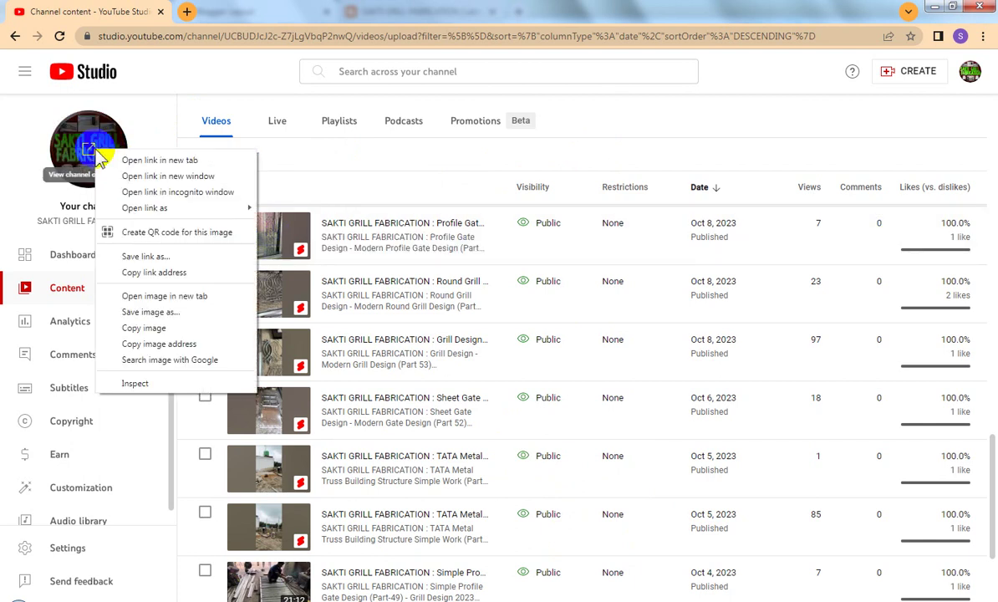
{"action": "left_click", "coordinate": [157, 265]}
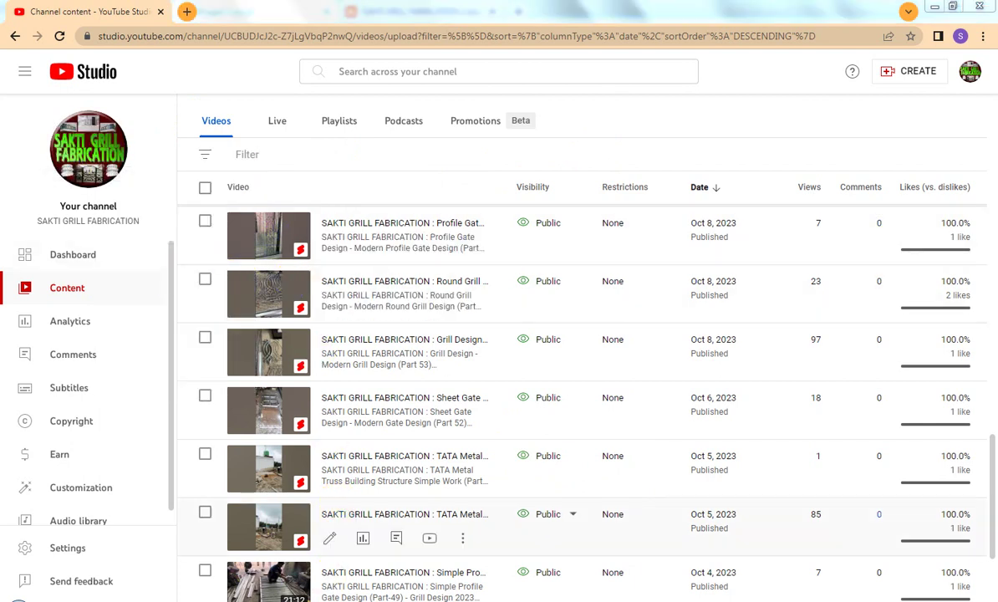
{"action": "key", "text": "alt+Tab"}
{"action": "left_click", "coordinate": [825, 400]}
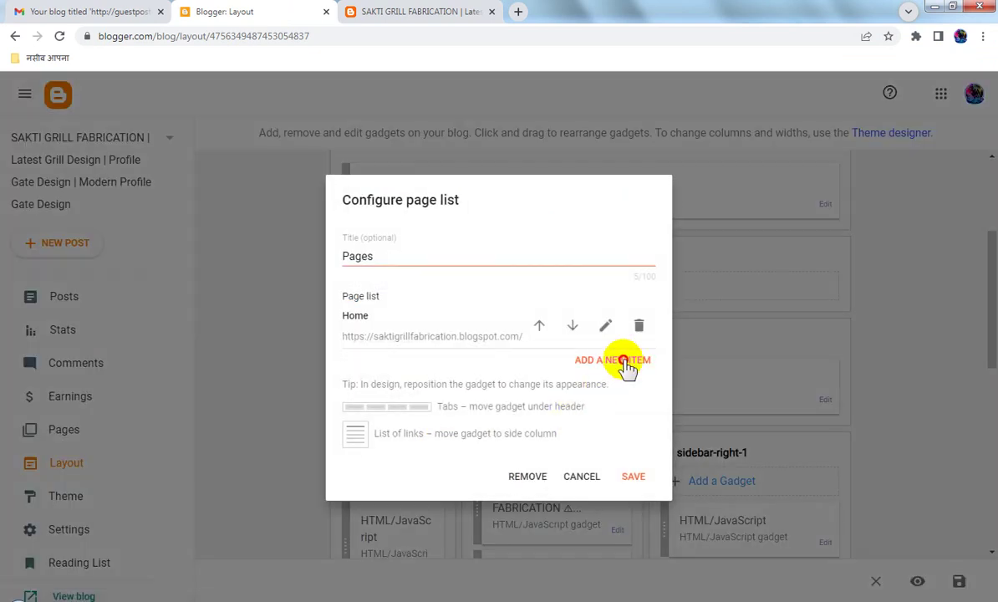
- Add a new page item with the YouTube channel address as its URL
{"action": "left_click", "coordinate": [620, 360]}
{"action": "left_click", "coordinate": [428, 280]}
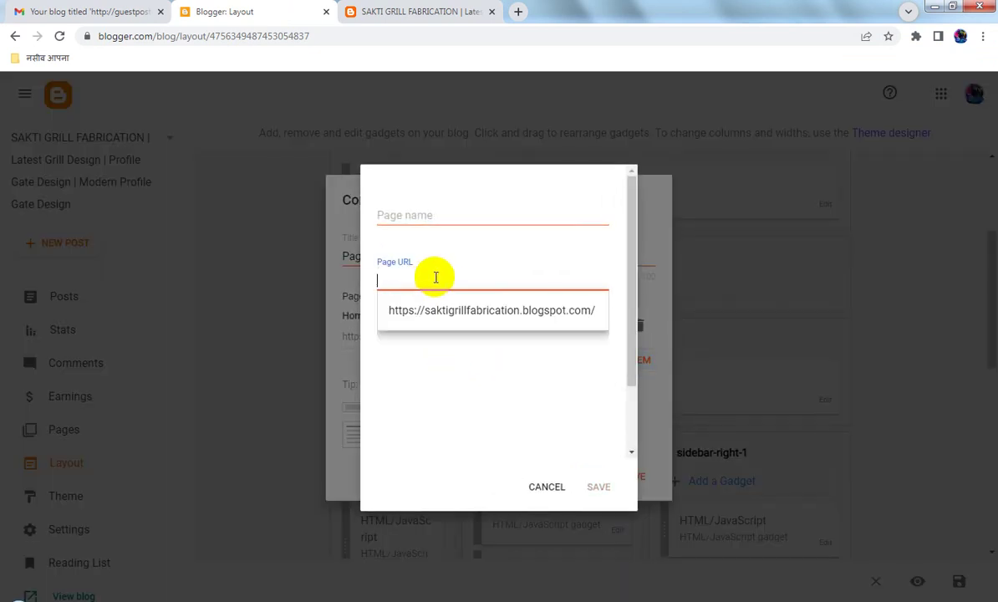
{"action": "key", "text": "ctrl+v"}
- Name the link 'SAKTI GRILL FABRICATION (YouTube)' from the copied channel name, removing ' Video'
{"action": "left_click", "coordinate": [331, 597]}
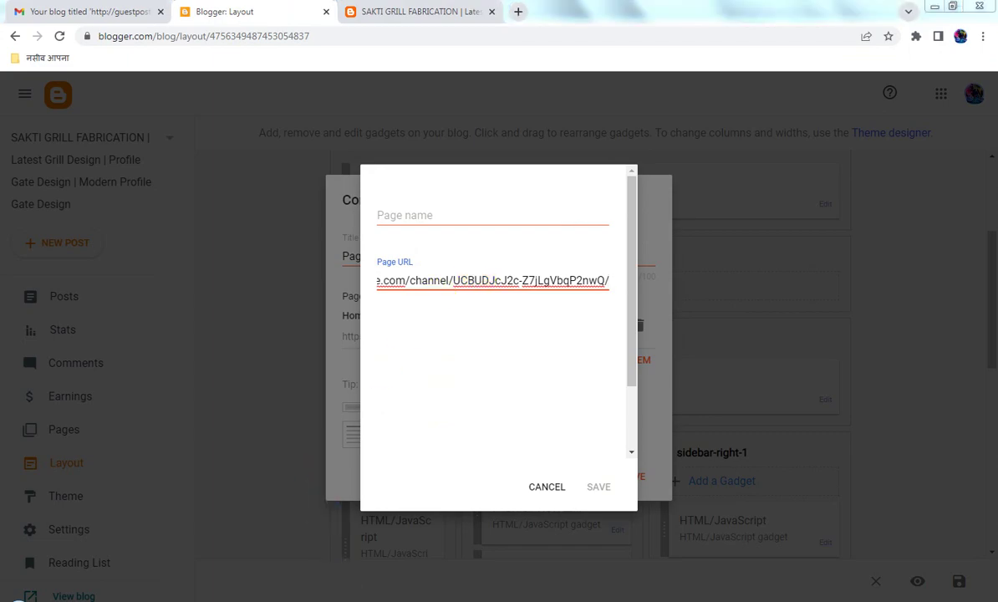
{"action": "triple_click", "coordinate": [119, 220]}
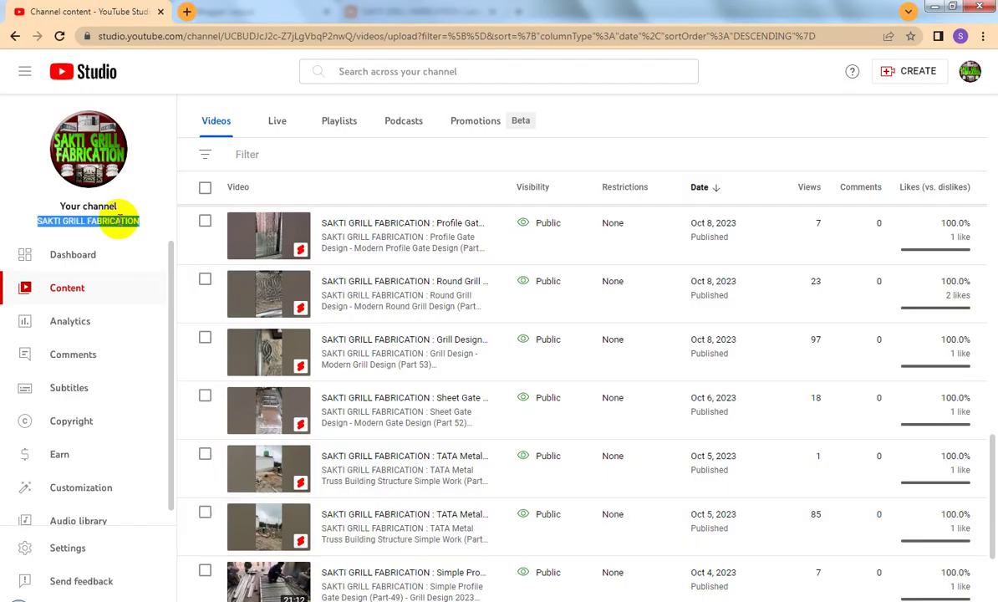
{"action": "right_click", "coordinate": [132, 223]}
{"action": "left_click", "coordinate": [150, 243]}
{"action": "left_click", "coordinate": [334, 592]}
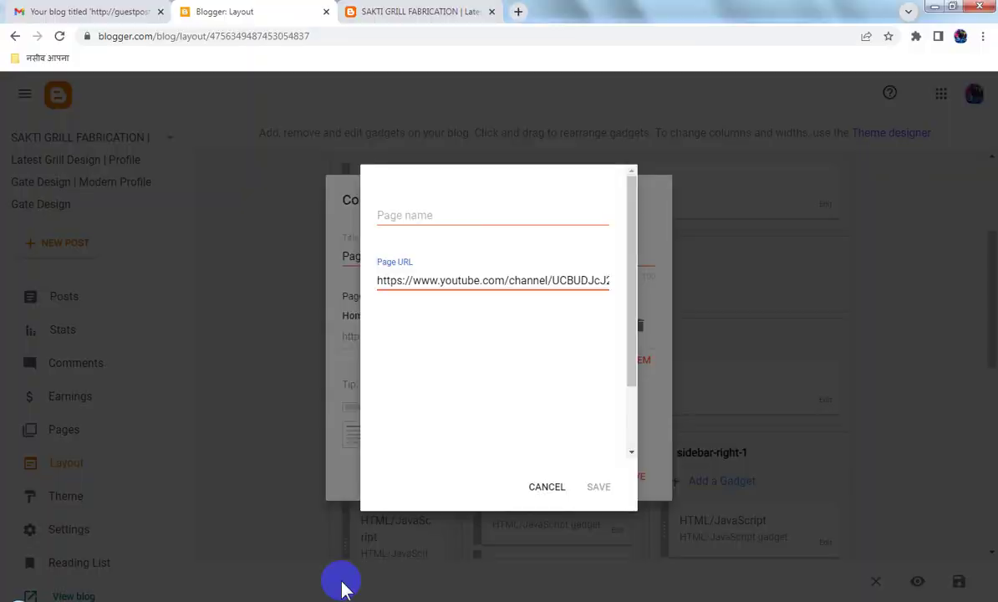
{"action": "left_click", "coordinate": [444, 213]}
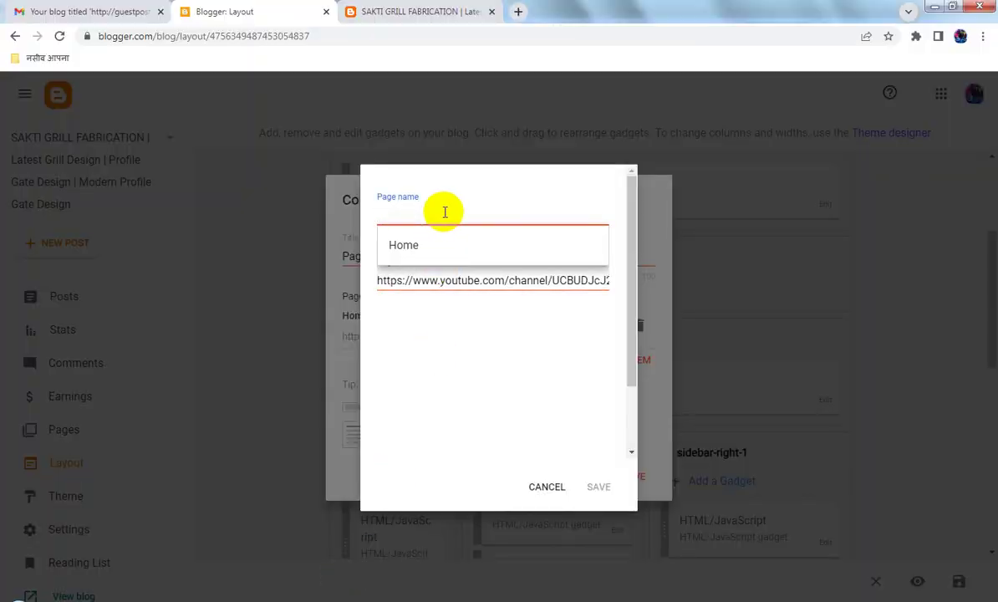
{"action": "key", "text": "ctrl+v"}
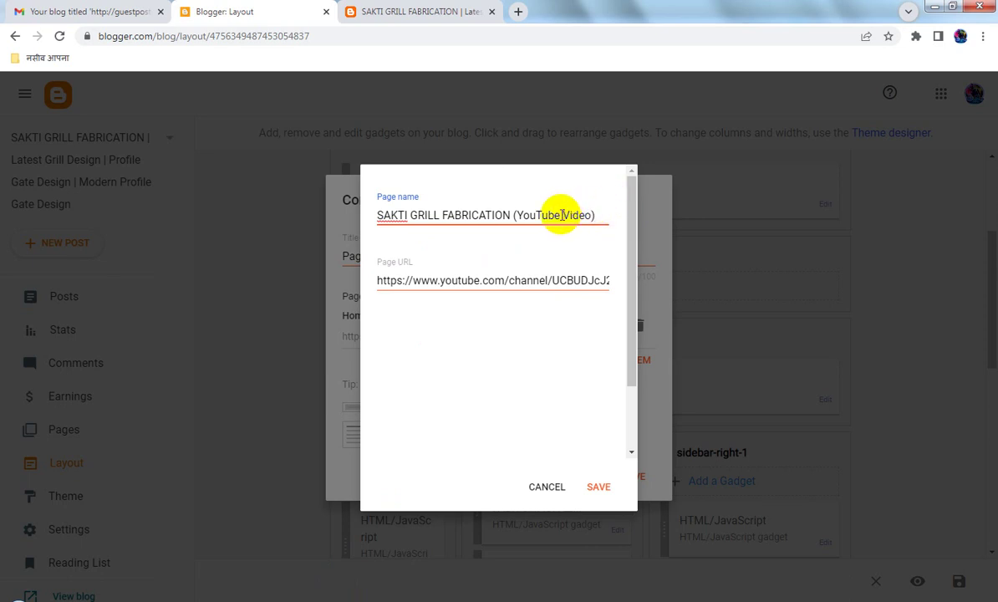
{"action": "left_click_drag", "start_coordinate": [561, 215], "coordinate": [583, 215]}
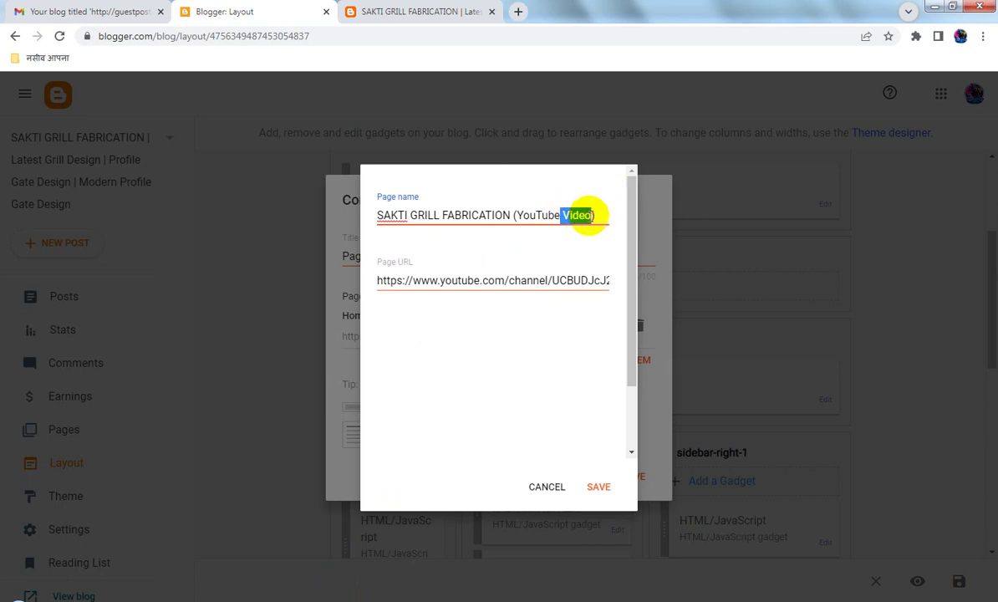
{"action": "key", "text": "BackSpace"}
{"action": "left_click", "coordinate": [598, 486]}
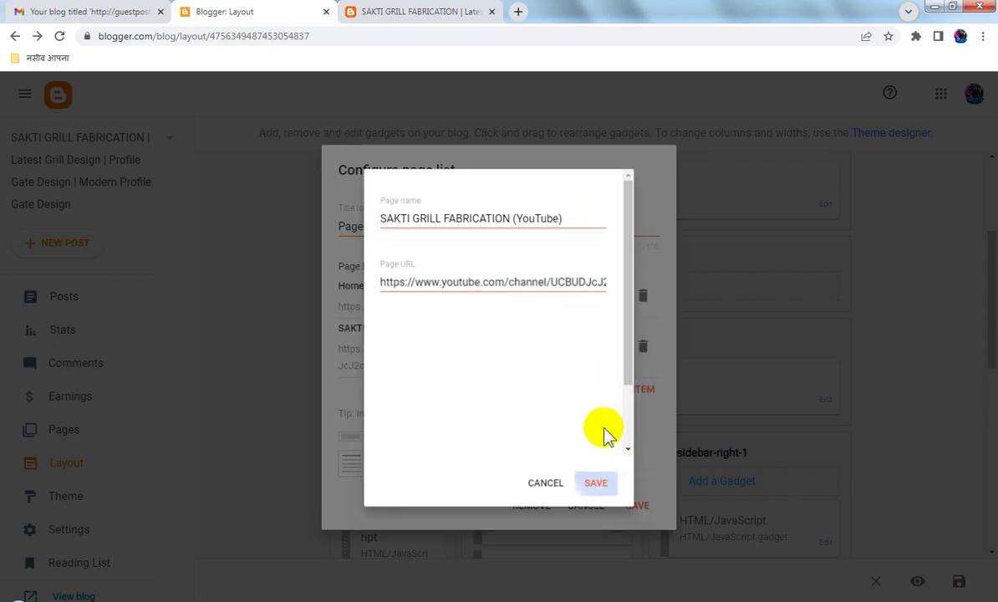
- Save the page list and layout, then reload the live blog to see the new menu link
{"action": "left_click", "coordinate": [641, 505]}
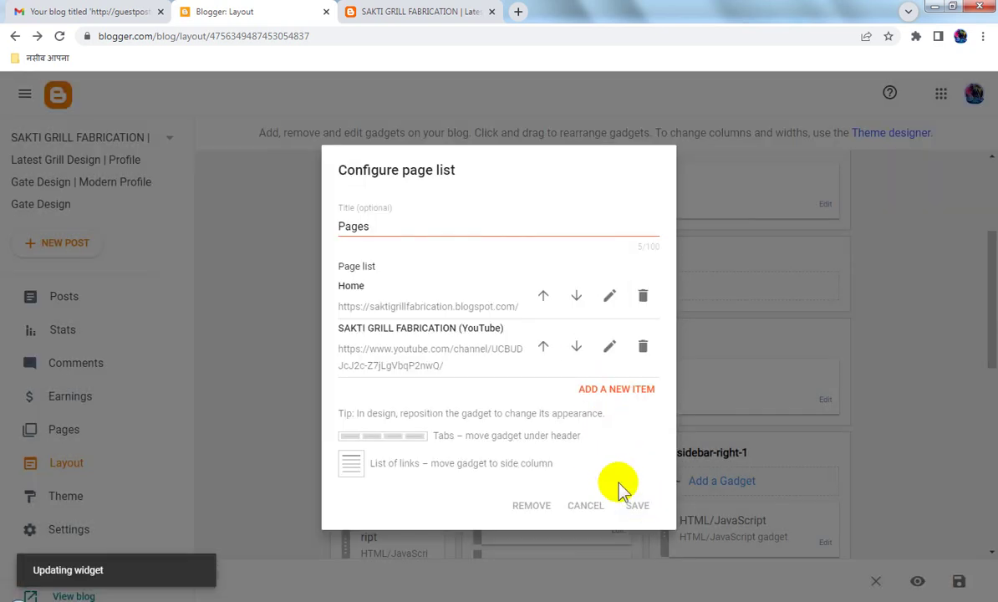
{"action": "left_click", "coordinate": [959, 583]}
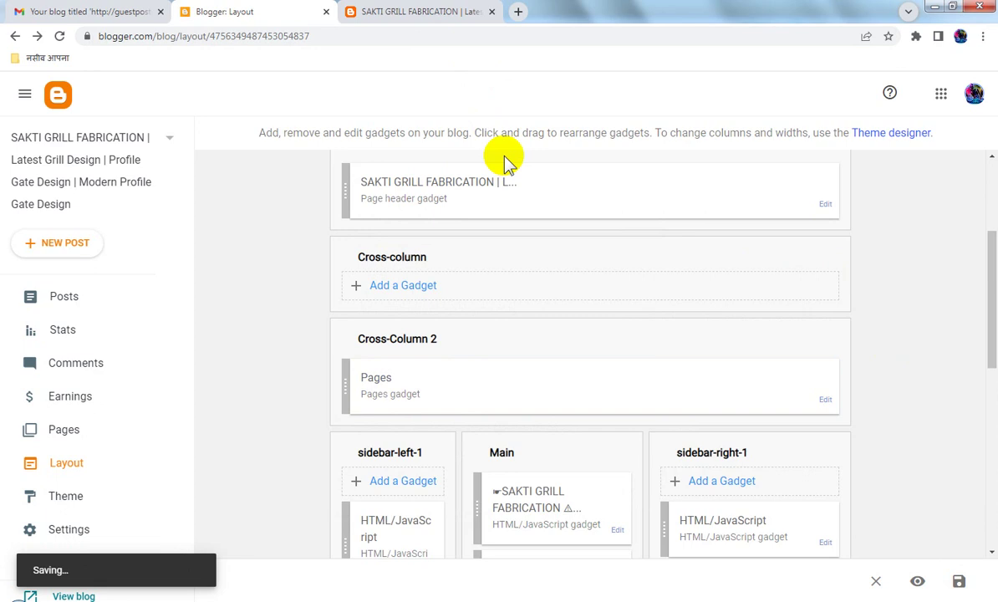
{"action": "left_click", "coordinate": [443, 21]}
{"action": "left_click", "coordinate": [59, 36]}
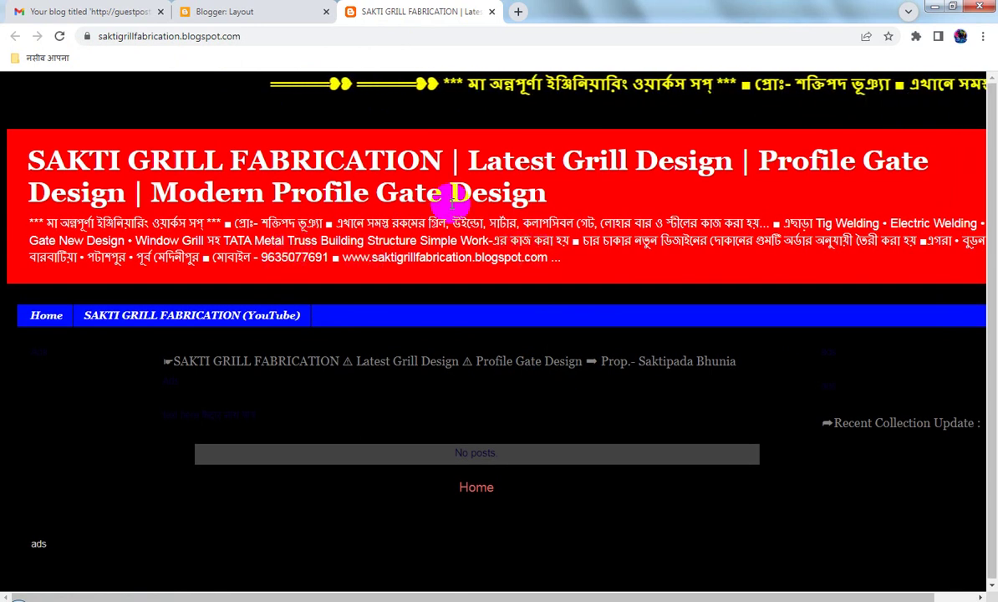
{"action": "left_click", "coordinate": [262, 13]}
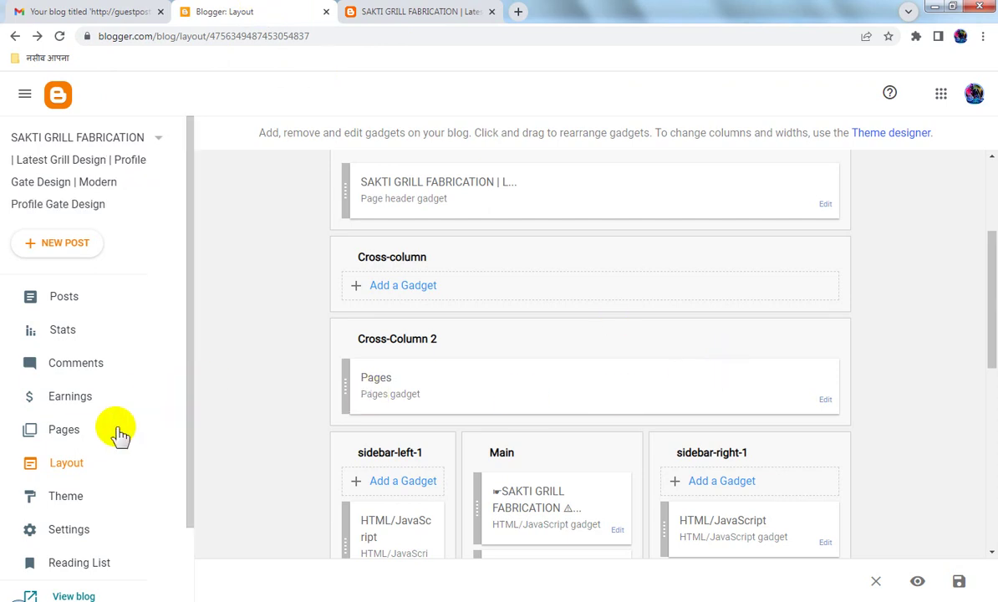
- Copy the Tig Welding services text from the blog Description in Settings
{"action": "left_click", "coordinate": [71, 529]}
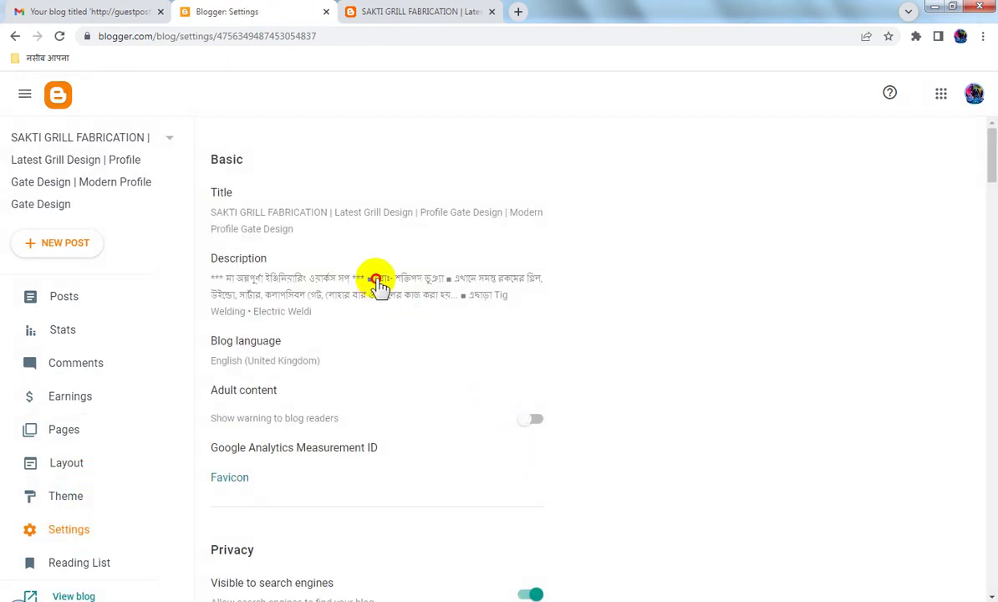
{"action": "left_click", "coordinate": [378, 285]}
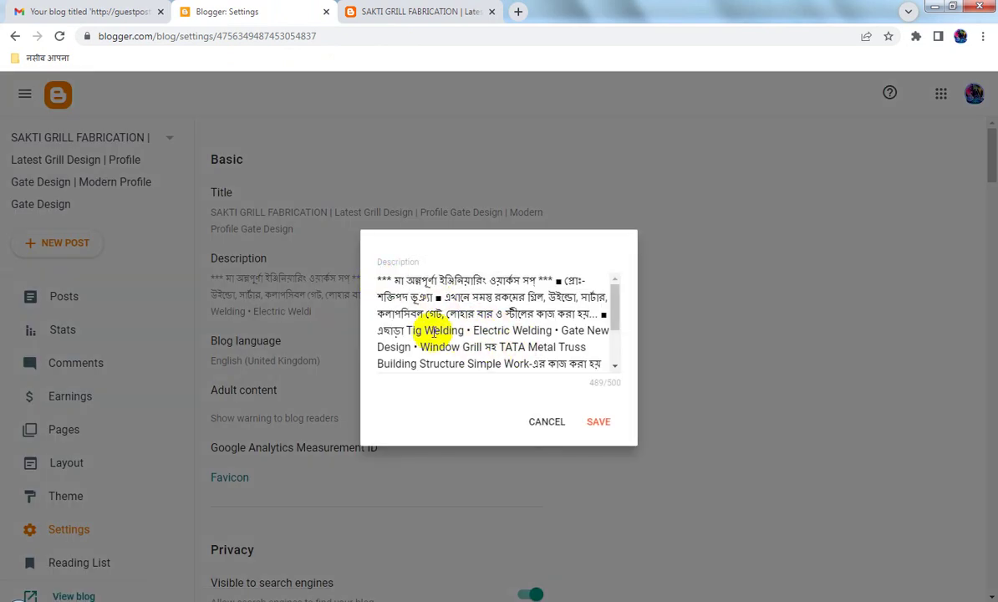
{"action": "left_click_drag", "start_coordinate": [407, 330], "coordinate": [528, 333]}
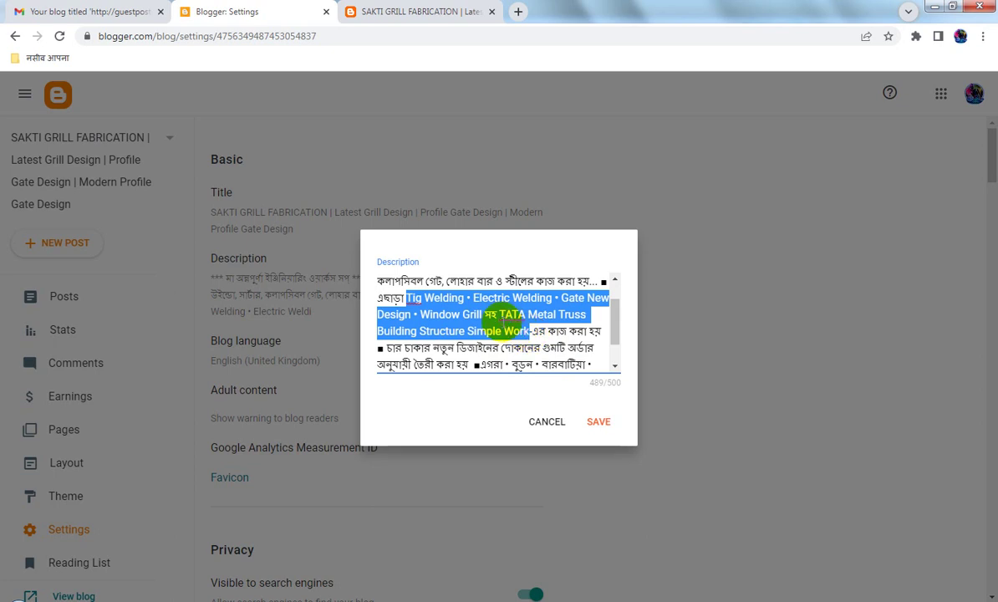
{"action": "right_click", "coordinate": [473, 306]}
{"action": "left_click", "coordinate": [490, 333]}
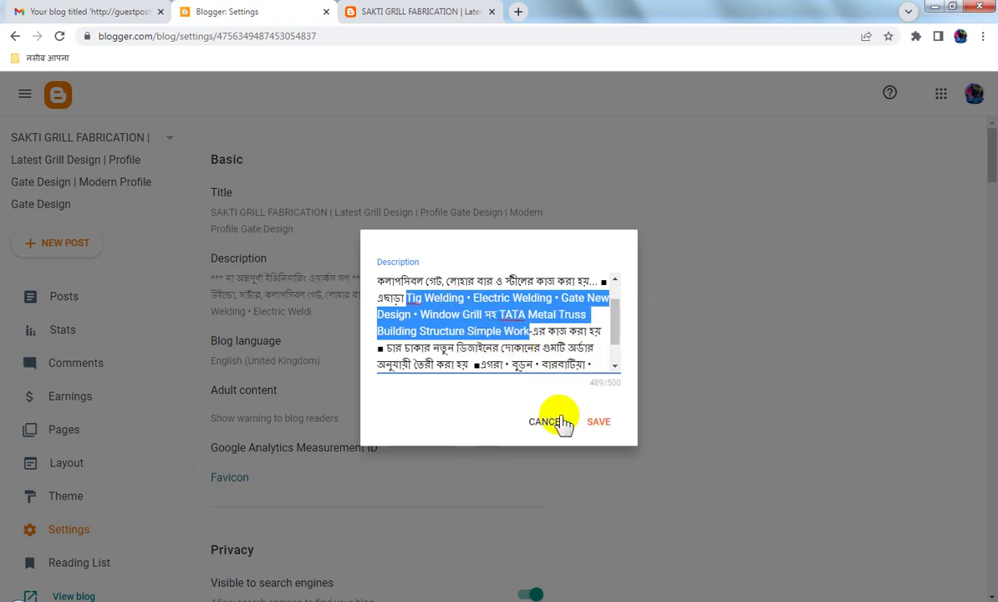
{"action": "left_click", "coordinate": [560, 420]}
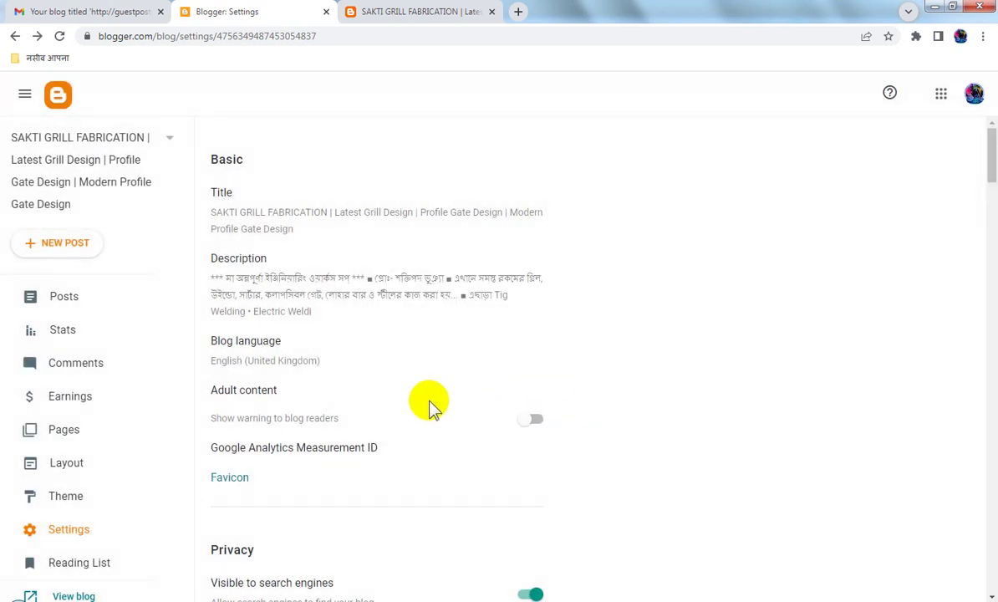
- Enable the search description and save it with the pasted services text
{"action": "scroll", "coordinate": [507, 259], "scroll_direction": "down", "scroll_amount": 20}
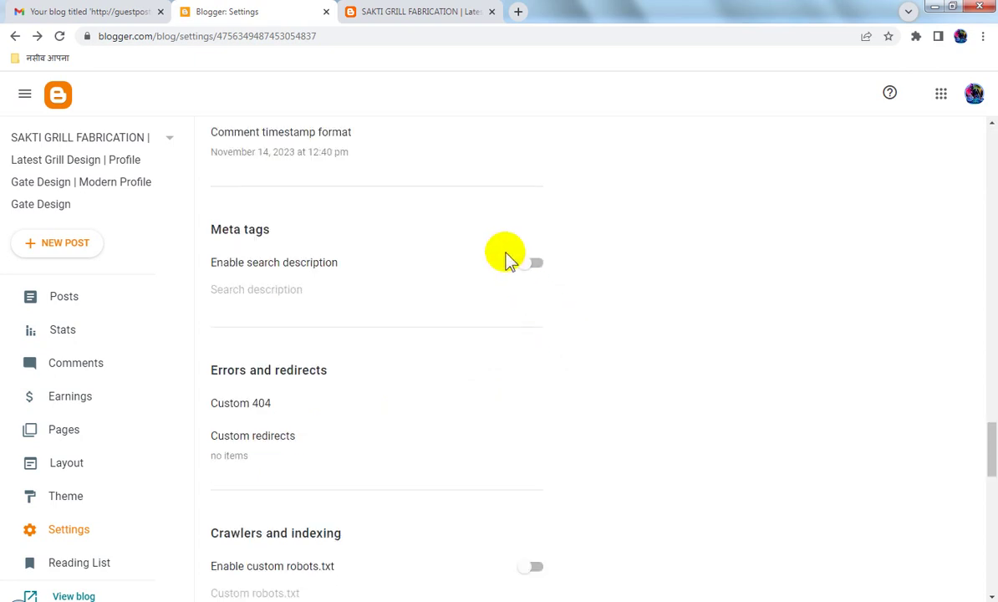
{"action": "left_click", "coordinate": [530, 266]}
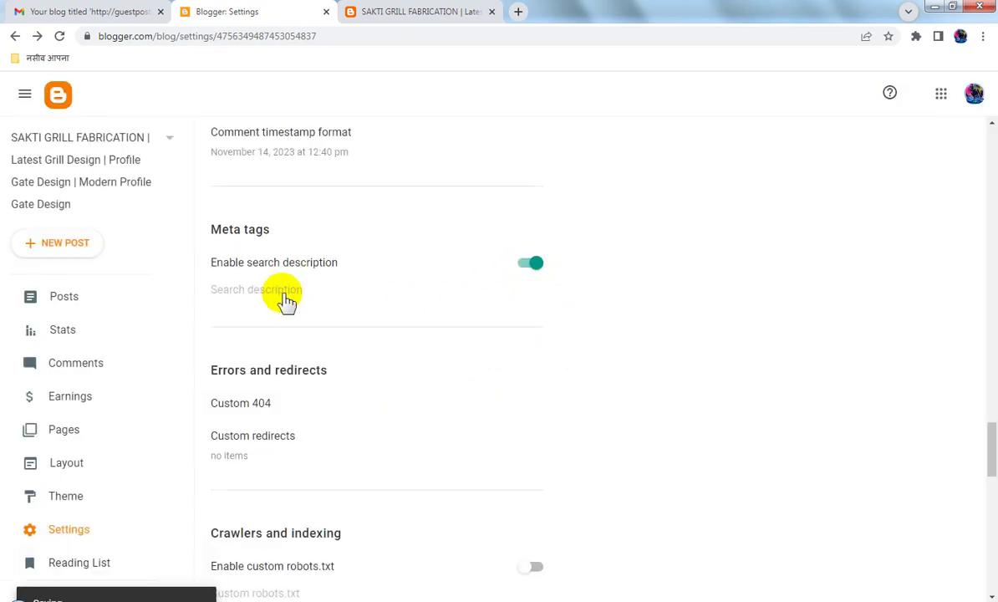
{"action": "left_click", "coordinate": [282, 294]}
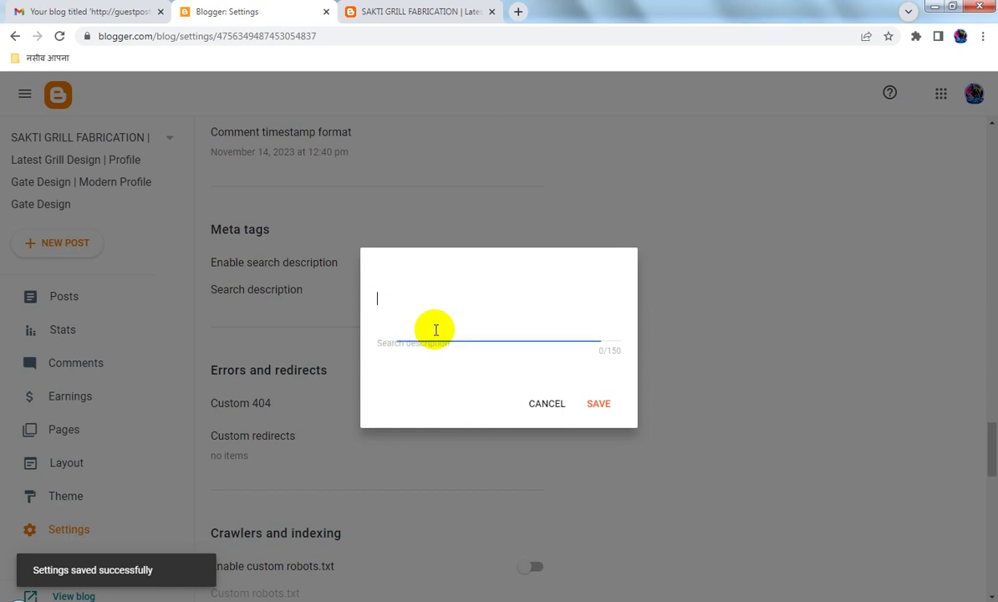
{"action": "key", "text": "ctrl+v"}
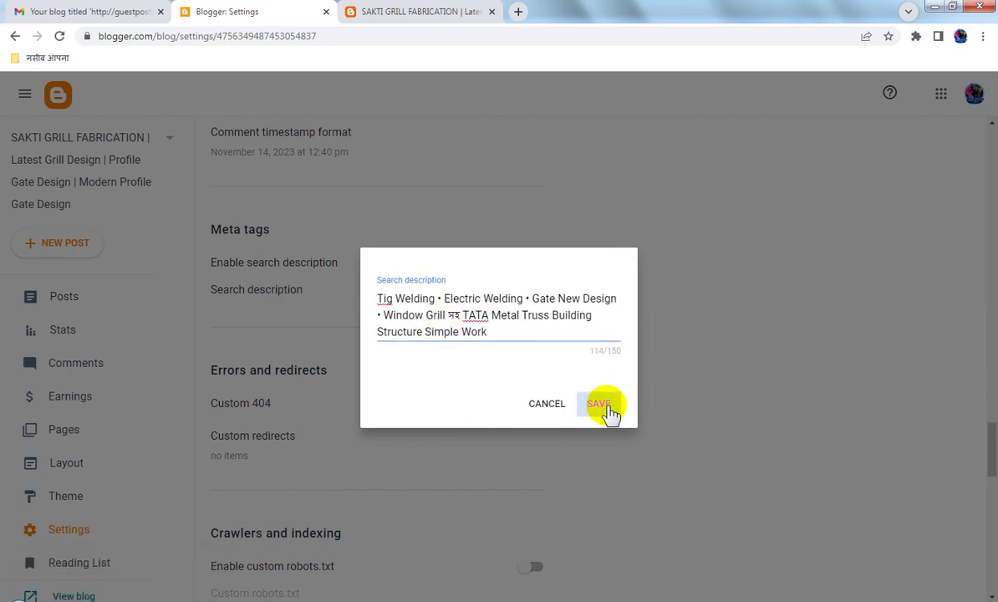
{"action": "left_click", "coordinate": [606, 406]}
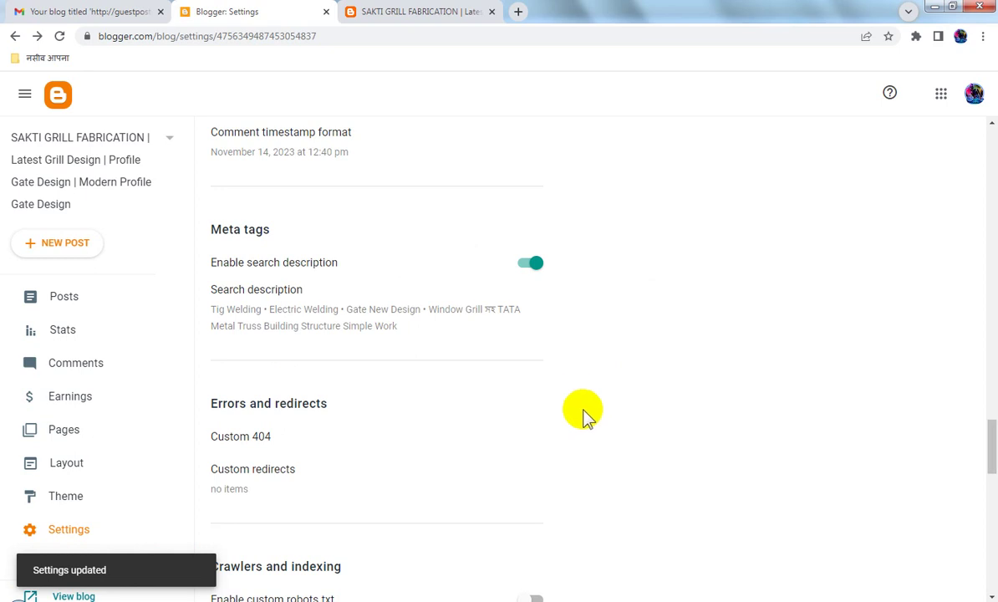
- Turn on Enable custom robots.txt and view the live blog
{"action": "scroll", "coordinate": [583, 416], "scroll_direction": "down", "scroll_amount": 3}
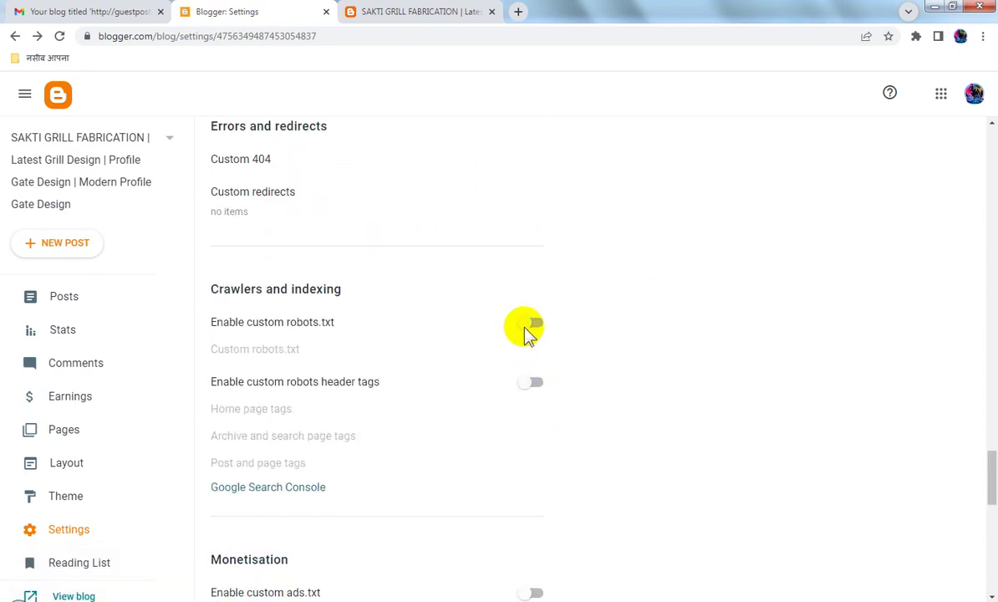
{"action": "left_click", "coordinate": [531, 329]}
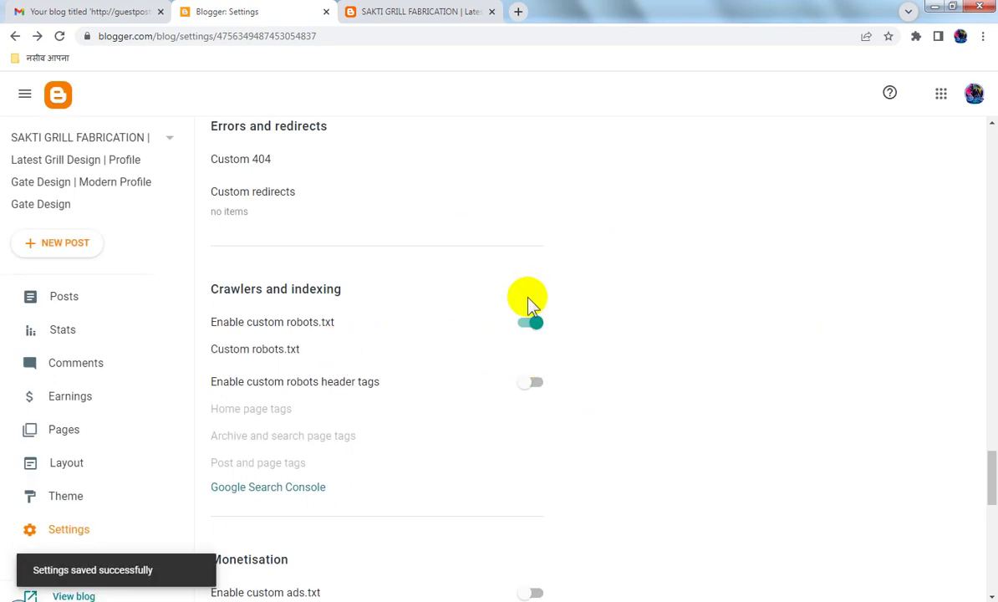
{"action": "left_click", "coordinate": [410, 11]}
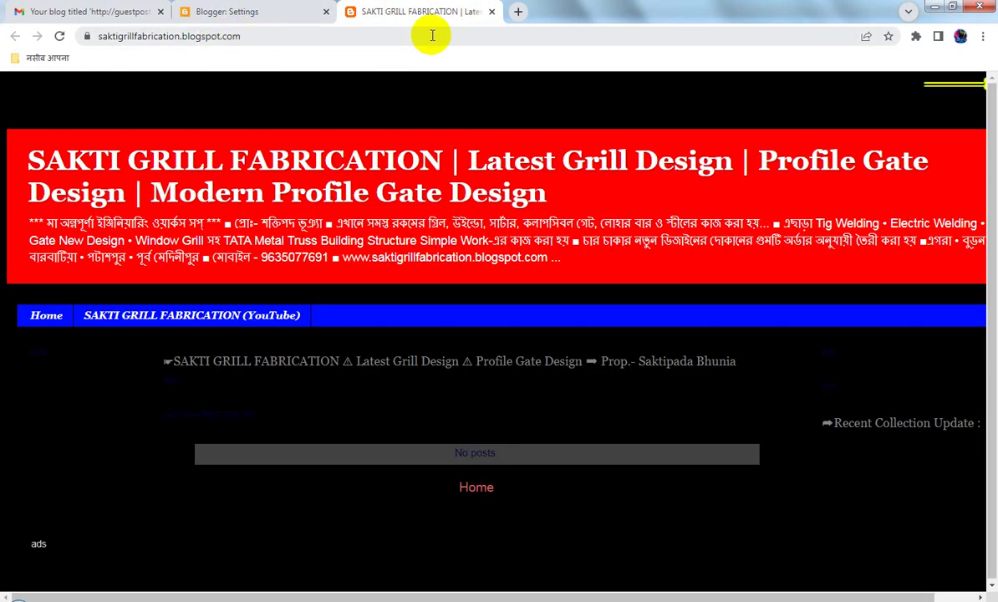
- Copy the live blog's web address into a new Notepad document
{"action": "left_click", "coordinate": [322, 37]}
{"action": "right_click", "coordinate": [235, 43]}
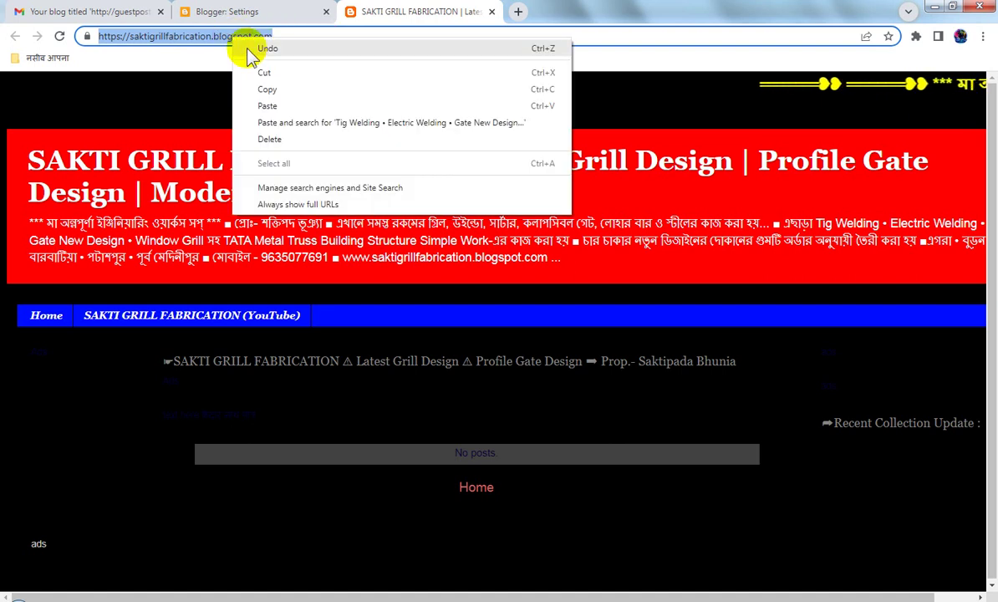
{"action": "left_click", "coordinate": [266, 88]}
{"action": "key", "text": "ctrl+alt+n"}
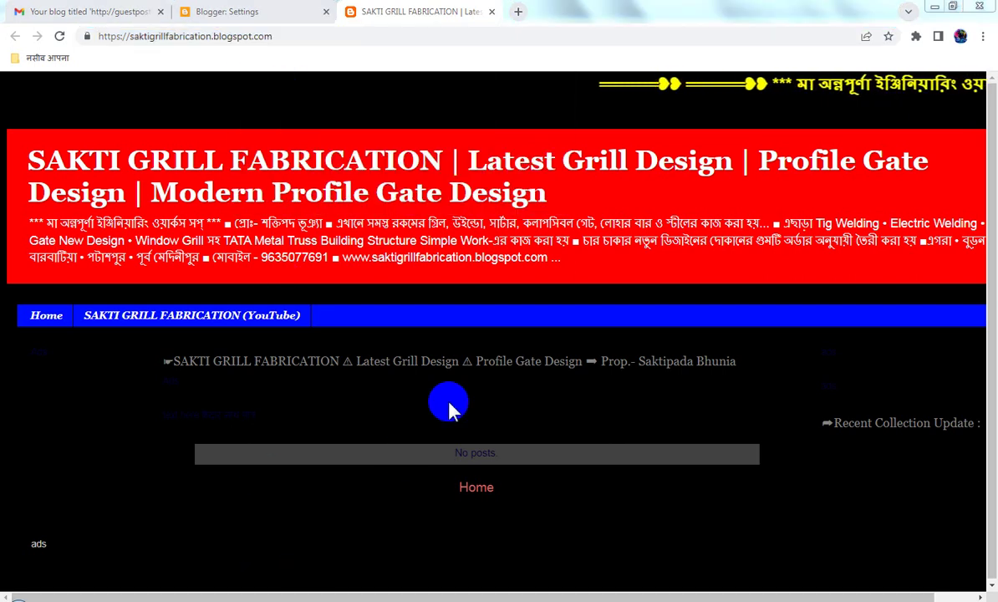
{"action": "key", "text": "ctrl+v"}
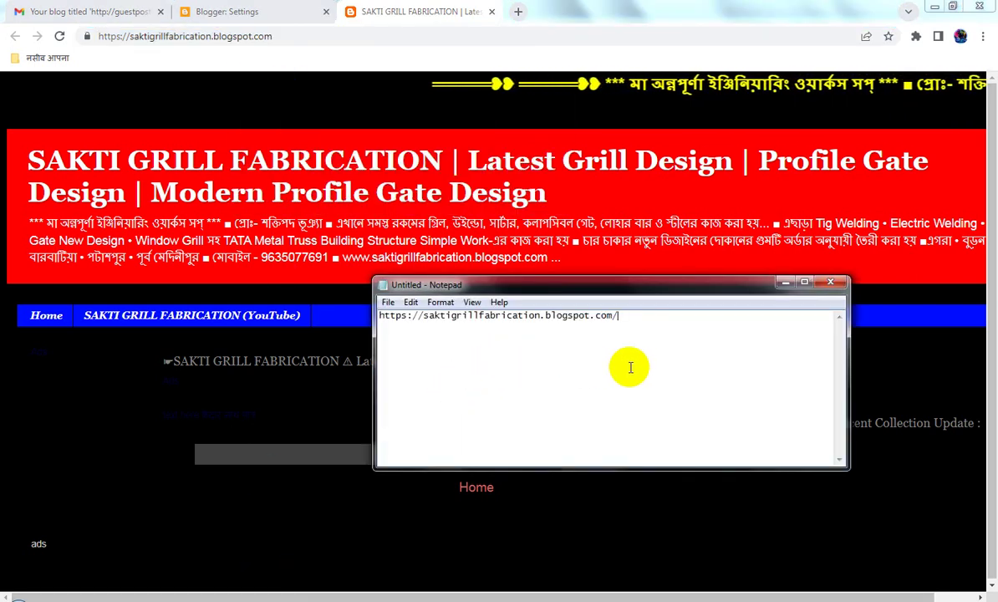
- Trim the Notepad line down to the blog name saktigrillfabrication
{"action": "left_click_drag", "start_coordinate": [550, 315], "coordinate": [654, 318]}
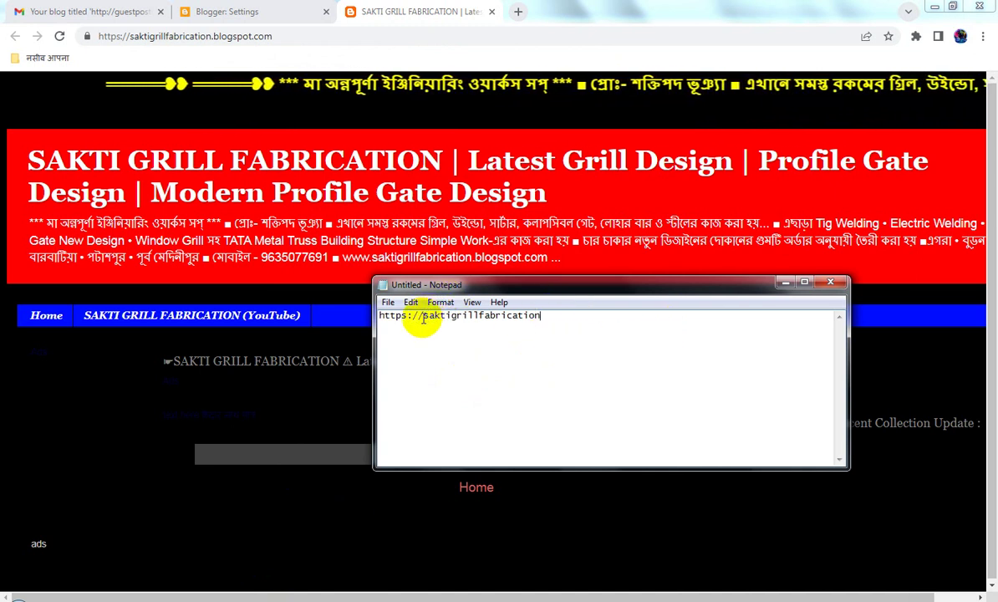
{"action": "left_click_drag", "start_coordinate": [424, 317], "coordinate": [231, 321]}
{"action": "key", "text": "BackSpace"}
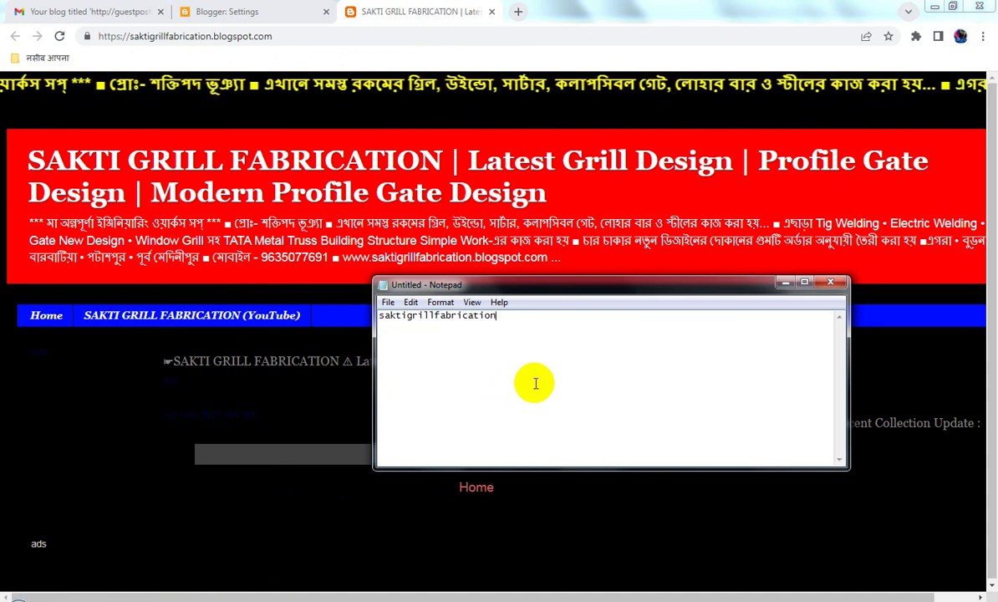
{"action": "left_click_drag", "start_coordinate": [478, 319], "coordinate": [439, 320]}
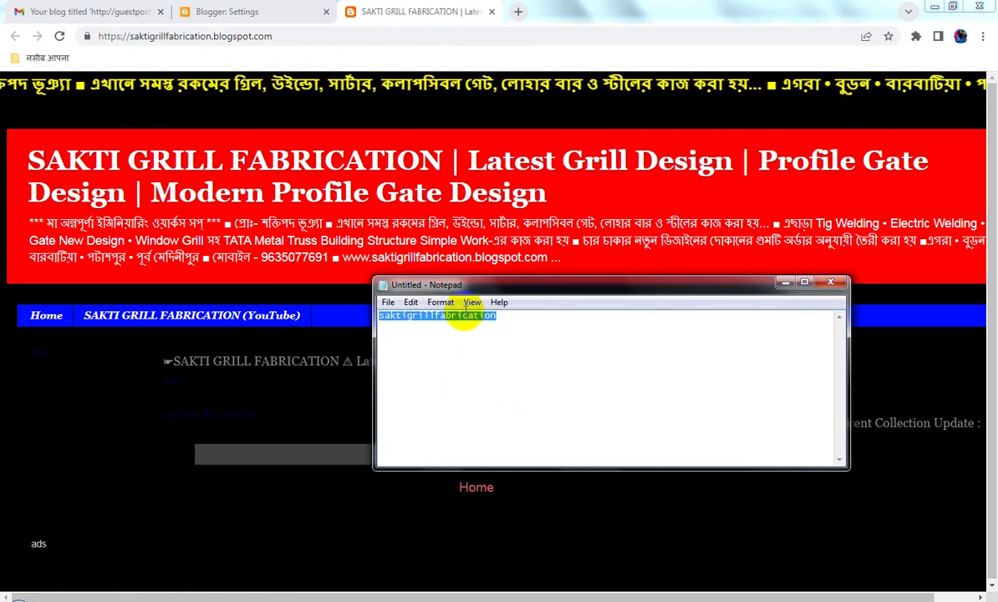
{"action": "left_click", "coordinate": [242, 598]}
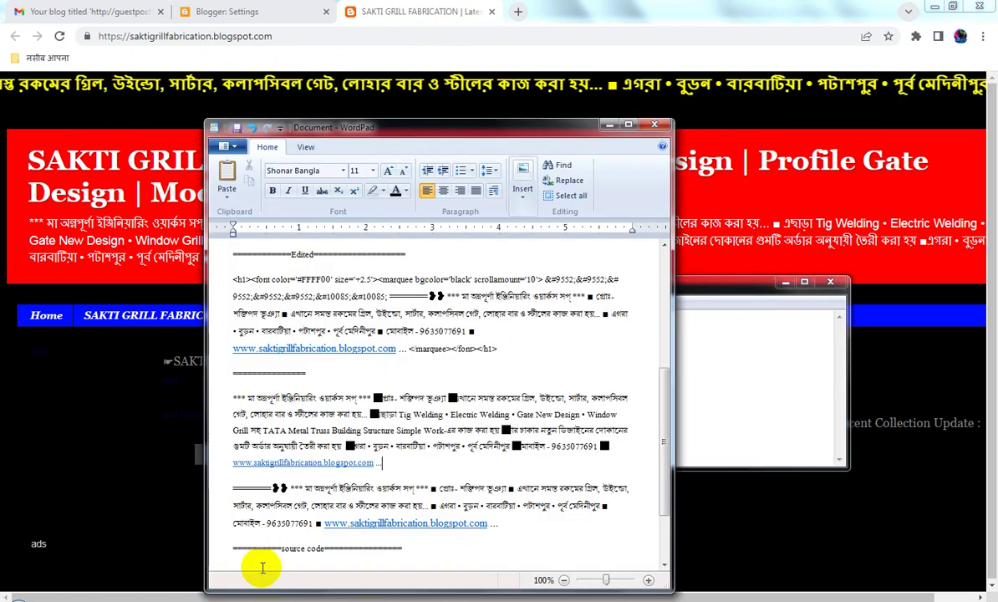
- Open custom robots text.rtf and copy its first sitemap URL below the blog name in Notepad
{"action": "left_click", "coordinate": [237, 128]}
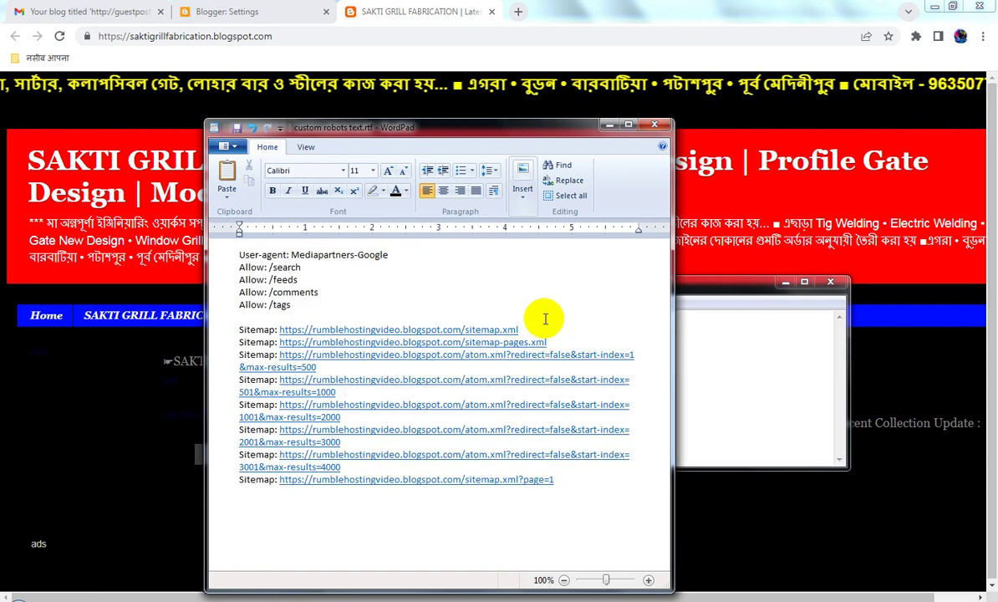
{"action": "left_click_drag", "start_coordinate": [529, 328], "coordinate": [329, 326]}
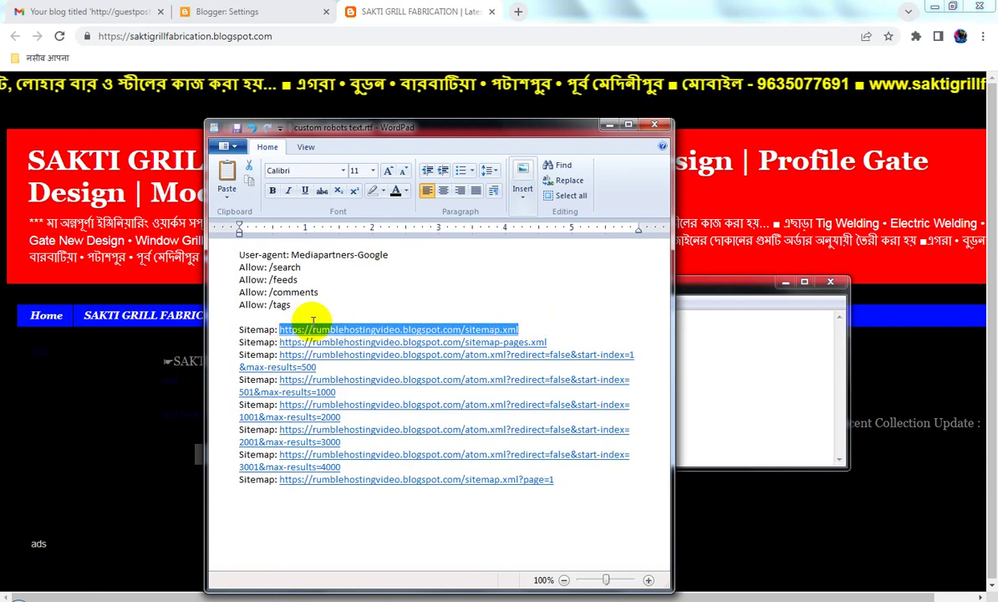
{"action": "left_click", "coordinate": [195, 598]}
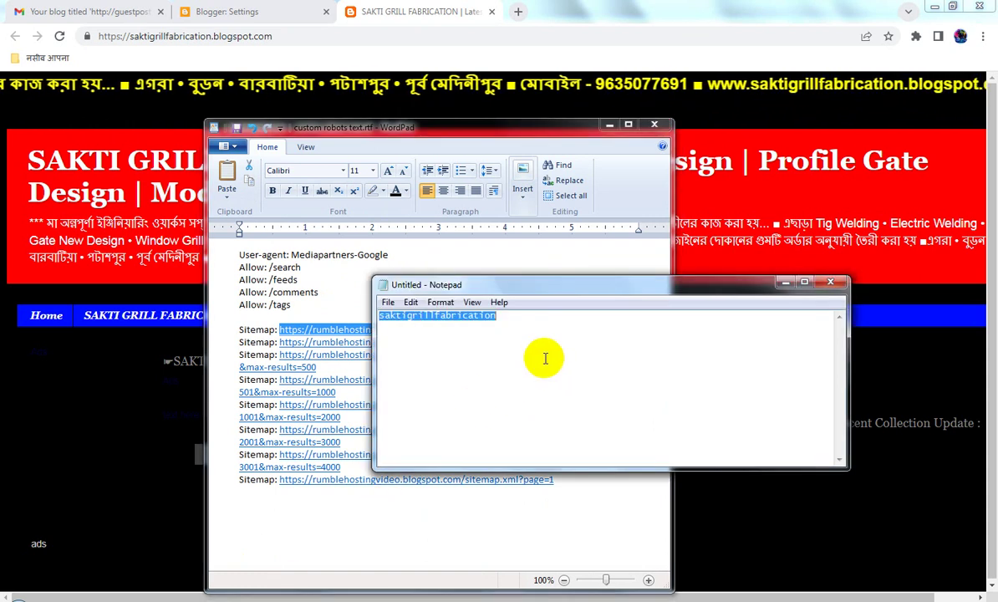
{"action": "left_click", "coordinate": [529, 320]}
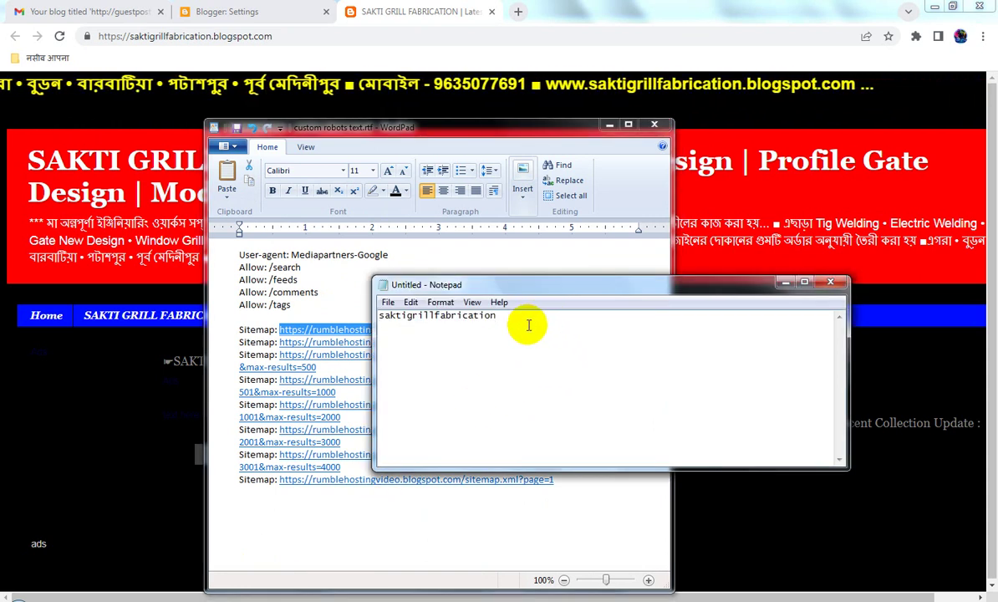
{"action": "key", "text": "Return"}
{"action": "key", "text": "ctrl+v"}
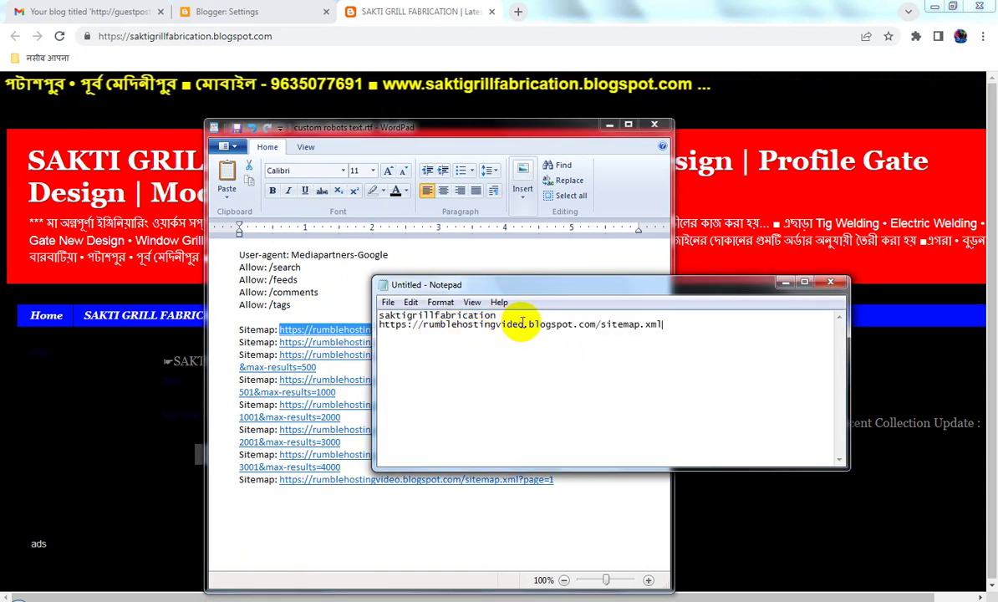
{"action": "left_click_drag", "start_coordinate": [525, 324], "coordinate": [423, 325]}
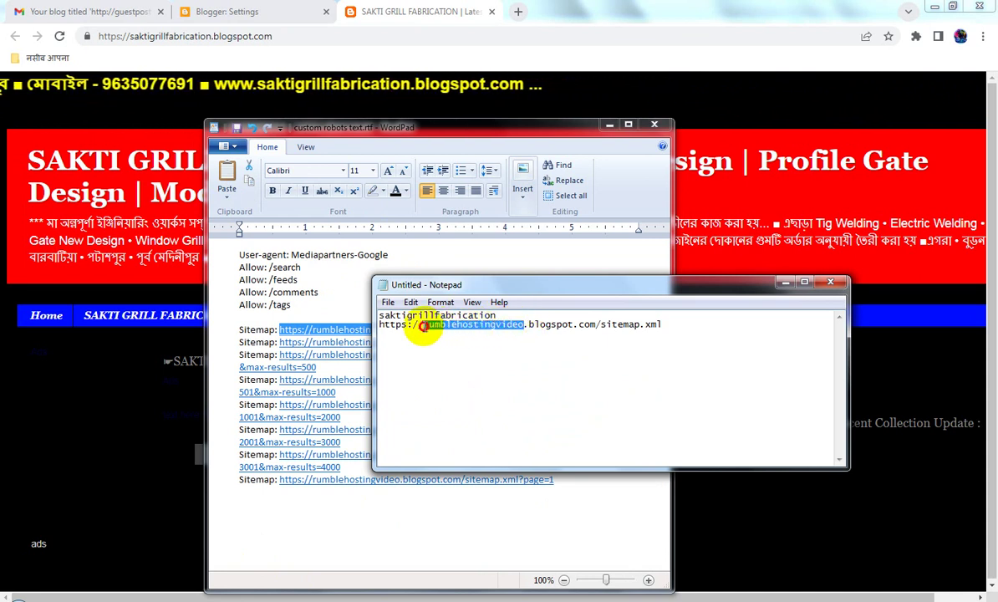
- Copy the whole edited robots.txt template with saktigrillfabrication sitemap URLs
{"action": "left_click", "coordinate": [272, 316]}
{"action": "left_click", "coordinate": [259, 317]}
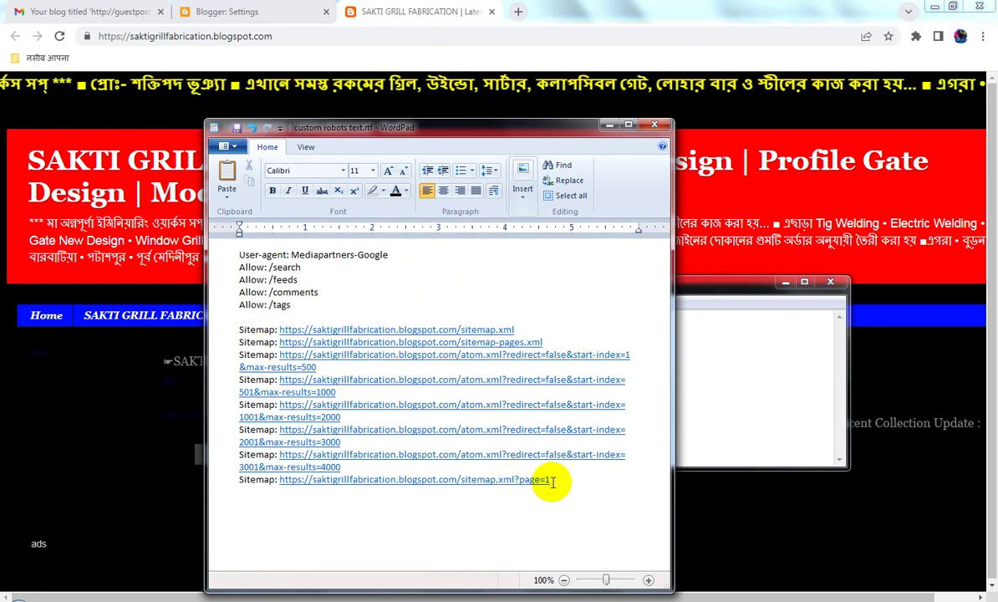
{"action": "left_click_drag", "start_coordinate": [547, 480], "coordinate": [137, 252]}
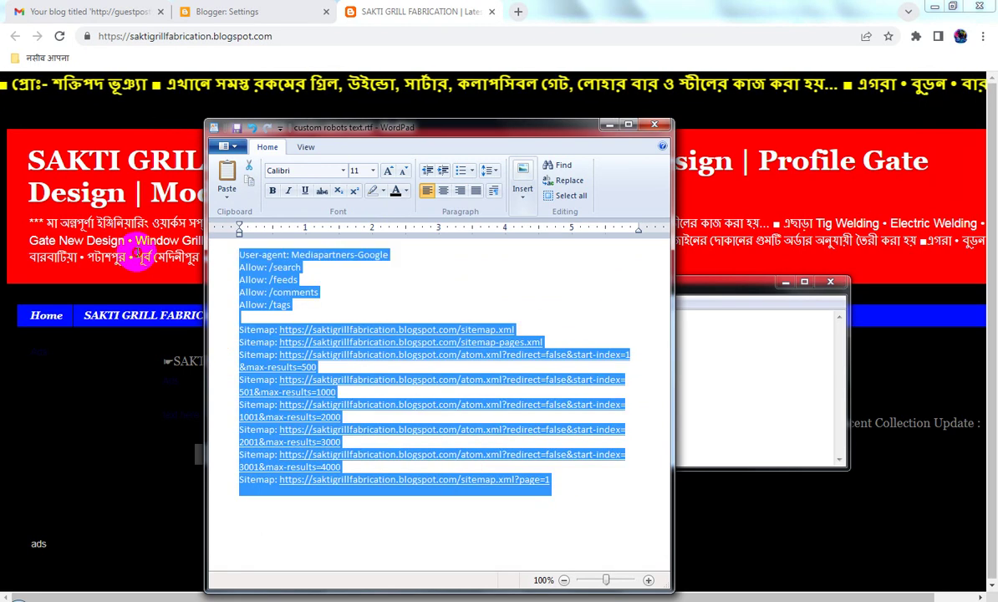
{"action": "right_click", "coordinate": [288, 289]}
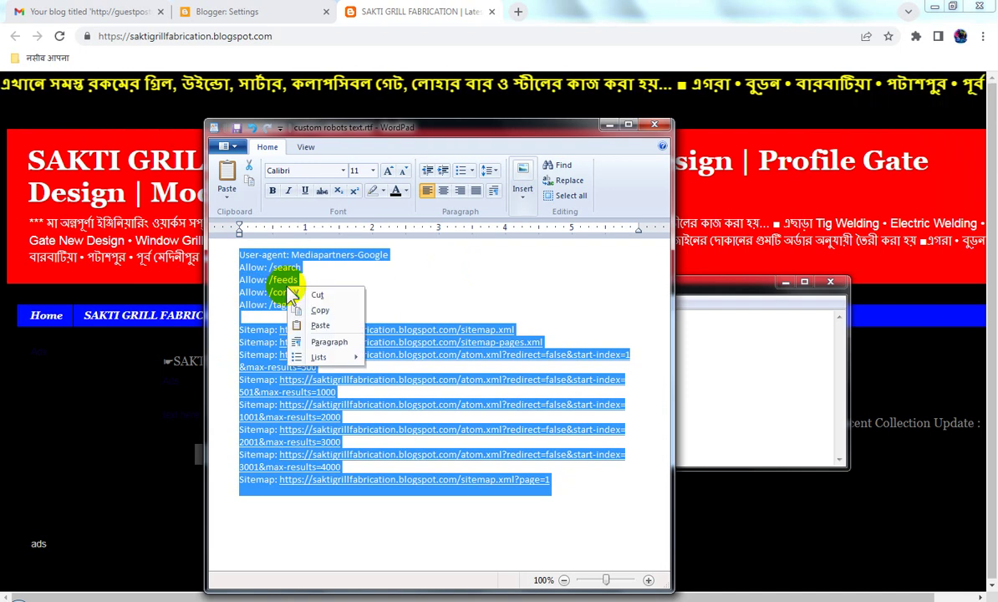
{"action": "left_click", "coordinate": [320, 310]}
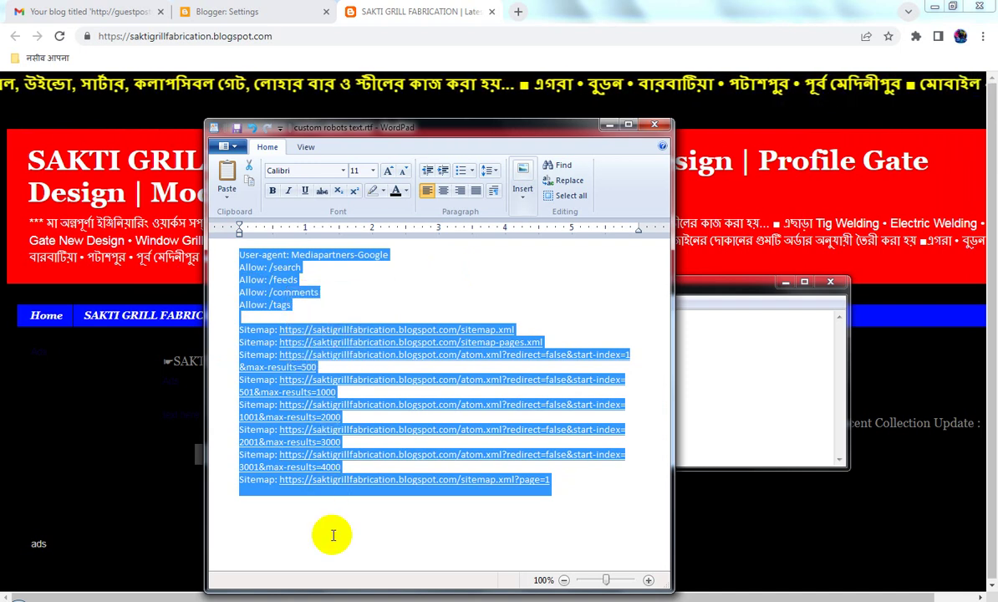
{"action": "left_click", "coordinate": [338, 573]}
- Paste the edited rules into Custom robots.txt and save
{"action": "left_click", "coordinate": [249, 11]}
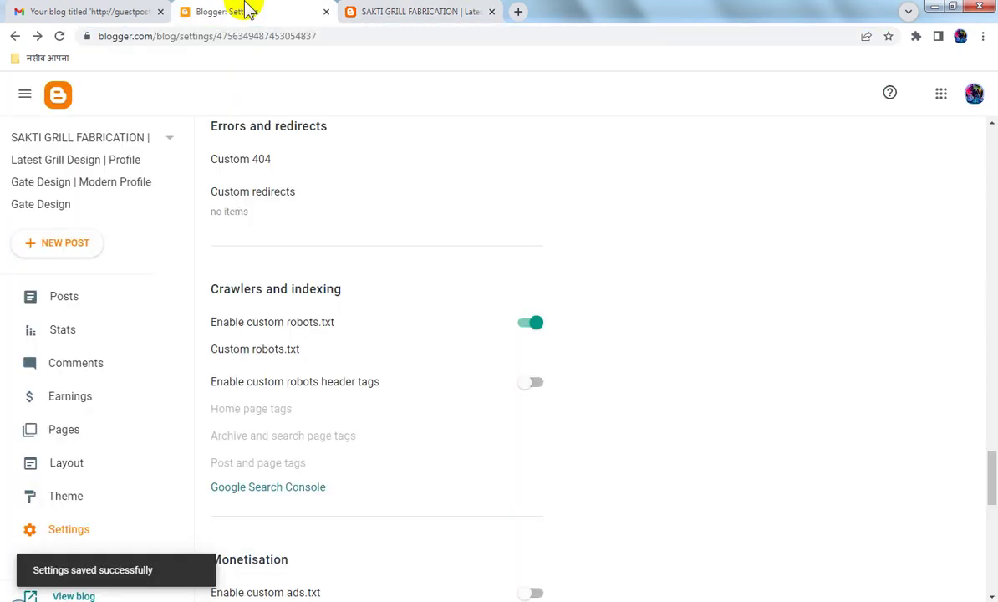
{"action": "left_click", "coordinate": [244, 349]}
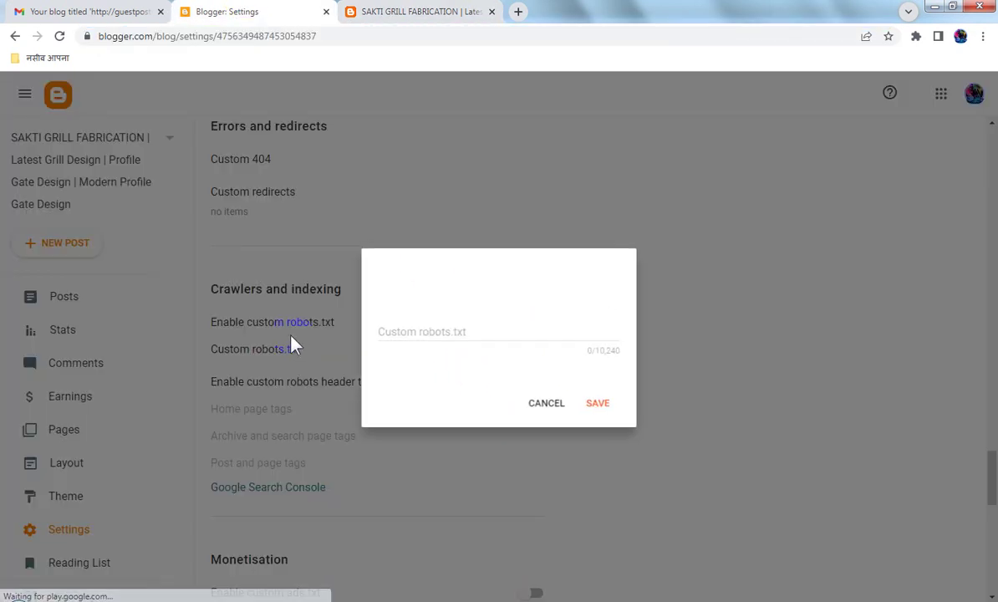
{"action": "left_click", "coordinate": [411, 336]}
{"action": "key", "text": "ctrl+v"}
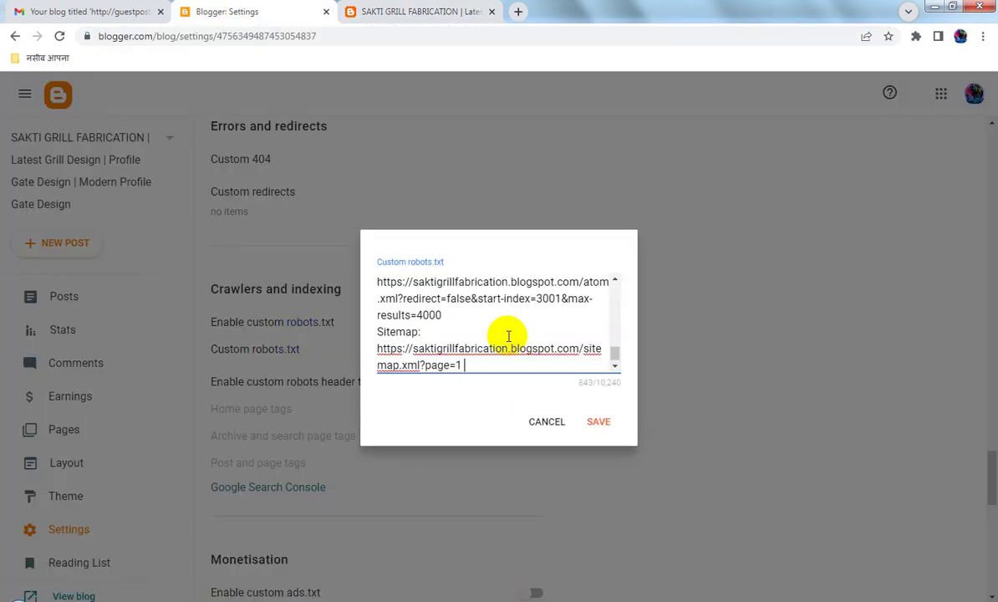
{"action": "left_click", "coordinate": [600, 424]}
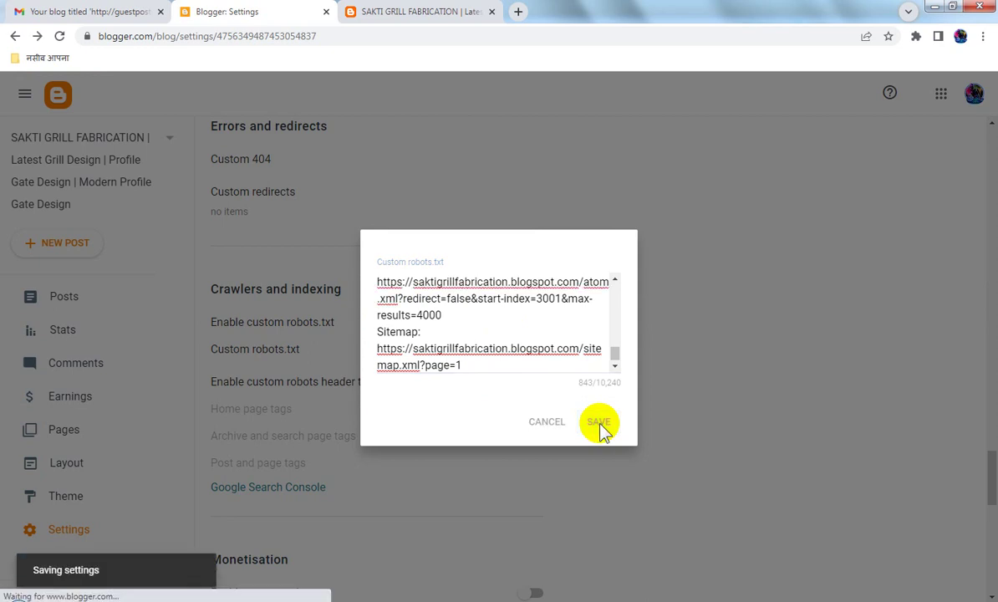
- Enable custom robots header tags, save home tags, and set archive/search pages to noindex and noodp
{"action": "scroll", "coordinate": [468, 435], "scroll_direction": "down", "scroll_amount": 2}
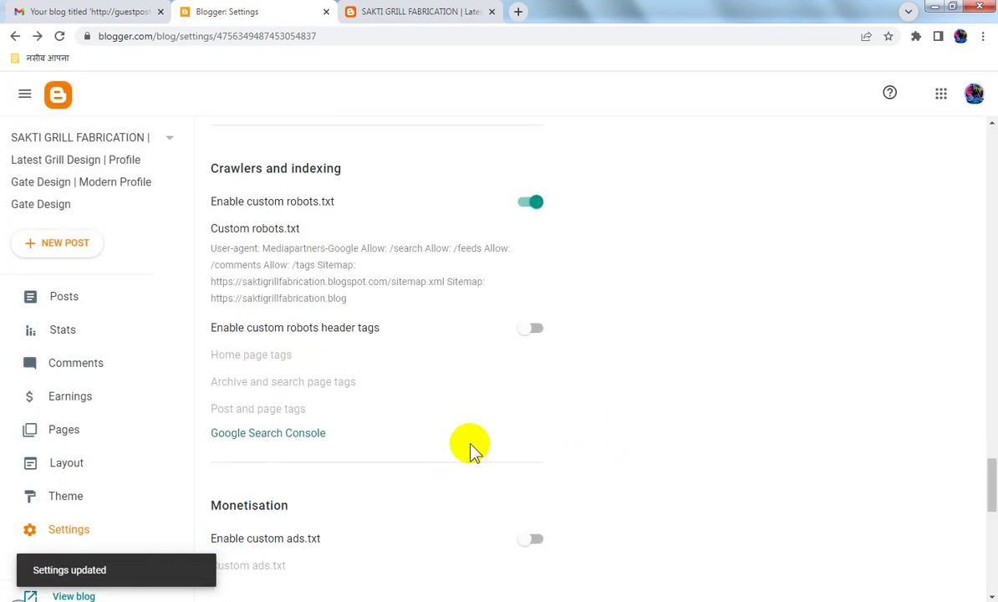
{"action": "left_click", "coordinate": [532, 312]}
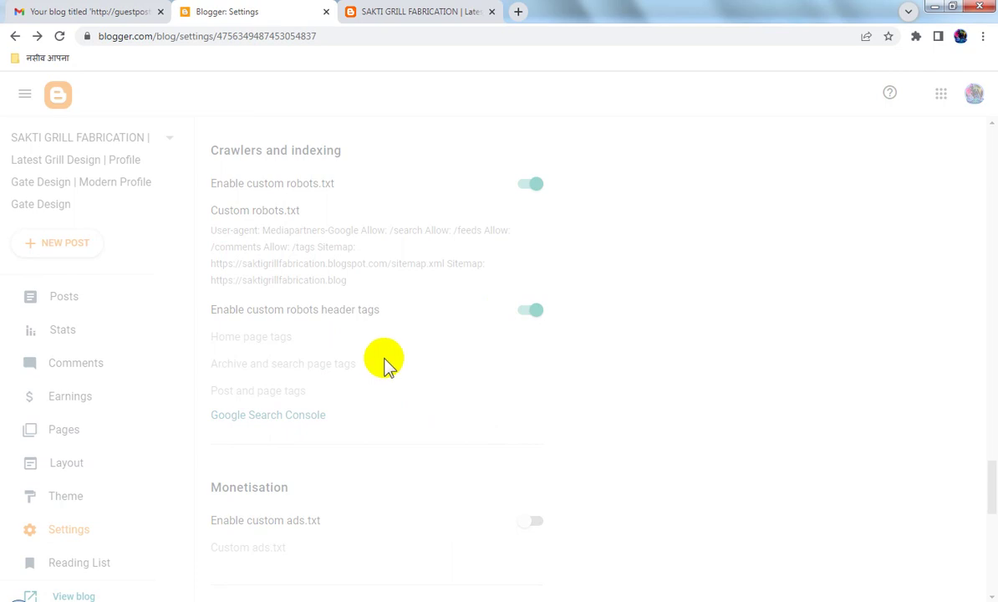
{"action": "left_click", "coordinate": [267, 338]}
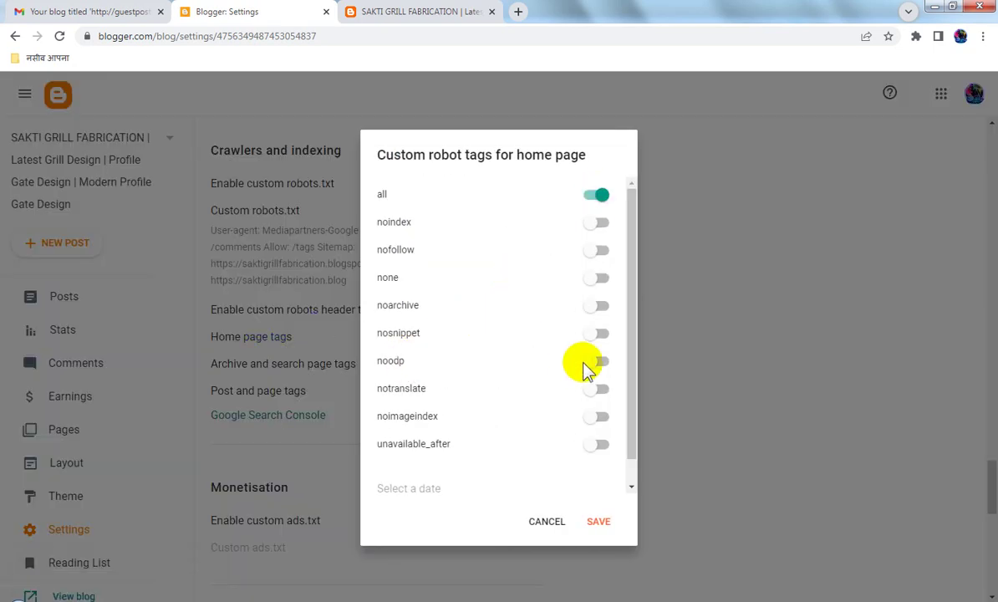
{"action": "left_click", "coordinate": [602, 518]}
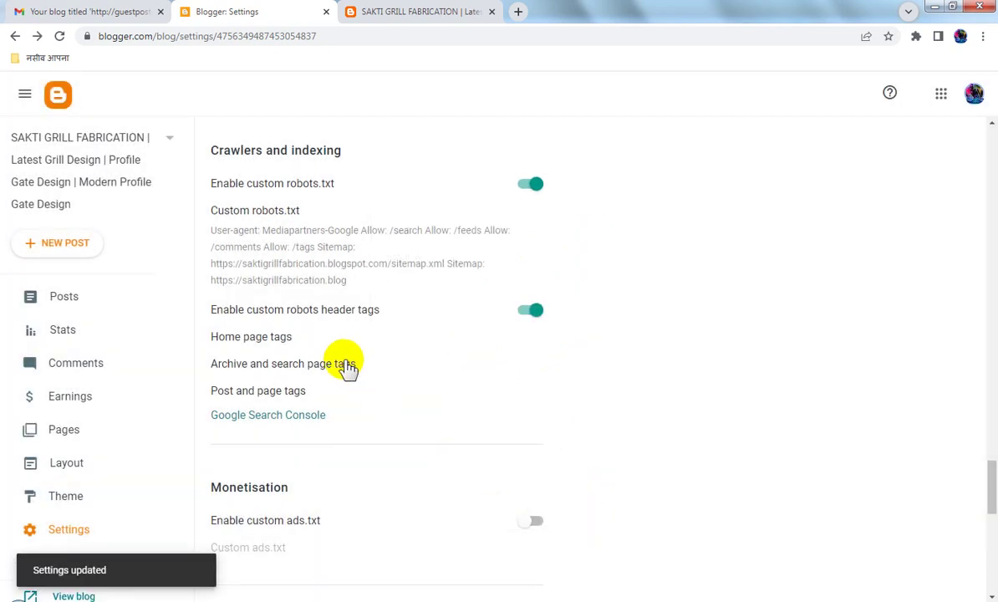
{"action": "left_click", "coordinate": [344, 365]}
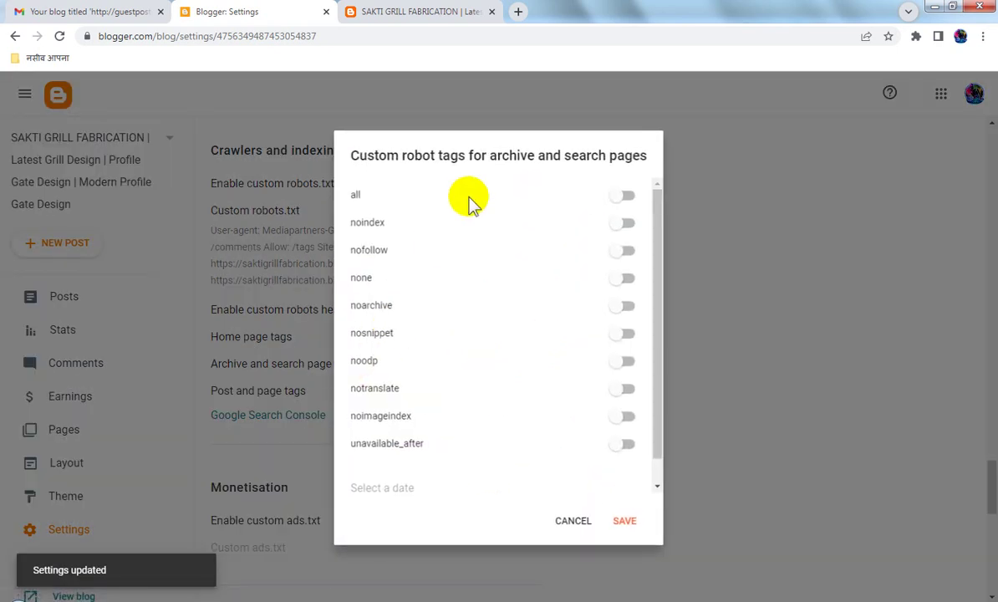
{"action": "key", "text": "space"}
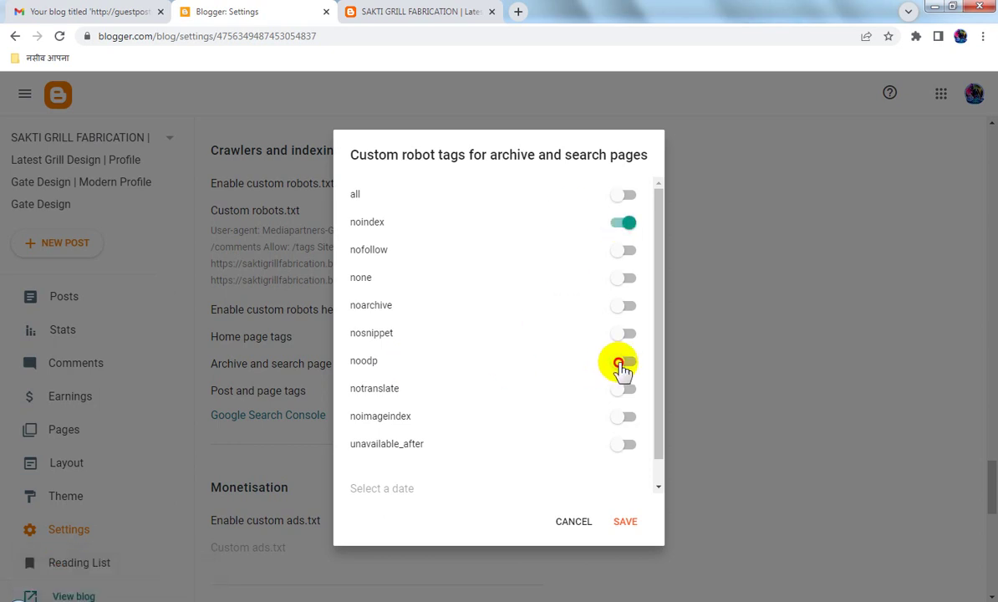
{"action": "left_click", "coordinate": [619, 364]}
{"action": "left_click", "coordinate": [629, 521]}
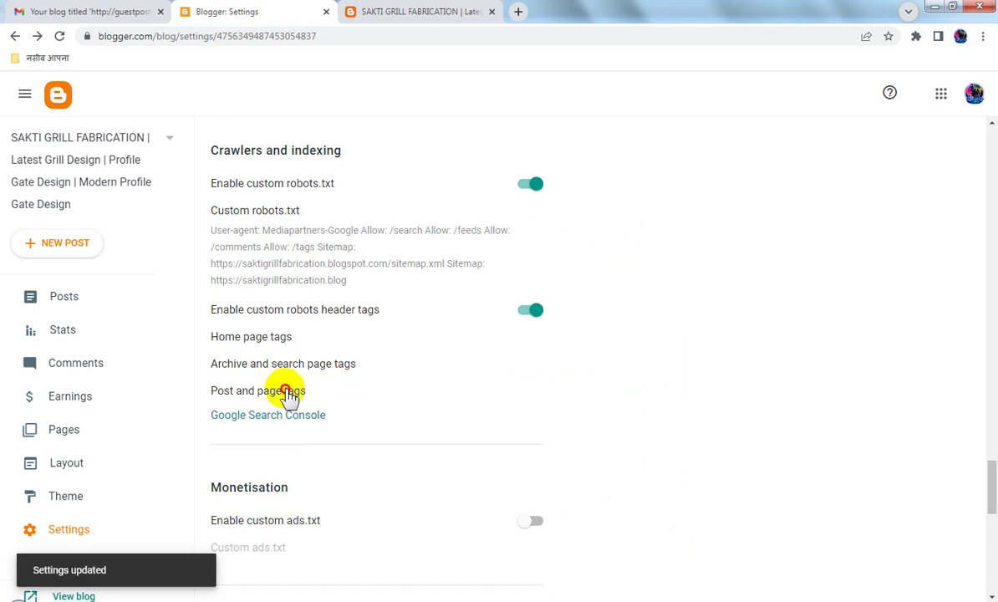
- Turn on 'all' for post and page robot tags and save
{"action": "left_click", "coordinate": [285, 391]}
{"action": "left_click", "coordinate": [596, 198]}
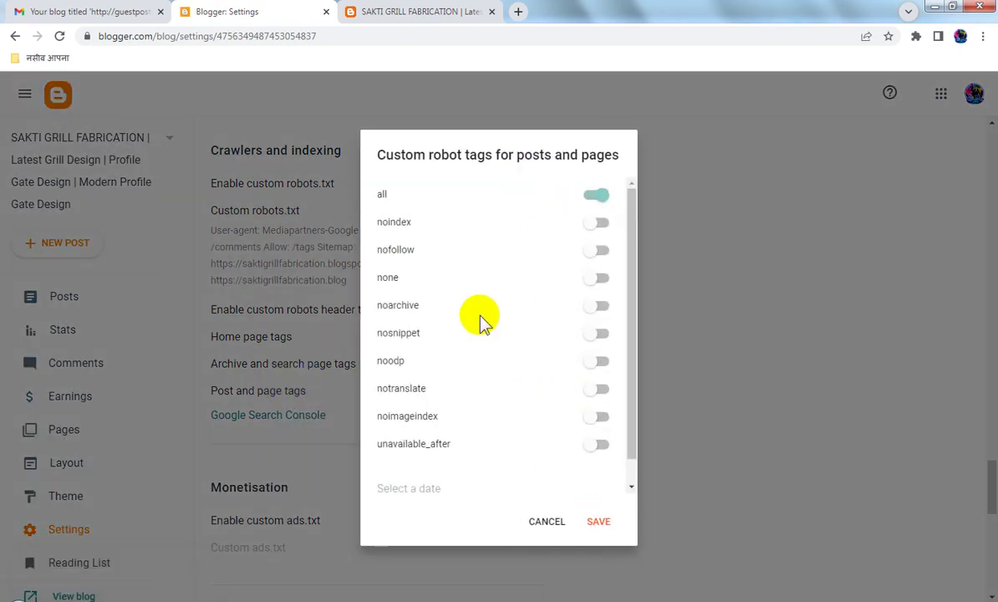
{"action": "left_click", "coordinate": [619, 511]}
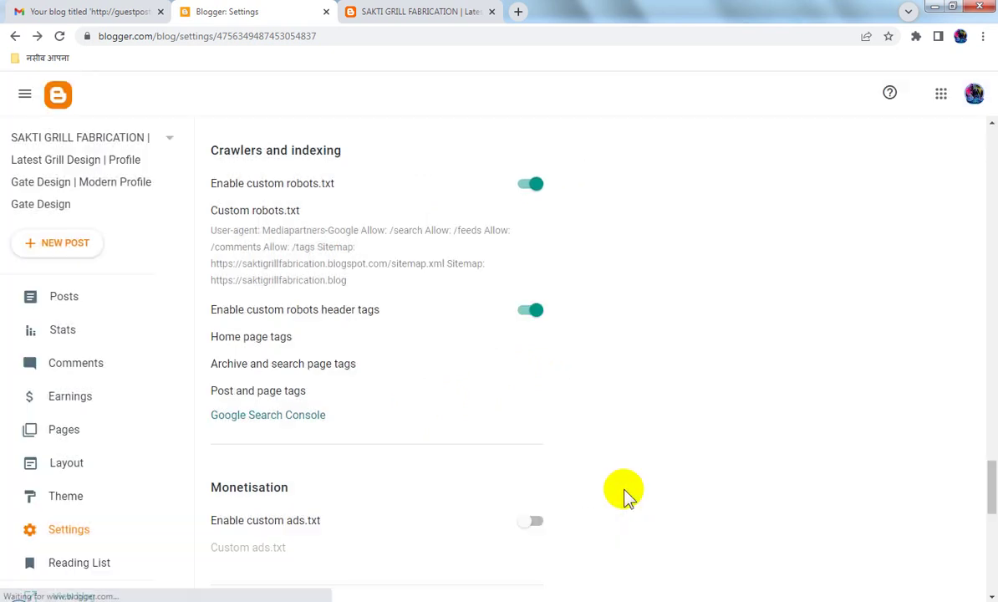
{"action": "left_click", "coordinate": [67, 298]}
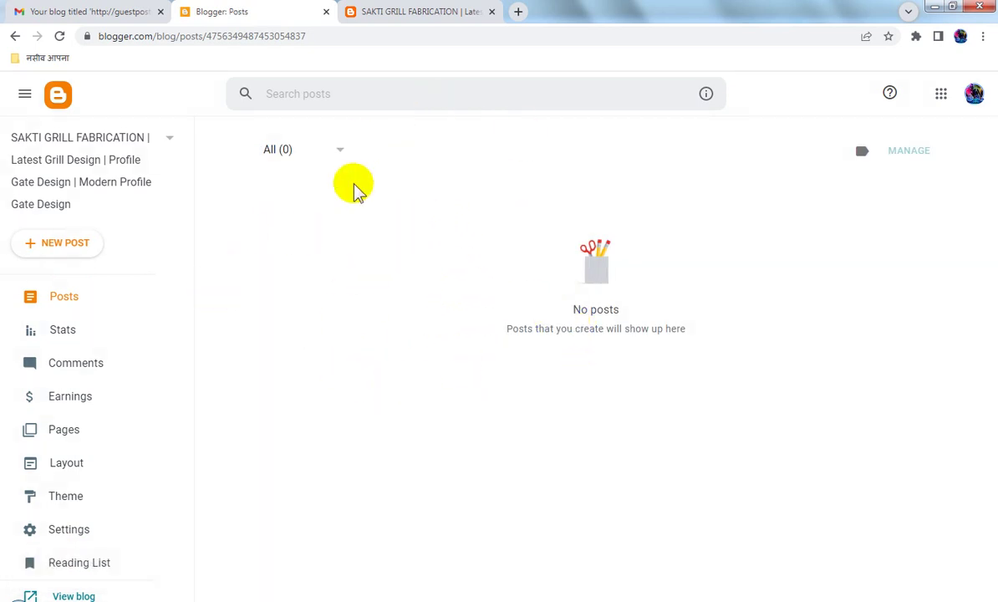
- Check the Posts list shows All (0) and reload the live blog with F5
{"action": "left_click", "coordinate": [83, 295]}
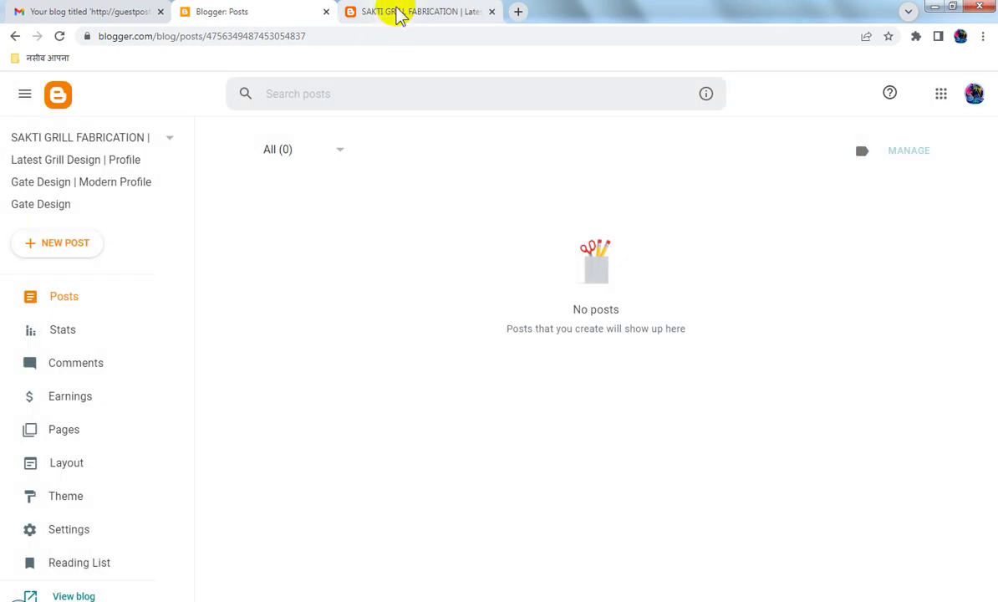
{"action": "left_click", "coordinate": [396, 11]}
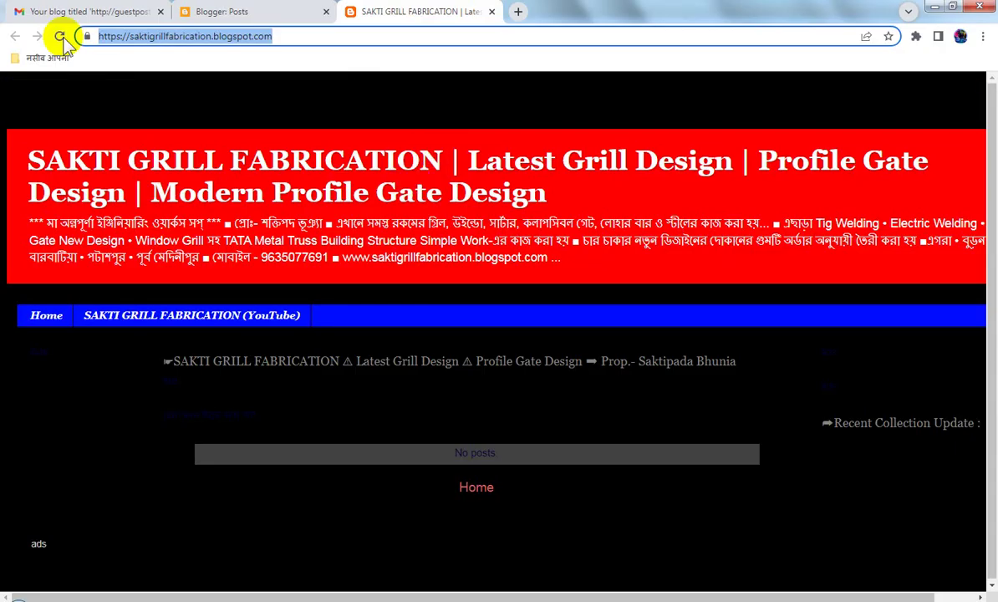
{"action": "key", "text": "F5"}
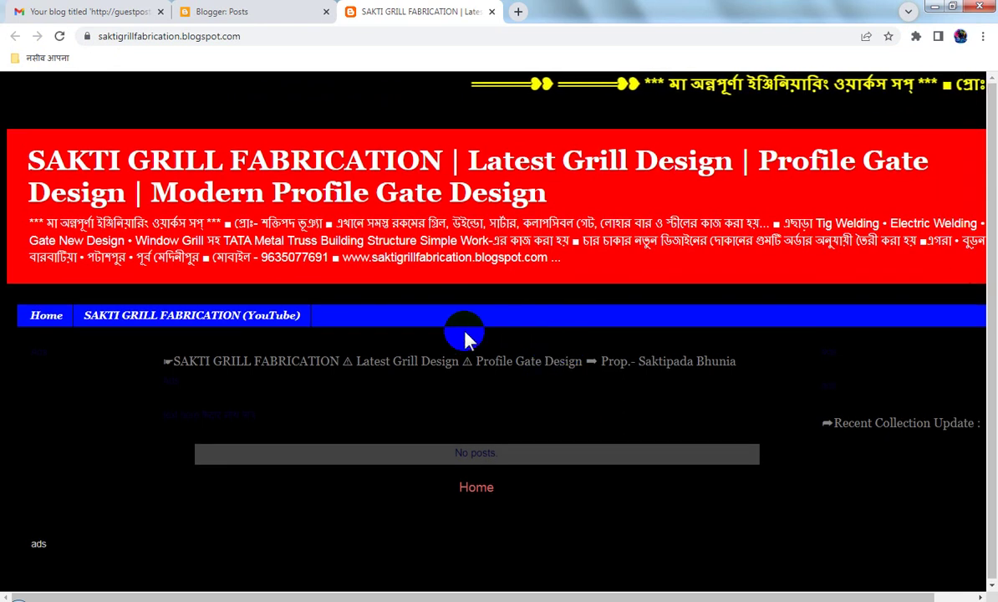
{"action": "left_click", "coordinate": [252, 12]}
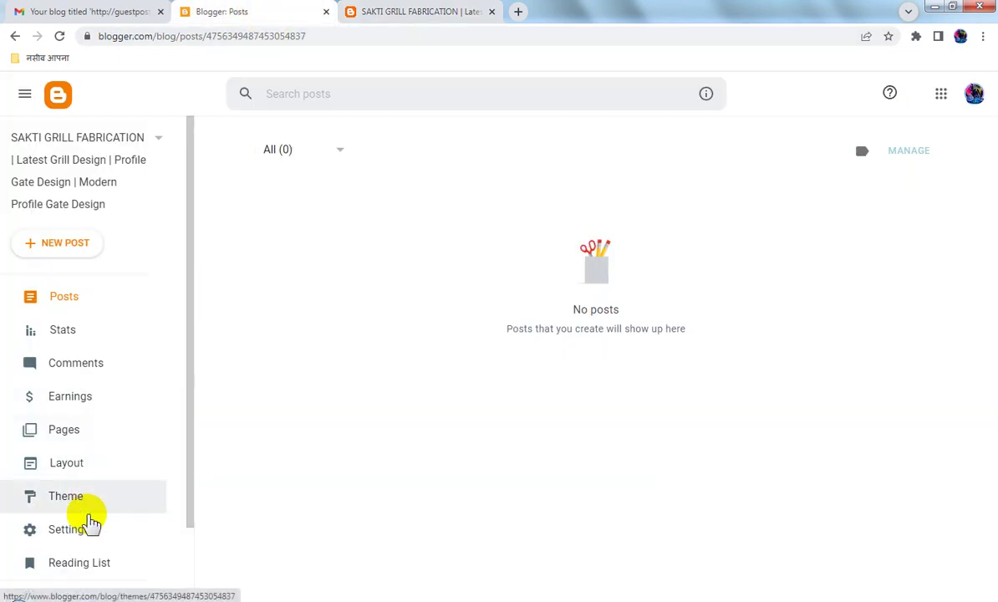
{"action": "left_click", "coordinate": [125, 527]}
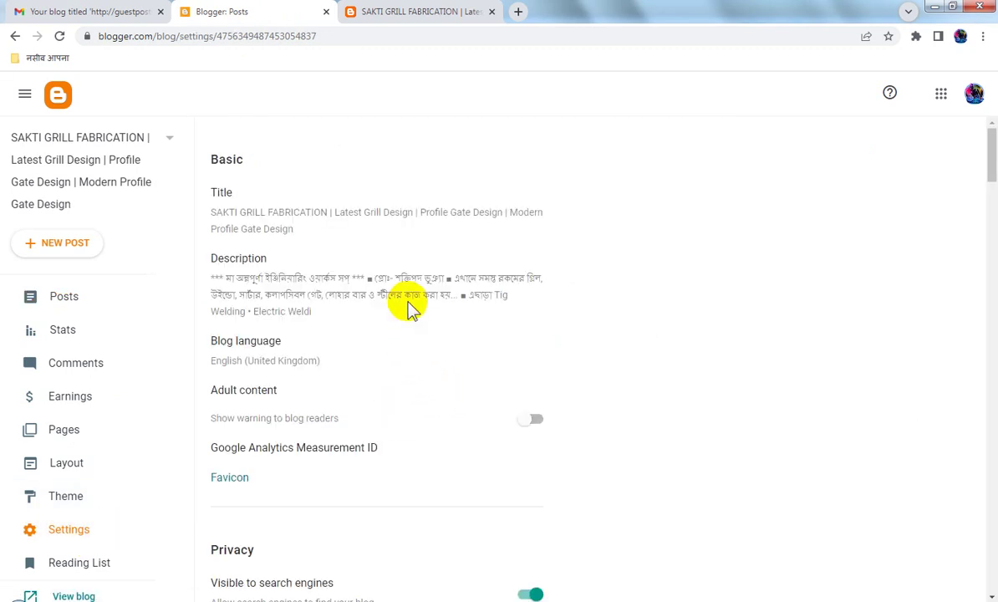
- Try uploading sakti logo.png as the blog's favicon from the Favicon settings
{"action": "scroll", "coordinate": [285, 401], "scroll_direction": "down", "scroll_amount": 3}
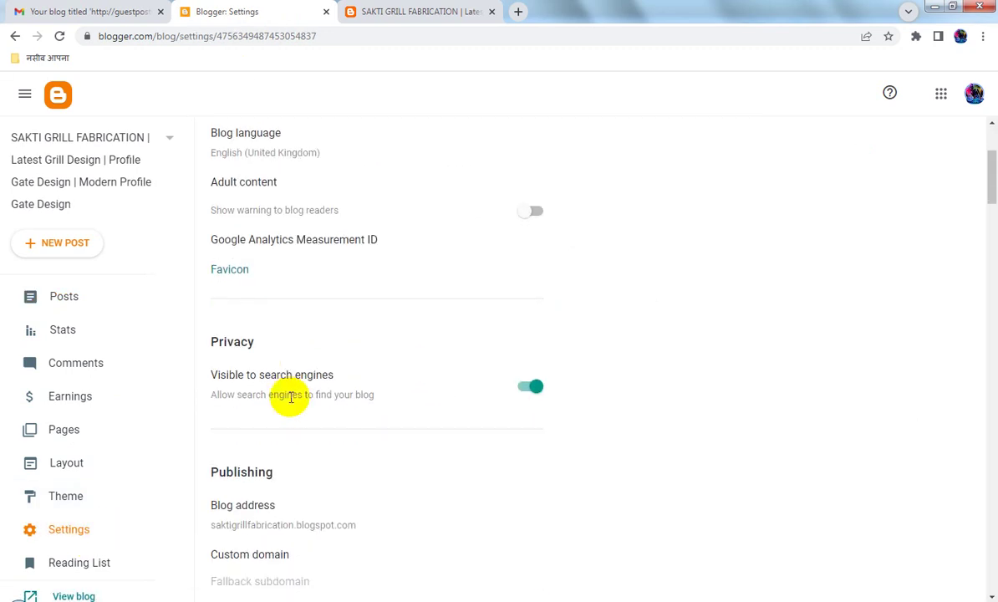
{"action": "left_click", "coordinate": [237, 268]}
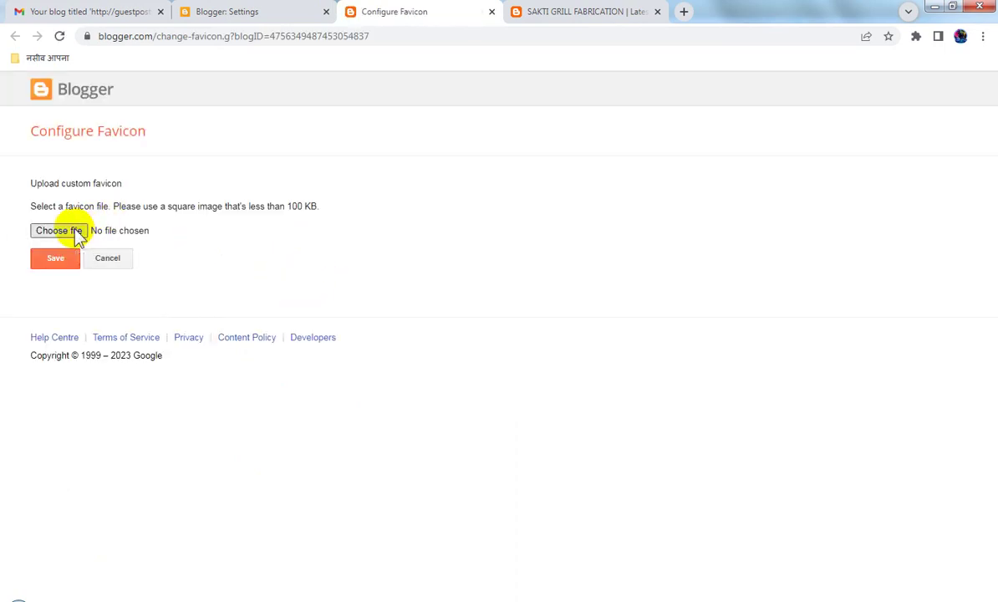
{"action": "left_click", "coordinate": [59, 231]}
{"action": "double_click", "coordinate": [295, 146]}
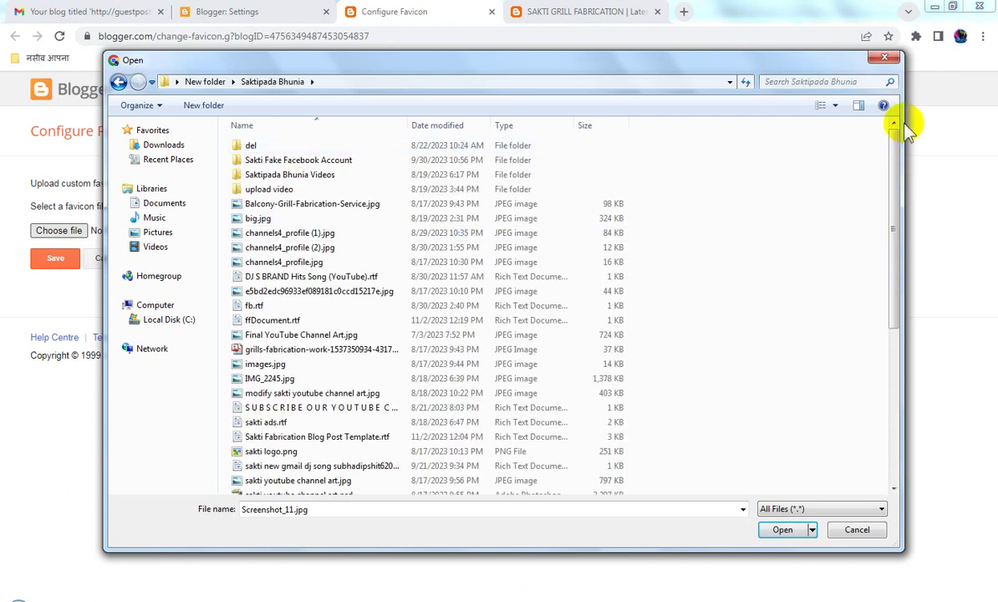
{"action": "left_click", "coordinate": [822, 105]}
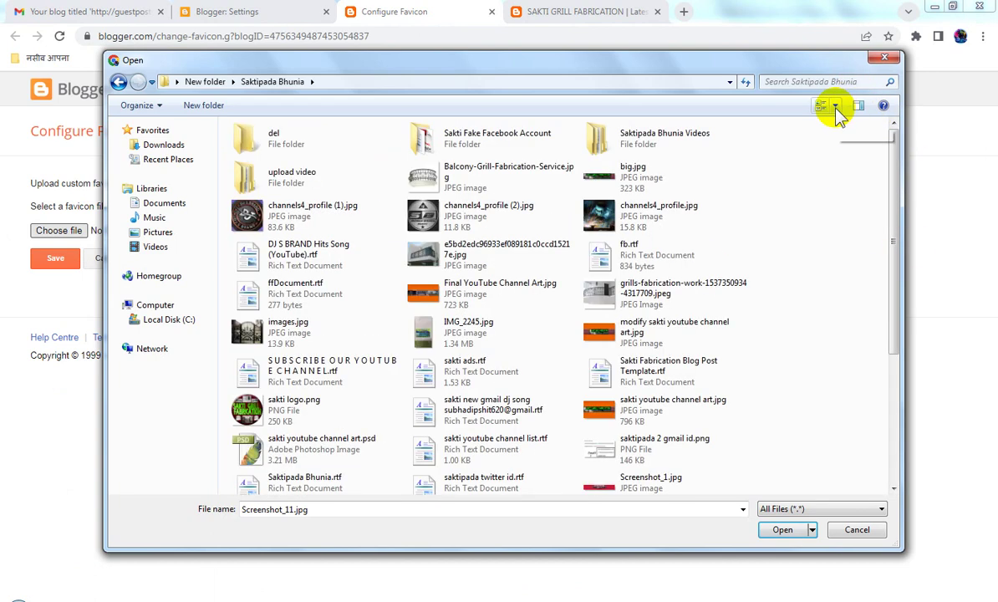
{"action": "double_click", "coordinate": [305, 403]}
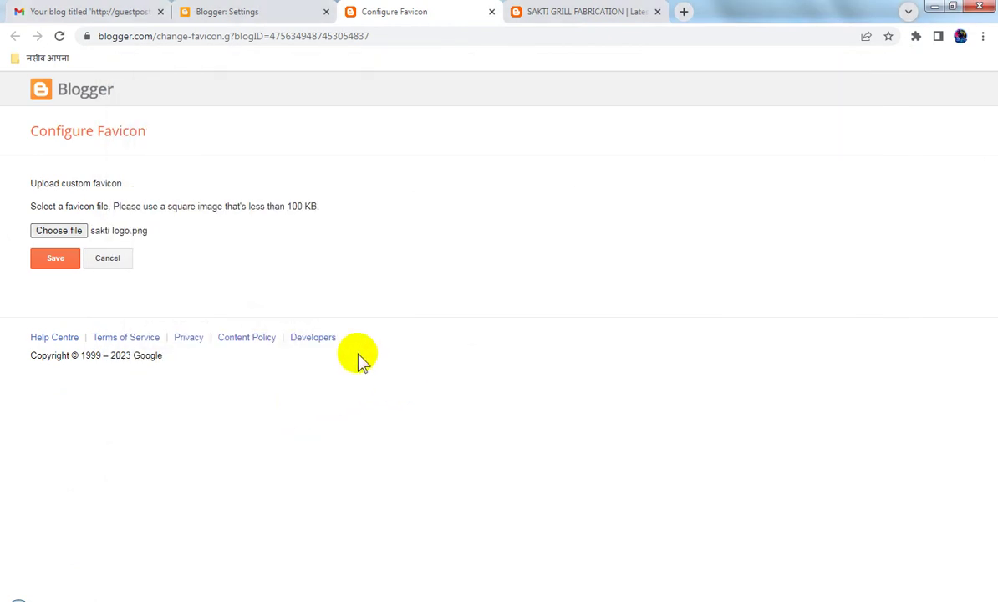
{"action": "left_click", "coordinate": [56, 258]}
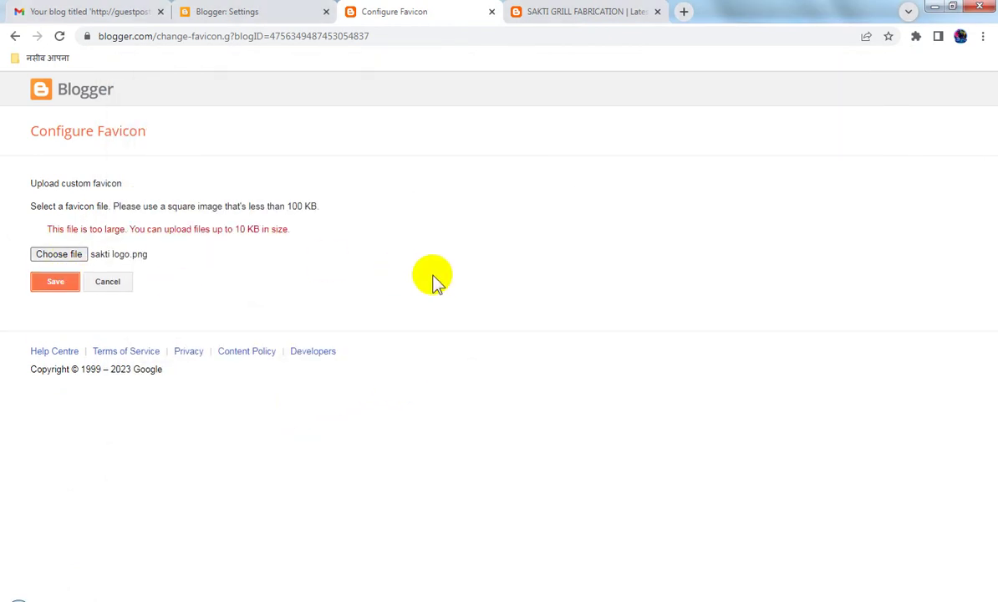
- Copy sakti logo.png in the file picker and rename the copy to sakti logo - fevicon.png
{"action": "left_click", "coordinate": [77, 254]}
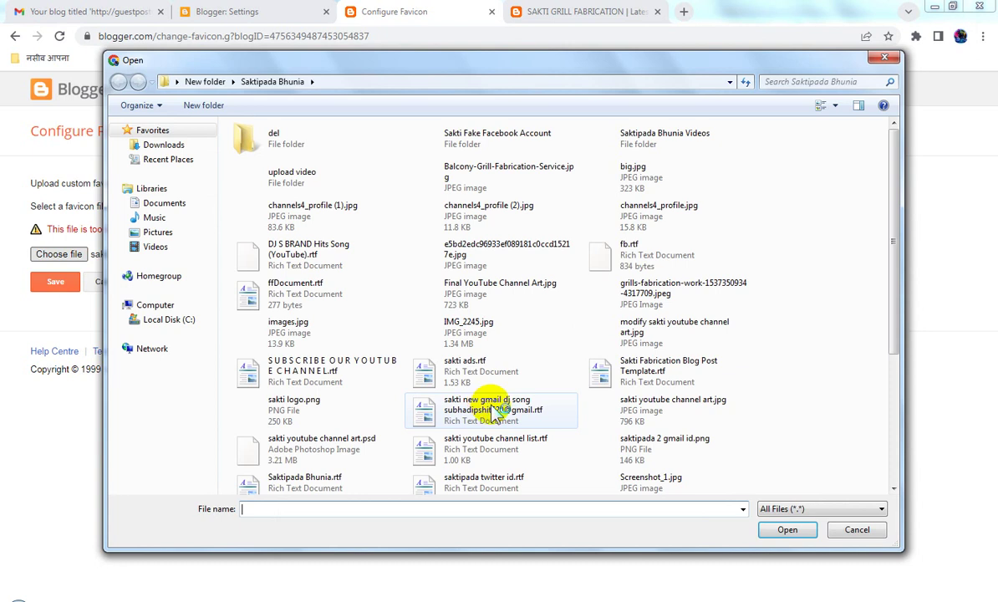
{"action": "left_click", "coordinate": [345, 405]}
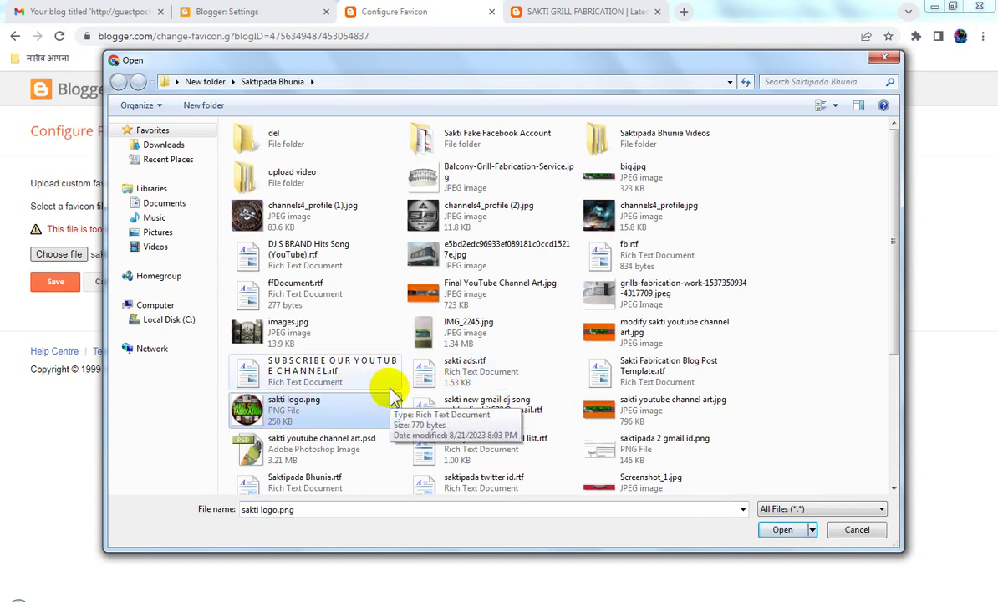
{"action": "double_click", "coordinate": [374, 399]}
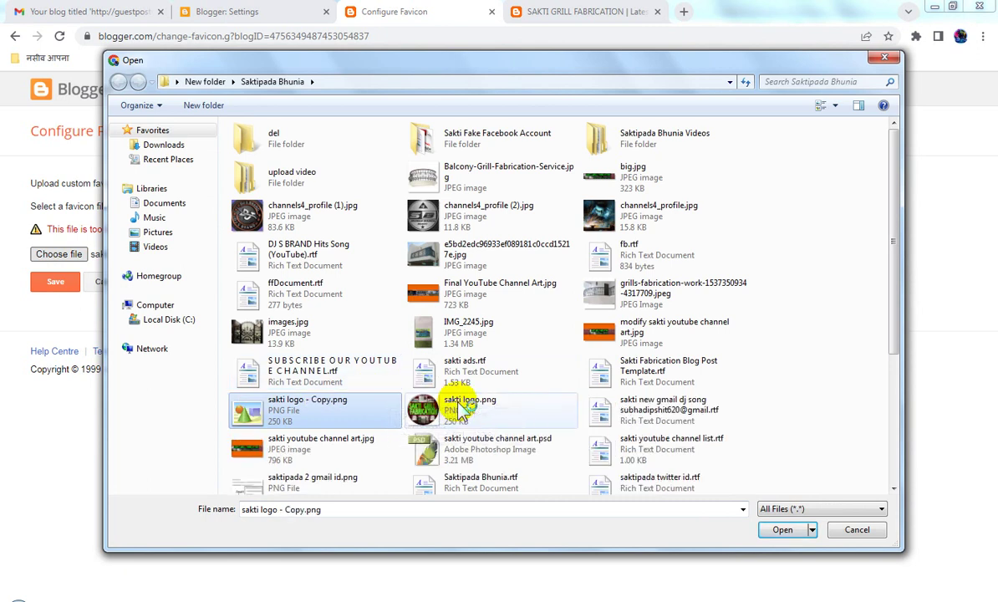
{"action": "key", "text": "F2"}
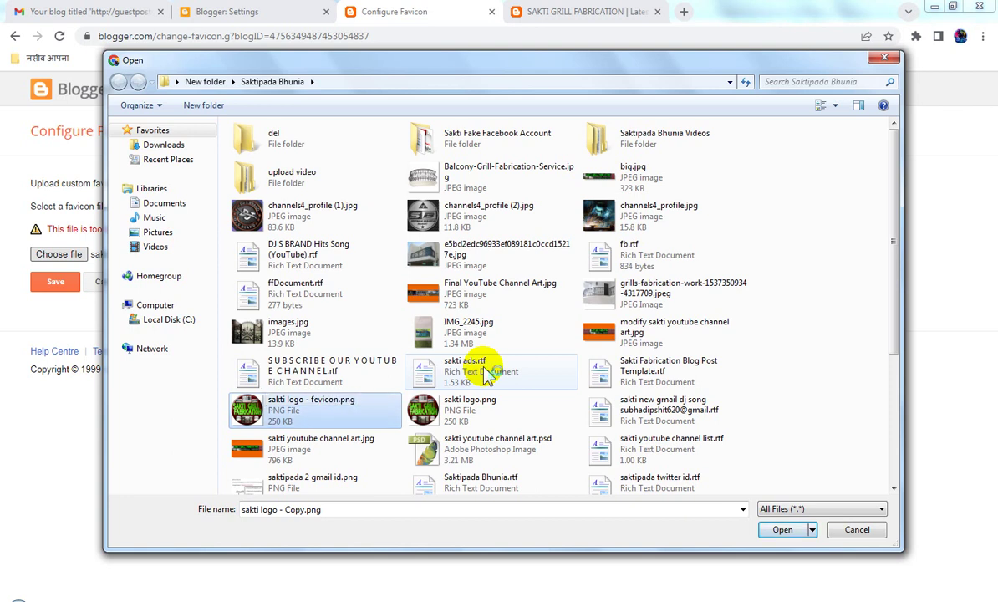
{"action": "key", "text": "Return"}
{"action": "right_click", "coordinate": [299, 416]}
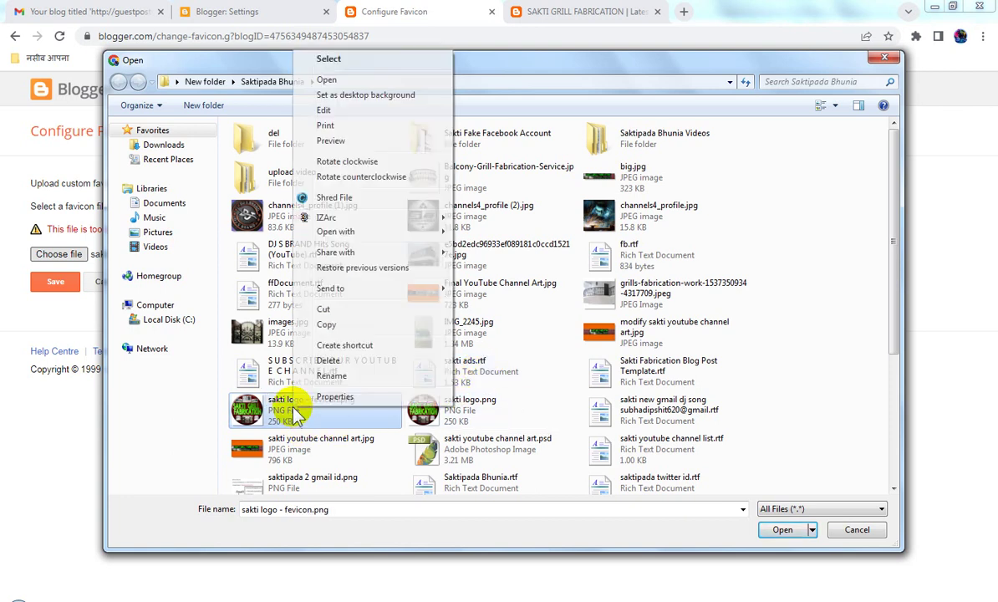
- Edit sakti logo - fevicon.png in Paint, resize it to 50% and save
{"action": "left_click", "coordinate": [339, 116]}
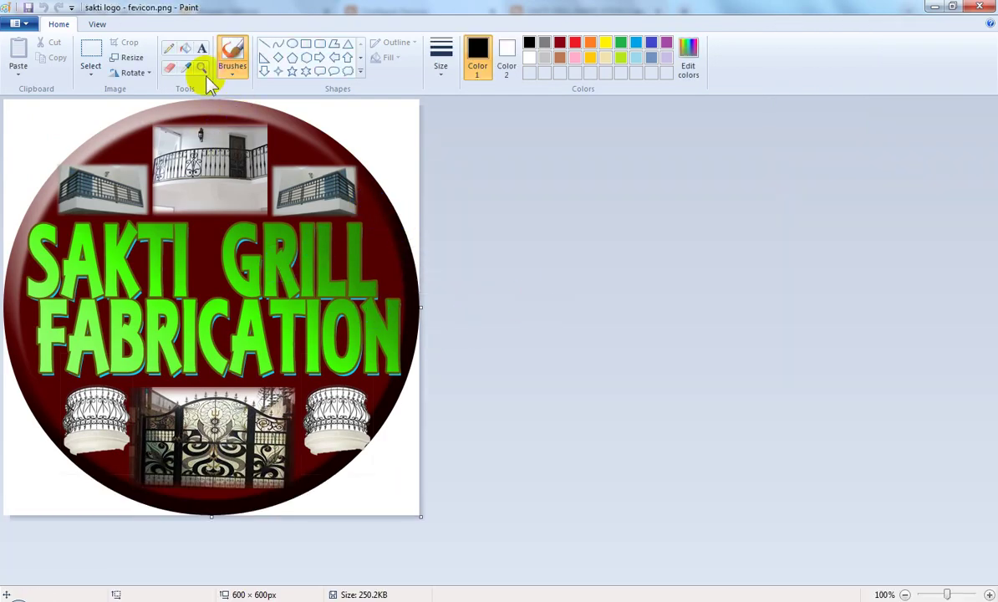
{"action": "left_click", "coordinate": [131, 57]}
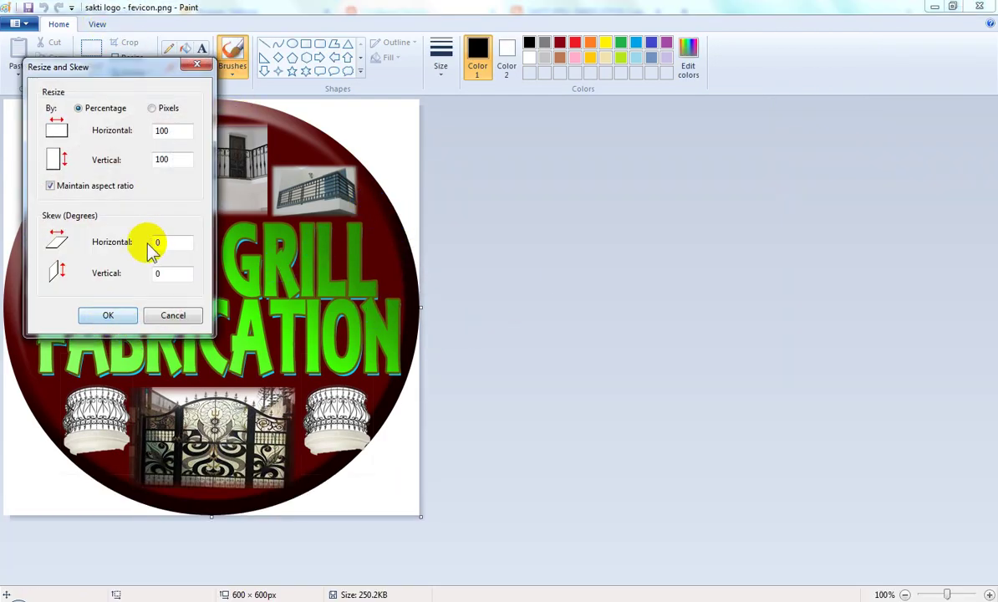
{"action": "left_click_drag", "start_coordinate": [177, 131], "coordinate": [37, 144]}
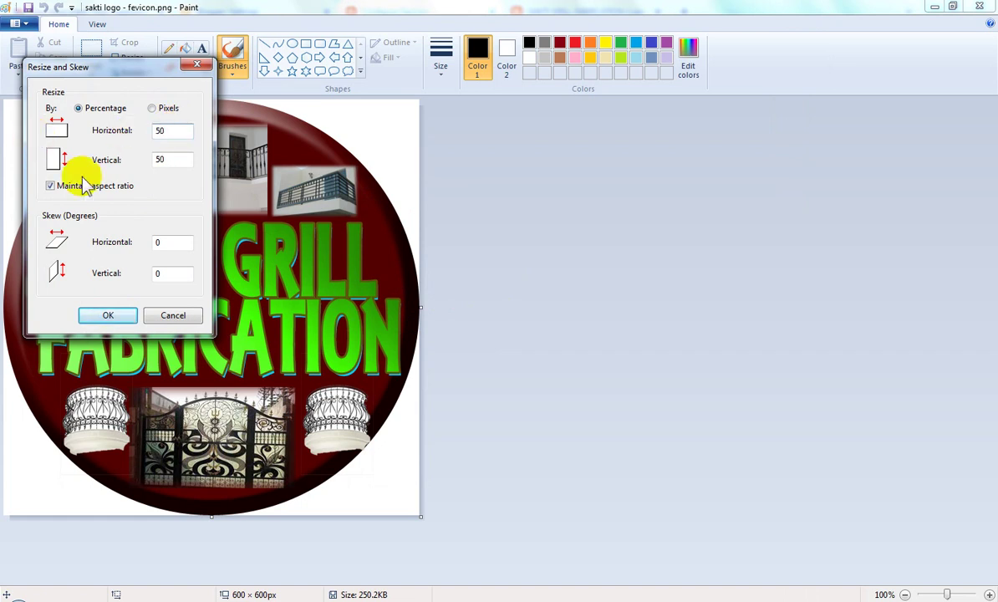
{"action": "left_click", "coordinate": [115, 314]}
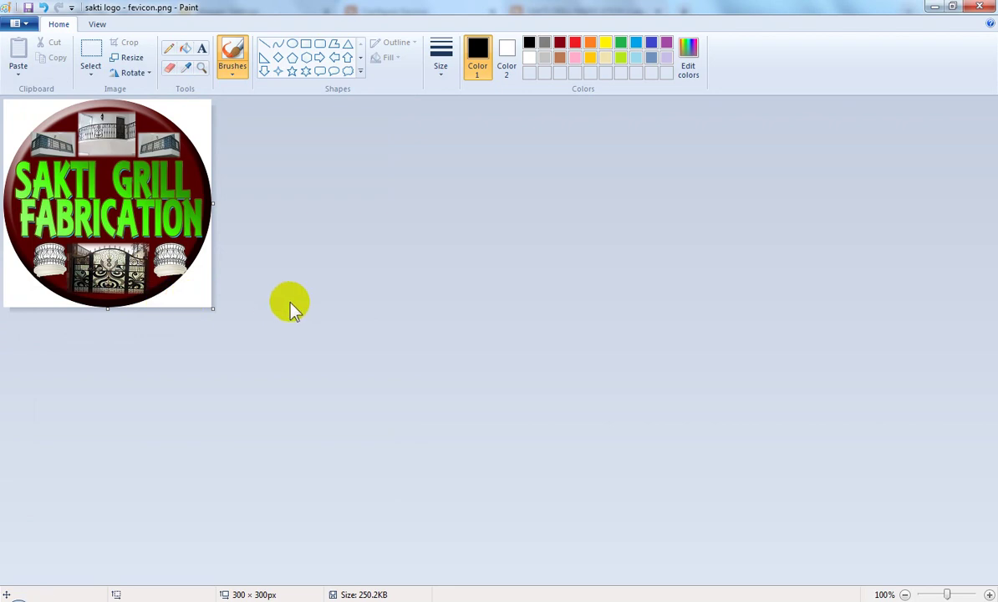
{"action": "key", "text": "ctrl+s"}
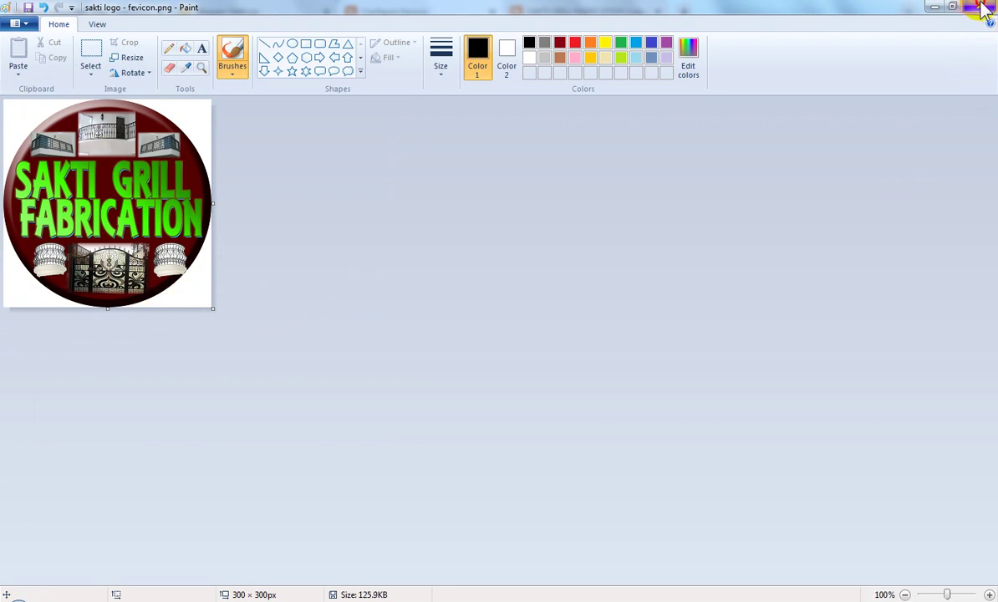
{"action": "left_click", "coordinate": [983, 8]}
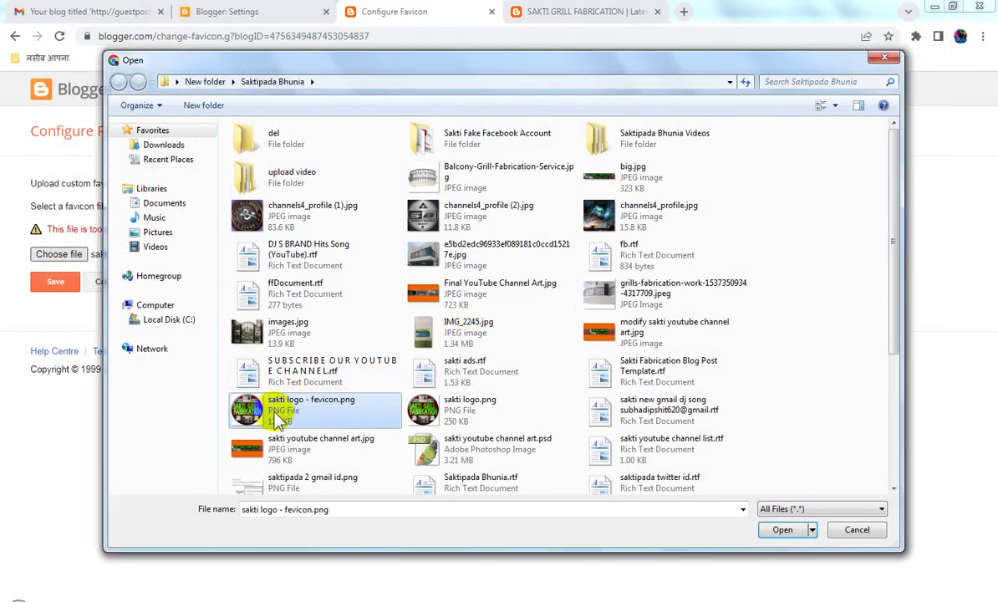
- Reopen the favicon copy in Paint and resize it by 80% to 240 × 240 px
{"action": "right_click", "coordinate": [278, 404]}
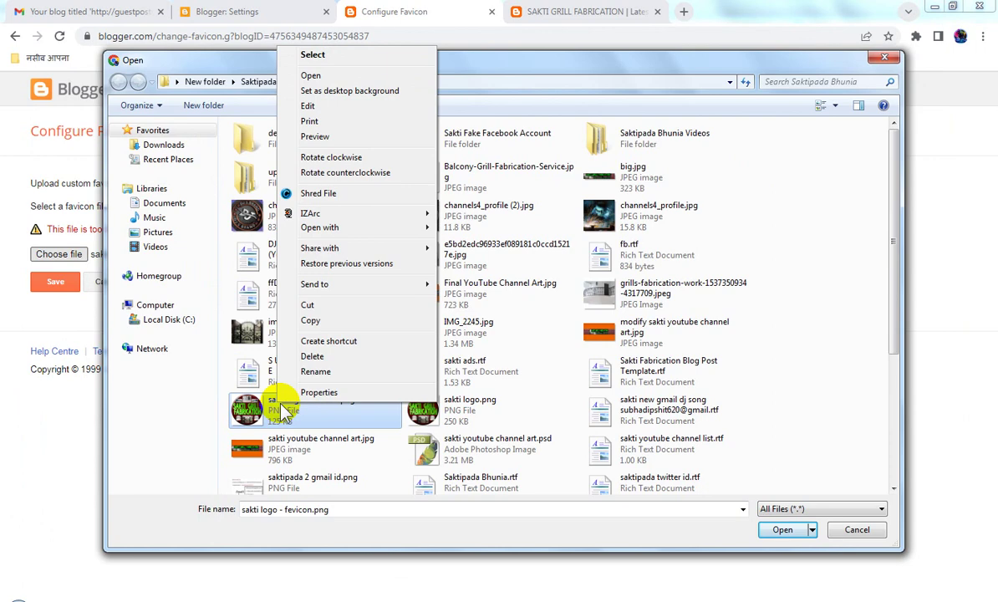
{"action": "left_click", "coordinate": [309, 104]}
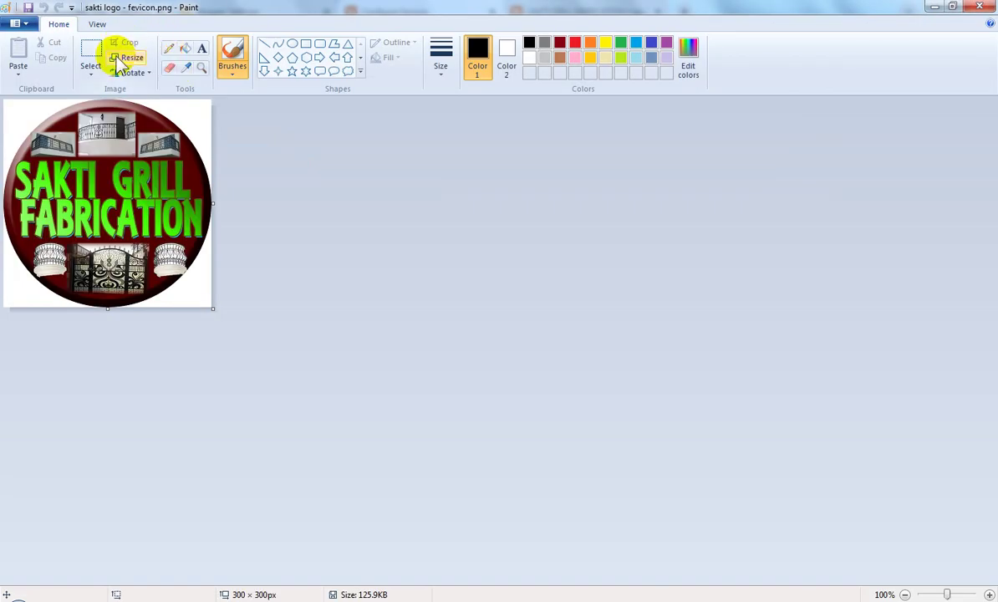
{"action": "left_click", "coordinate": [121, 58]}
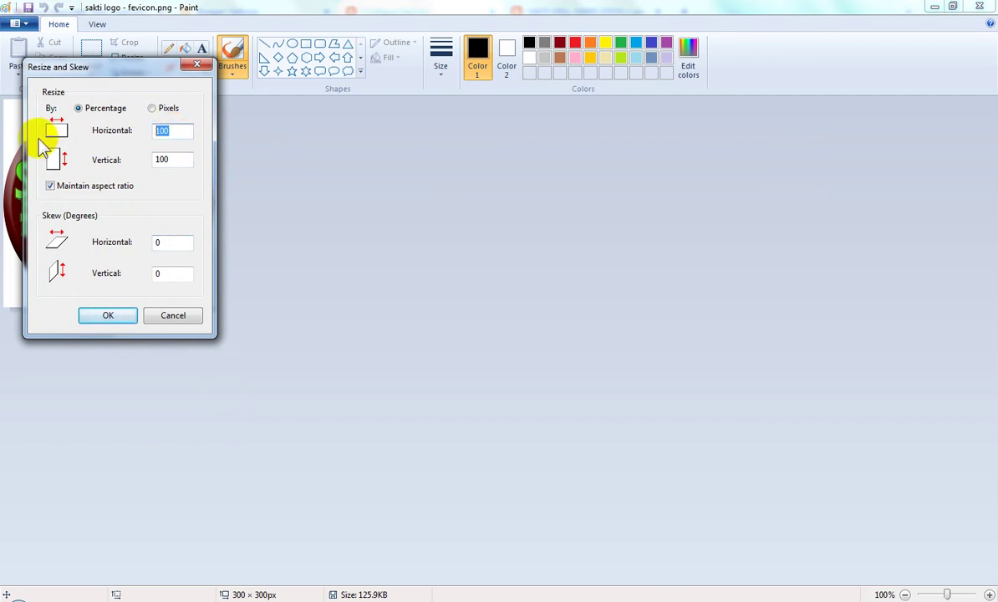
{"action": "left_click", "coordinate": [122, 317]}
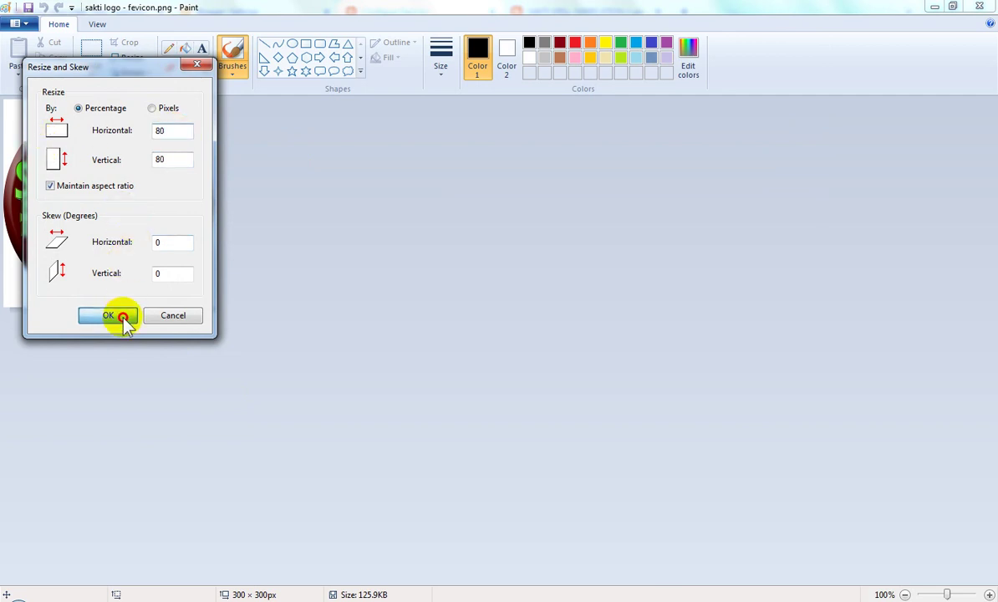
{"action": "left_click", "coordinate": [986, 7]}
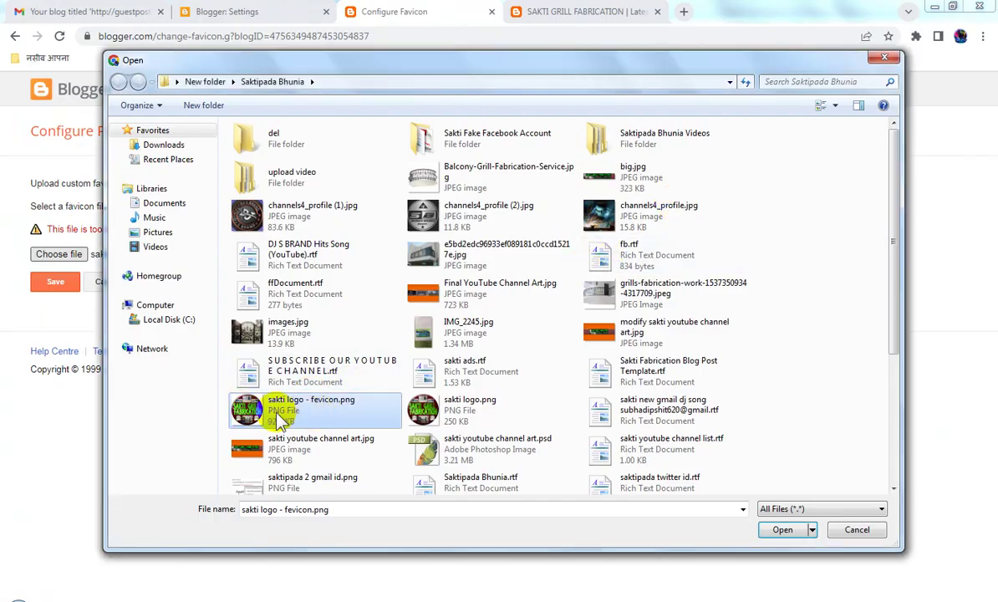
- Upload sakti logo - fevicon.png as the favicon, save it, and glance at the live blog
{"action": "double_click", "coordinate": [280, 409]}
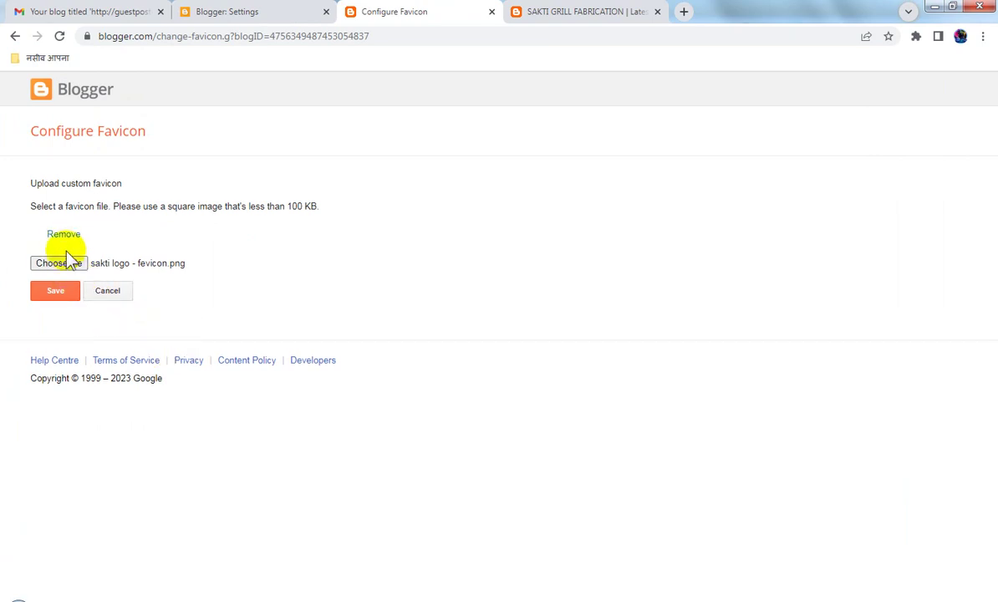
{"action": "left_click", "coordinate": [55, 291]}
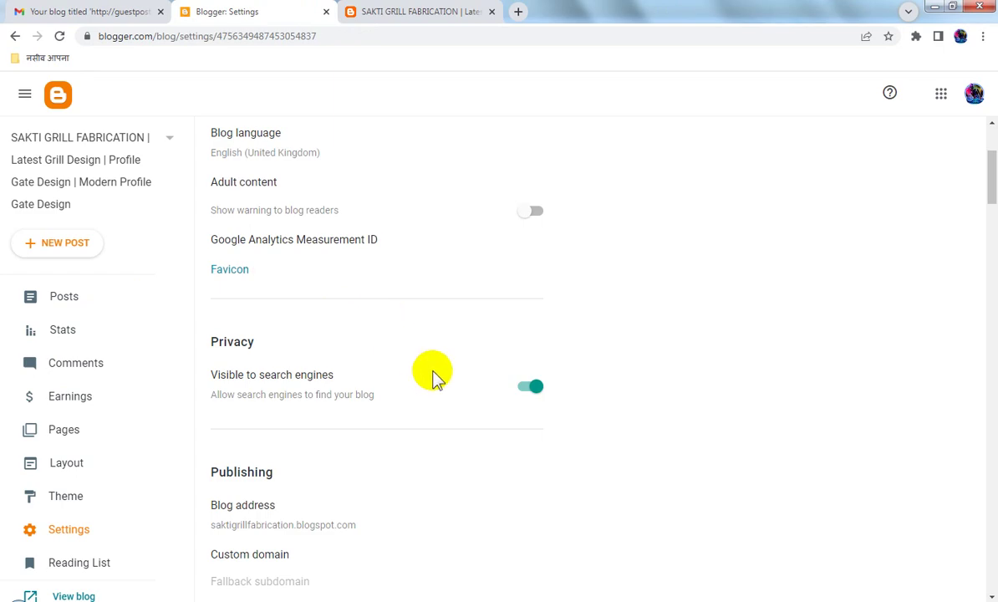
{"action": "left_click", "coordinate": [416, 12]}
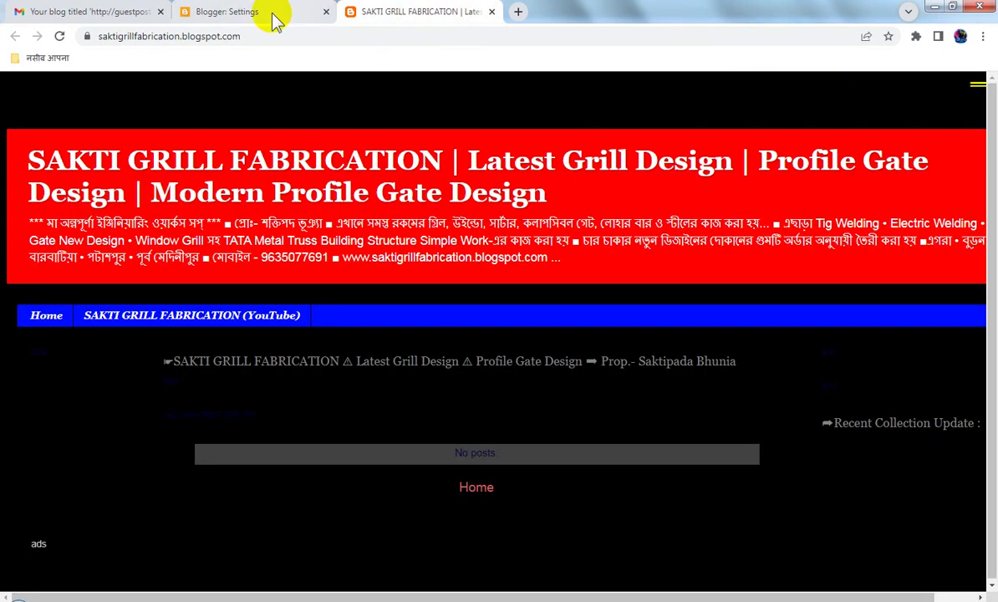
{"action": "left_click", "coordinate": [266, 15]}
{"action": "scroll", "coordinate": [355, 301], "scroll_direction": "up", "scroll_amount": 3}
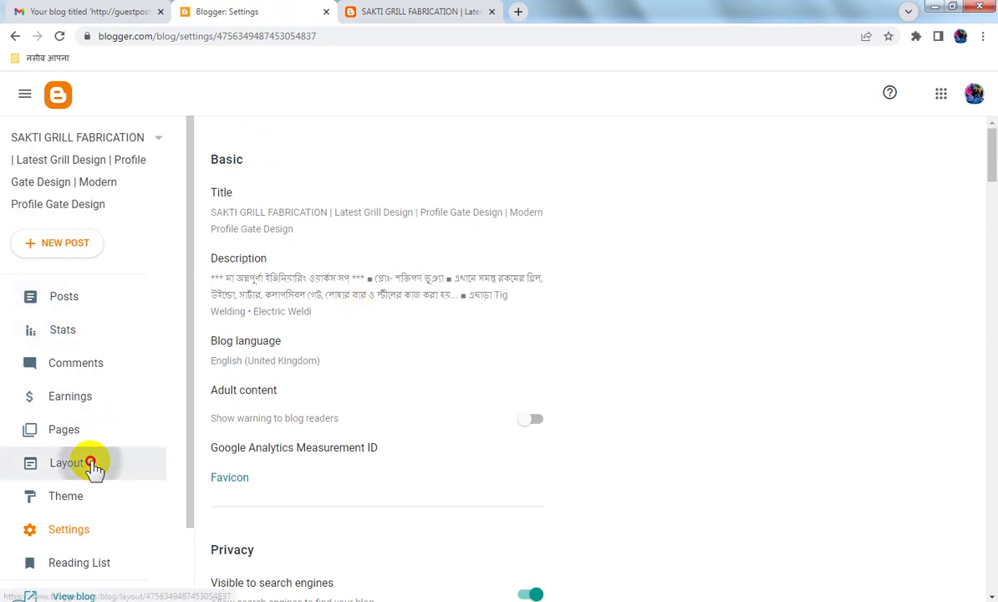
- Edit the Page Header gadget in Layout and choose to upload an image from the computer
{"action": "left_click", "coordinate": [87, 464]}
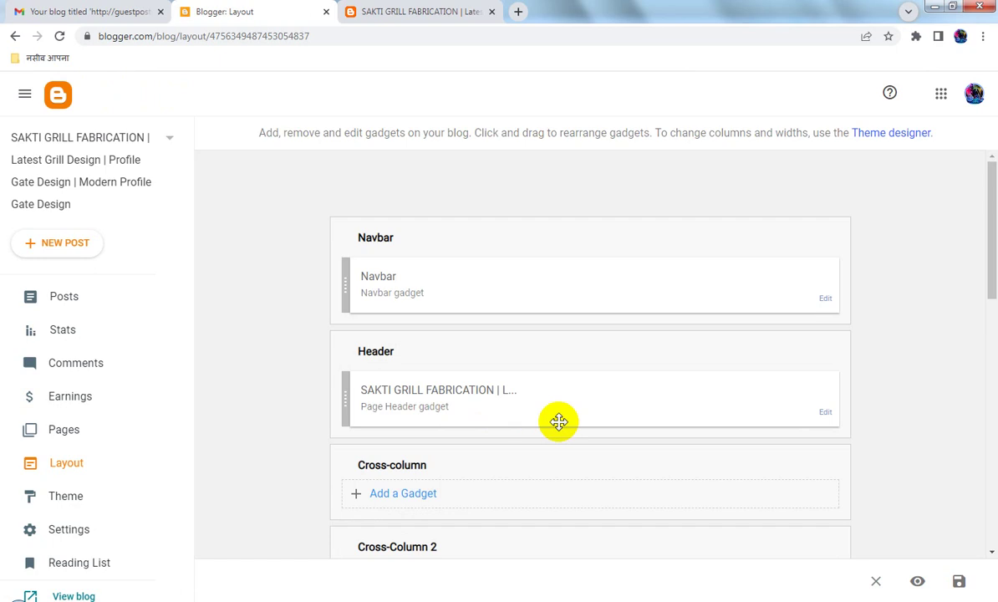
{"action": "scroll", "coordinate": [769, 328], "scroll_direction": "down", "scroll_amount": 2}
{"action": "left_click", "coordinate": [823, 276]}
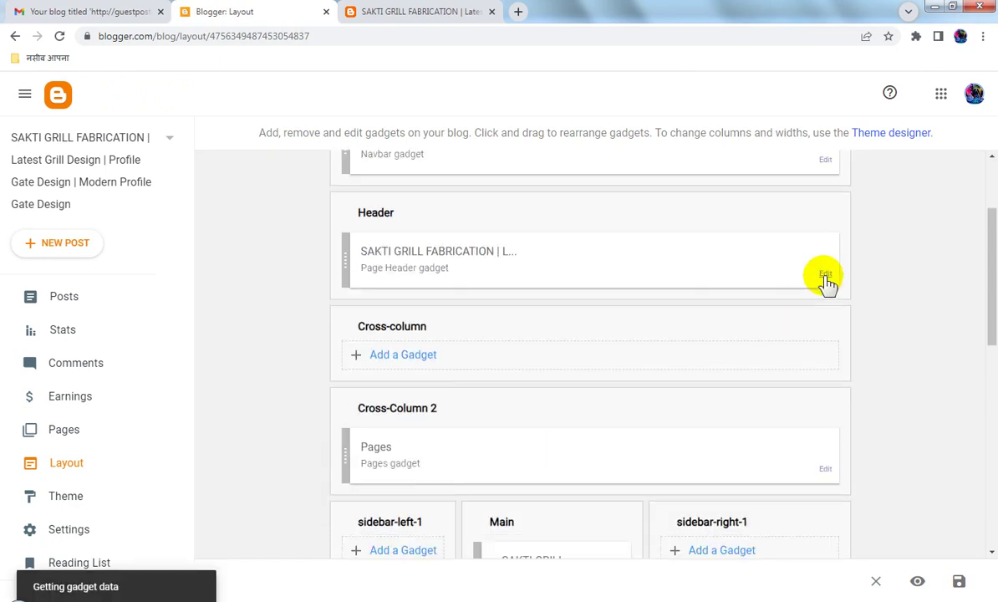
{"action": "scroll", "coordinate": [487, 360], "scroll_direction": "down", "scroll_amount": 3}
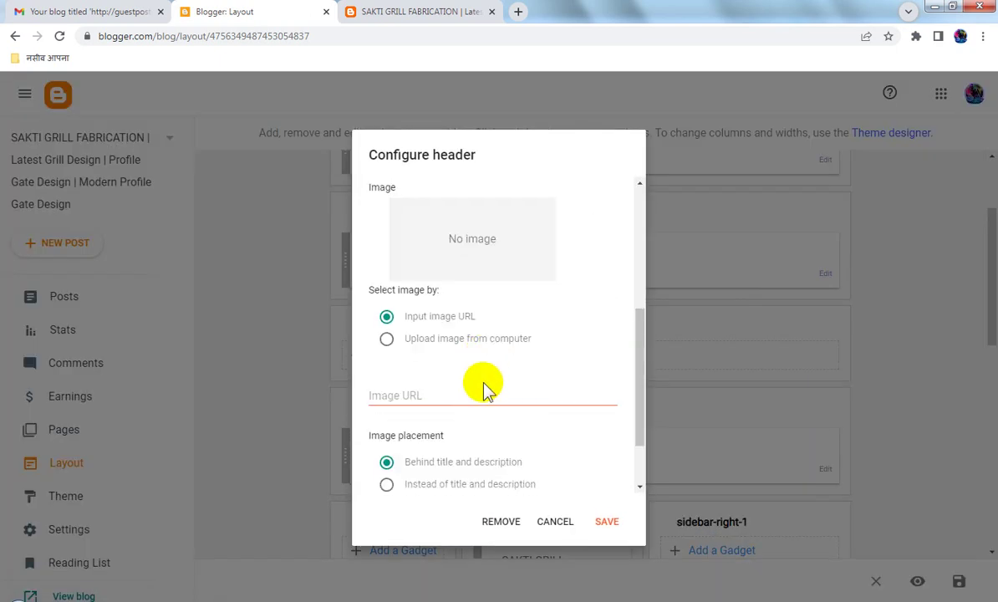
{"action": "left_click", "coordinate": [390, 338]}
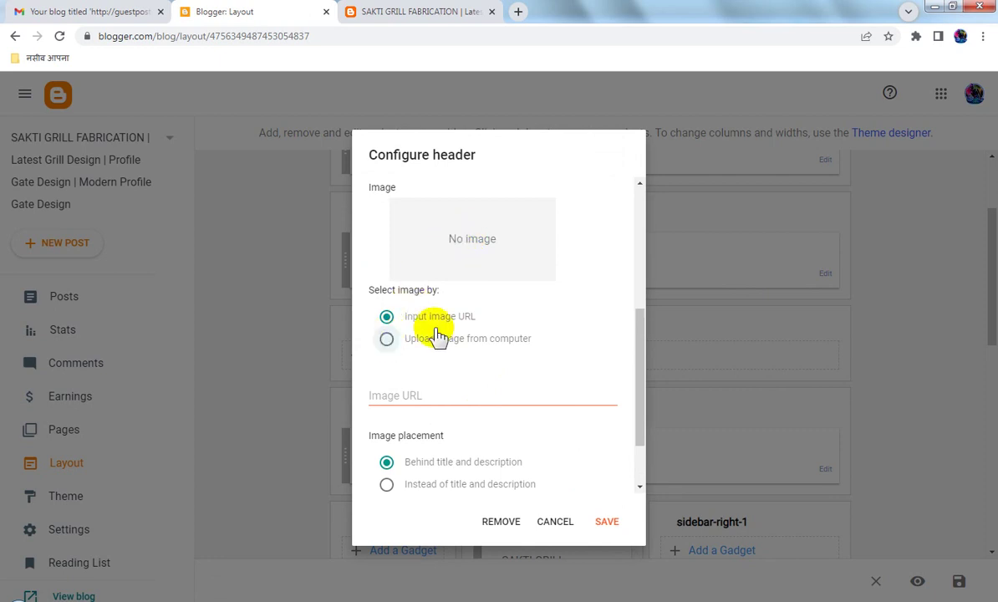
{"action": "left_click", "coordinate": [403, 373]}
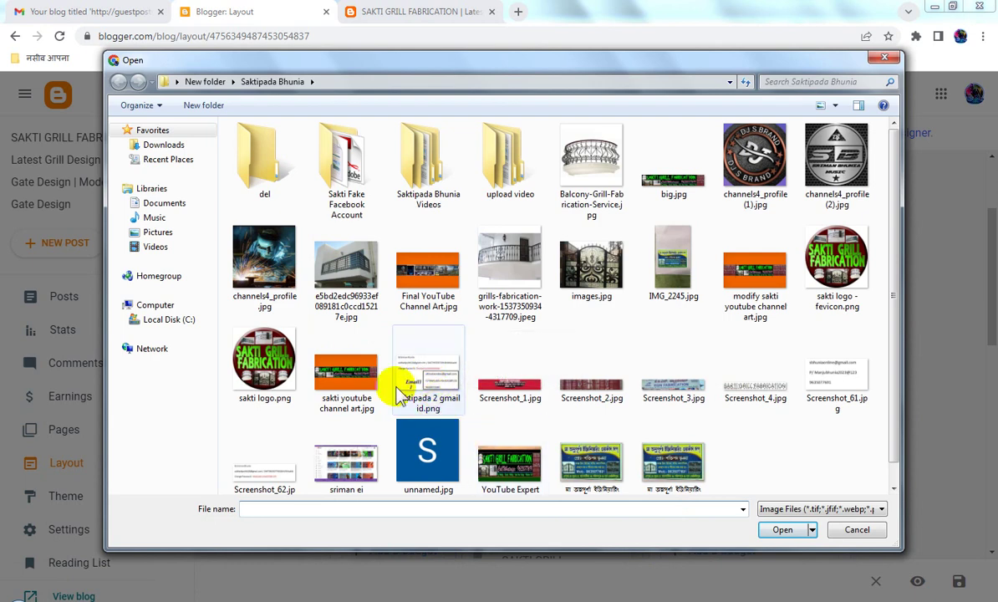
- Set the round logo sakti logo - fevicon.png as the header image and save the layout
{"action": "left_click", "coordinate": [350, 378]}
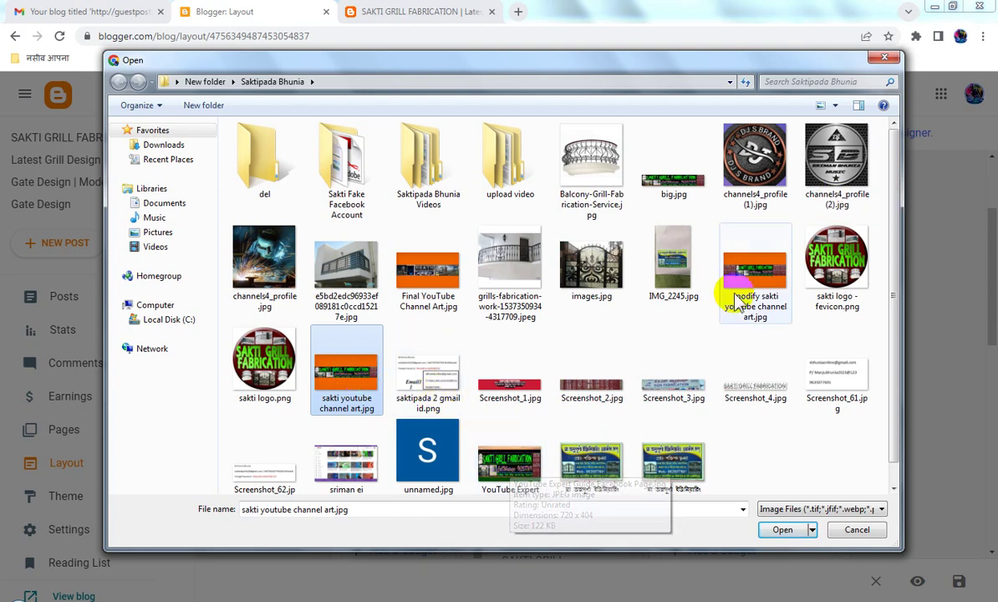
{"action": "double_click", "coordinate": [831, 251]}
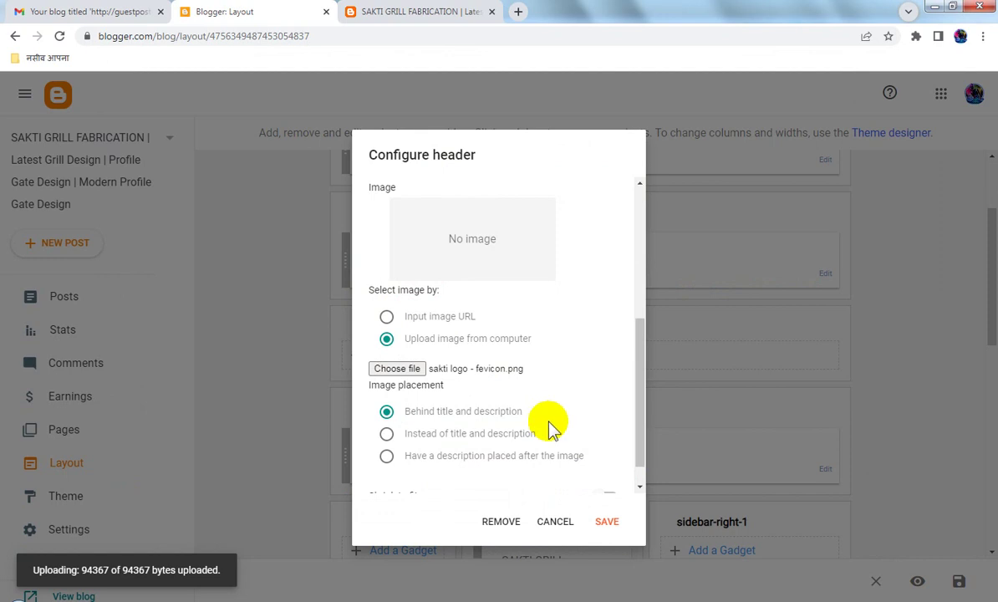
{"action": "scroll", "coordinate": [551, 448], "scroll_direction": "up", "scroll_amount": 2}
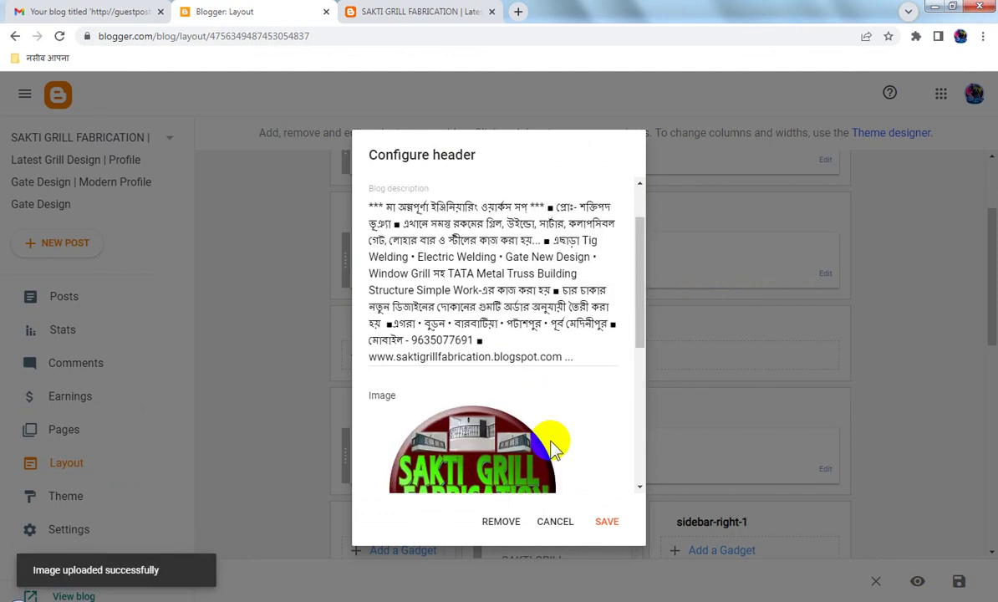
{"action": "scroll", "coordinate": [556, 449], "scroll_direction": "down", "scroll_amount": 2}
{"action": "left_click", "coordinate": [607, 522]}
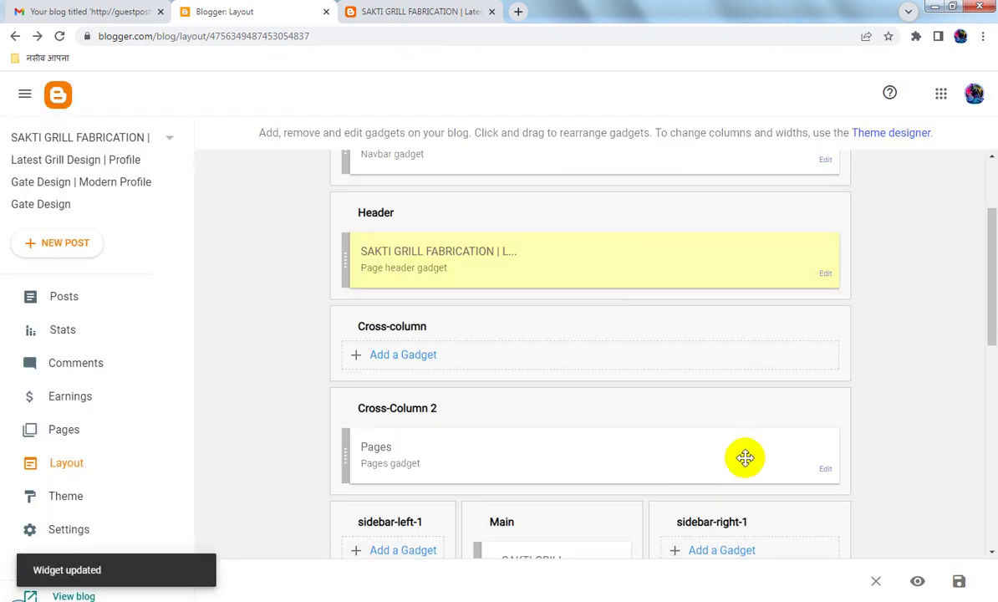
{"action": "left_click", "coordinate": [959, 580]}
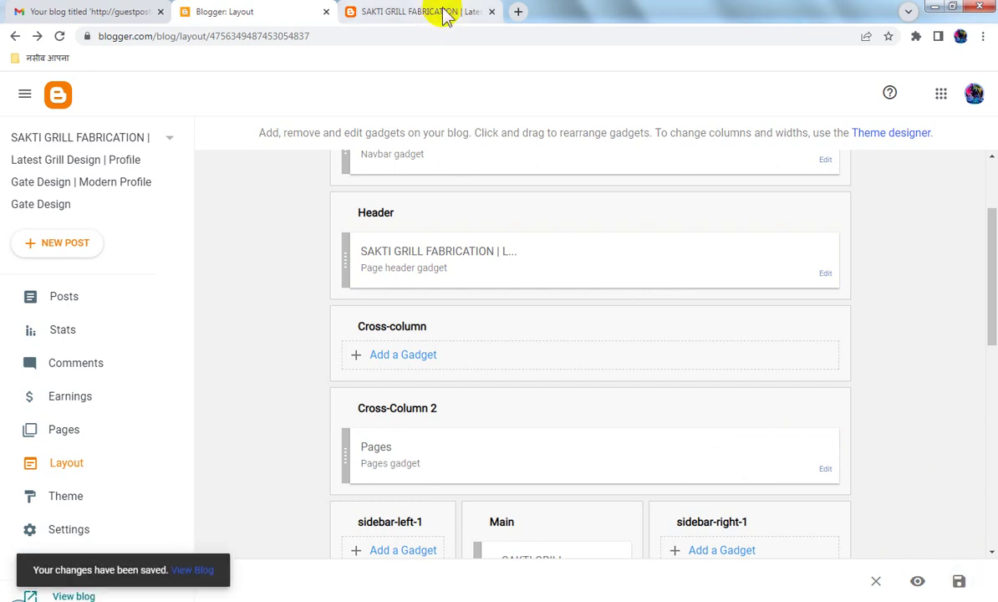
{"action": "left_click", "coordinate": [422, 12]}
- Reload the live blog to view the round logo overlapping the header title, then return to Layout
{"action": "left_click", "coordinate": [58, 35]}
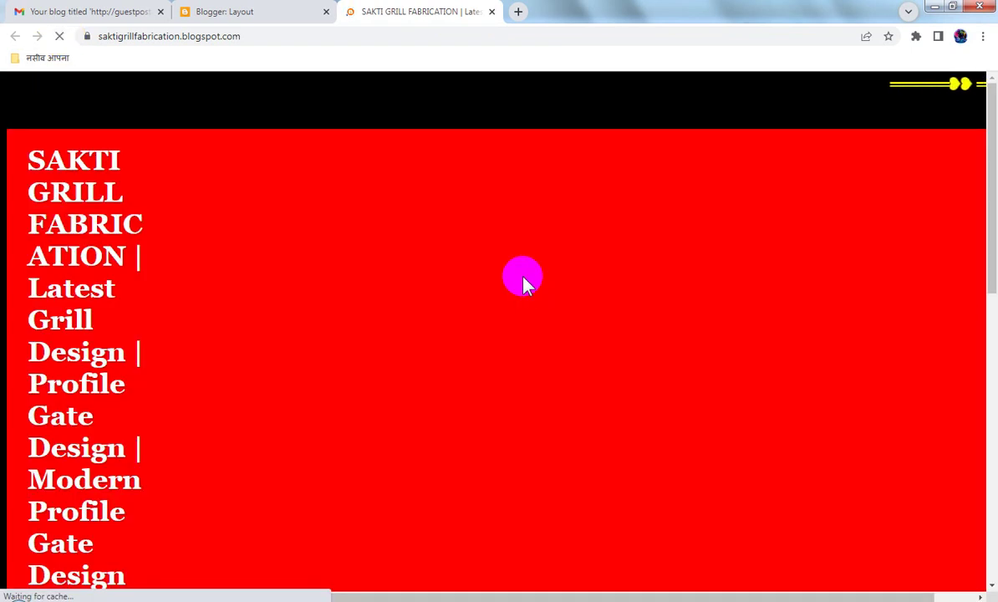
{"action": "scroll", "coordinate": [453, 334], "scroll_direction": "down", "scroll_amount": 3}
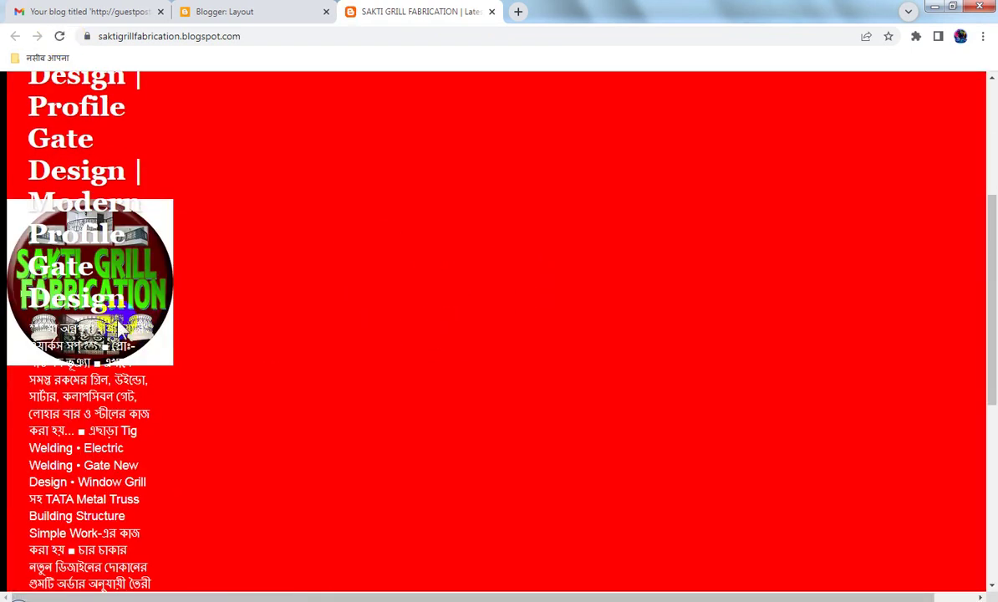
{"action": "left_click", "coordinate": [237, 13]}
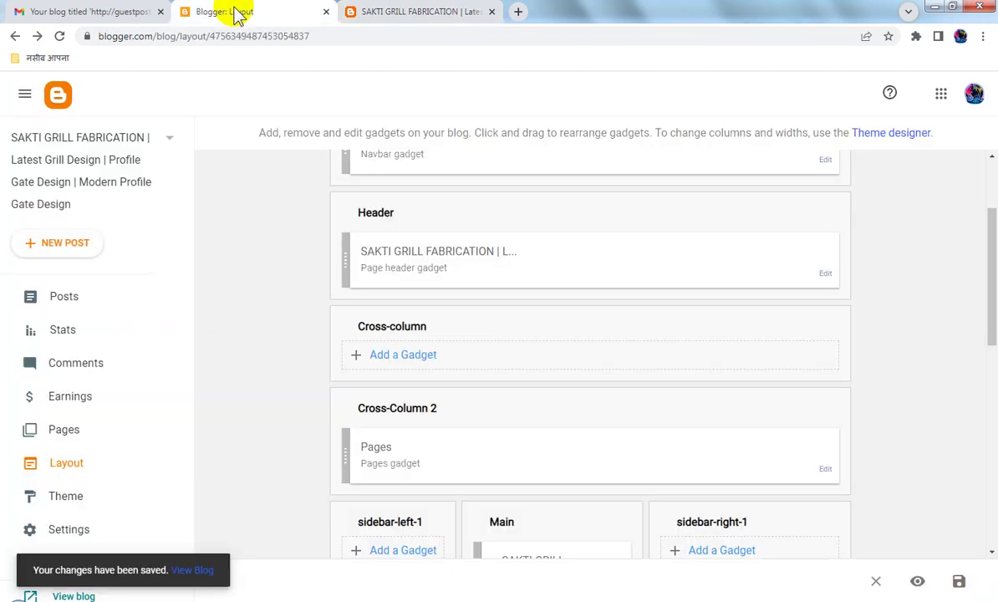
- Set the Header gadget image to appear 'Instead of title and description' and save the layout
{"action": "left_click", "coordinate": [821, 274]}
{"action": "scroll", "coordinate": [500, 386], "scroll_direction": "down", "scroll_amount": 3}
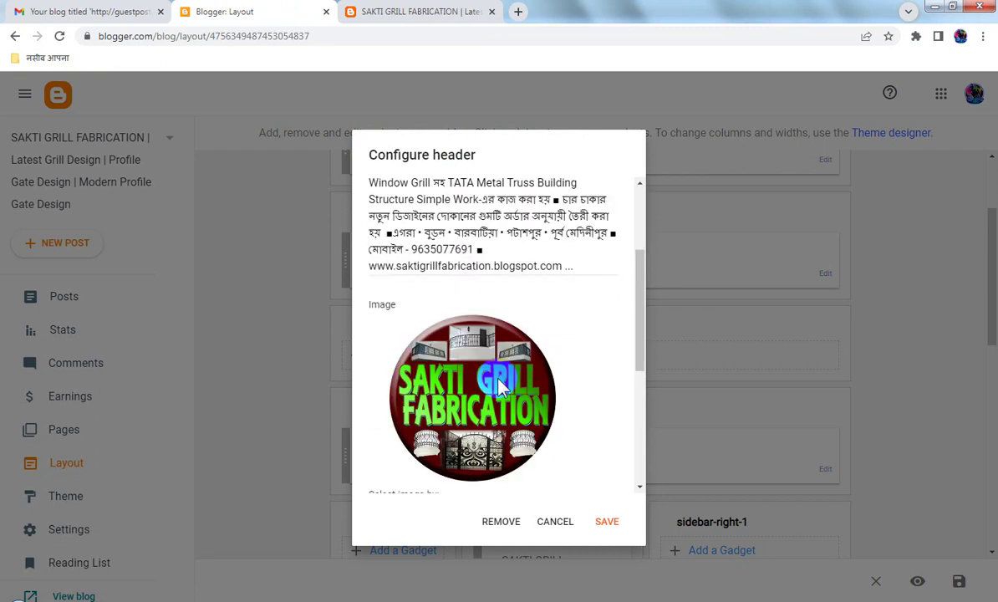
{"action": "scroll", "coordinate": [510, 401], "scroll_direction": "down", "scroll_amount": 3}
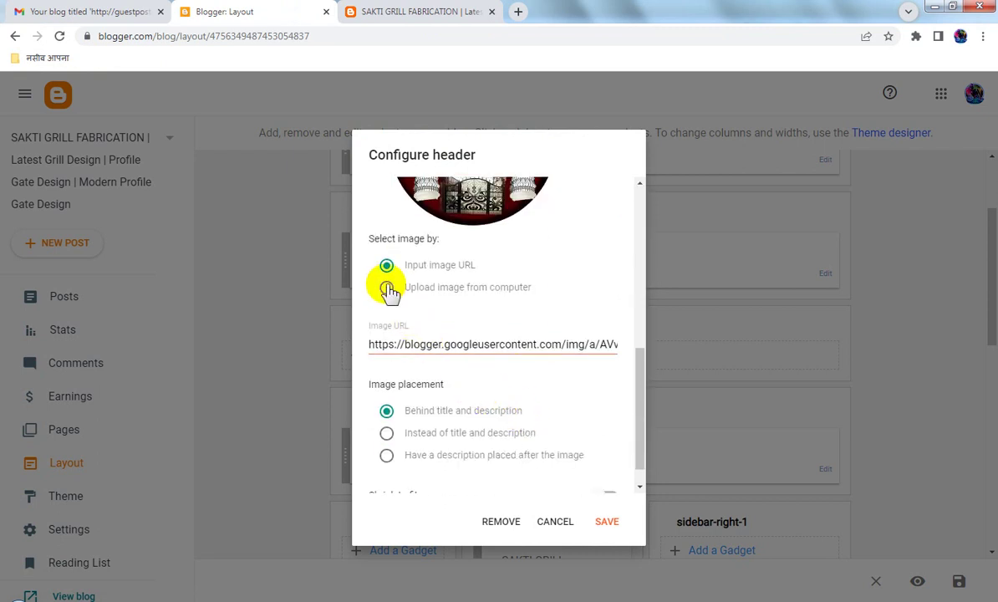
{"action": "left_click", "coordinate": [387, 433]}
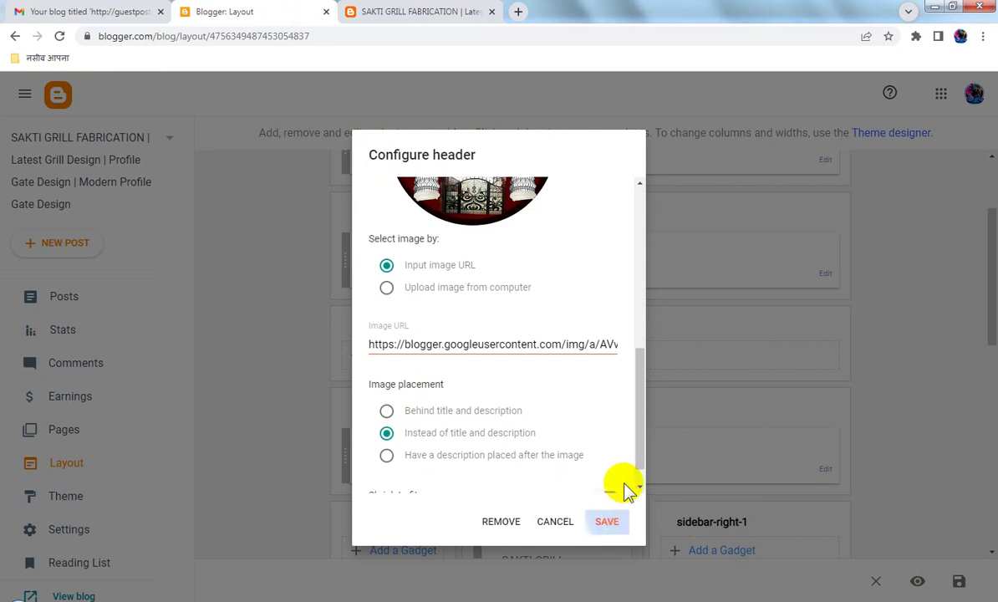
{"action": "left_click", "coordinate": [607, 521]}
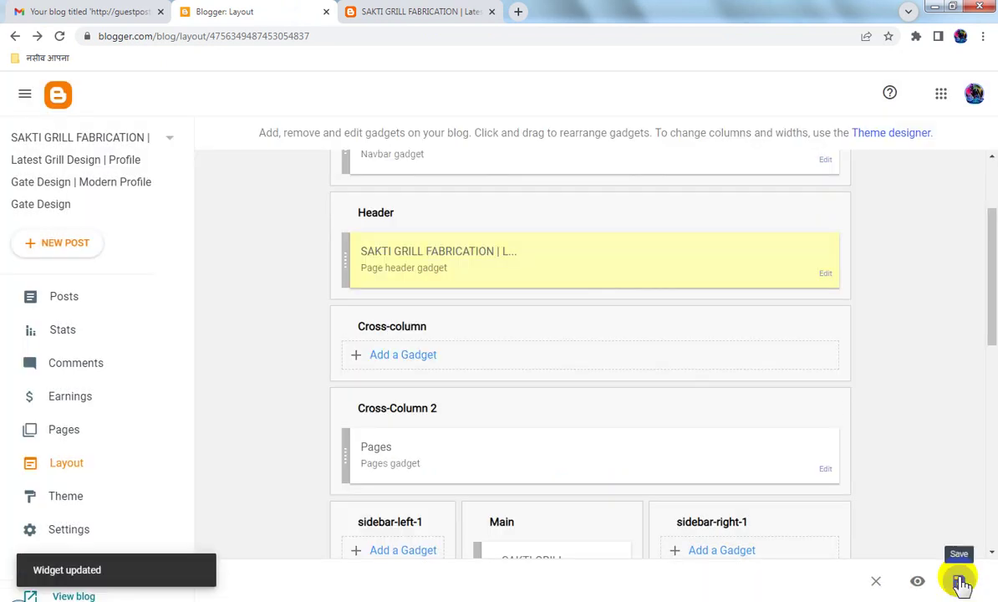
{"action": "left_click", "coordinate": [959, 581]}
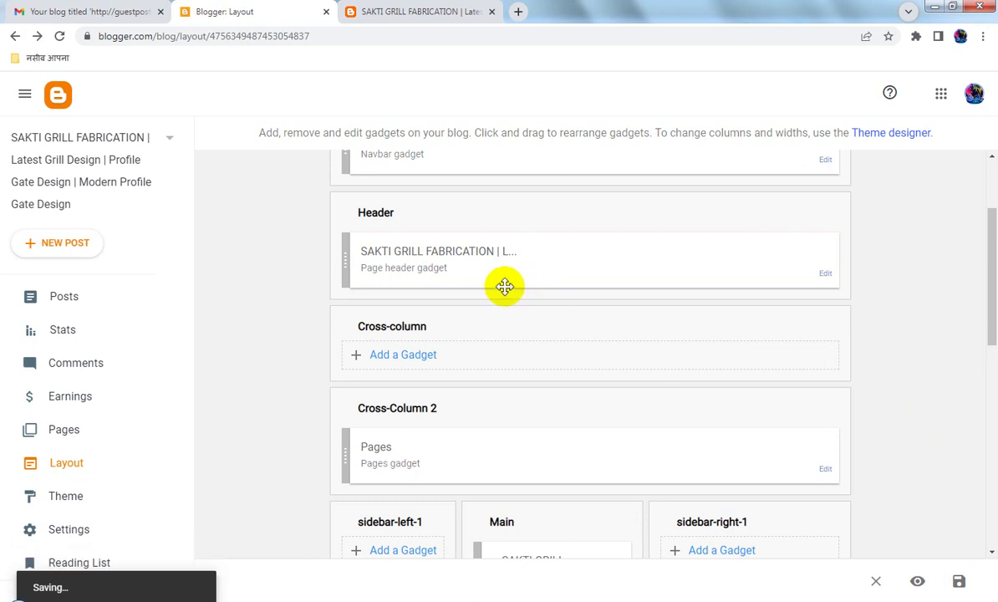
{"action": "left_click", "coordinate": [419, 15]}
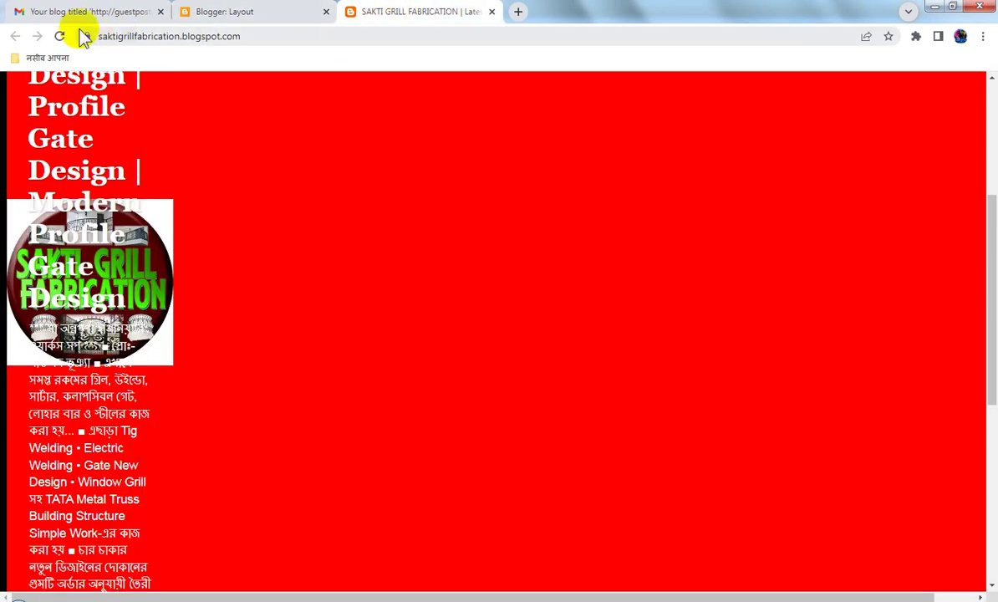
- Reload the blog to confirm only the logo shows, then reopen the Header gadget settings
{"action": "left_click", "coordinate": [62, 36]}
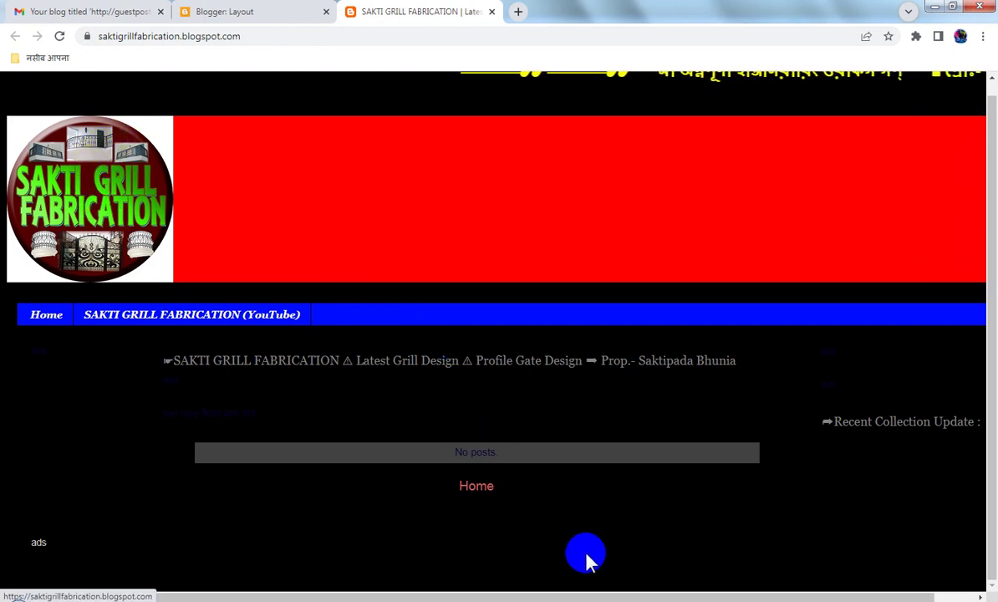
{"action": "left_click_drag", "start_coordinate": [663, 595], "coordinate": [367, 562]}
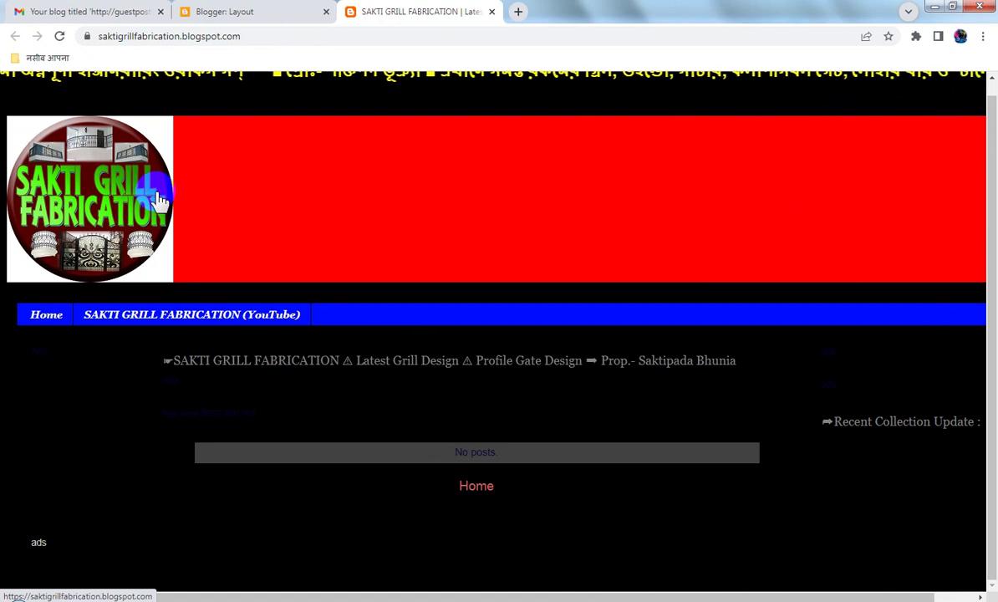
{"action": "scroll", "coordinate": [243, 243], "scroll_direction": "up", "scroll_amount": 1}
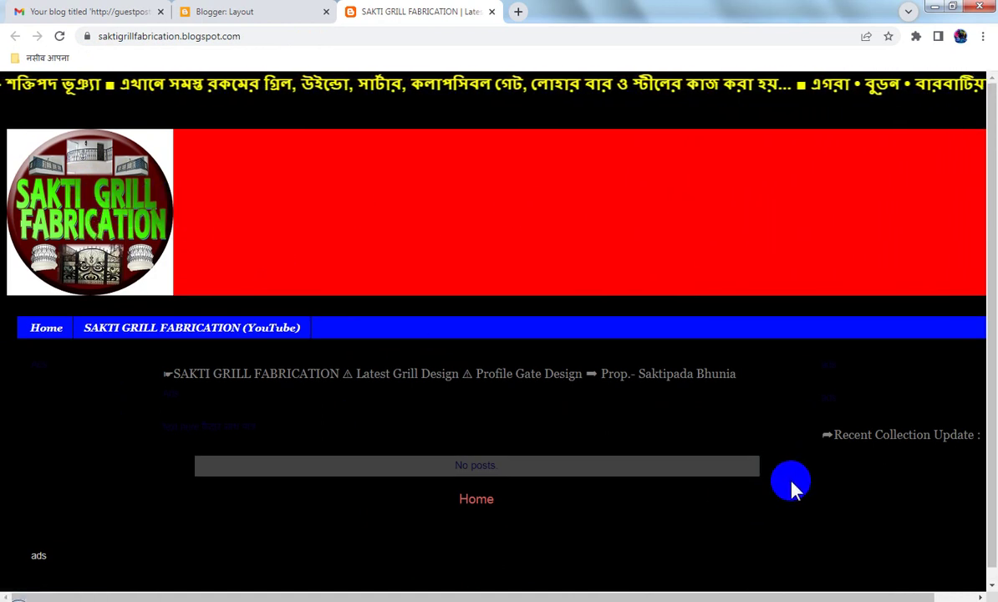
{"action": "key", "text": "ctrl+shift+Tab"}
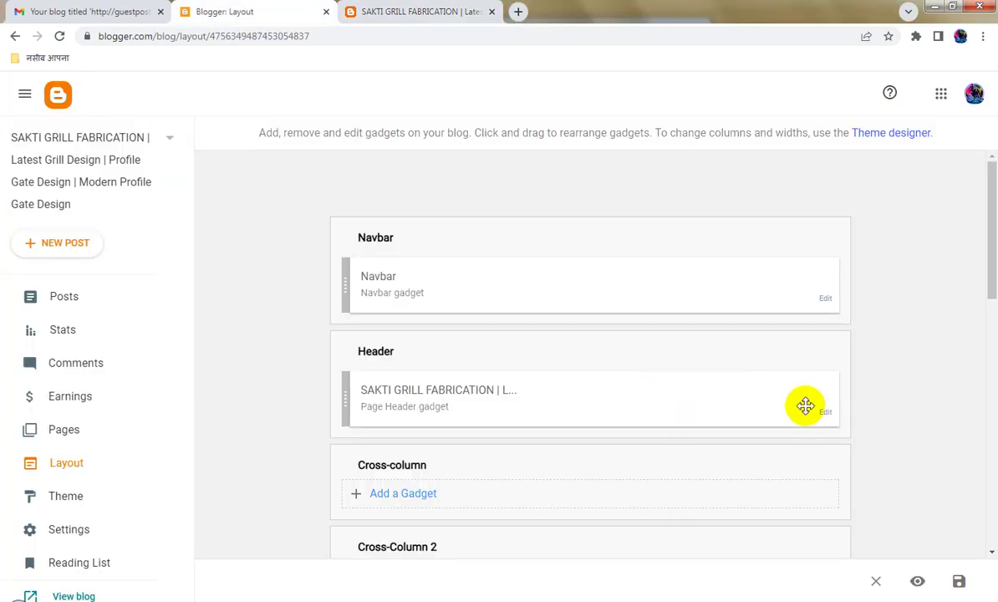
{"action": "left_click", "coordinate": [827, 416]}
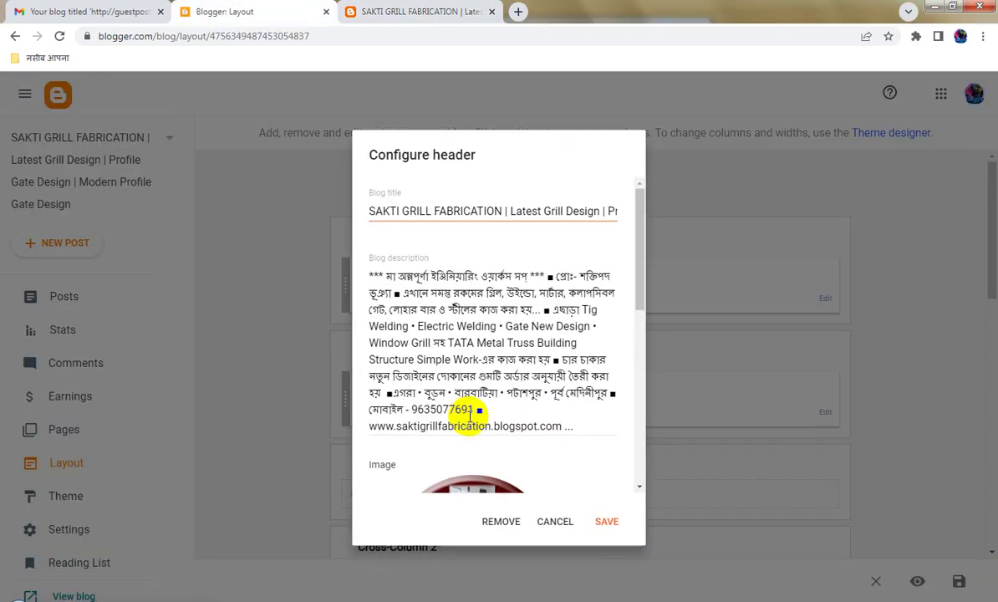
- Upload Screenshot_12.jpg from New folder as the header banner and save the layout
{"action": "scroll", "coordinate": [535, 423], "scroll_direction": "down", "scroll_amount": 4}
{"action": "left_click", "coordinate": [388, 428]}
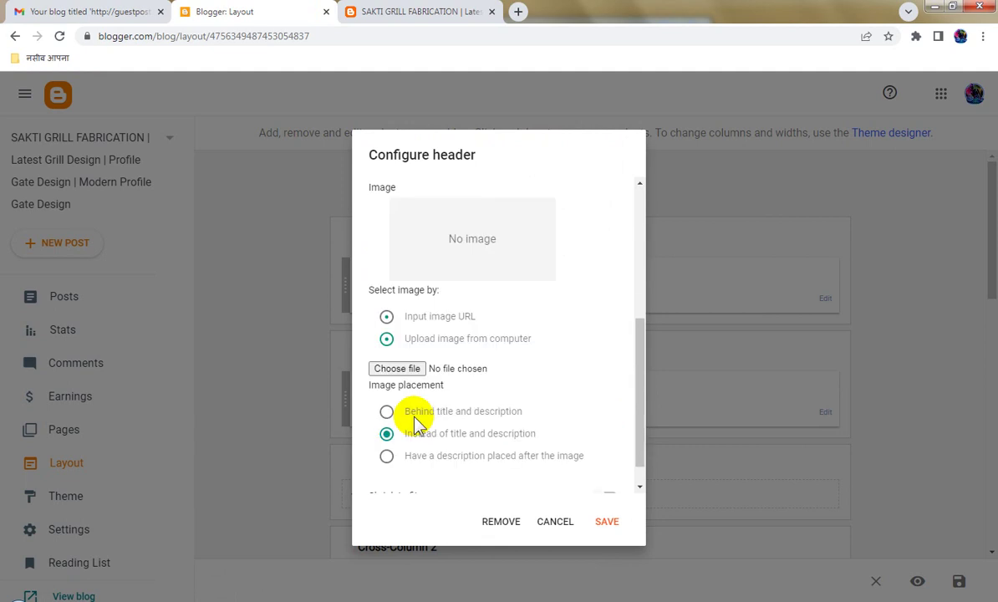
{"action": "left_click", "coordinate": [485, 343]}
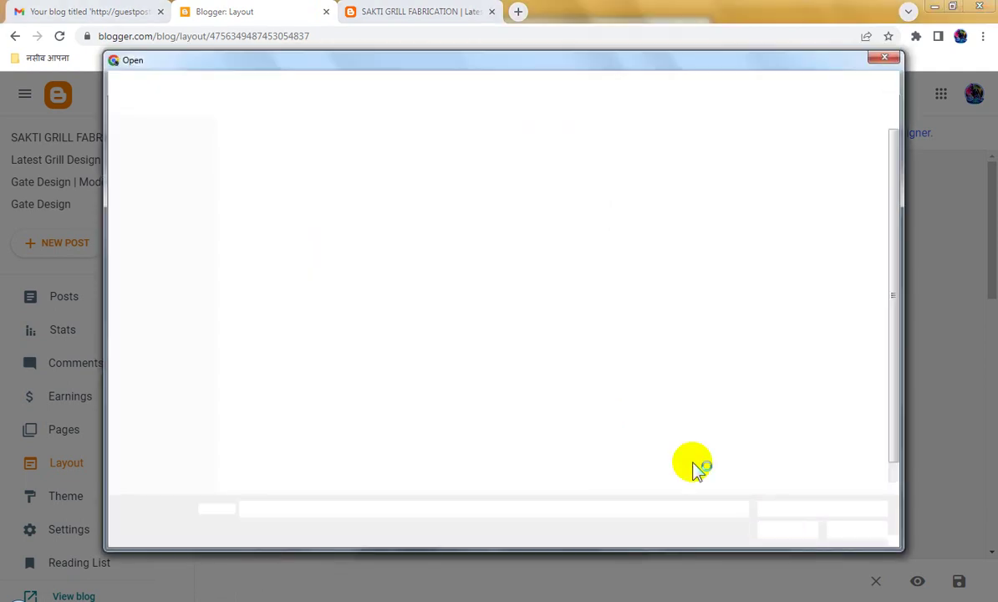
{"action": "left_click", "coordinate": [205, 81]}
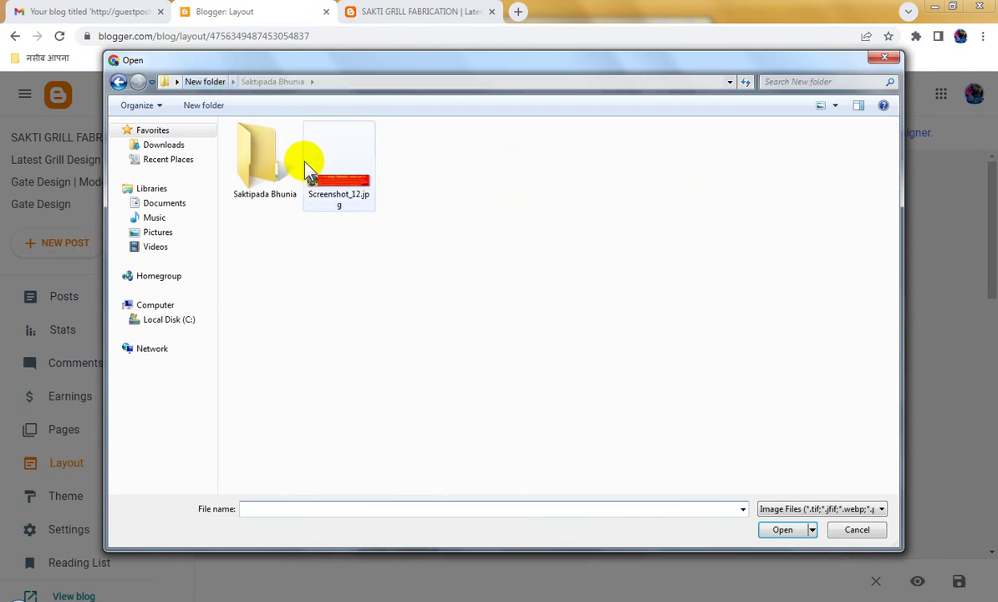
{"action": "double_click", "coordinate": [343, 185]}
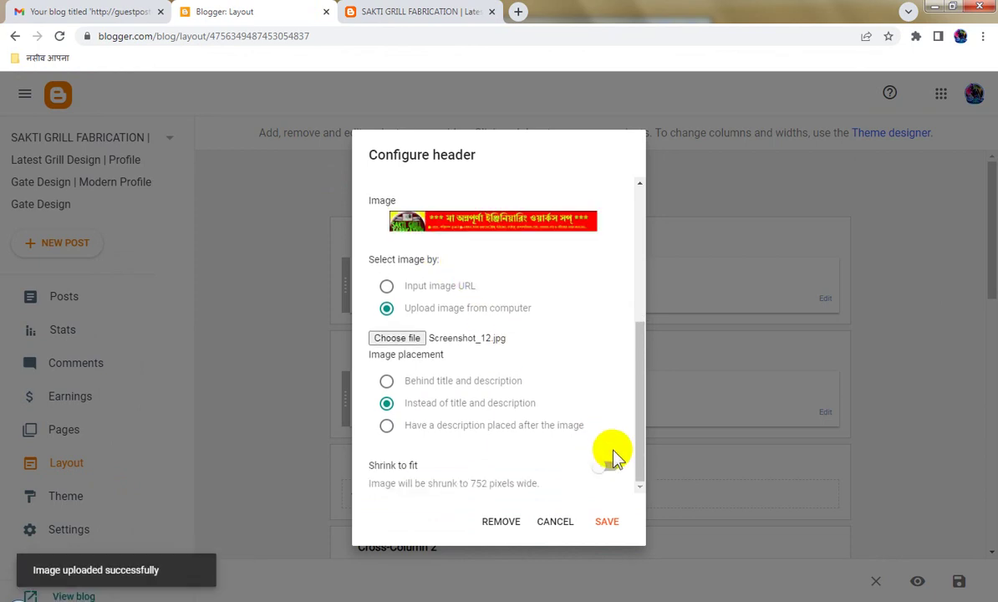
{"action": "left_click", "coordinate": [610, 522]}
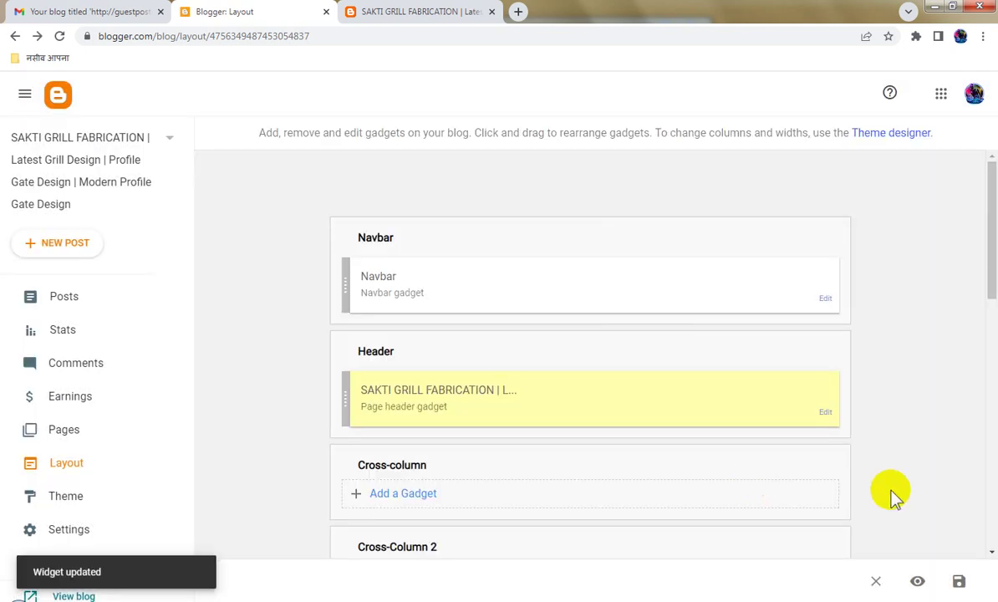
{"action": "left_click", "coordinate": [960, 583]}
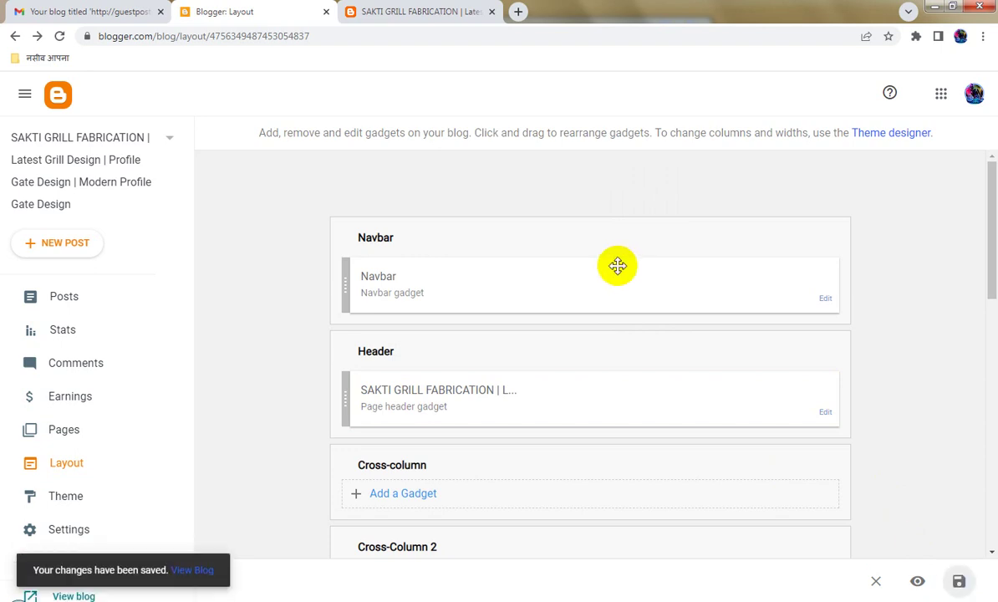
- Reload the live blog to review the red Bengali banner header, then return to Layout
{"action": "left_click", "coordinate": [405, 10]}
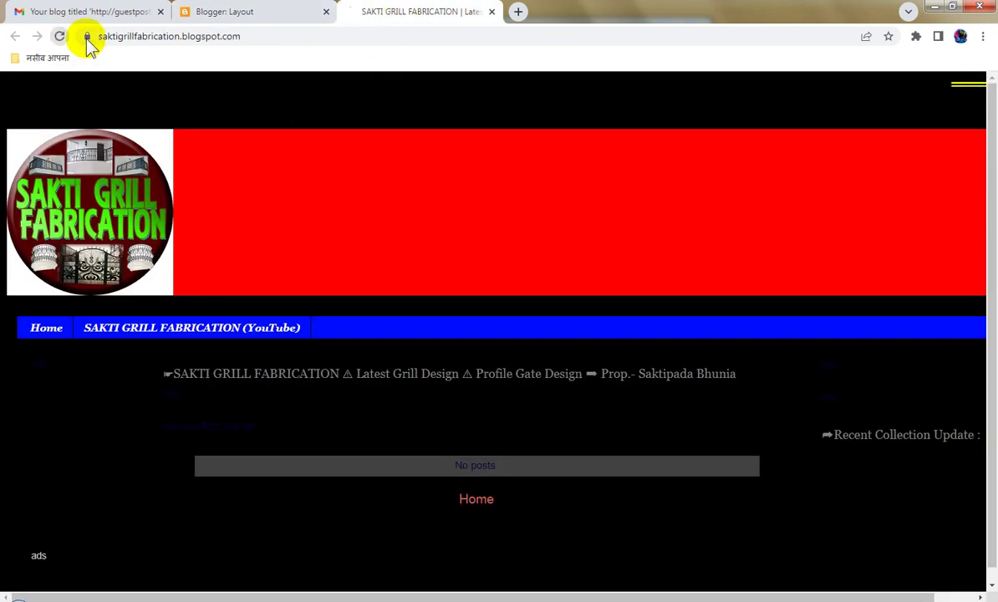
{"action": "left_click", "coordinate": [474, 278]}
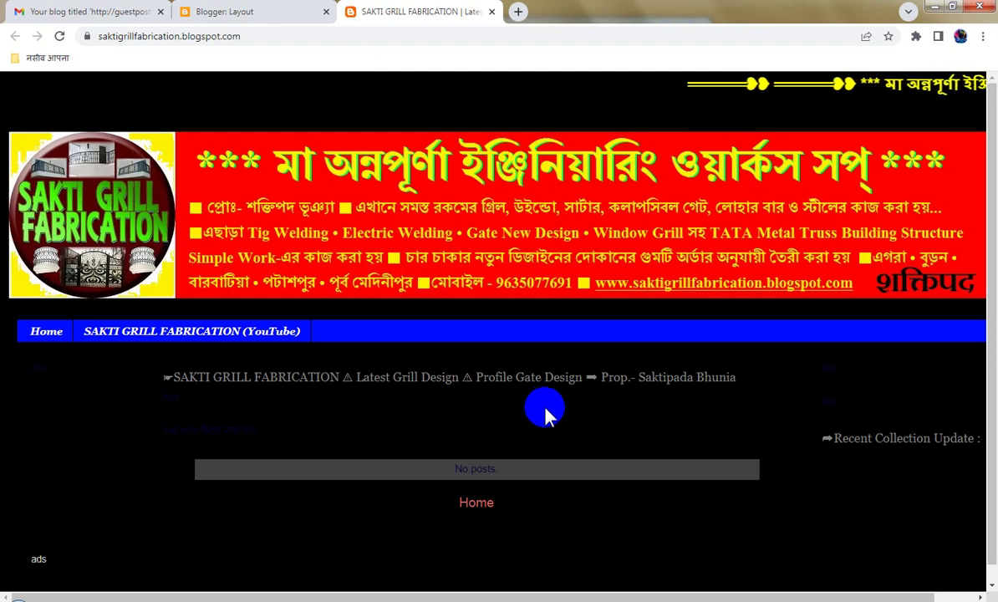
{"action": "scroll", "coordinate": [557, 435], "scroll_direction": "down", "scroll_amount": 1}
{"action": "scroll", "coordinate": [565, 436], "scroll_direction": "up", "scroll_amount": 1}
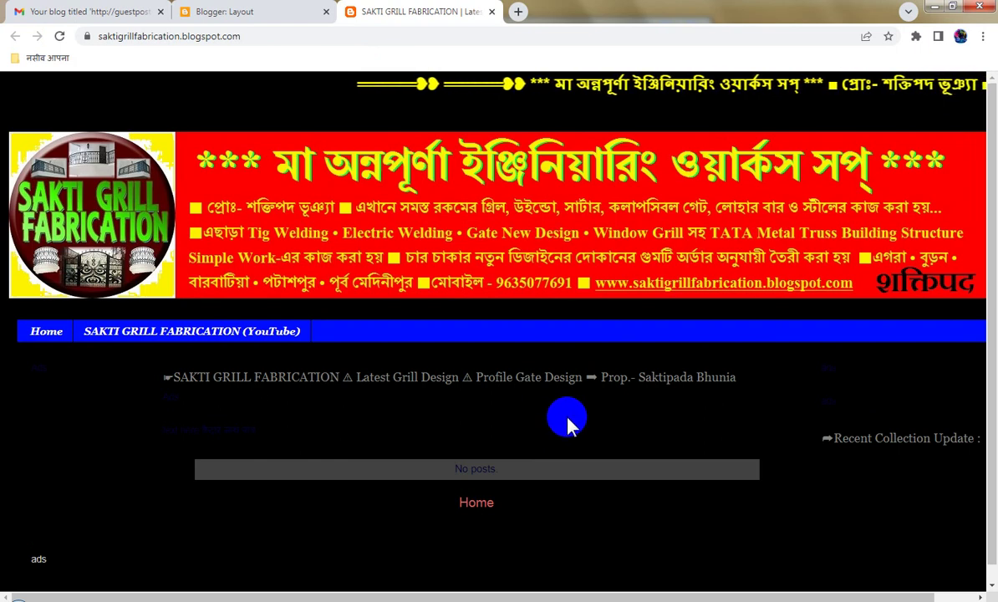
{"action": "scroll", "coordinate": [552, 454], "scroll_direction": "down", "scroll_amount": 1}
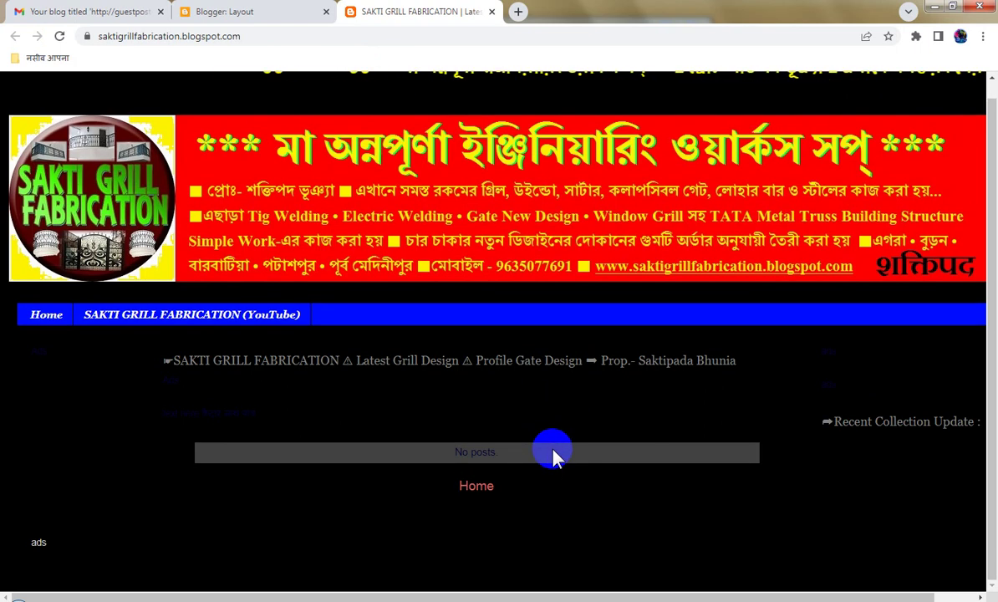
{"action": "scroll", "coordinate": [555, 451], "scroll_direction": "up", "scroll_amount": 1}
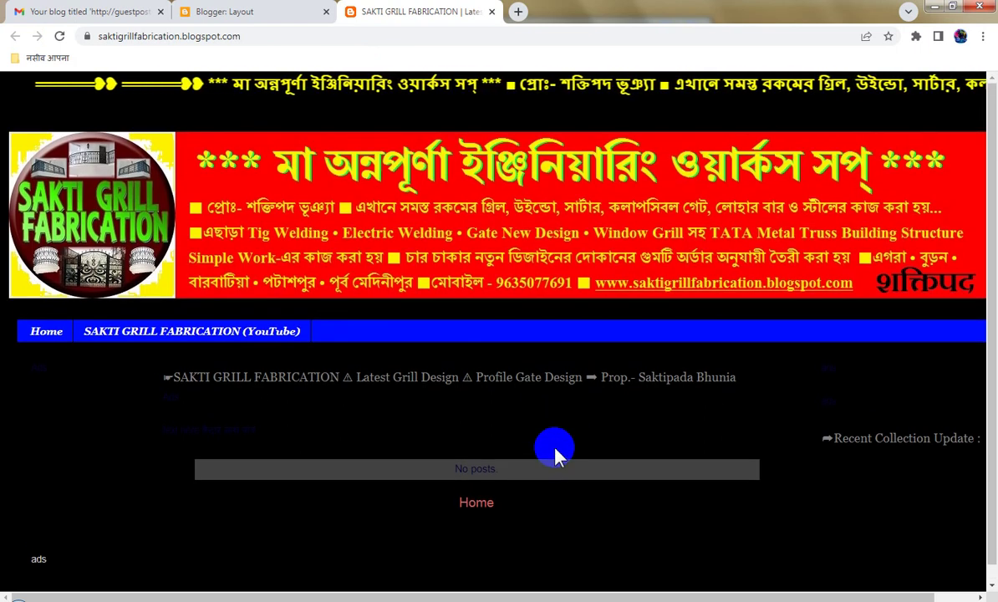
{"action": "scroll", "coordinate": [555, 452], "scroll_direction": "down", "scroll_amount": 1}
{"action": "scroll", "coordinate": [555, 451], "scroll_direction": "down", "scroll_amount": 1}
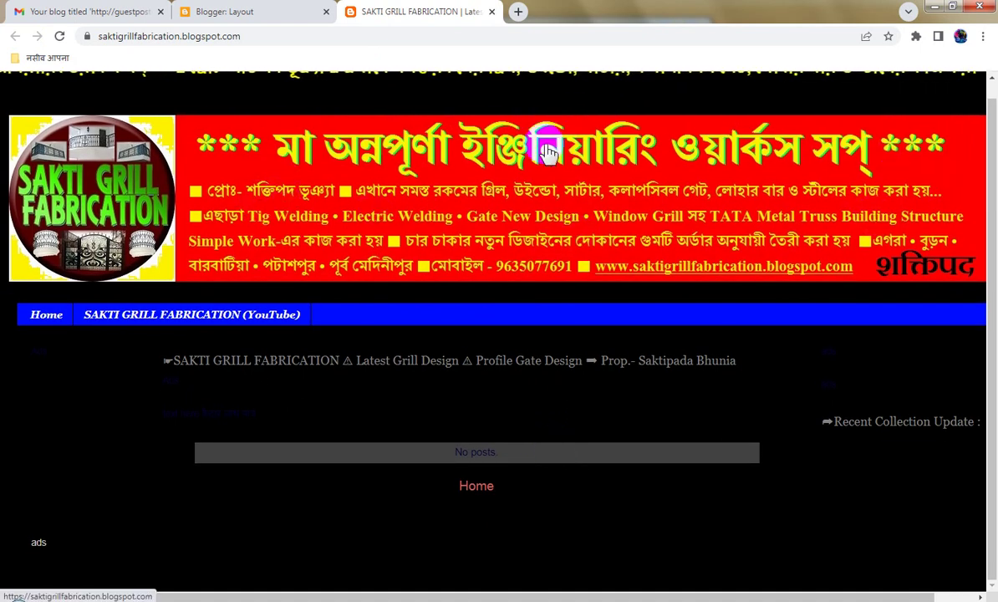
{"action": "left_click", "coordinate": [462, 309]}
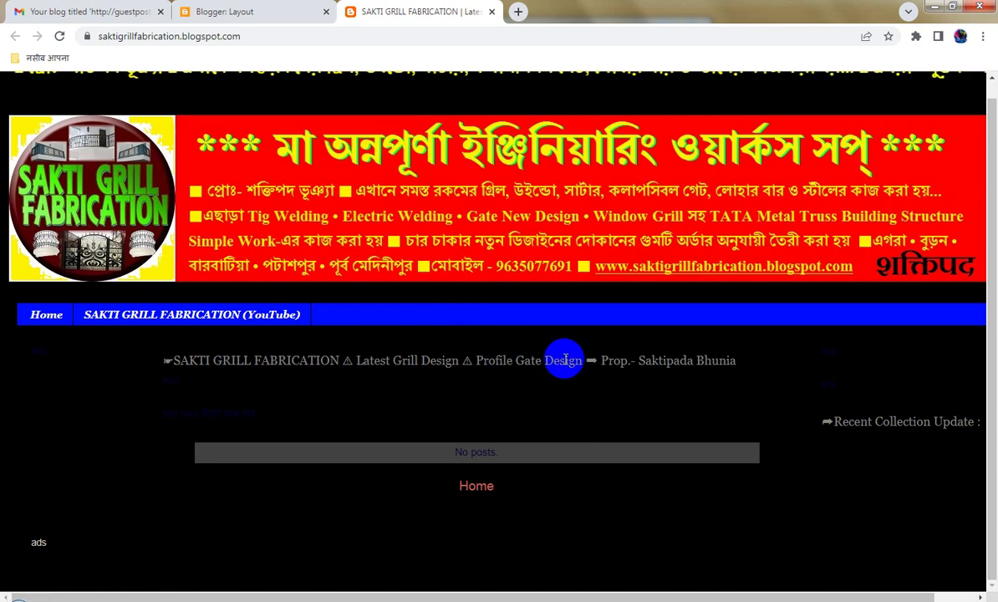
{"action": "scroll", "coordinate": [501, 360], "scroll_direction": "up", "scroll_amount": 1}
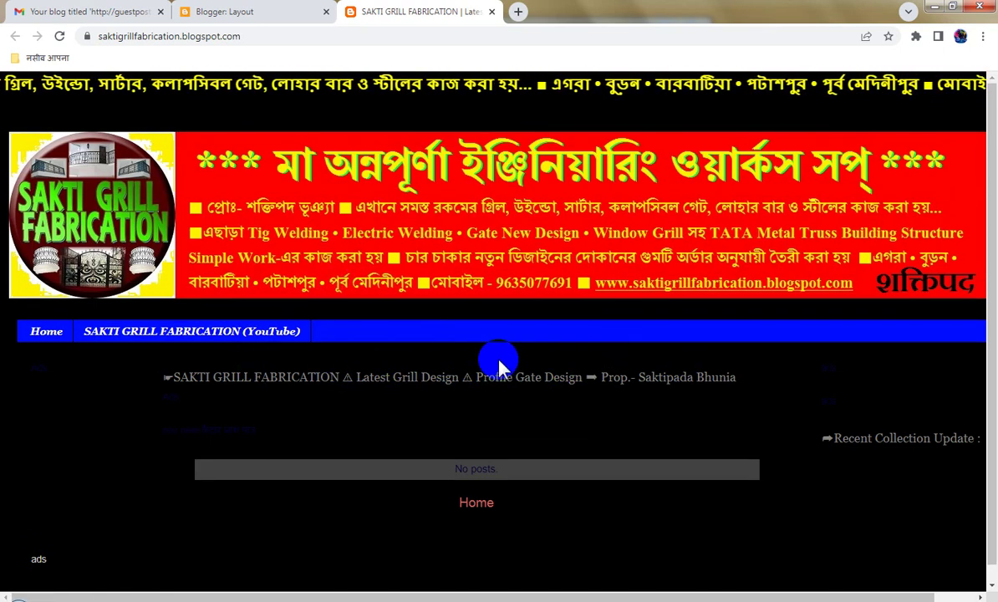
{"action": "scroll", "coordinate": [486, 360], "scroll_direction": "down", "scroll_amount": 1}
{"action": "scroll", "coordinate": [485, 351], "scroll_direction": "up", "scroll_amount": 1}
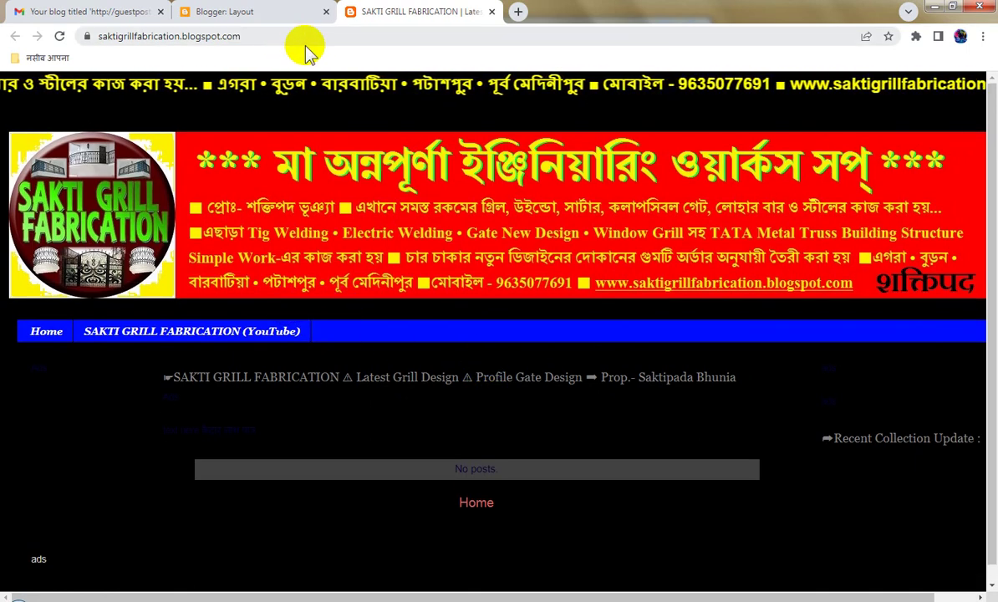
{"action": "left_click", "coordinate": [260, 11]}
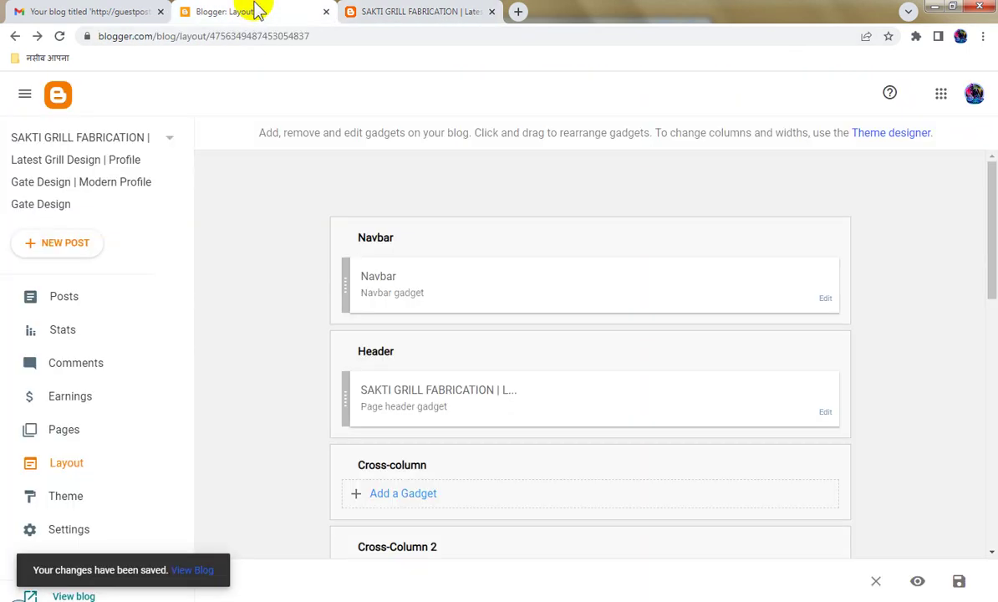
- Create a new post with centre-aligned body text and choose uploading an image from the computer
{"action": "left_click", "coordinate": [81, 306]}
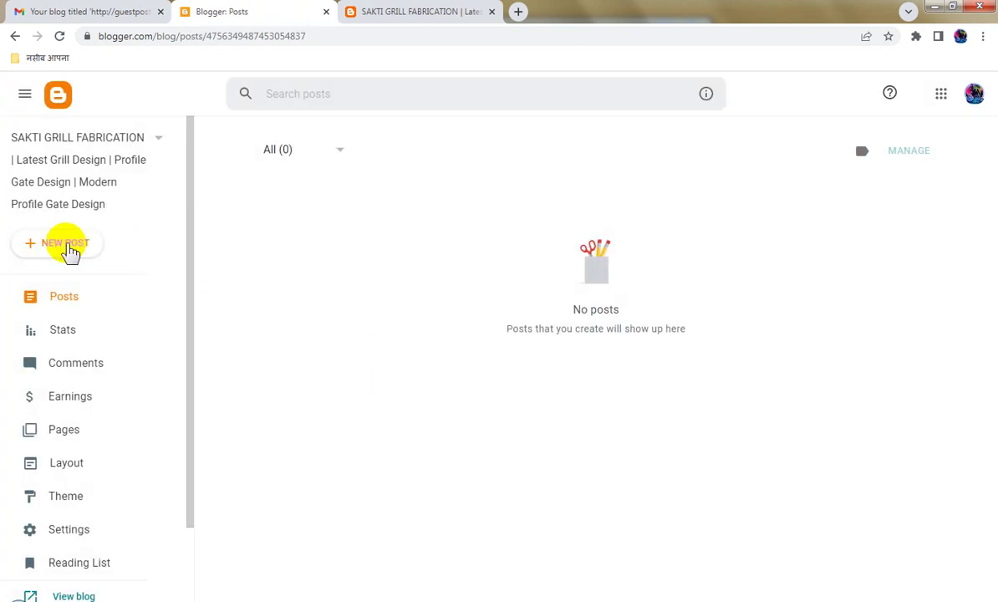
{"action": "left_click", "coordinate": [67, 244]}
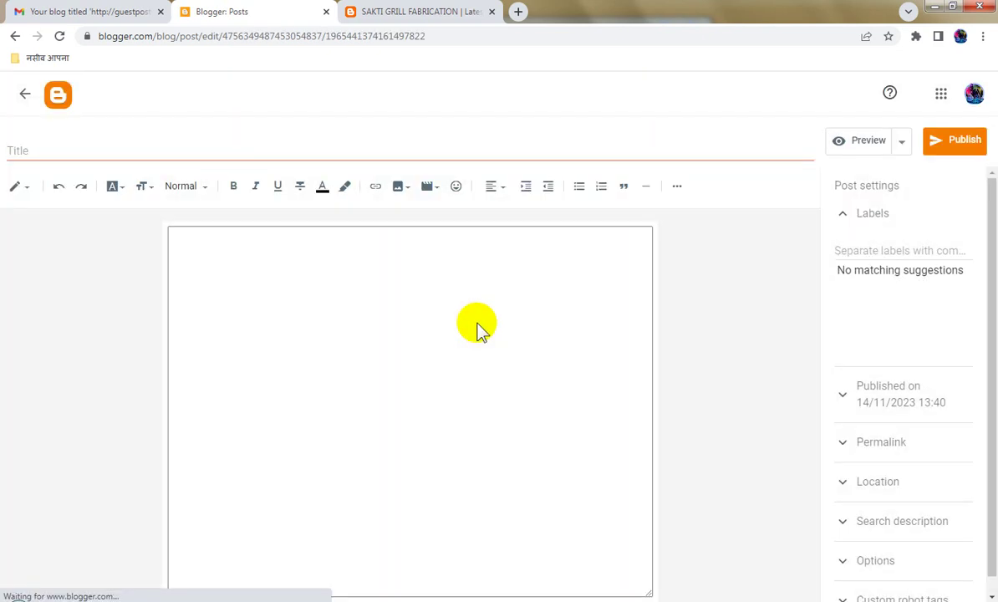
{"action": "left_click", "coordinate": [495, 191]}
{"action": "left_click", "coordinate": [517, 224]}
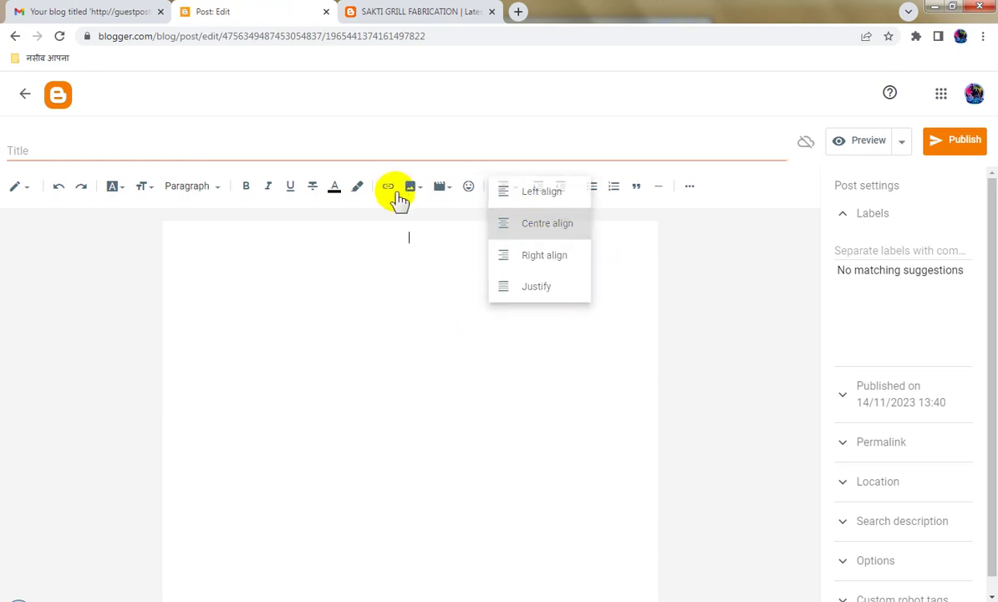
{"action": "left_click", "coordinate": [413, 189]}
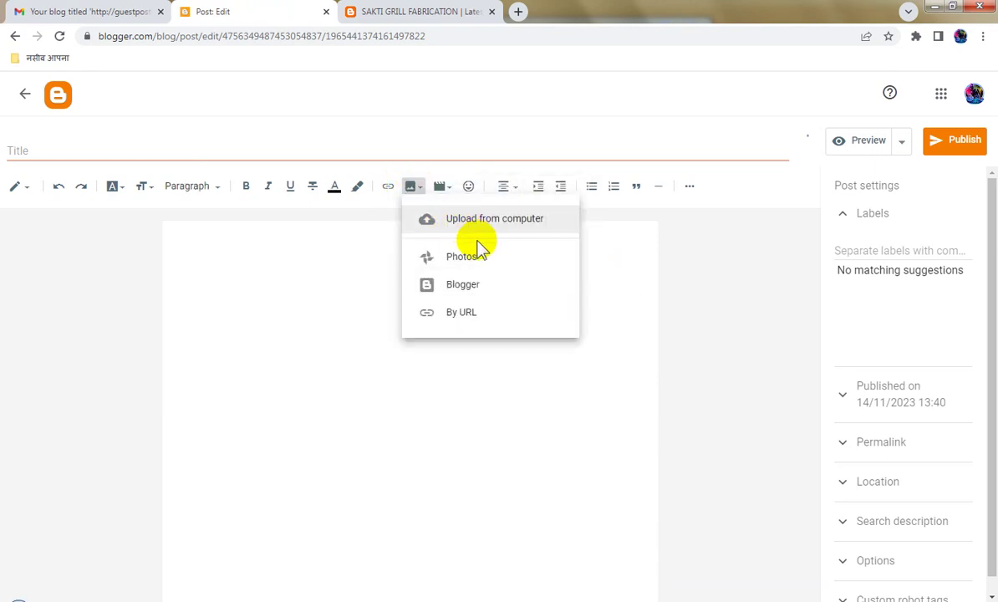
{"action": "left_click", "coordinate": [570, 280]}
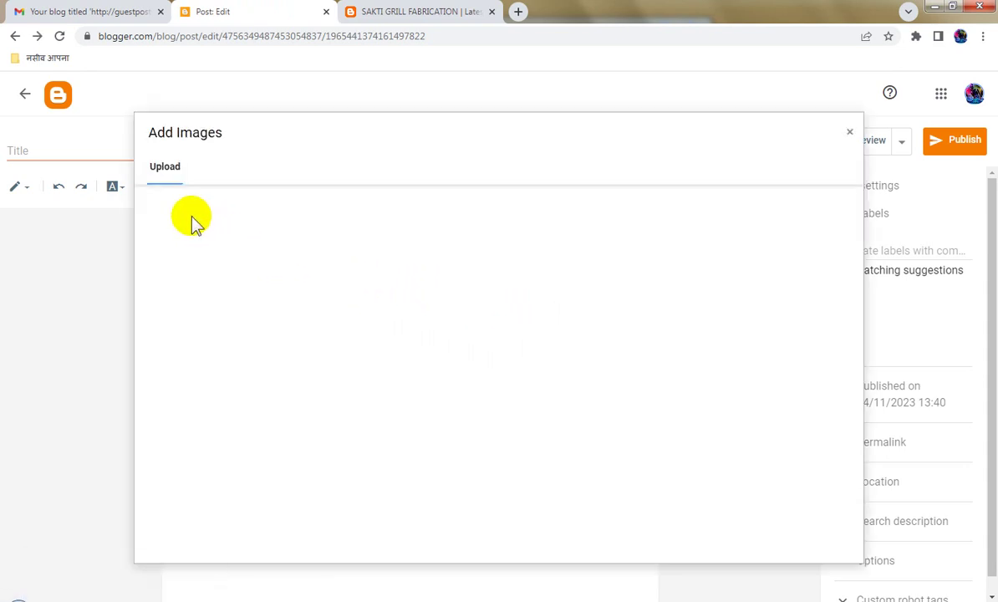
{"action": "left_click", "coordinate": [189, 212]}
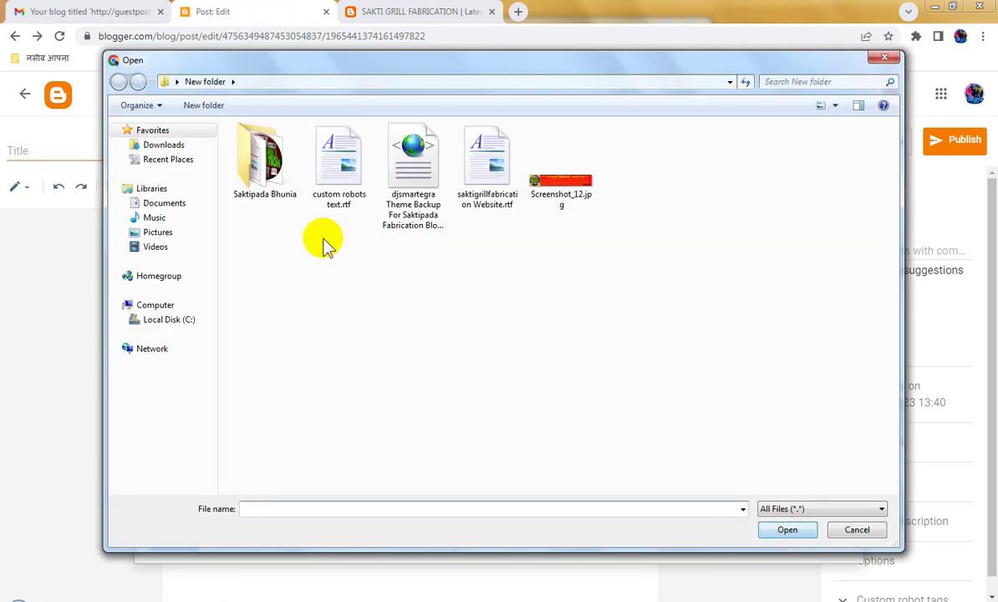
- Upload the business card JPG from the photos subfolder and insert it into the new post
{"action": "double_click", "coordinate": [264, 159]}
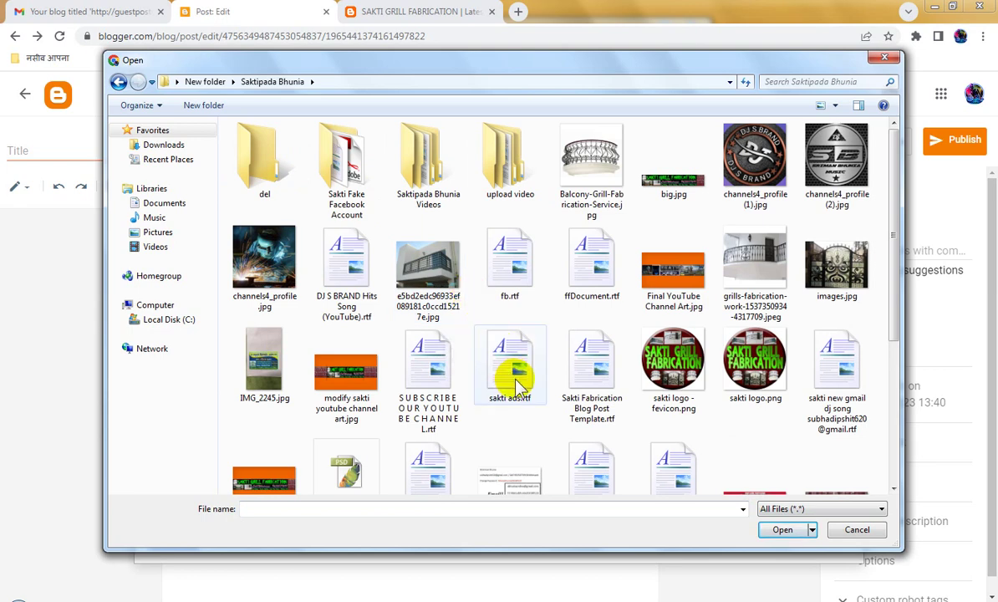
{"action": "scroll", "coordinate": [518, 386], "scroll_direction": "down", "scroll_amount": 3}
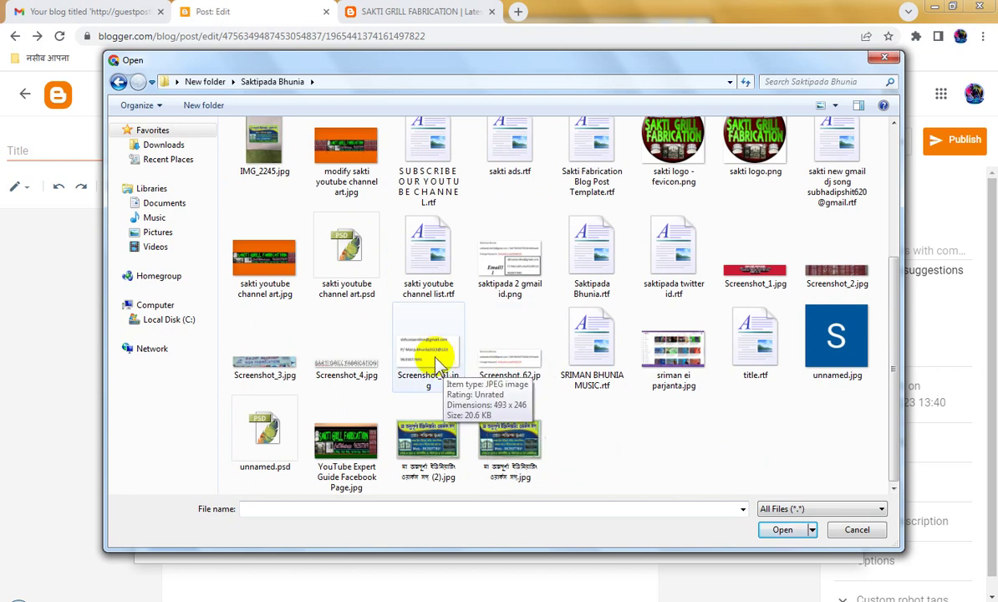
{"action": "left_click", "coordinate": [510, 448]}
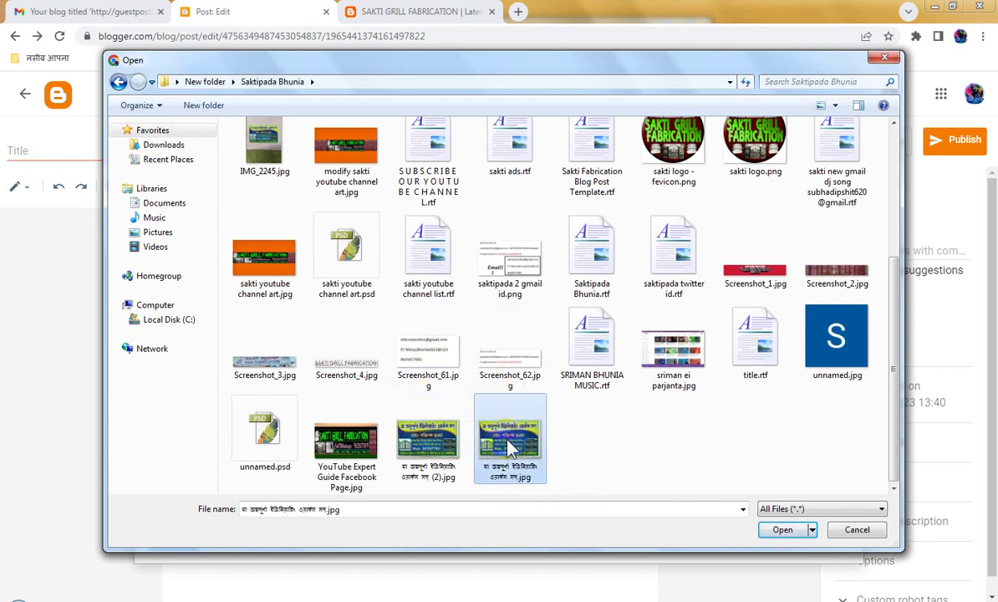
{"action": "left_click", "coordinate": [540, 436]}
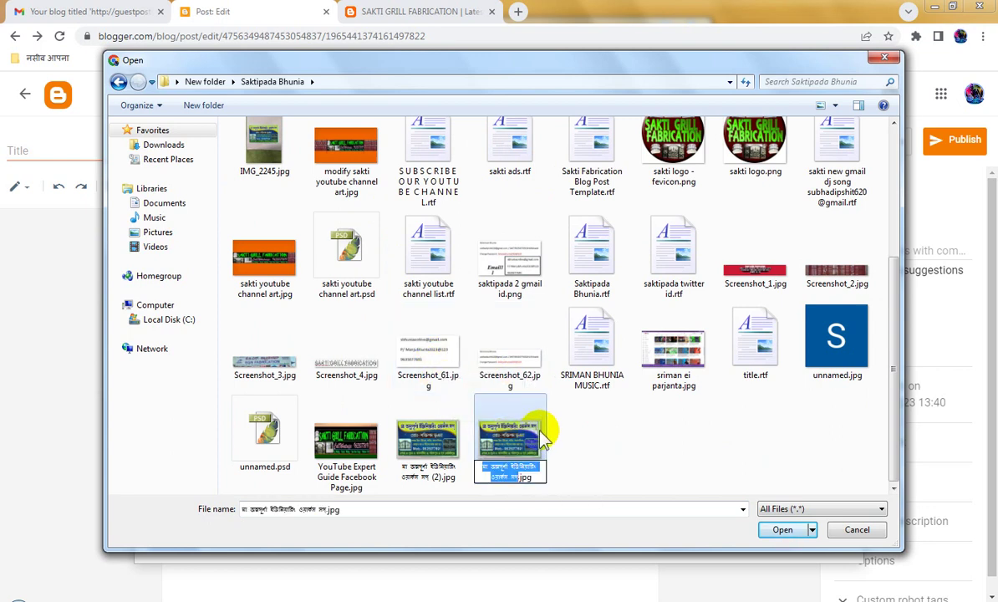
{"action": "double_click", "coordinate": [518, 438]}
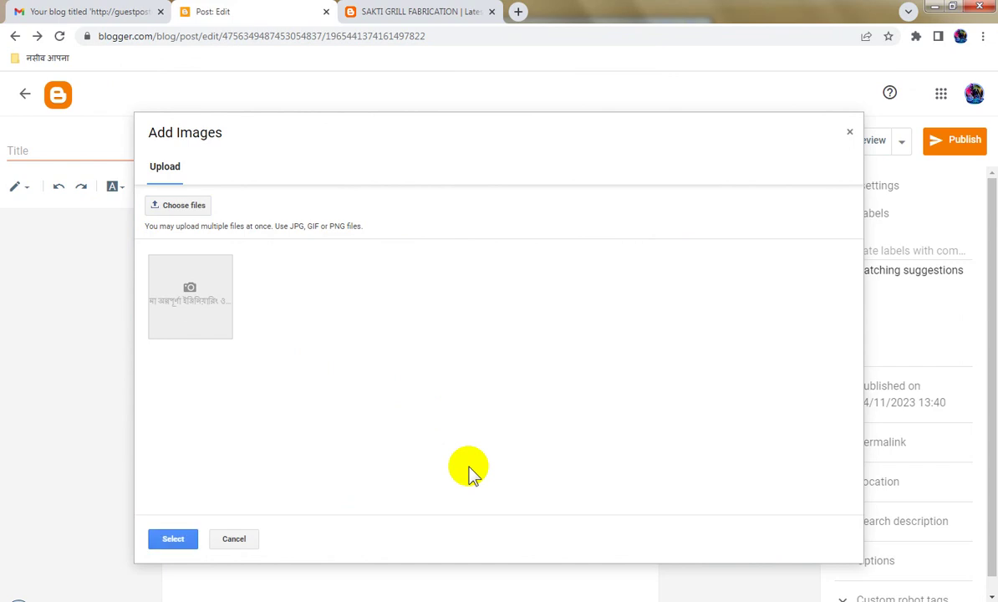
{"action": "left_click", "coordinate": [245, 307]}
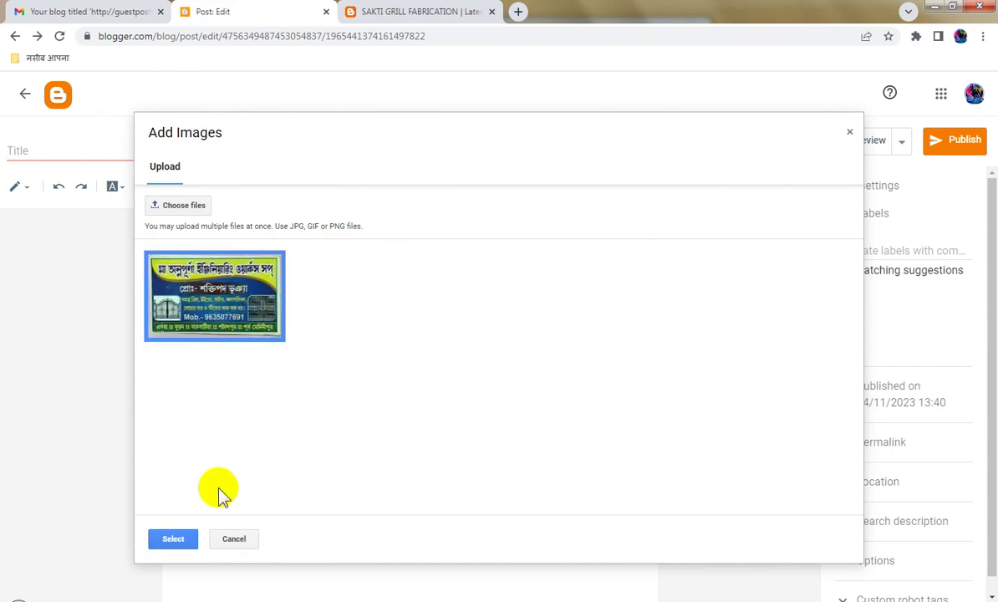
{"action": "left_click", "coordinate": [183, 539]}
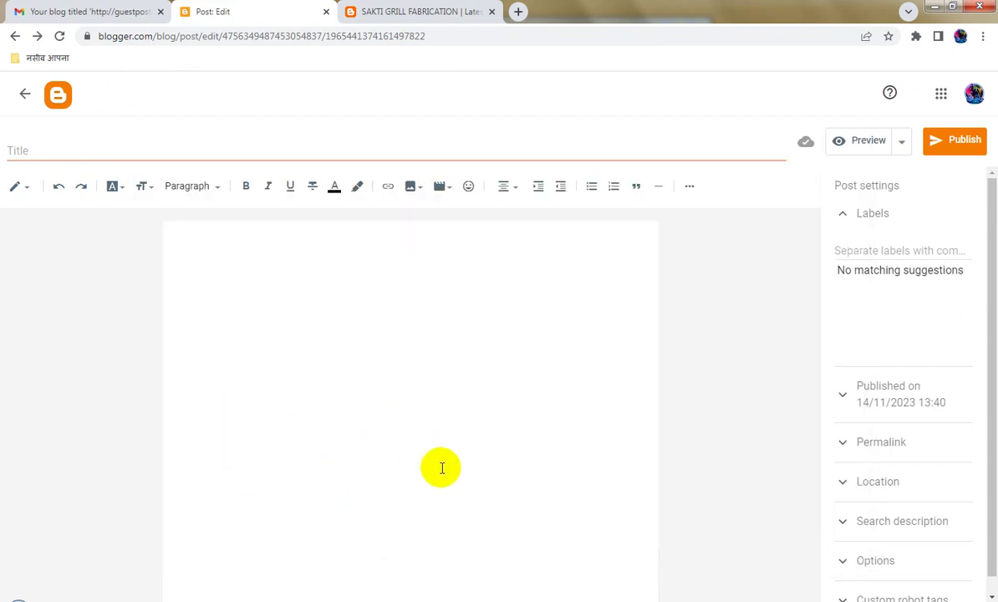
- Give the business card image matching alt and title text and resize it to Large
{"action": "left_click", "coordinate": [454, 381]}
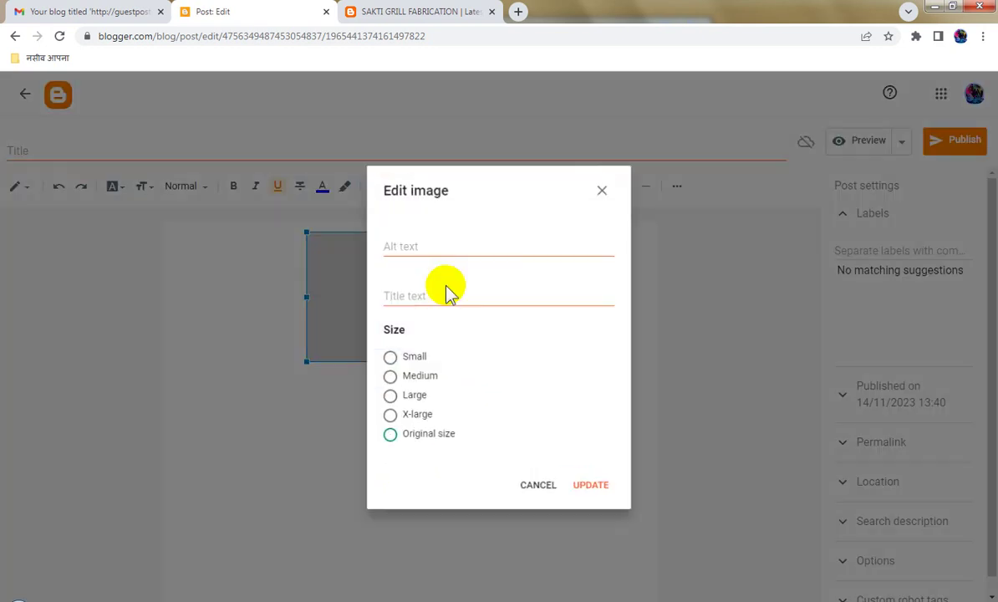
{"action": "left_click", "coordinate": [477, 243]}
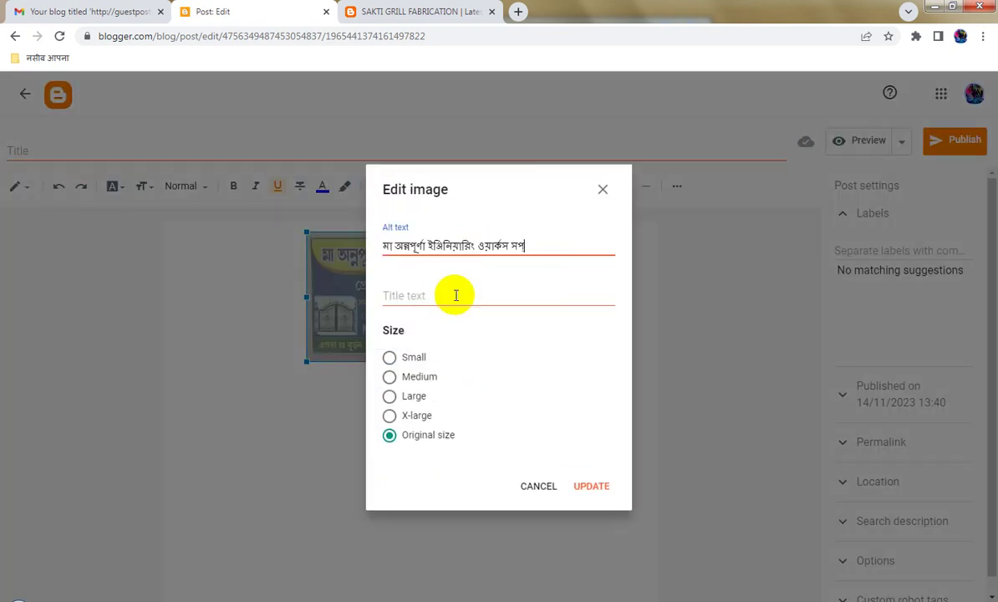
{"action": "left_click", "coordinate": [455, 295]}
{"action": "type", "text": "মা অন্নপূর্ণা ইঞ্জিনিয়ারিং ওয়ার্কস সপ"}
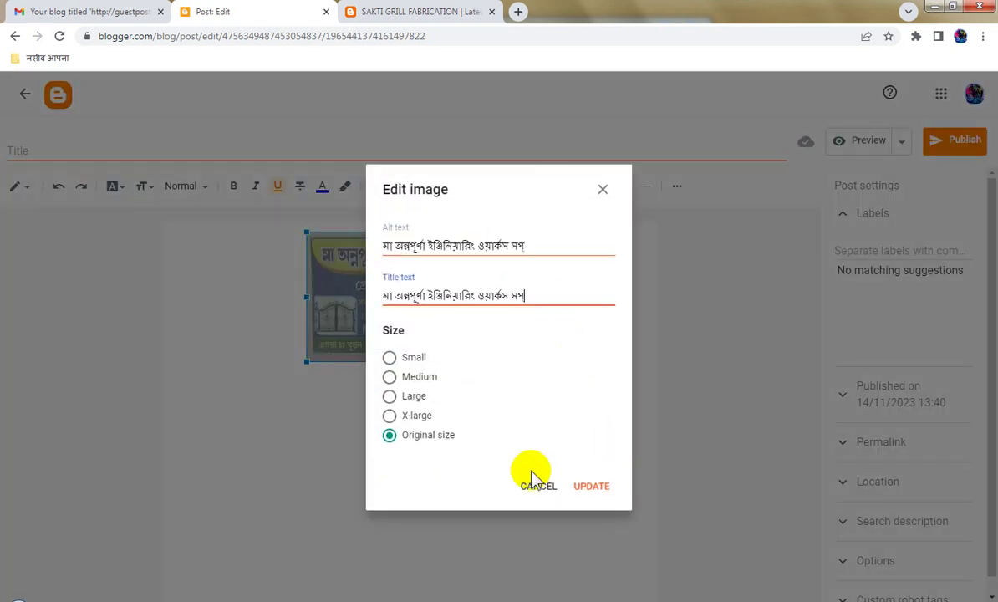
{"action": "left_click", "coordinate": [390, 396]}
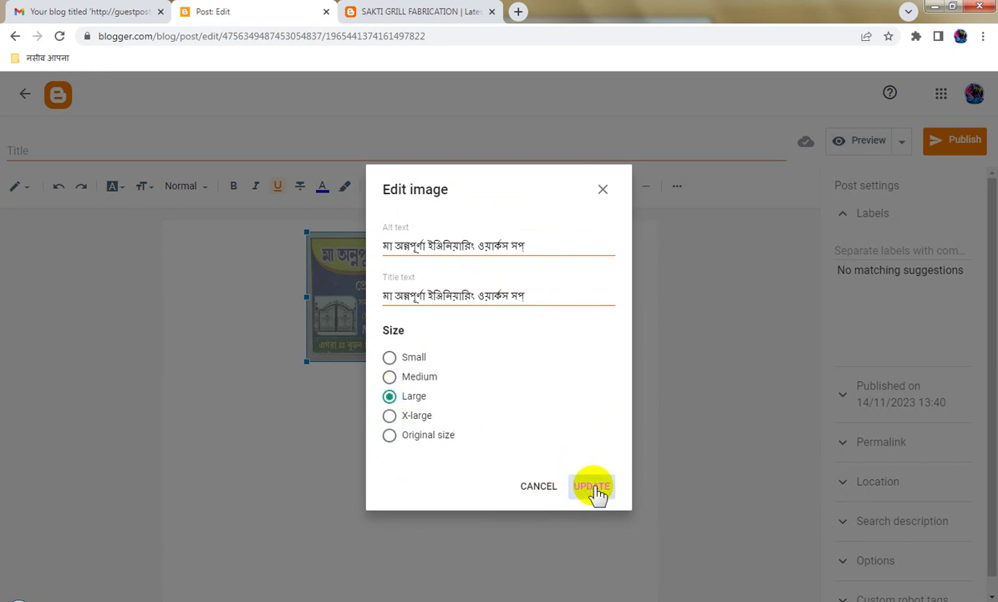
{"action": "left_click", "coordinate": [593, 487]}
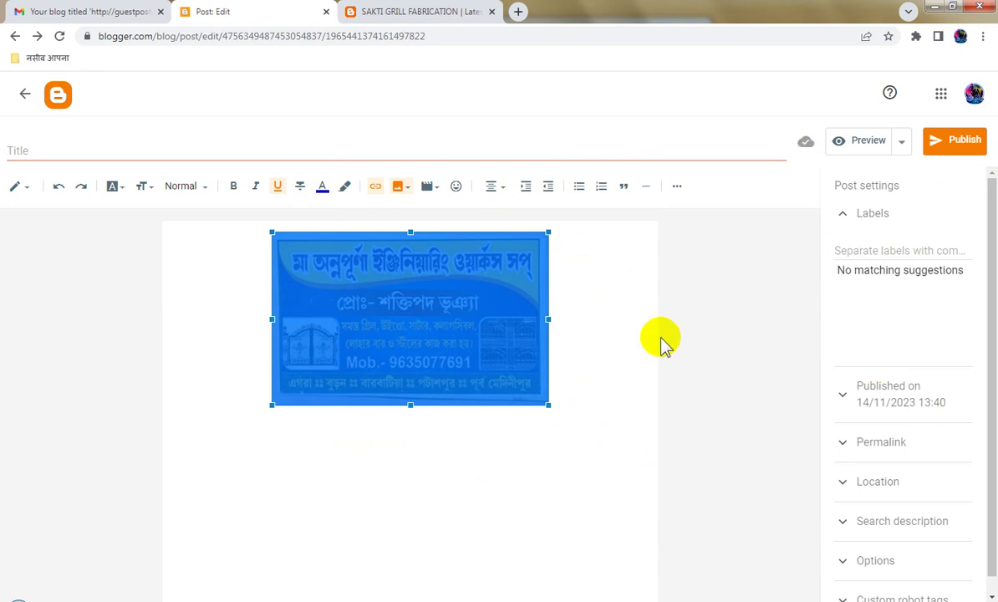
- Publish the untitled post and confirm publishing
{"action": "left_click", "coordinate": [967, 140]}
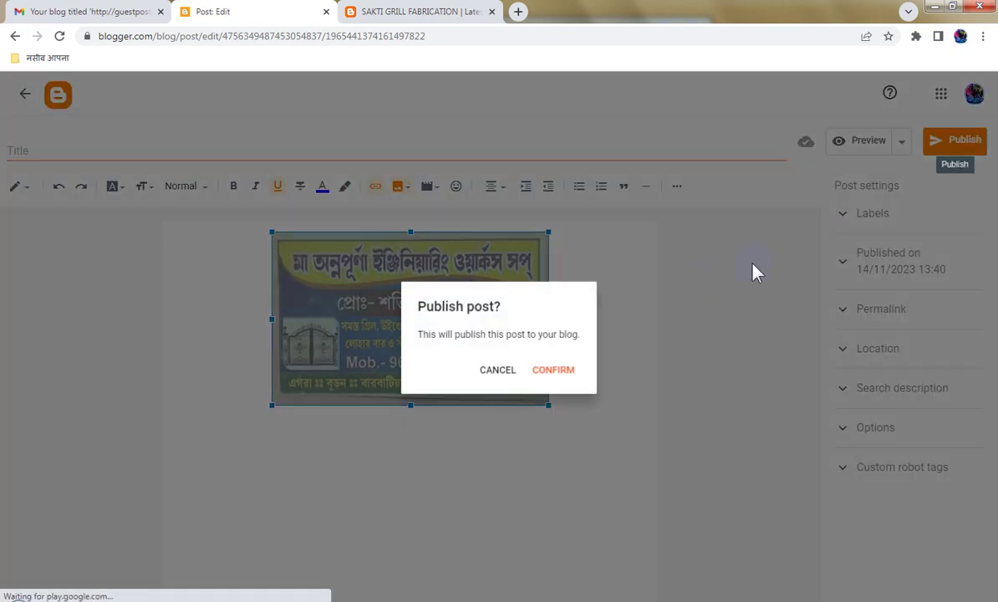
{"action": "left_click", "coordinate": [556, 371]}
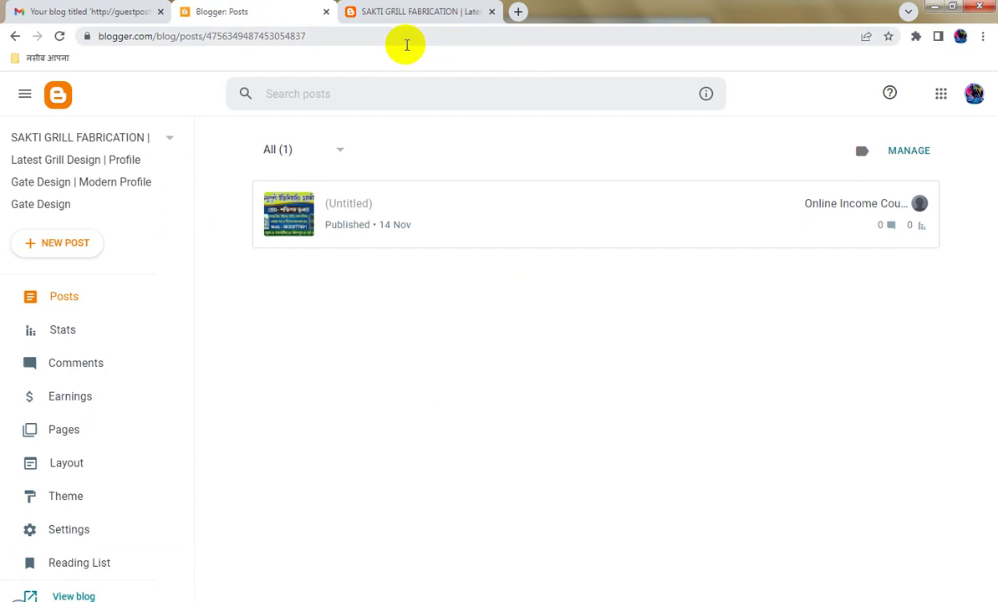
{"action": "left_click", "coordinate": [414, 11]}
- Reload the live blog to view the business card post, then reopen the (Untitled) post for editing
{"action": "left_click", "coordinate": [57, 37]}
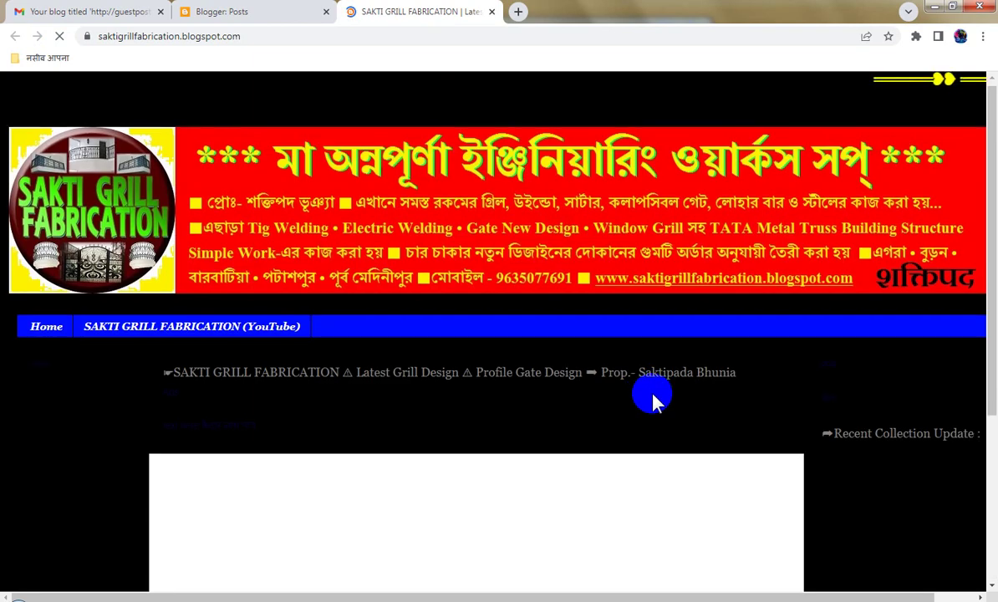
{"action": "scroll", "coordinate": [652, 403], "scroll_direction": "down", "scroll_amount": 3}
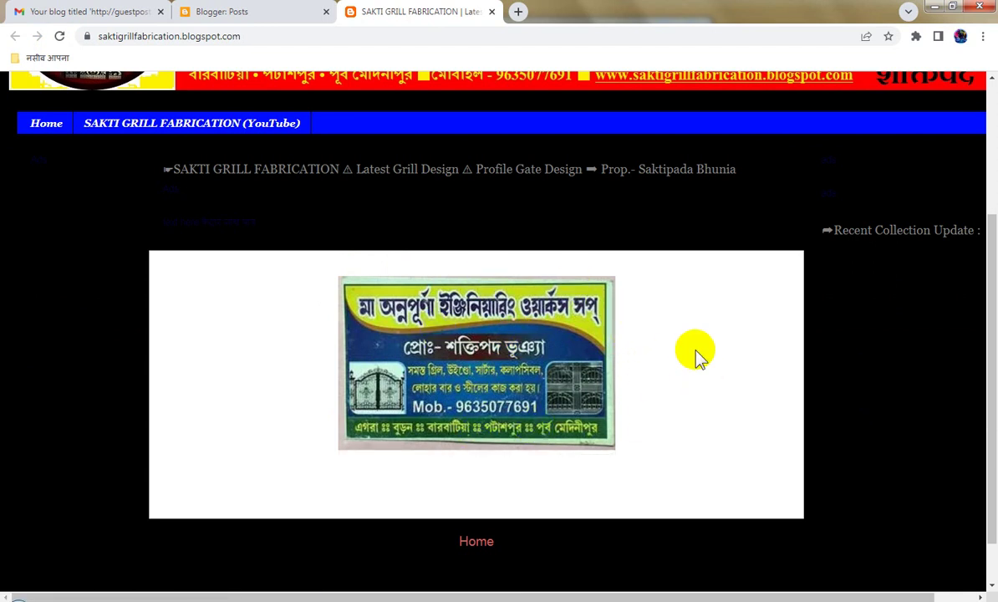
{"action": "left_click", "coordinate": [268, 10]}
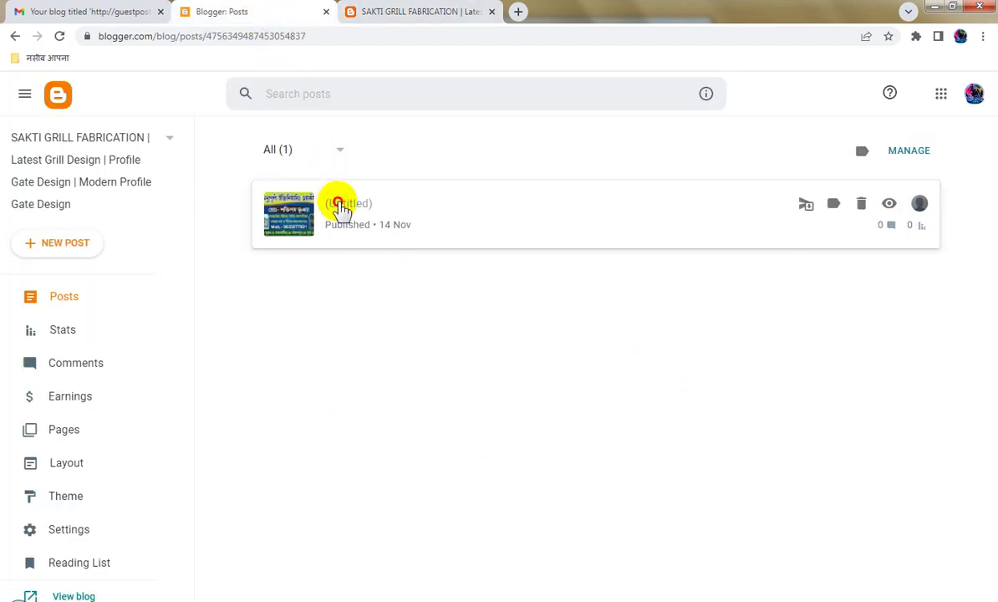
{"action": "left_click", "coordinate": [335, 203]}
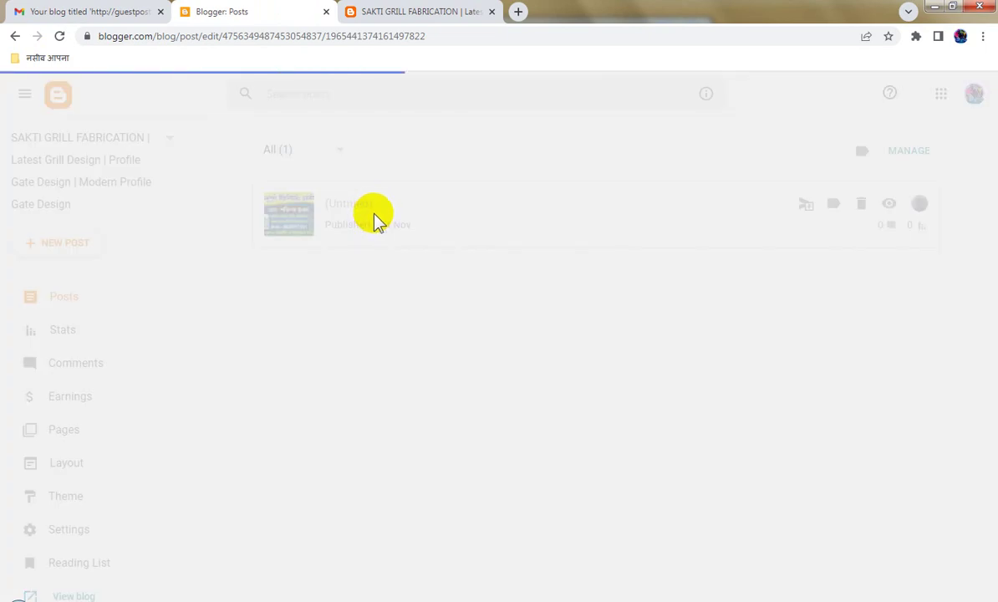